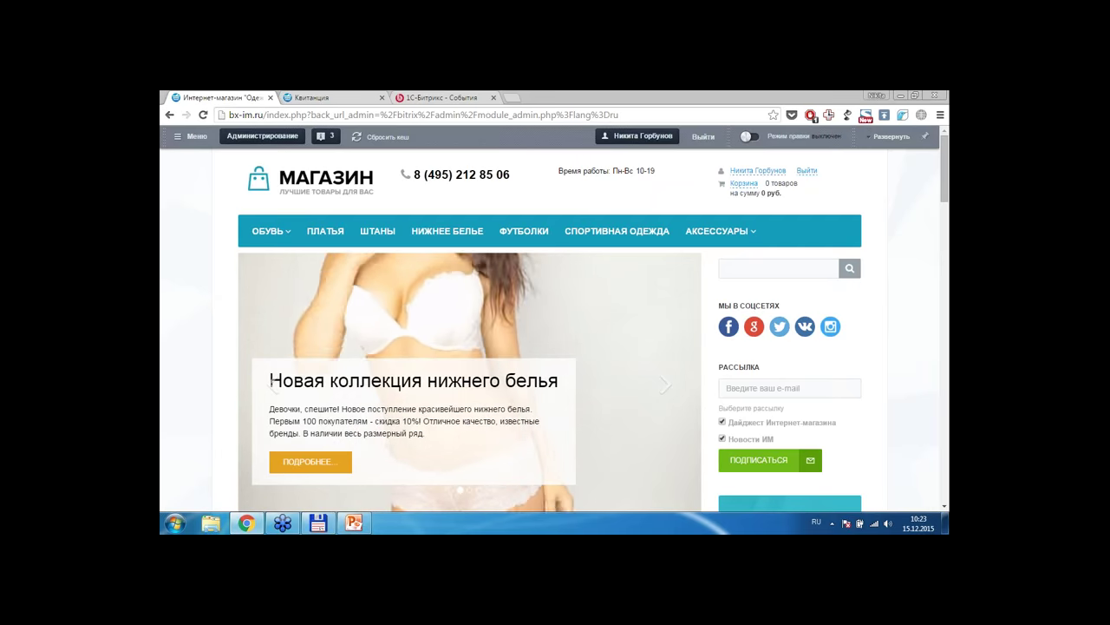
# - Expand the admin bar, turn on Режим правки, and start editing the header phone number
pyautogui.click(891, 136)
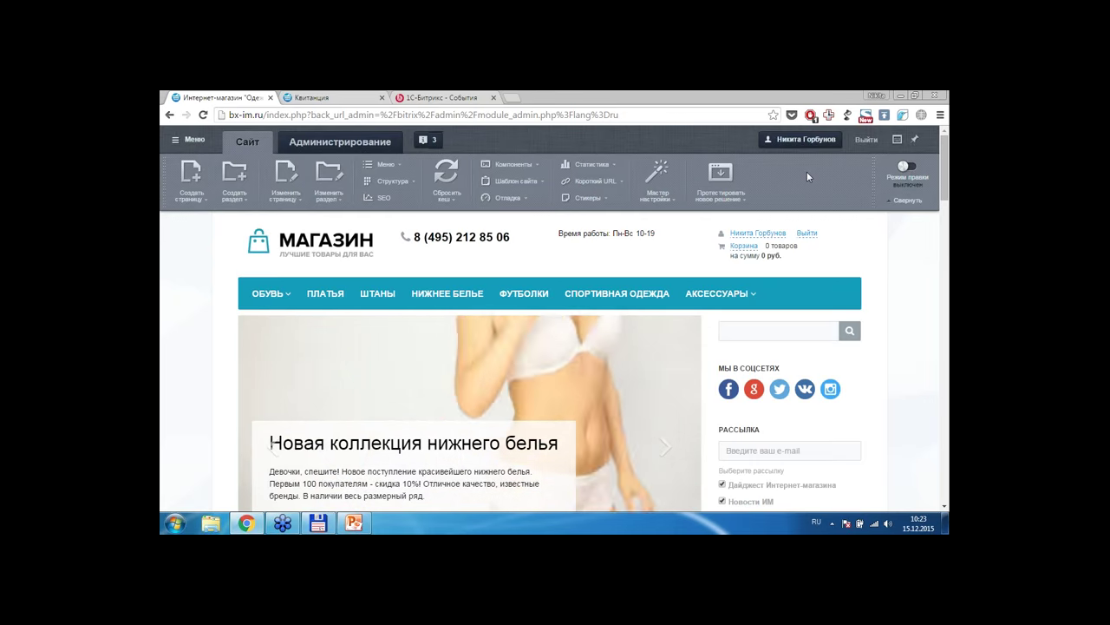
pyautogui.click(910, 171)
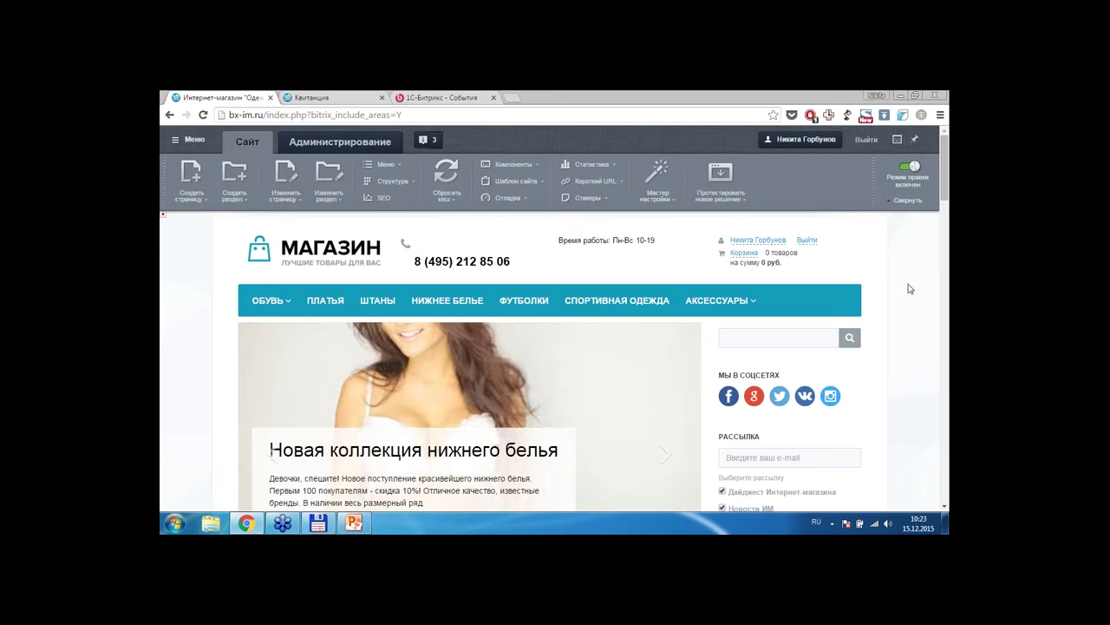
pyautogui.moveTo(638, 309)
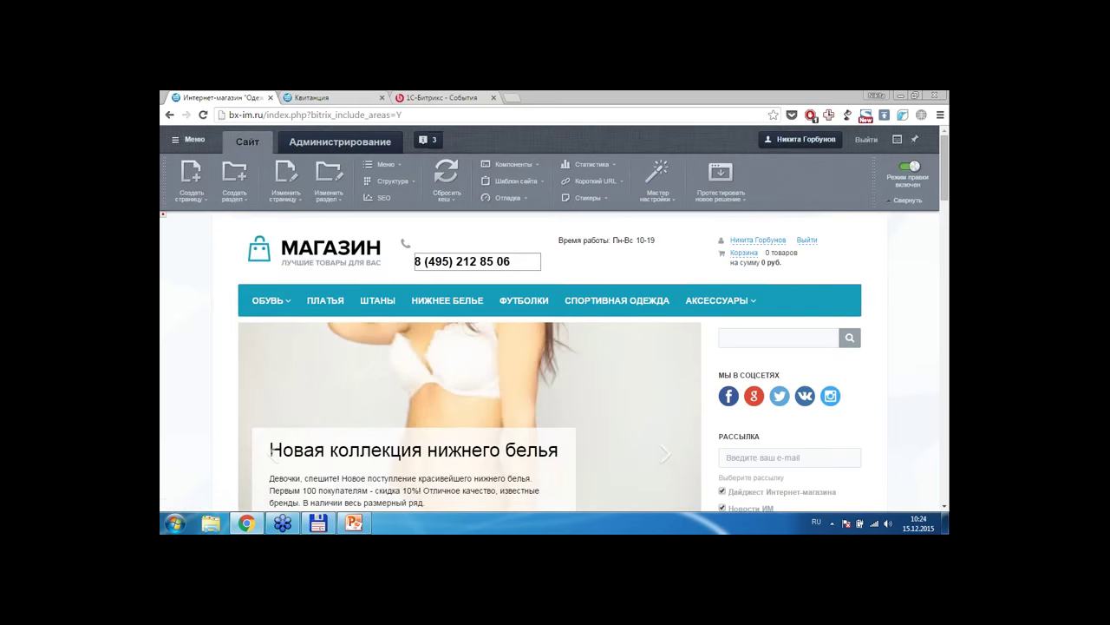
pyautogui.moveTo(494, 261)
pyautogui.click(460, 241)
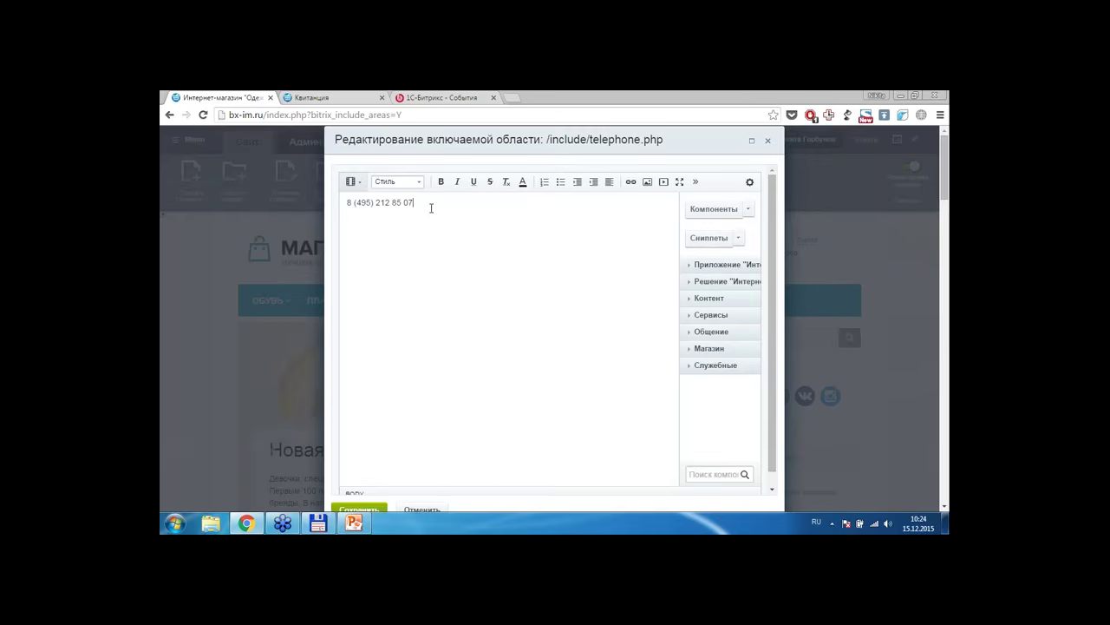
pyautogui.scroll(-1, 891, 207)
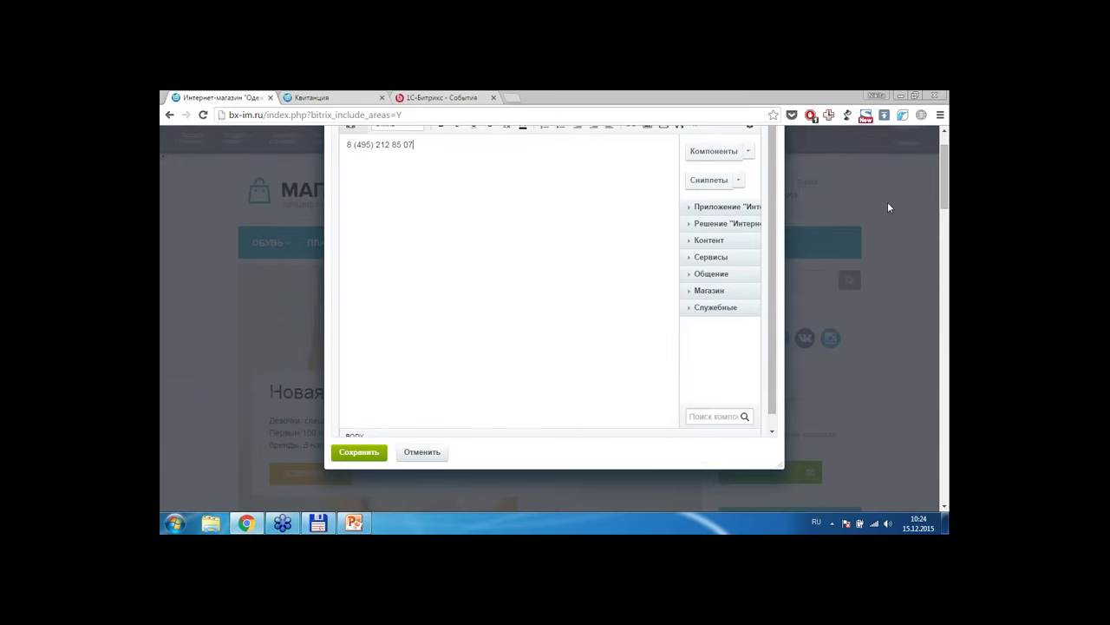
pyautogui.click(359, 452)
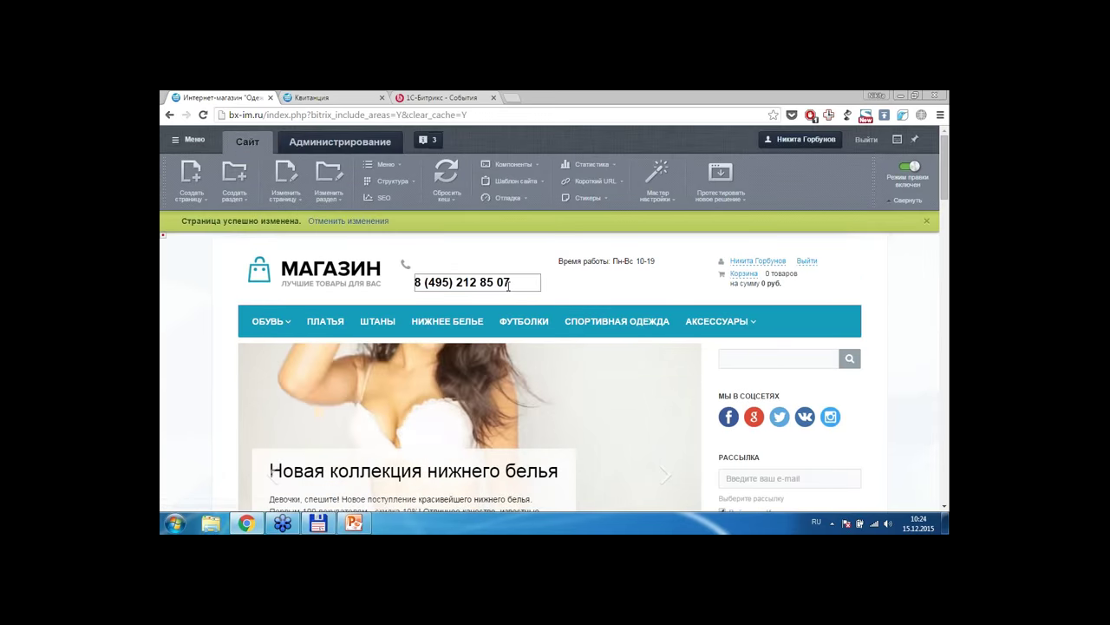
pyautogui.moveTo(510, 284)
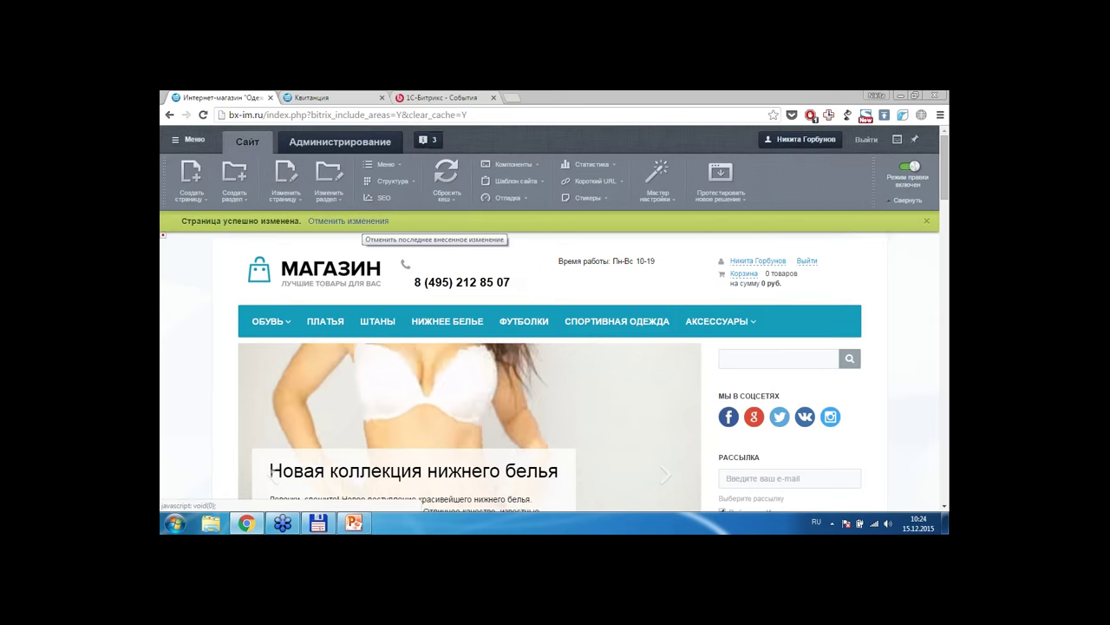
pyautogui.click(351, 222)
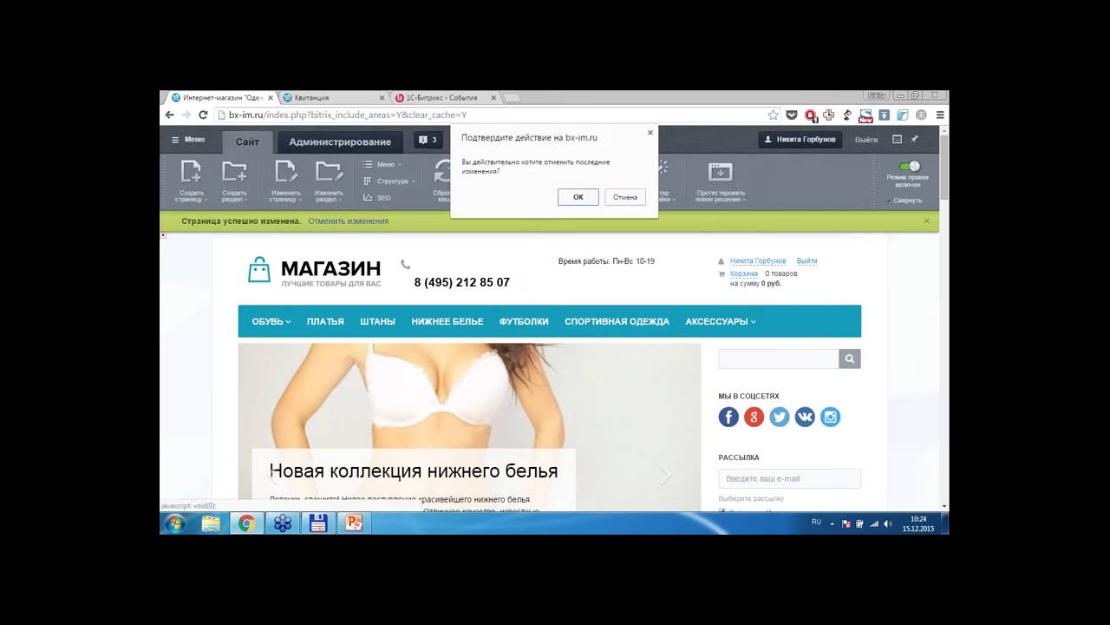
pyautogui.click(576, 197)
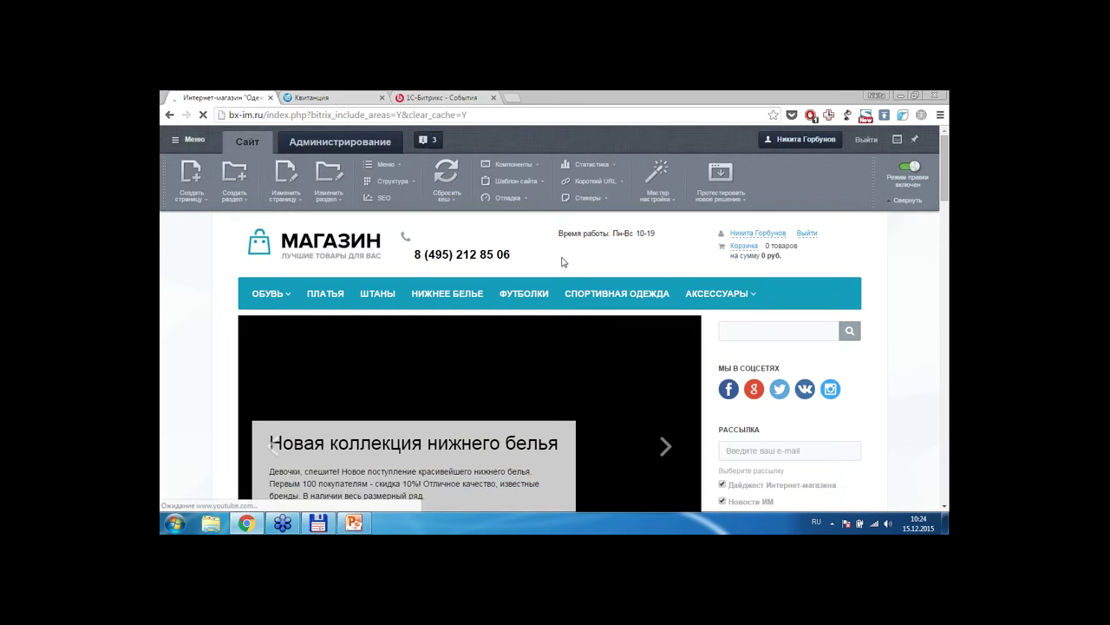
# - Open Изменить товар for the striped Штаны Полосатый Рейс trousers in Тренды сезона
pyautogui.scroll(-5, 551, 278)
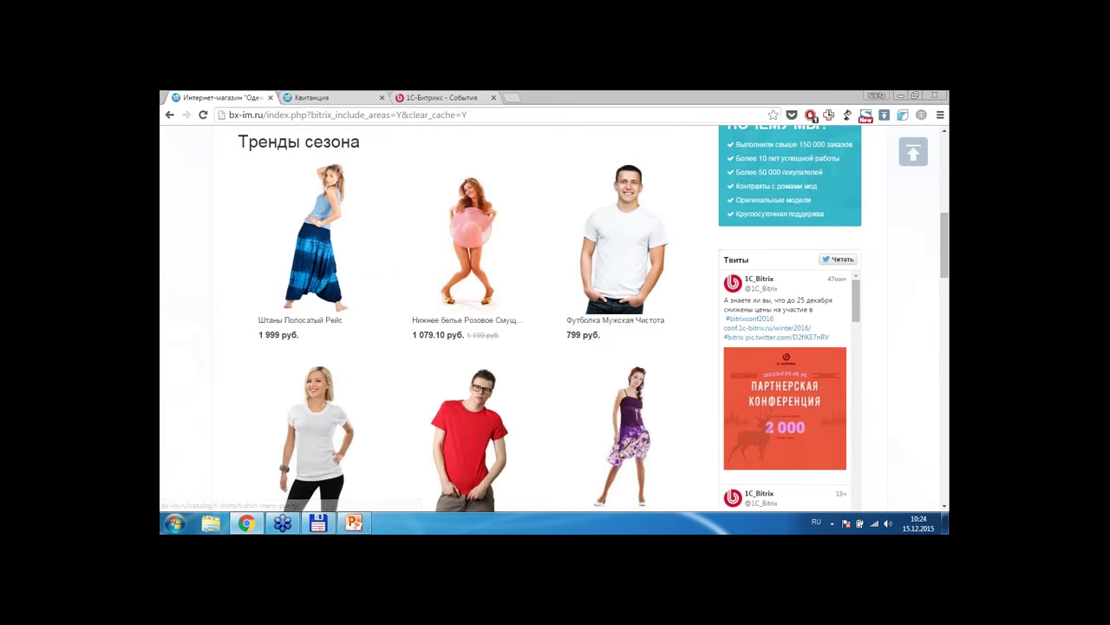
pyautogui.moveTo(289, 253)
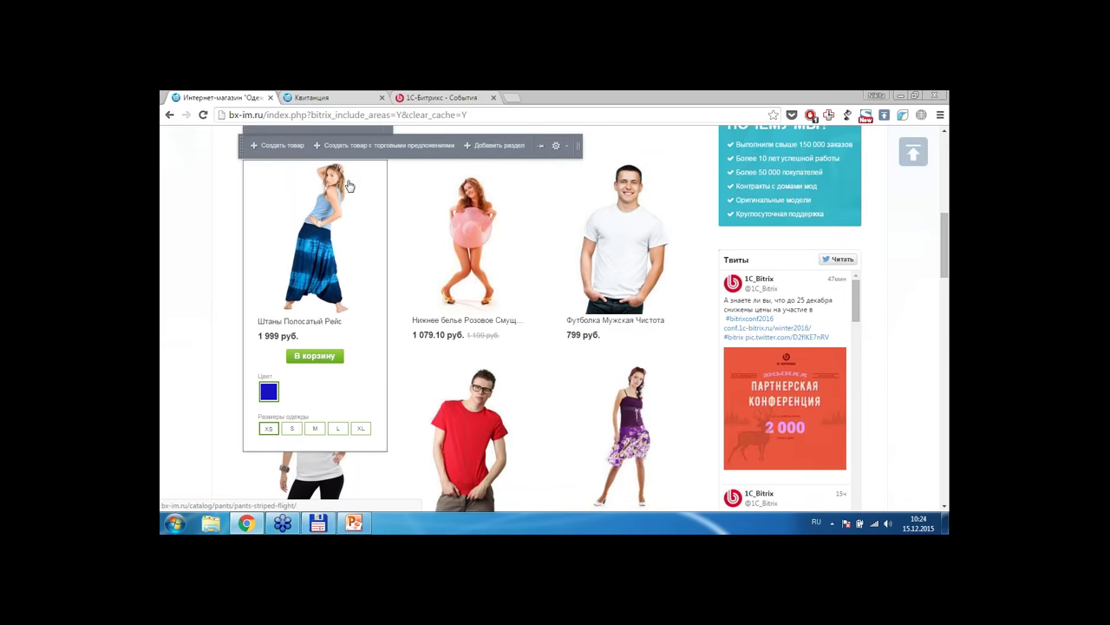
pyautogui.scroll(1, 352, 218)
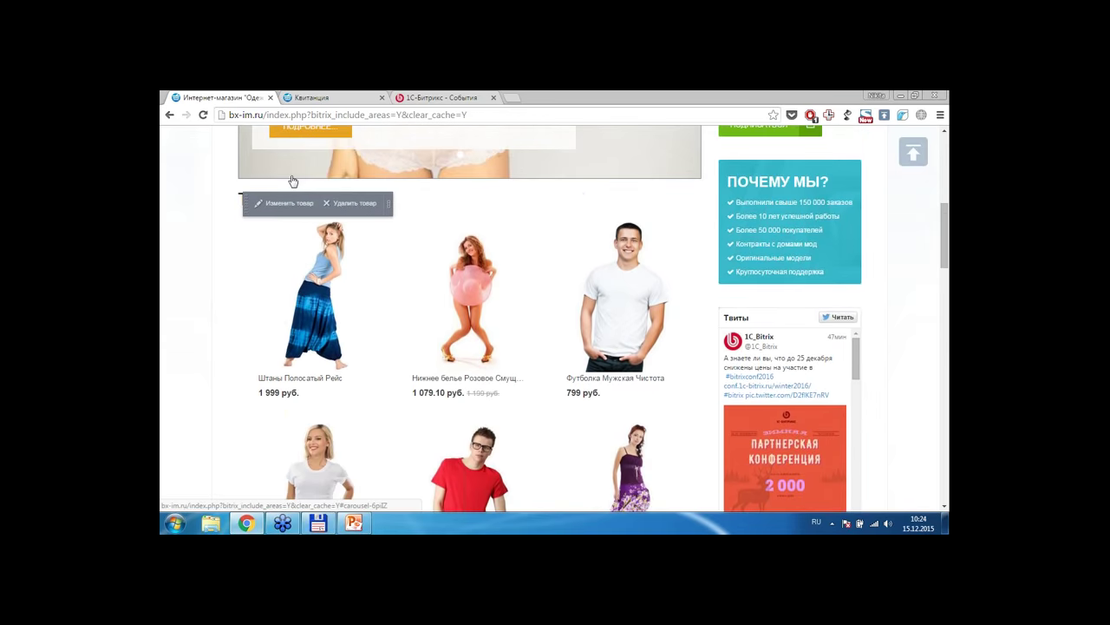
pyautogui.moveTo(330, 269)
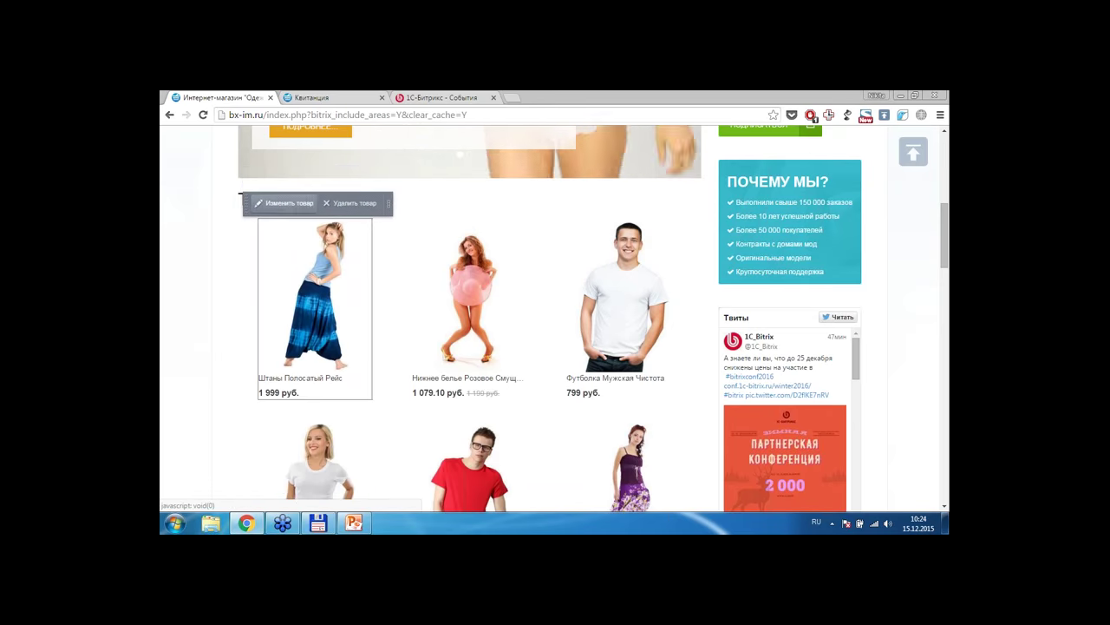
pyautogui.scroll(2, 304, 278)
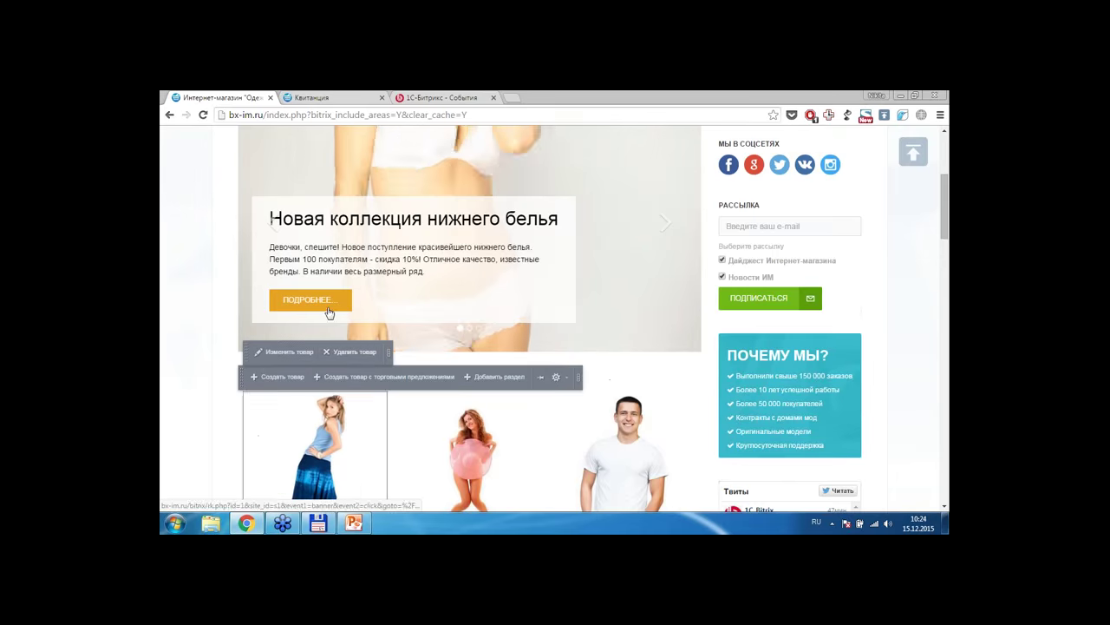
pyautogui.click(289, 351)
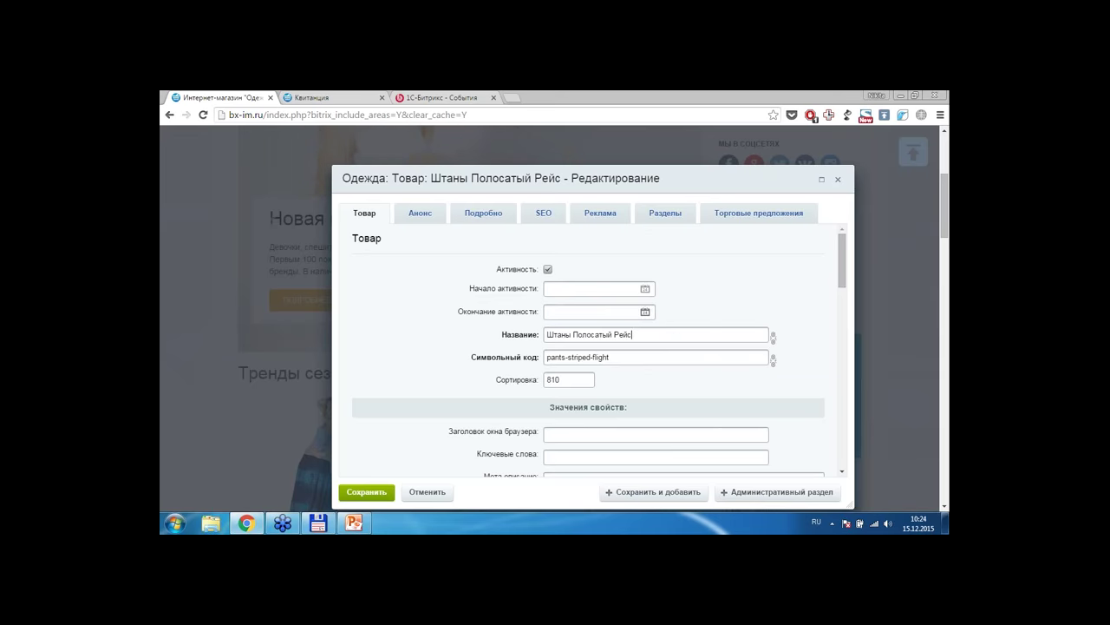
# - Set С этим товаром рекомендуем to product 29, Домашние Тапочки Розовый Рай
pyautogui.scroll(-1, 705, 306)
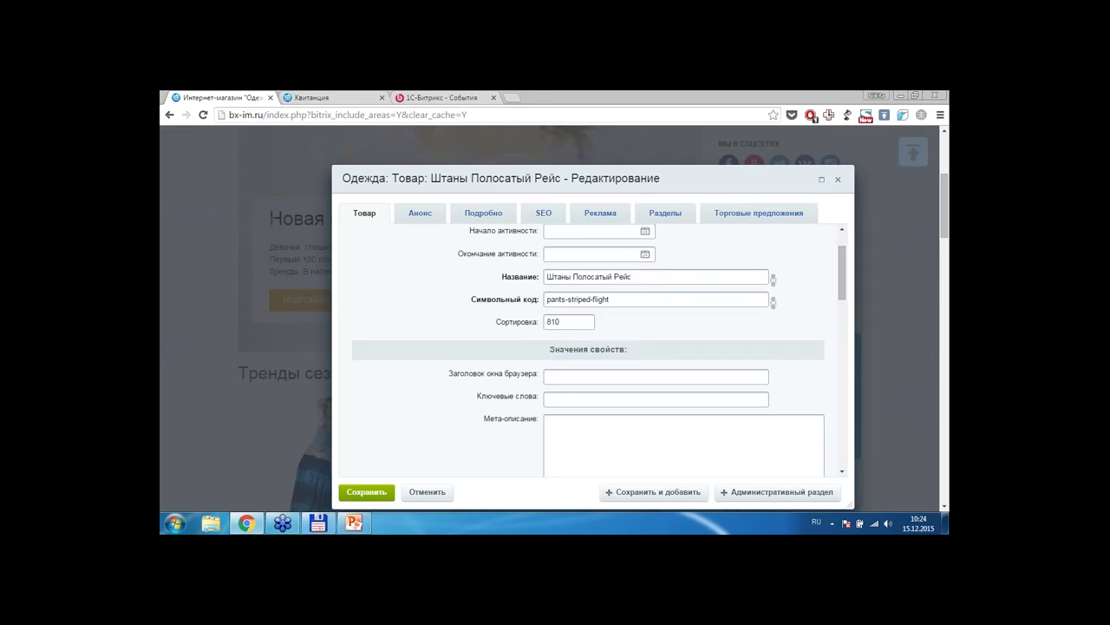
pyautogui.scroll(-5, 474, 289)
pyautogui.scroll(-3, 473, 290)
pyautogui.scroll(2, 473, 290)
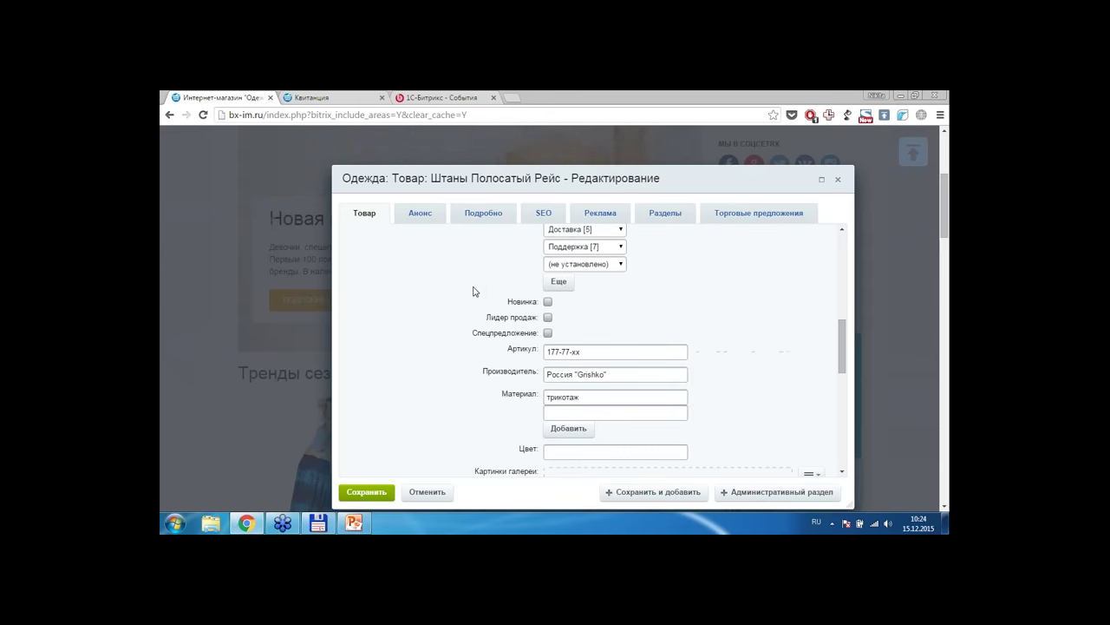
pyautogui.scroll(-5, 474, 290)
pyautogui.scroll(-3, 474, 290)
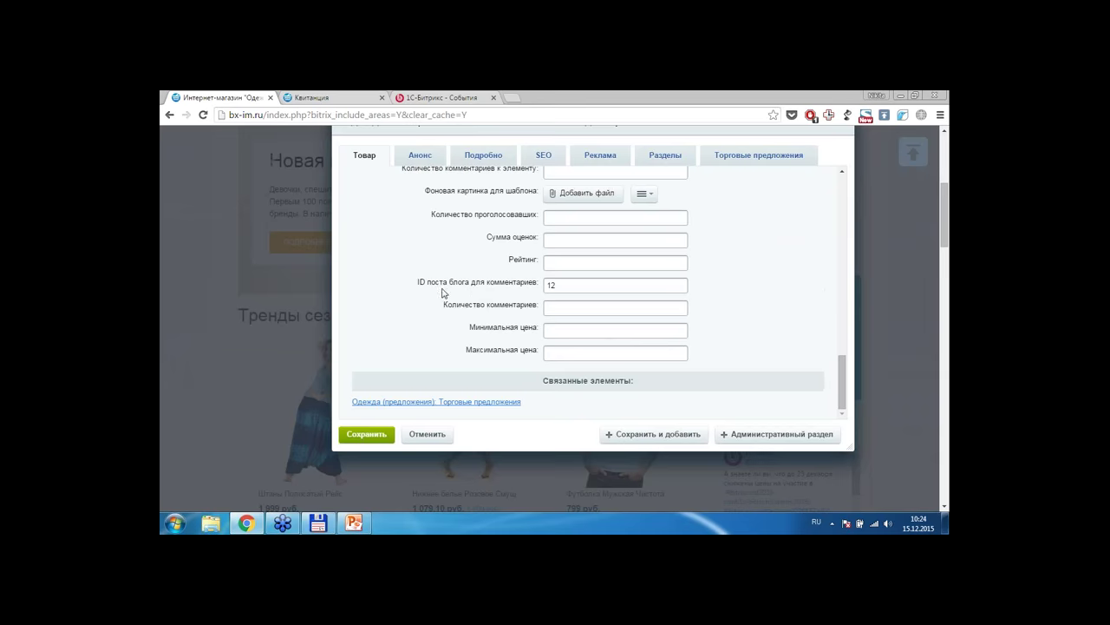
pyautogui.scroll(4, 442, 293)
pyautogui.scroll(4, 442, 293)
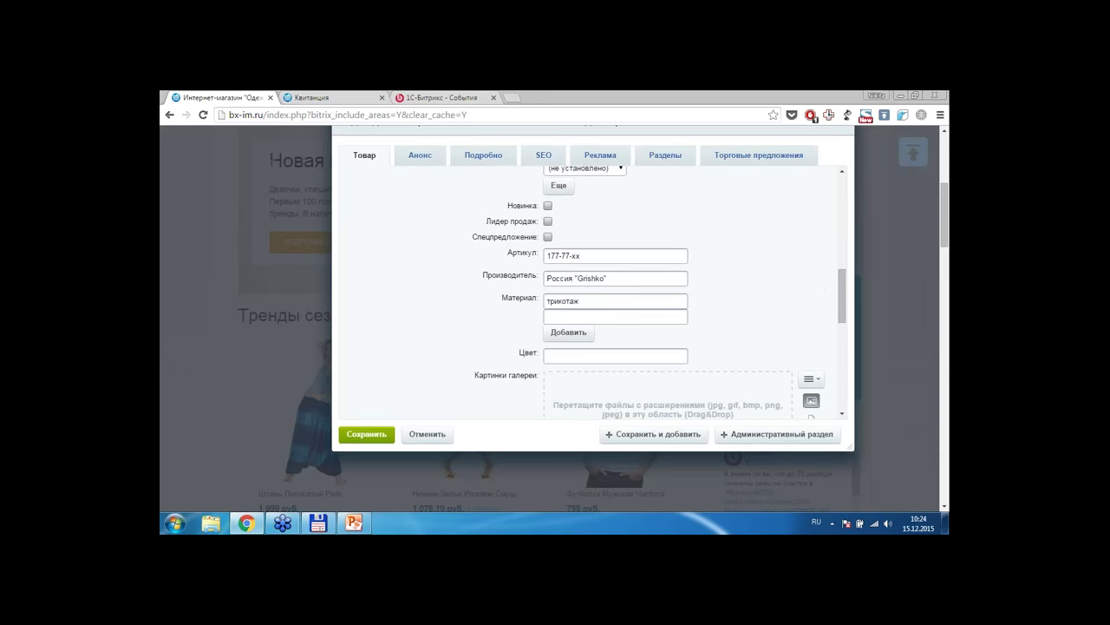
pyautogui.scroll(-4, 590, 293)
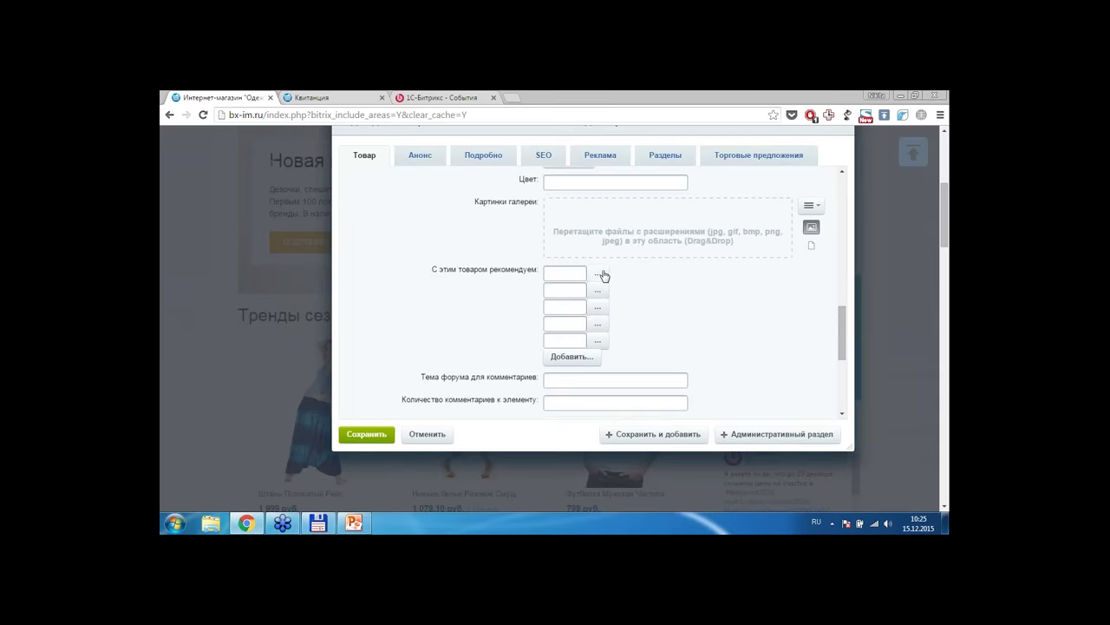
pyautogui.click(599, 274)
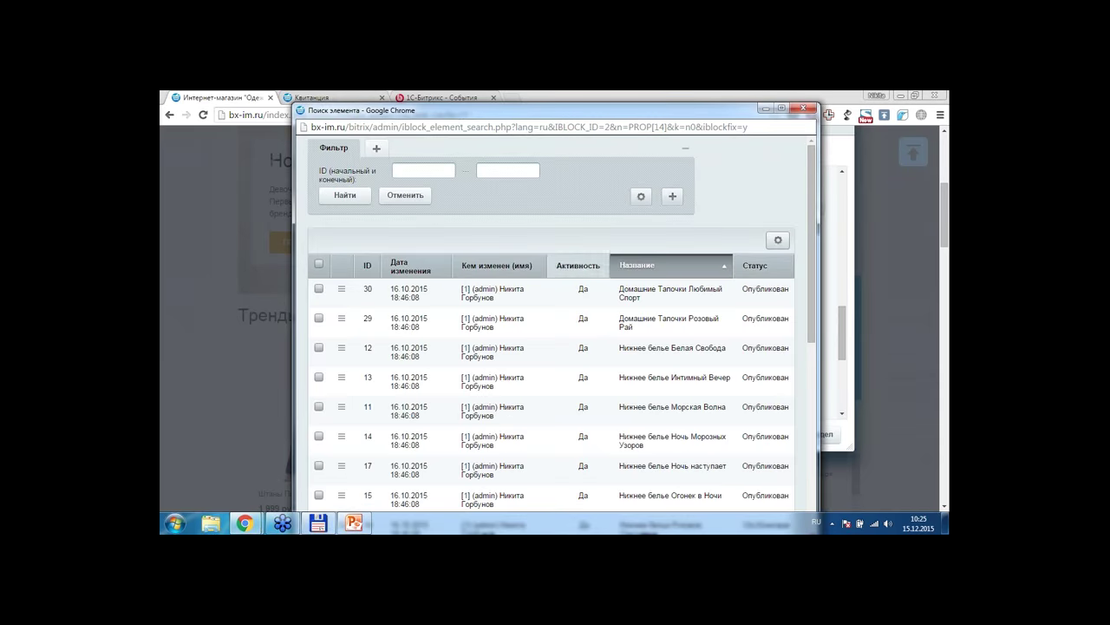
pyautogui.click(668, 318)
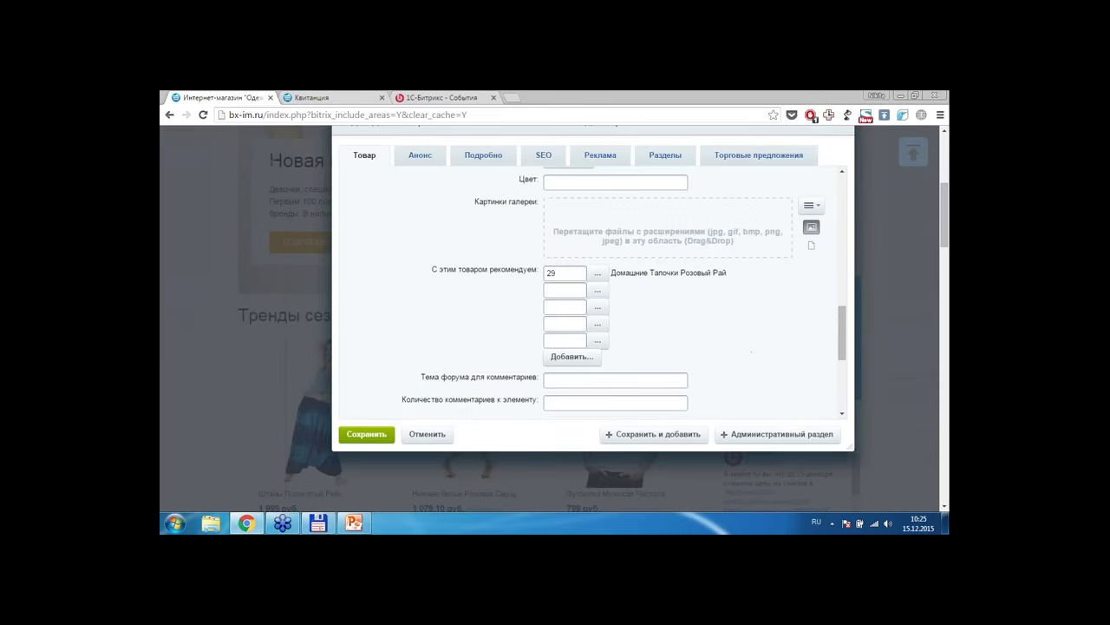
# - Tick the Новинка, Лидер продаж and Спецпредложение flags on the product
pyautogui.scroll(3, 668, 340)
pyautogui.scroll(3, 377, 271)
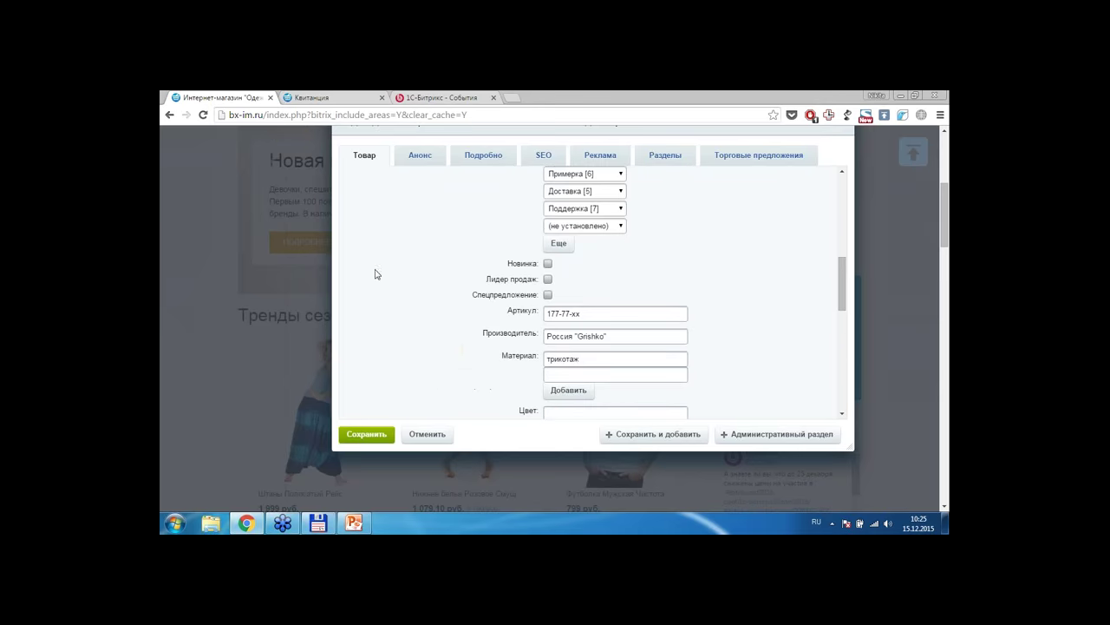
pyautogui.scroll(3, 922, 317)
pyautogui.scroll(-1, 436, 335)
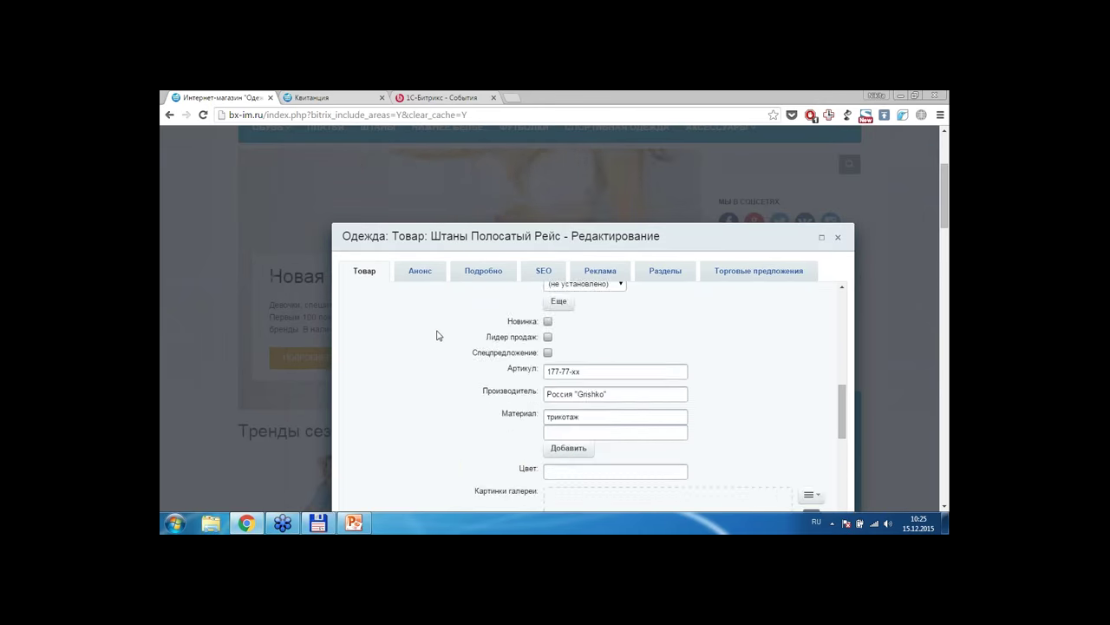
pyautogui.scroll(3, 453, 384)
pyautogui.scroll(-2, 453, 379)
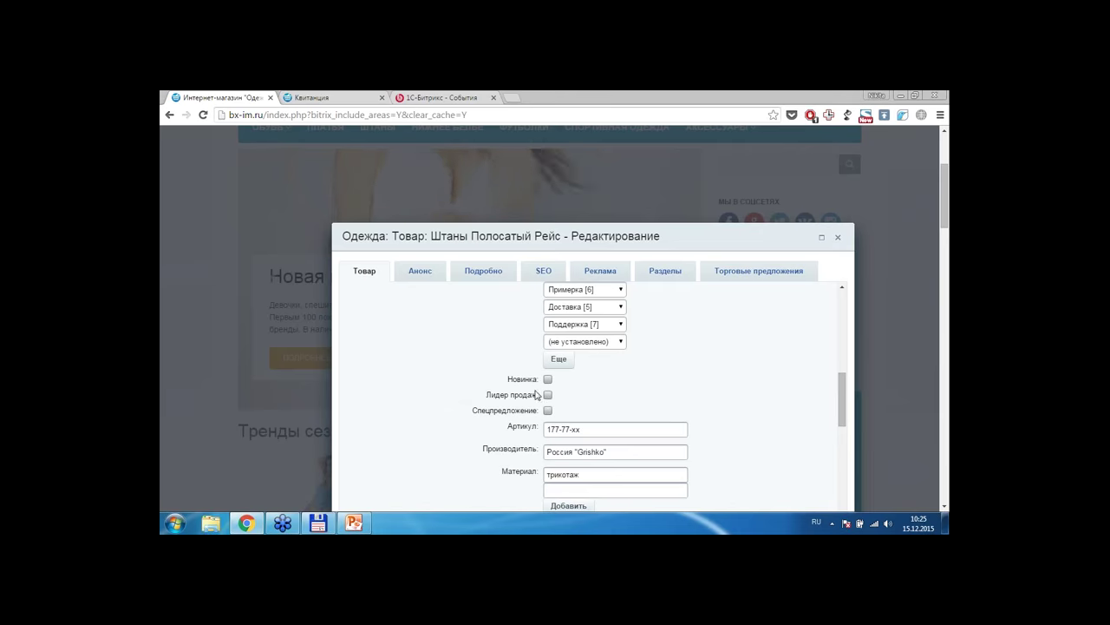
pyautogui.click(547, 379)
pyautogui.click(548, 395)
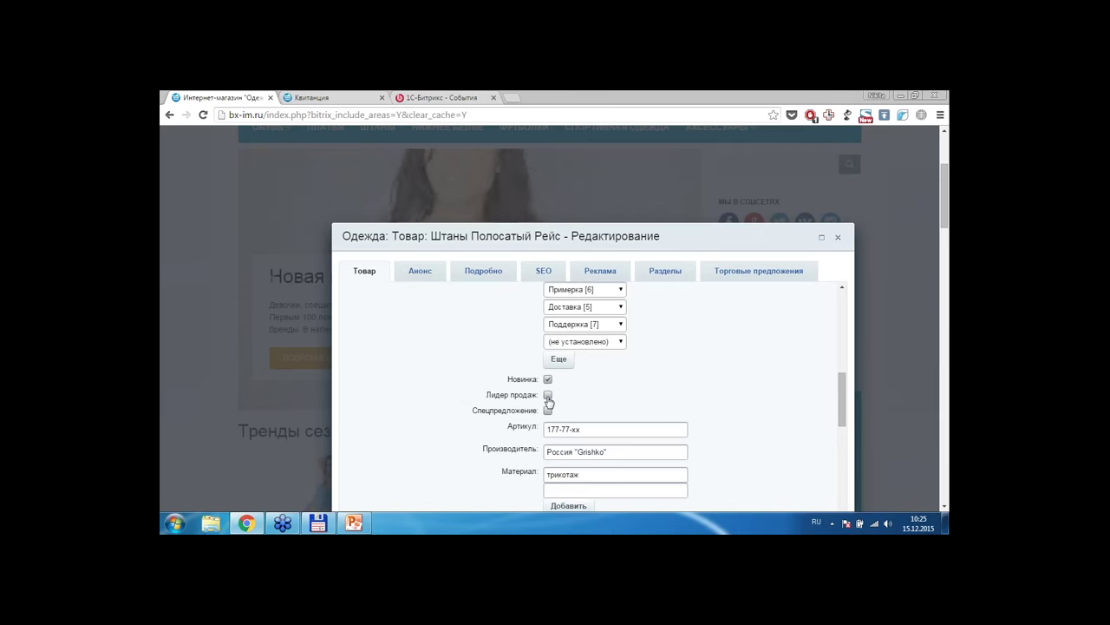
pyautogui.click(548, 410)
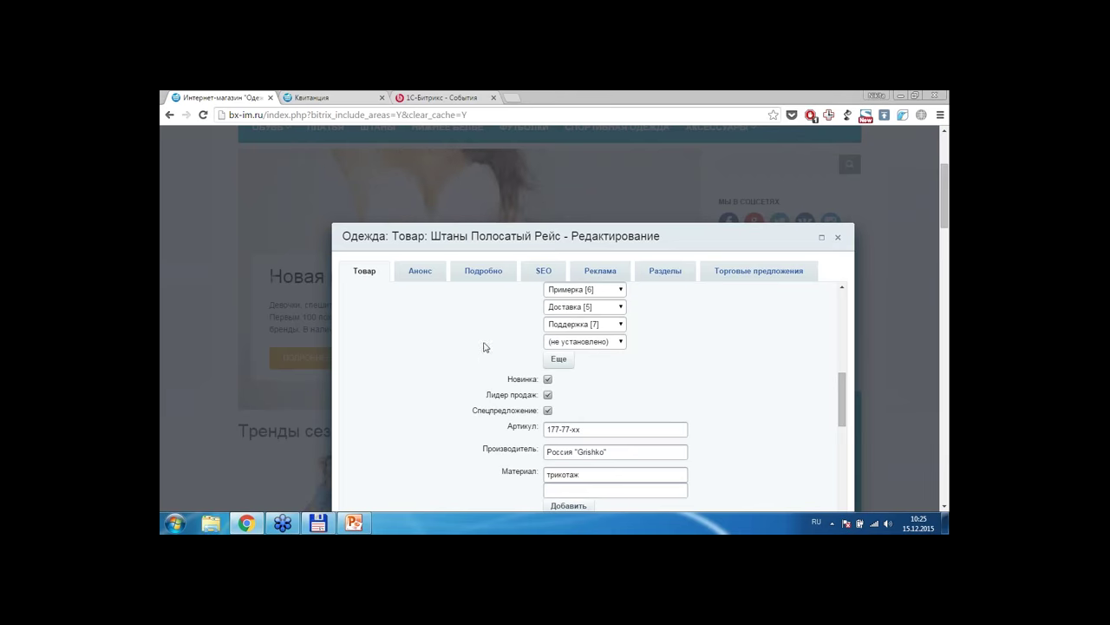
# - Move through the Анонс and Подробно tabs to SEO and review the META TITLE and META KEYWORDS templates
pyautogui.click(430, 277)
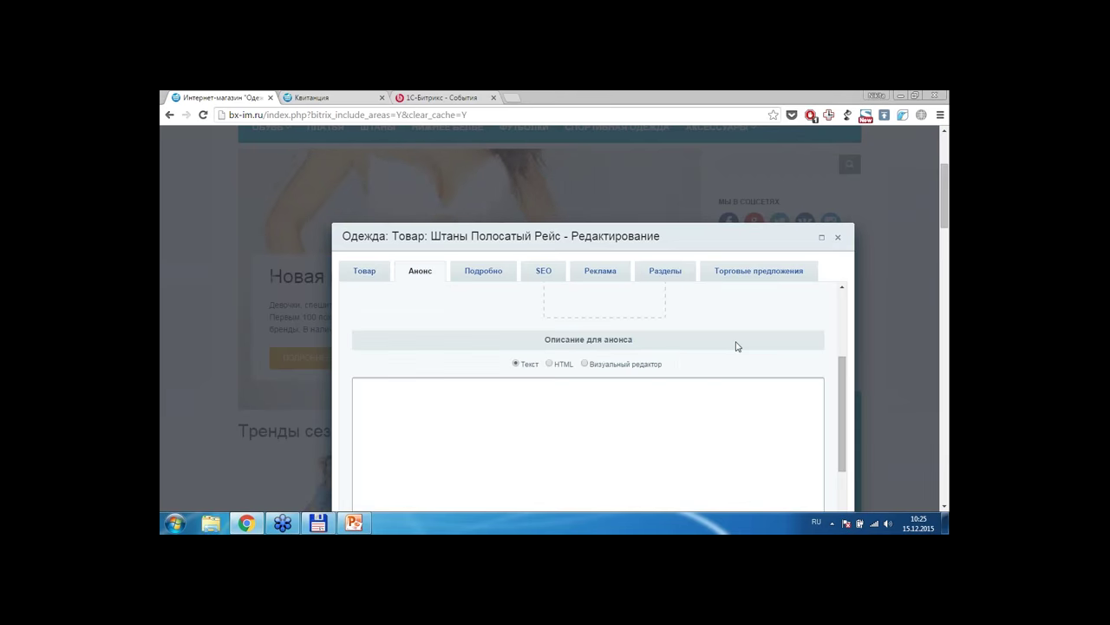
pyautogui.scroll(5, 736, 347)
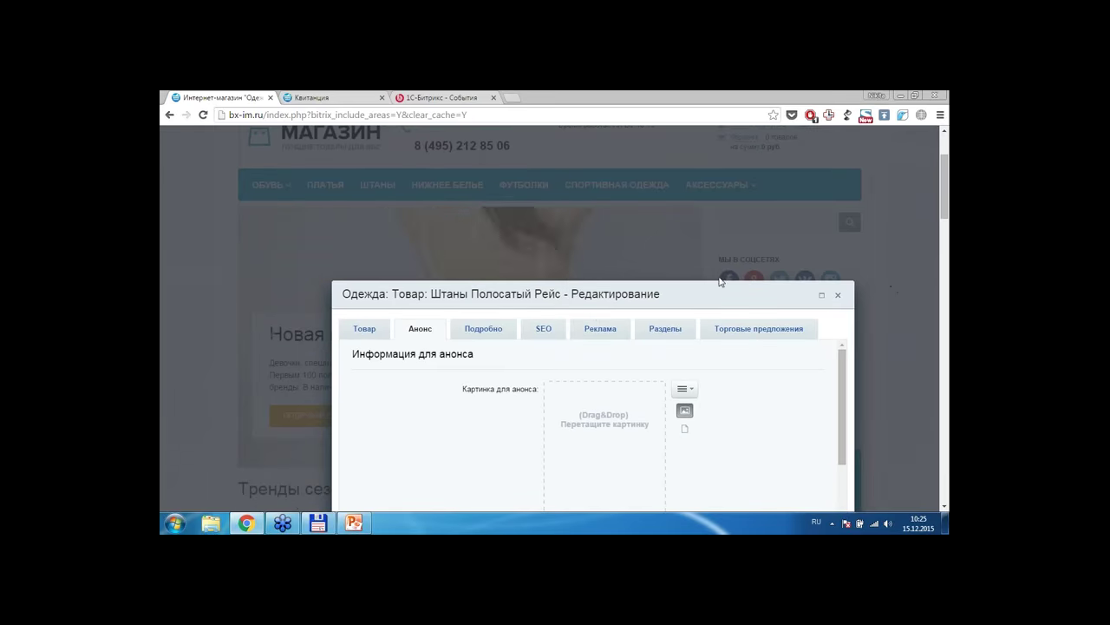
pyautogui.click(468, 324)
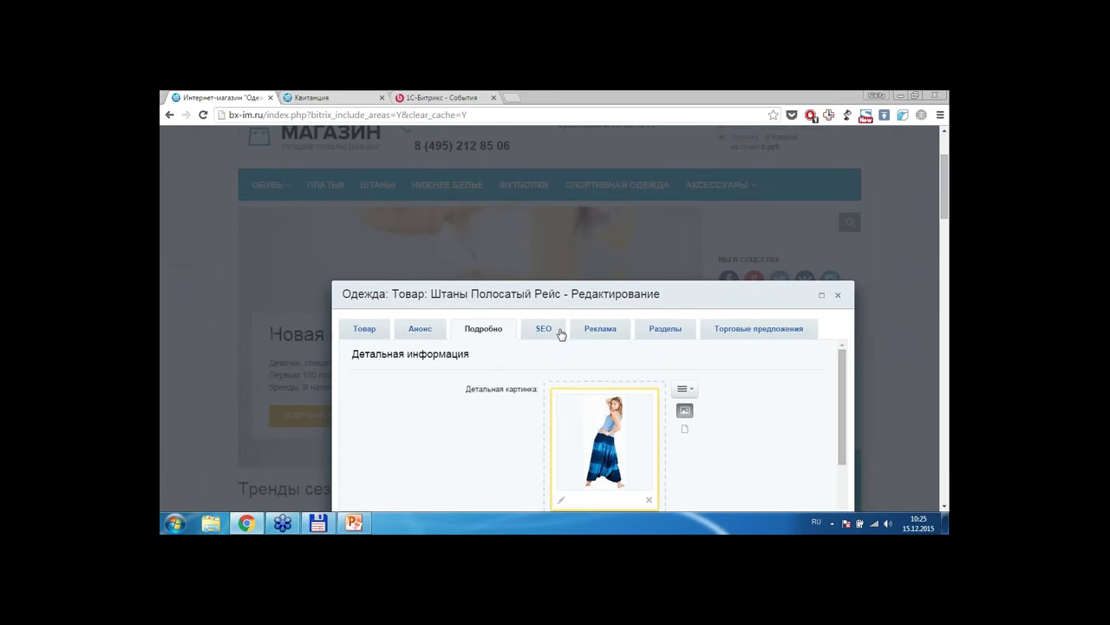
pyautogui.click(543, 328)
pyautogui.scroll(-1, 449, 382)
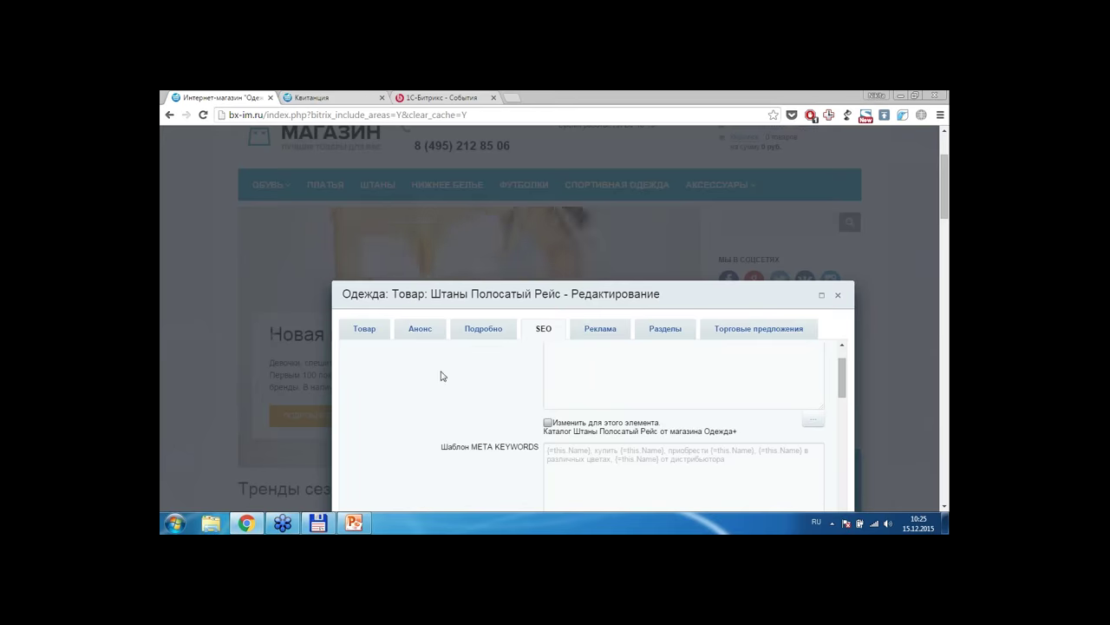
pyautogui.scroll(-2, 905, 376)
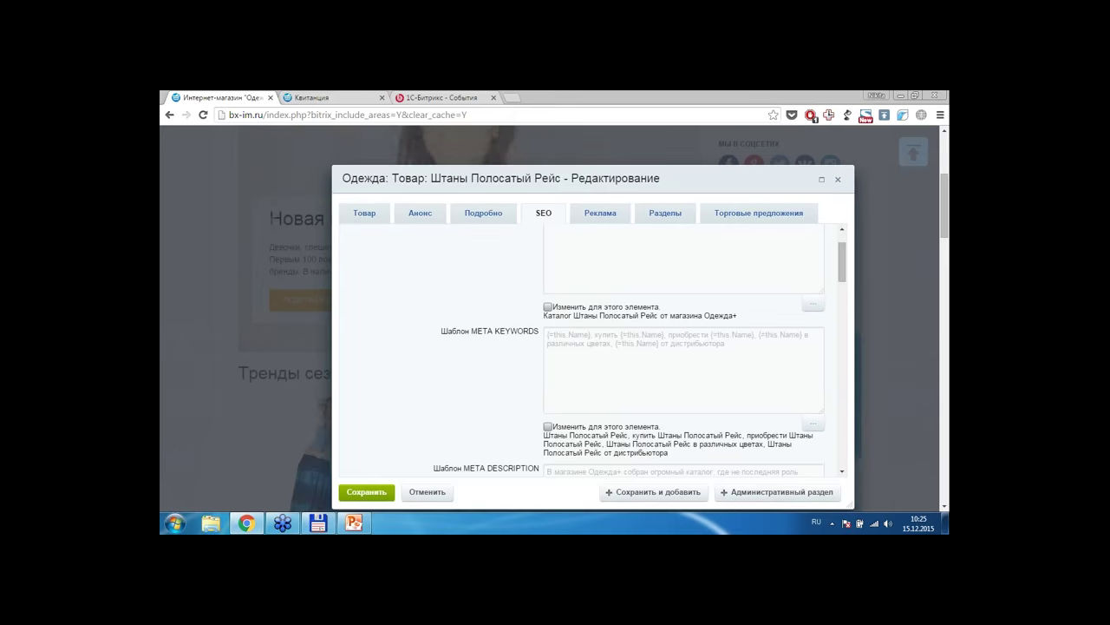
pyautogui.scroll(2, 473, 352)
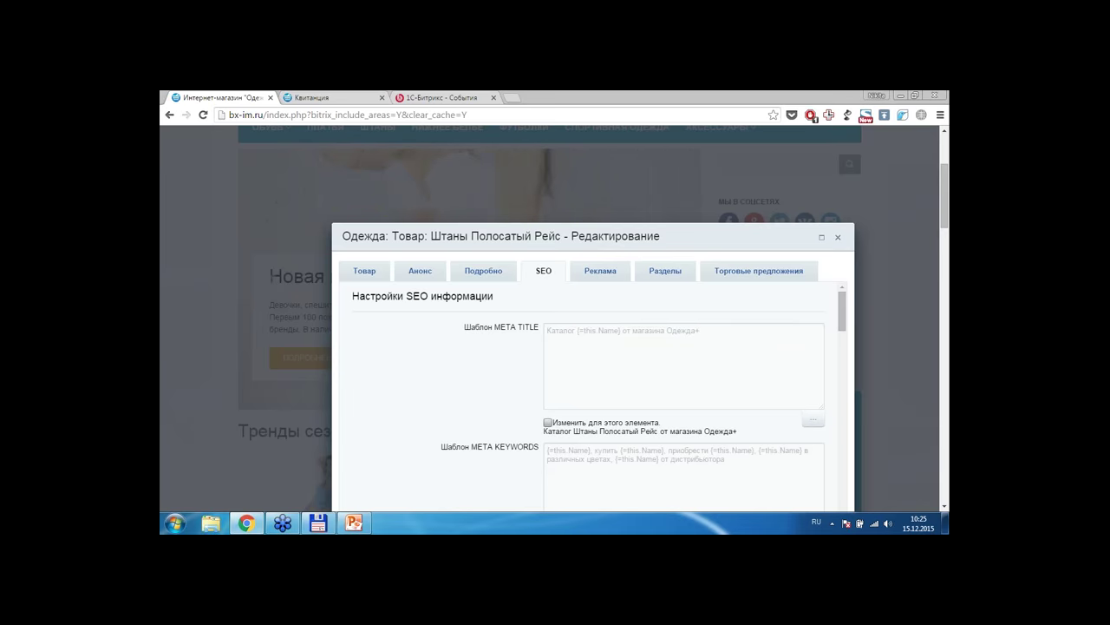
# - Try a custom META TITLE, revert it to the inherited template, and inspect the generated keywords
pyautogui.click(548, 424)
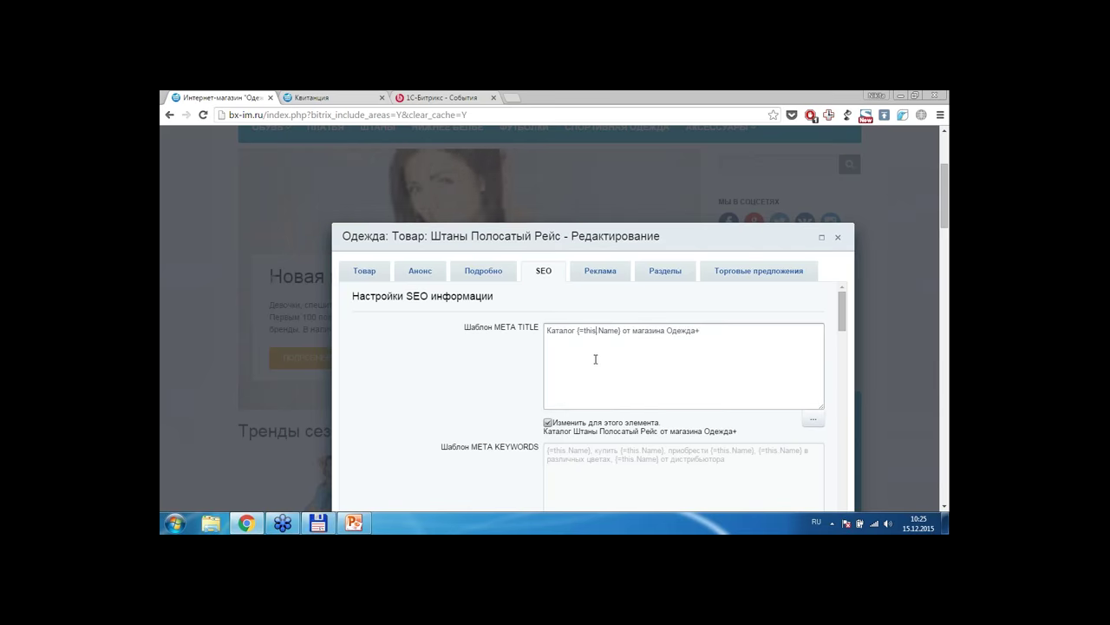
pyautogui.click(548, 423)
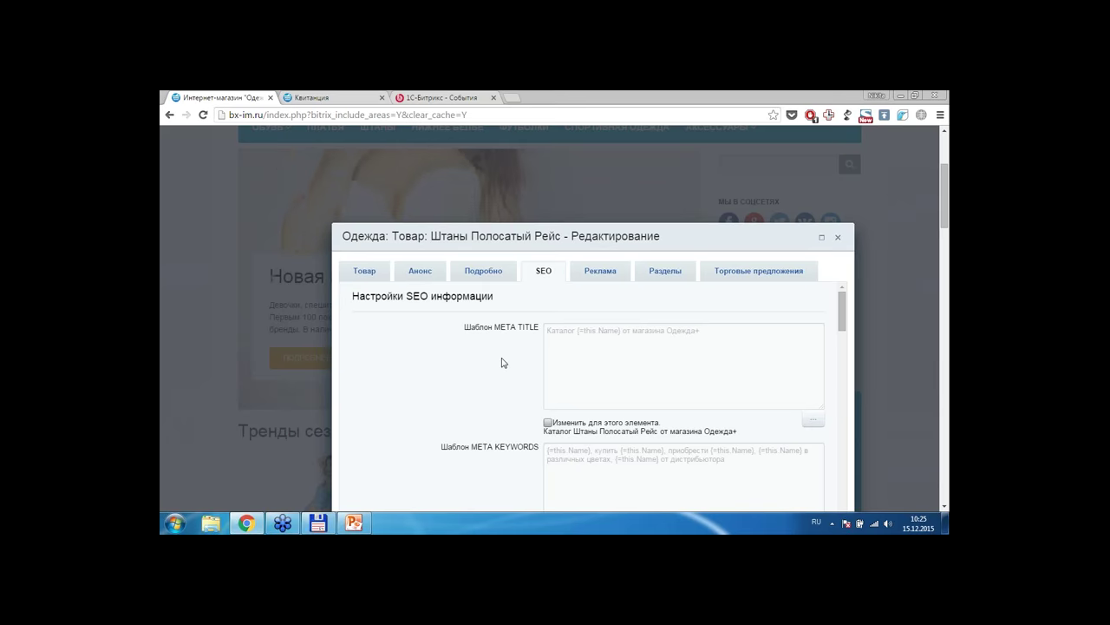
pyautogui.scroll(-2, 502, 362)
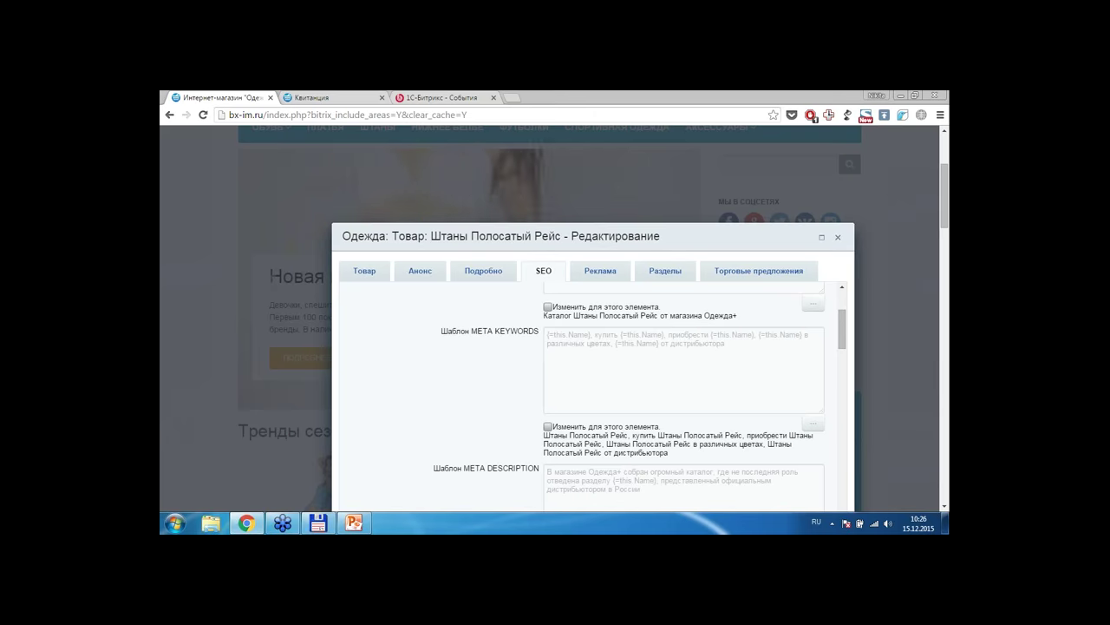
pyautogui.moveTo(669, 452); pyautogui.dragTo(545, 434)
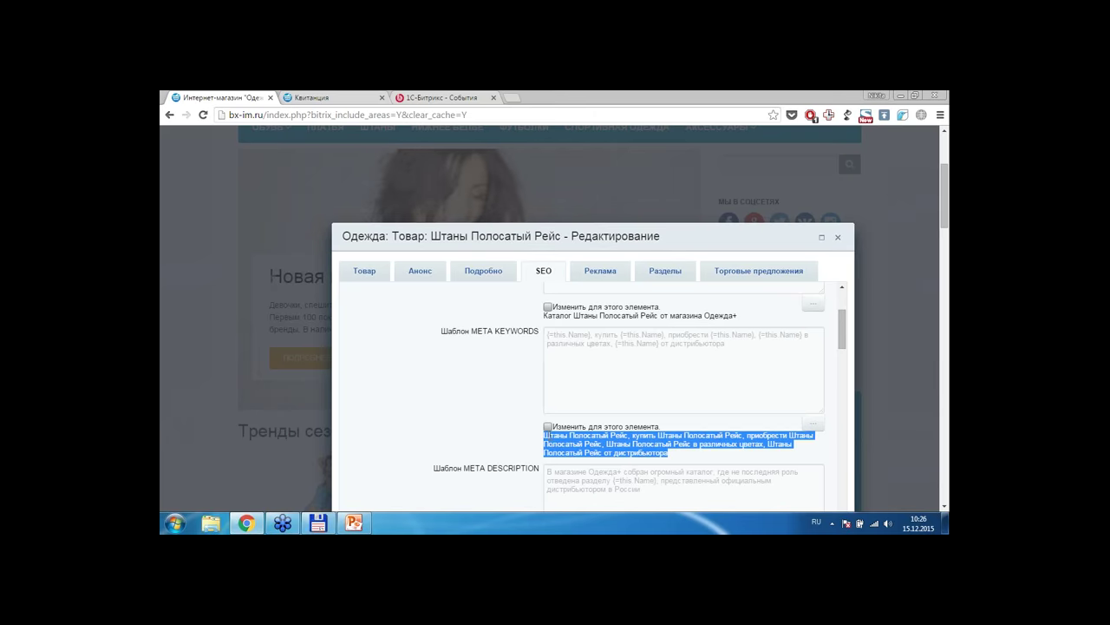
pyautogui.click(561, 435)
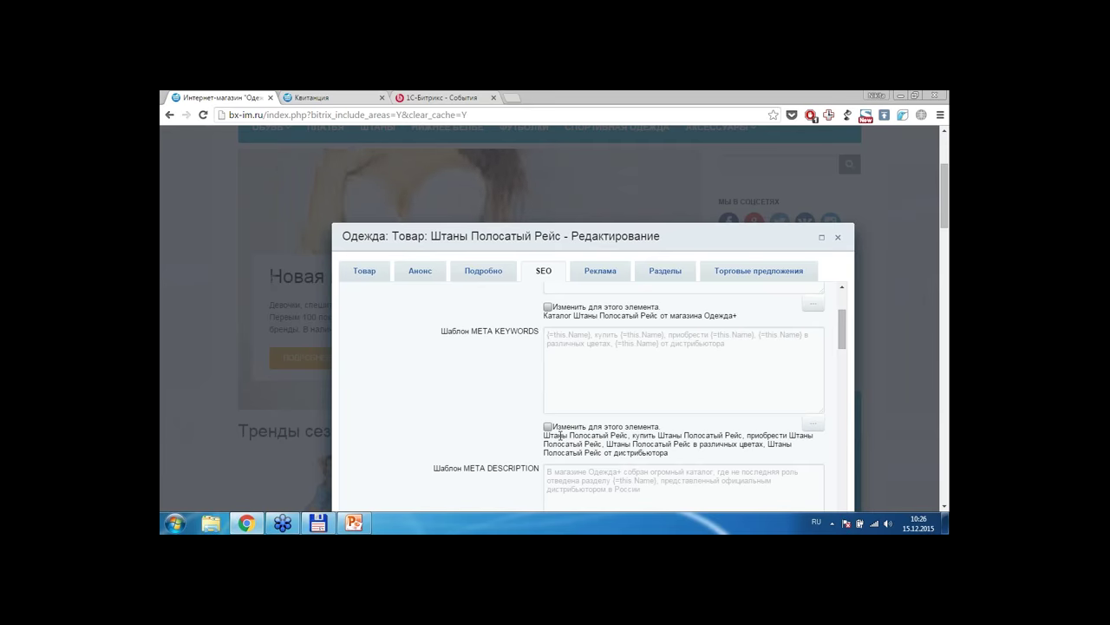
pyautogui.moveTo(588, 335); pyautogui.dragTo(558, 334)
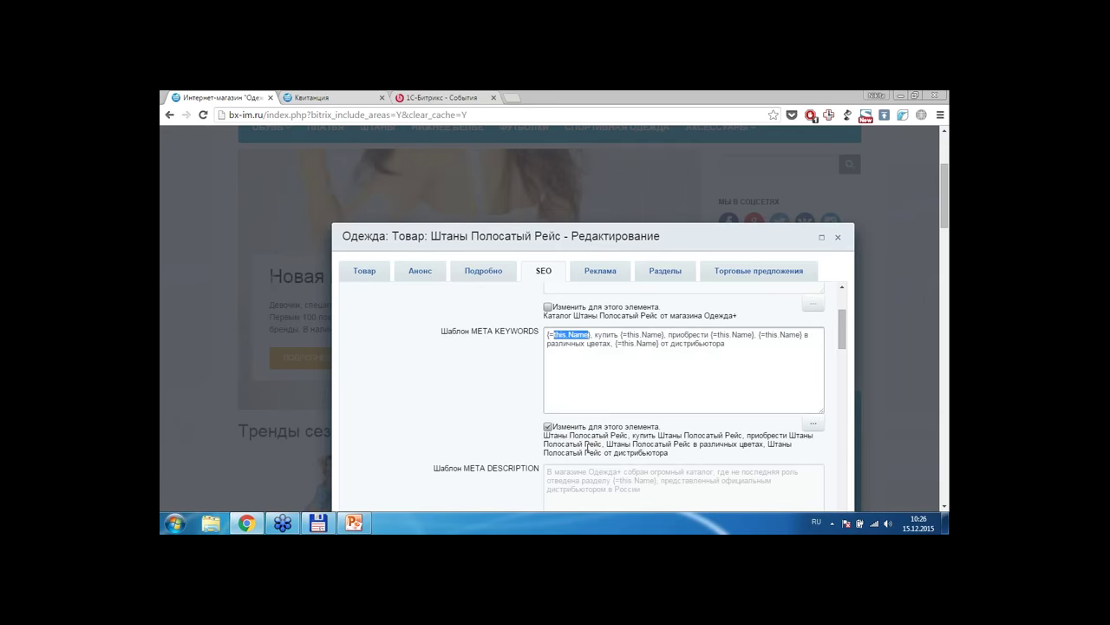
# - Override META KEYWORDS for this element and insert the Бренд macro {=this.property.BRAND_REF}
pyautogui.click(548, 426)
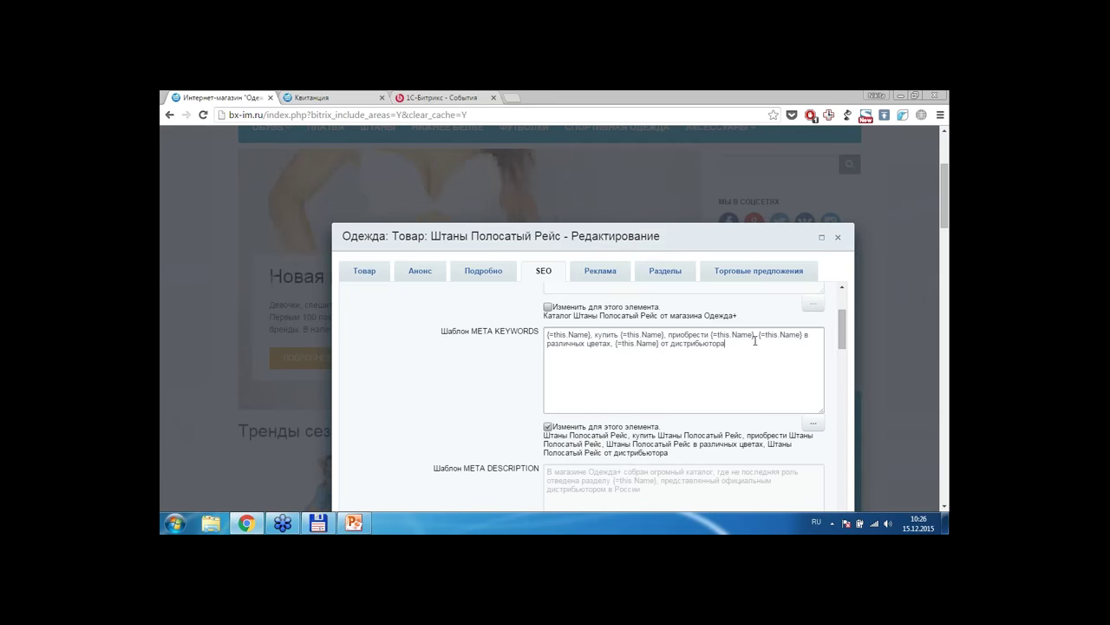
pyautogui.click(814, 424)
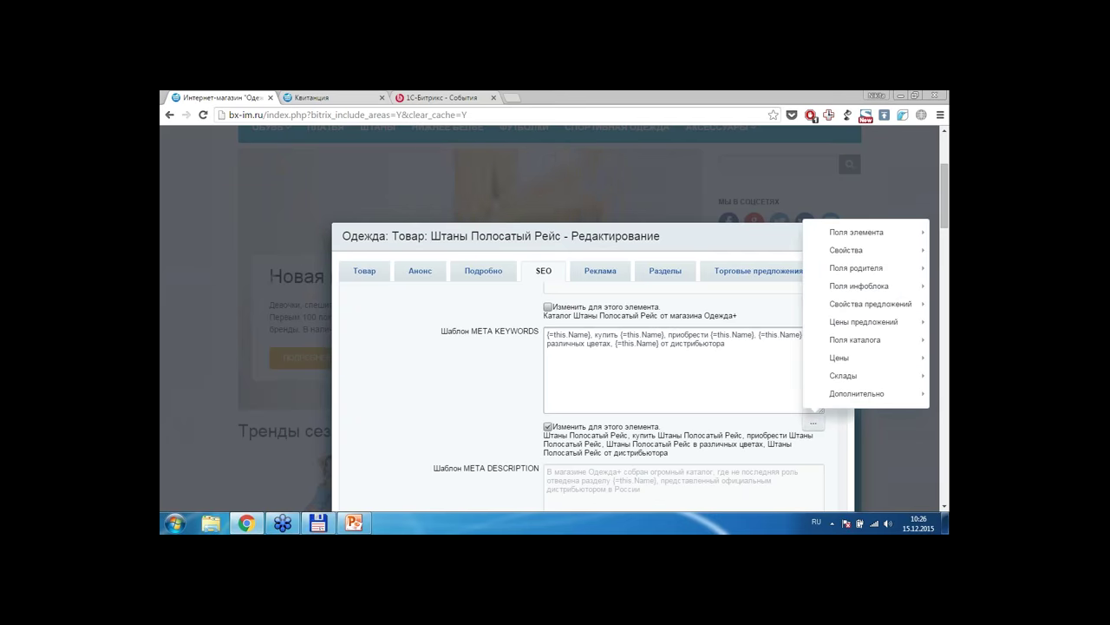
pyautogui.moveTo(863, 238)
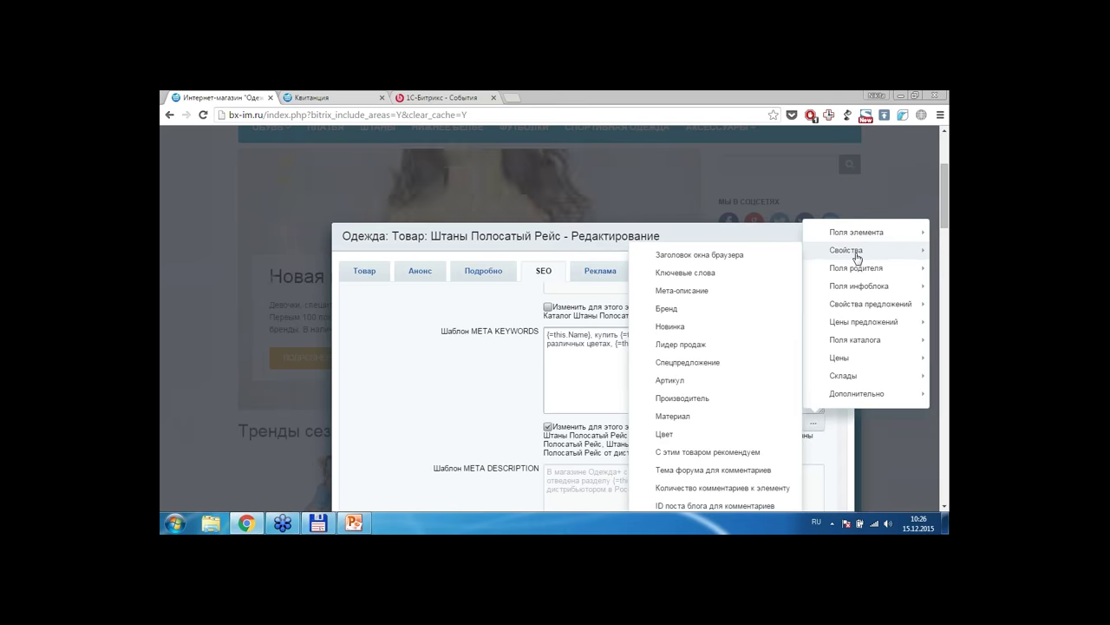
pyautogui.click(666, 310)
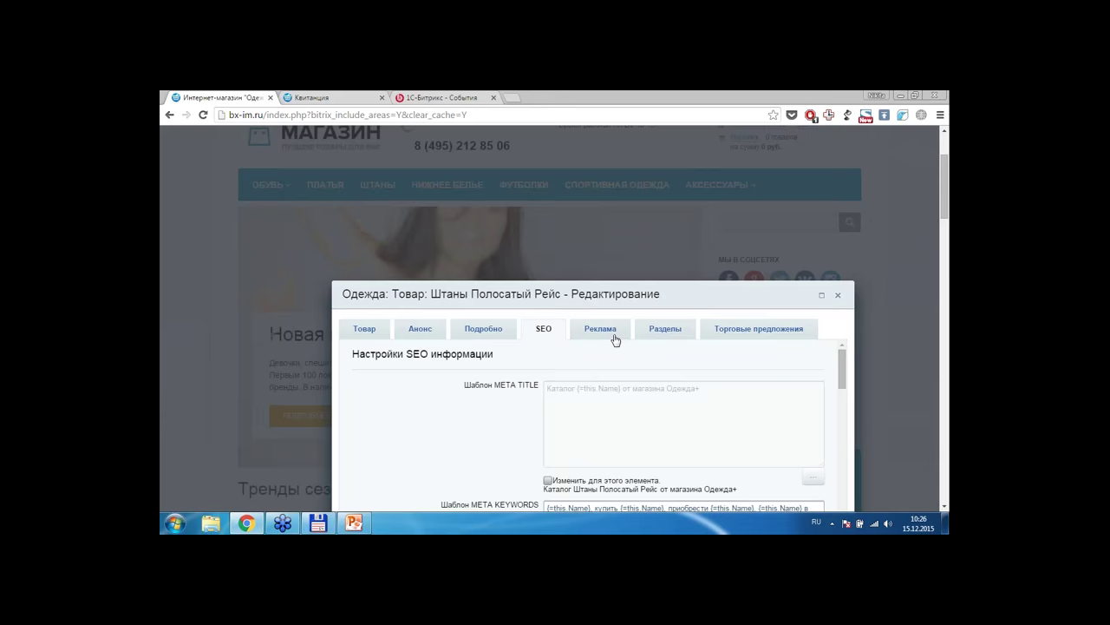
# - Check the Реклама tab, then confirm on Разделы that the product sits in Штаны
pyautogui.click(613, 334)
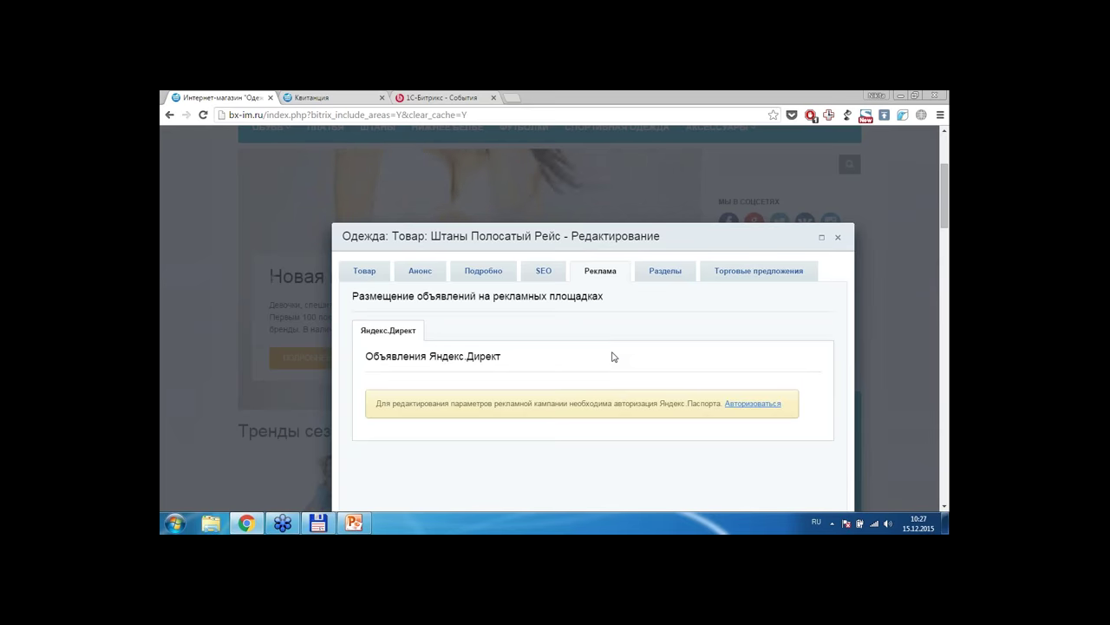
pyautogui.click(664, 270)
pyautogui.scroll(-1, 686, 313)
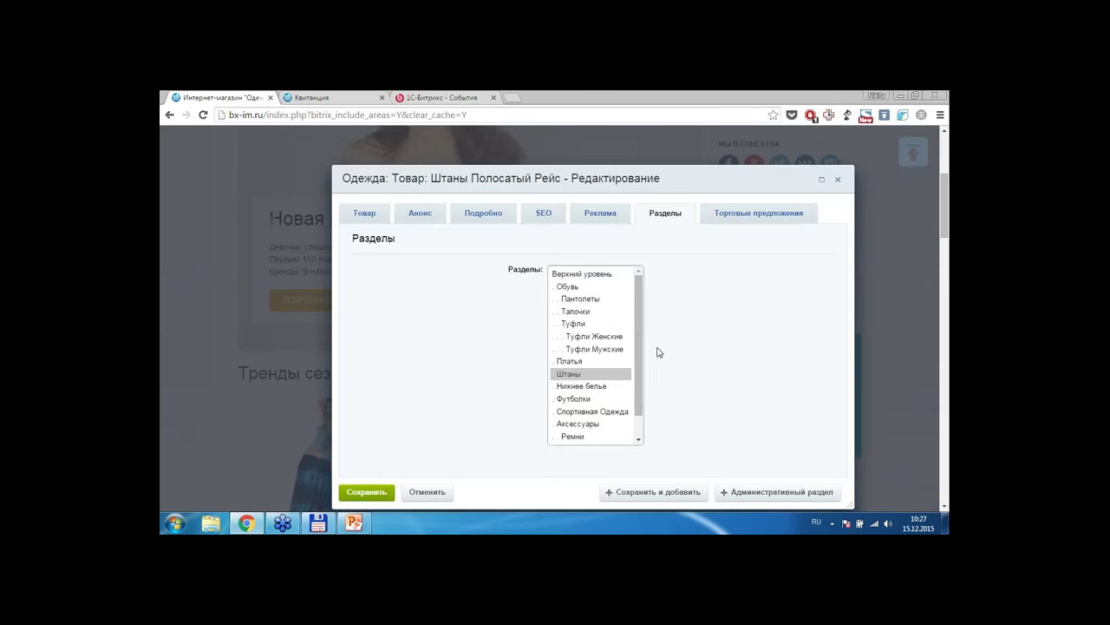
pyautogui.moveTo(640, 355); pyautogui.dragTo(633, 332)
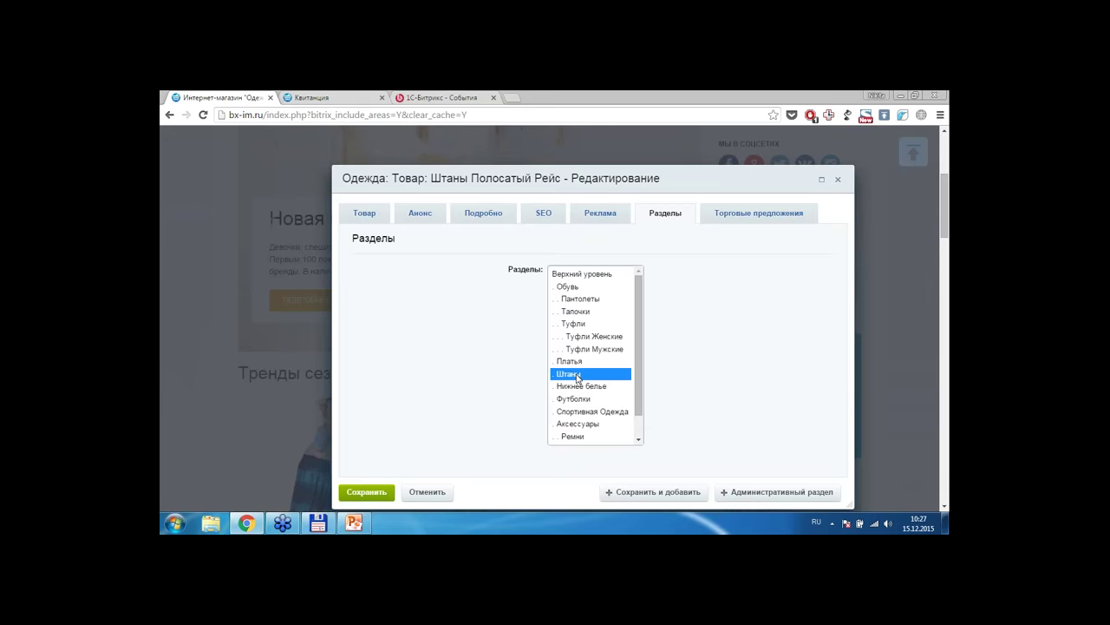
# - Review the Торговые предложения table of Штаны Полосатый Рейс variants at 1 999.00 руб
pyautogui.click(726, 217)
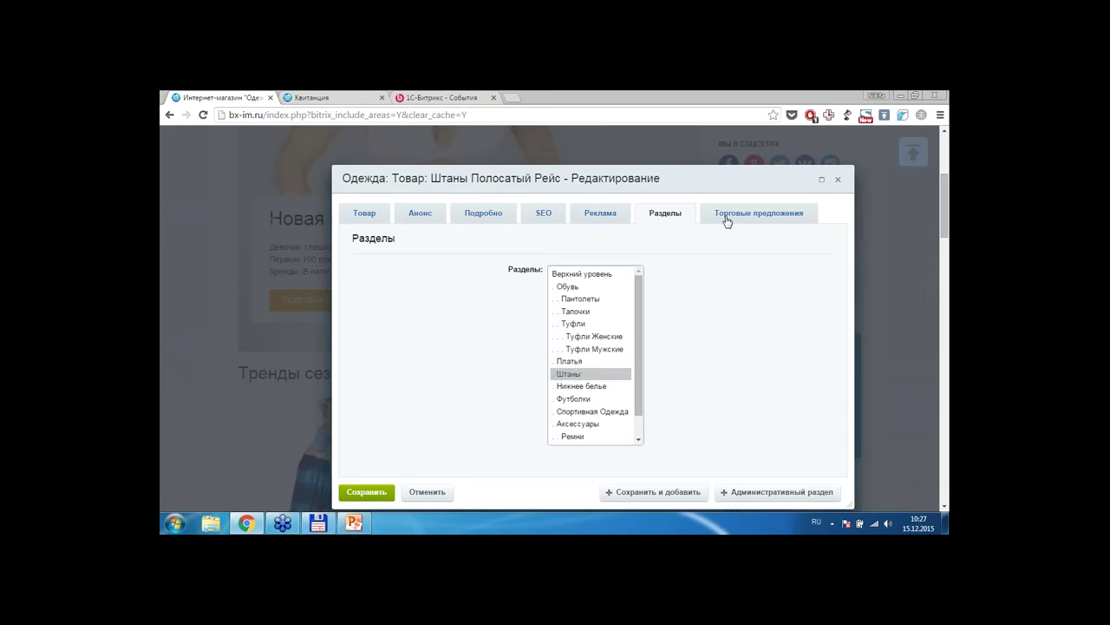
pyautogui.scroll(-1, 647, 291)
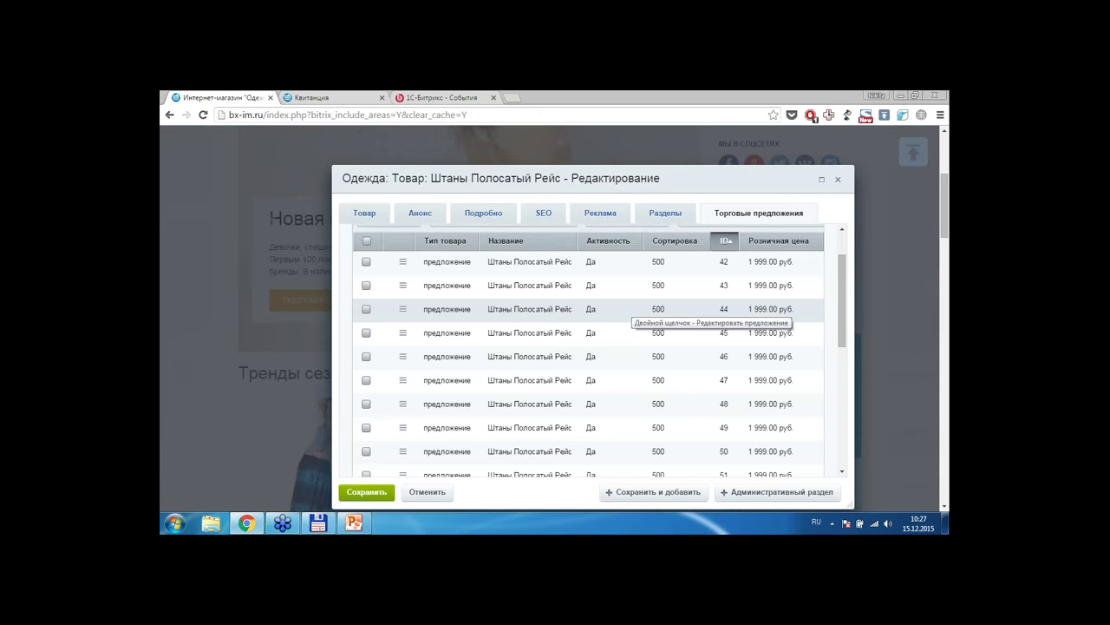
pyautogui.scroll(-1, 658, 309)
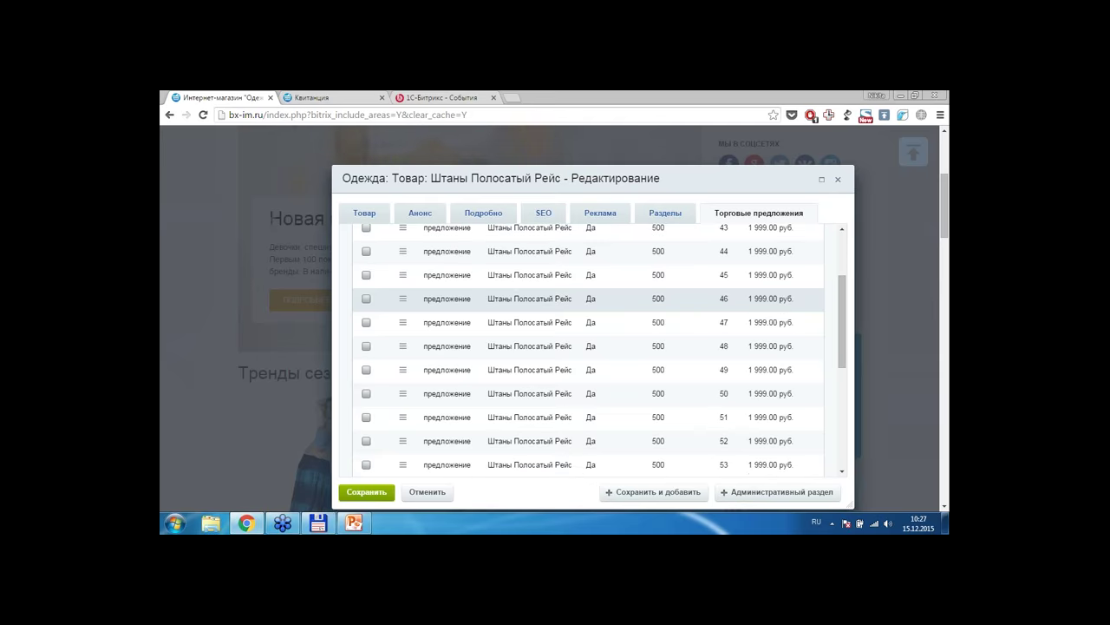
pyautogui.scroll(-4, 658, 308)
pyautogui.scroll(3, 780, 310)
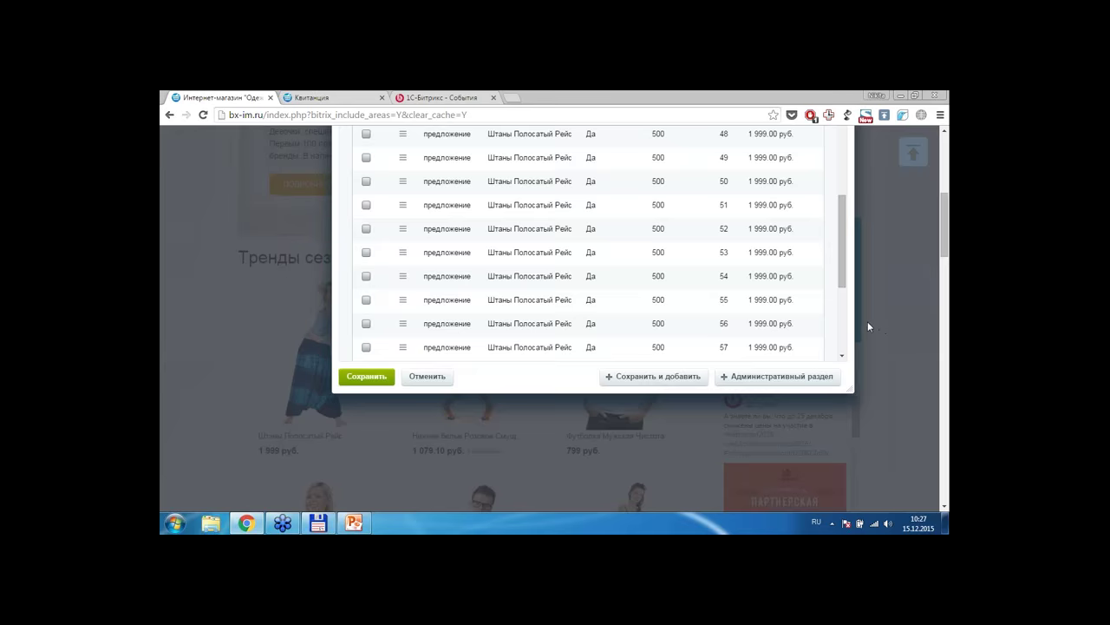
pyautogui.scroll(2, 867, 326)
pyautogui.scroll(5, 699, 354)
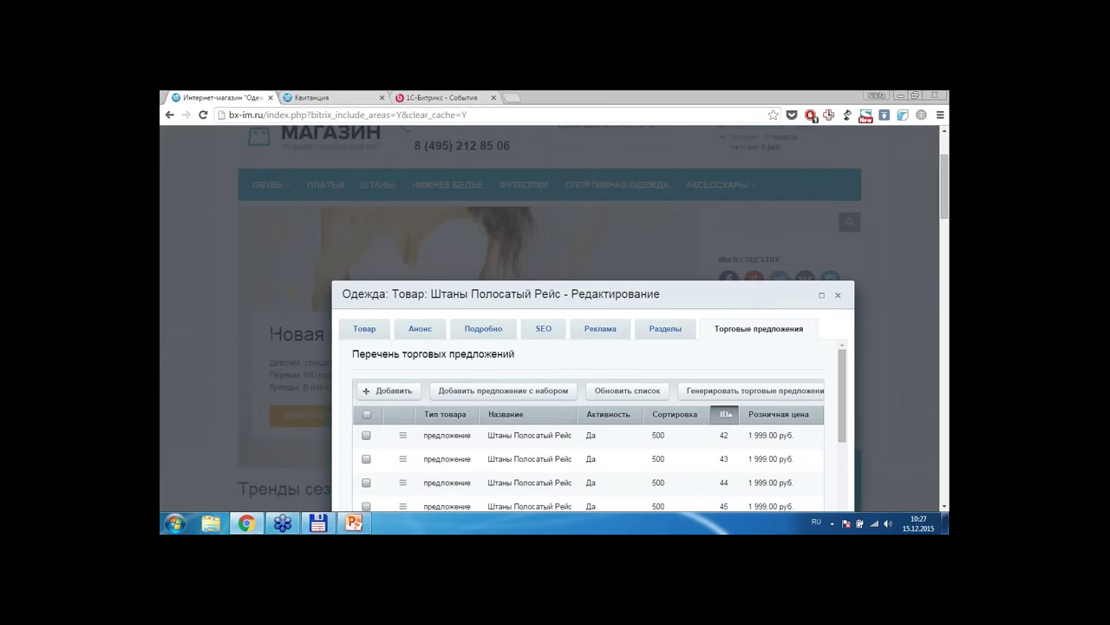
# - Open the trade offer generator, drop shoe sizes, and close it without generating offers
pyautogui.click(751, 391)
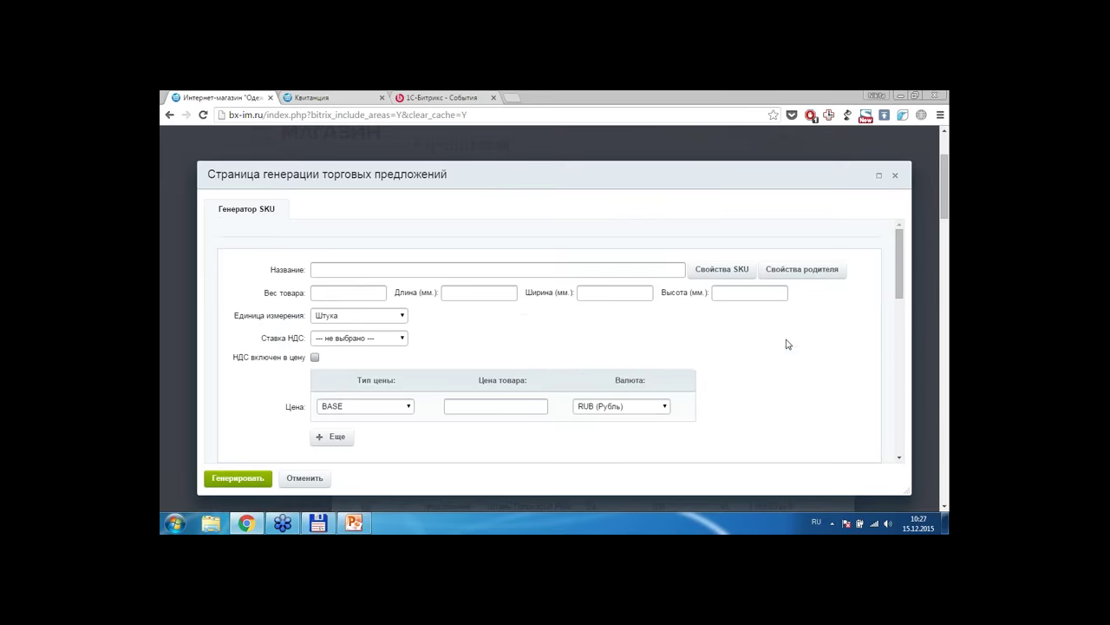
pyautogui.scroll(-5, 771, 298)
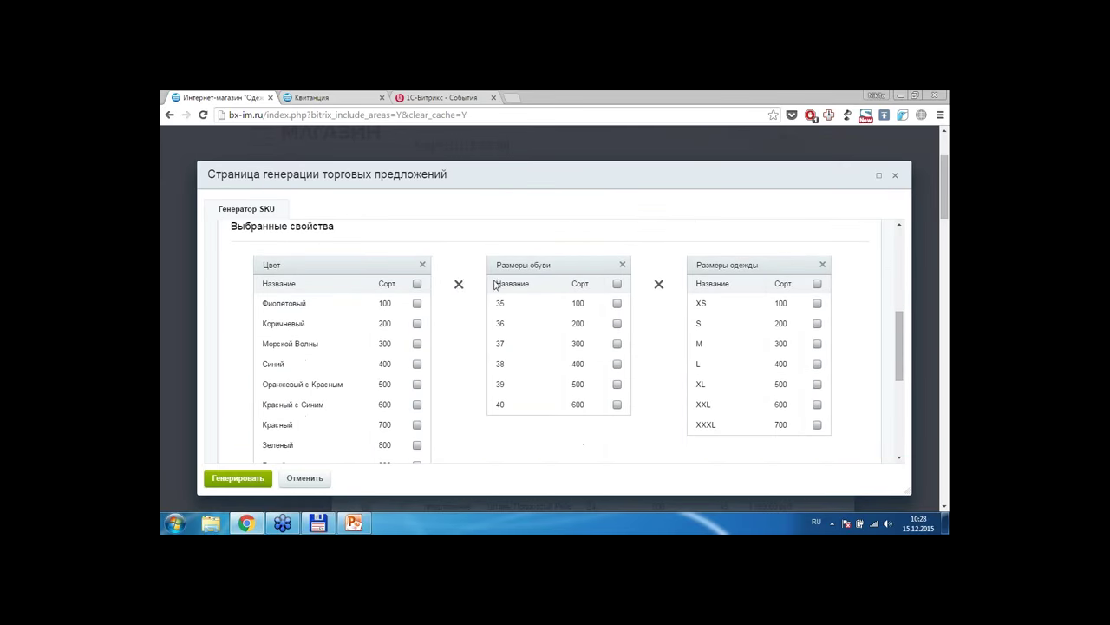
pyautogui.scroll(5, 497, 295)
pyautogui.scroll(-5, 536, 316)
pyautogui.click(622, 265)
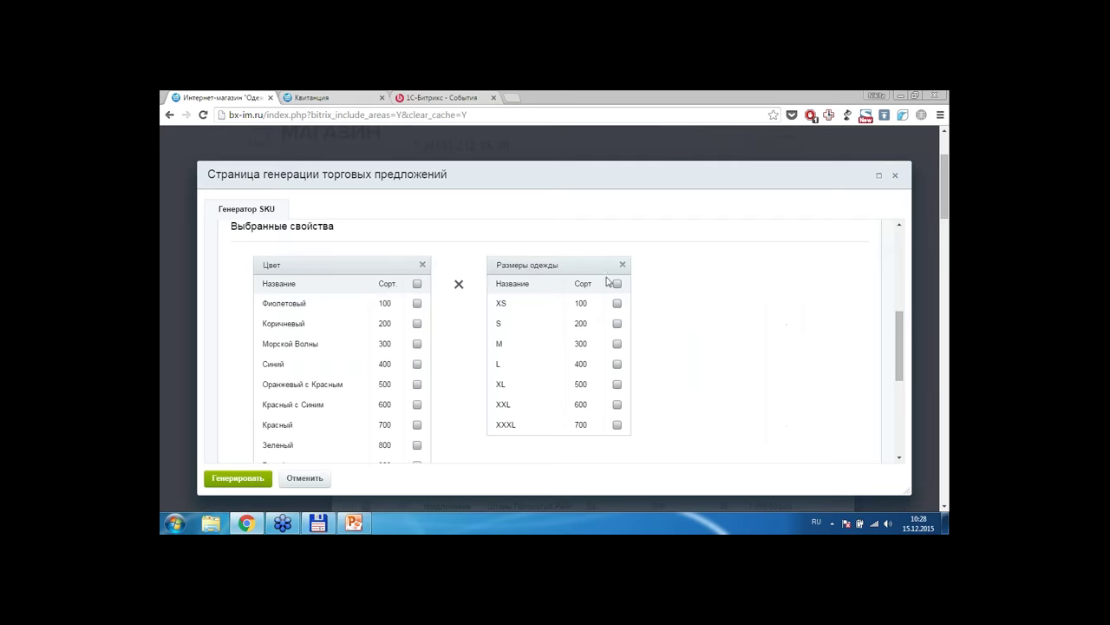
pyautogui.scroll(-6, 775, 286)
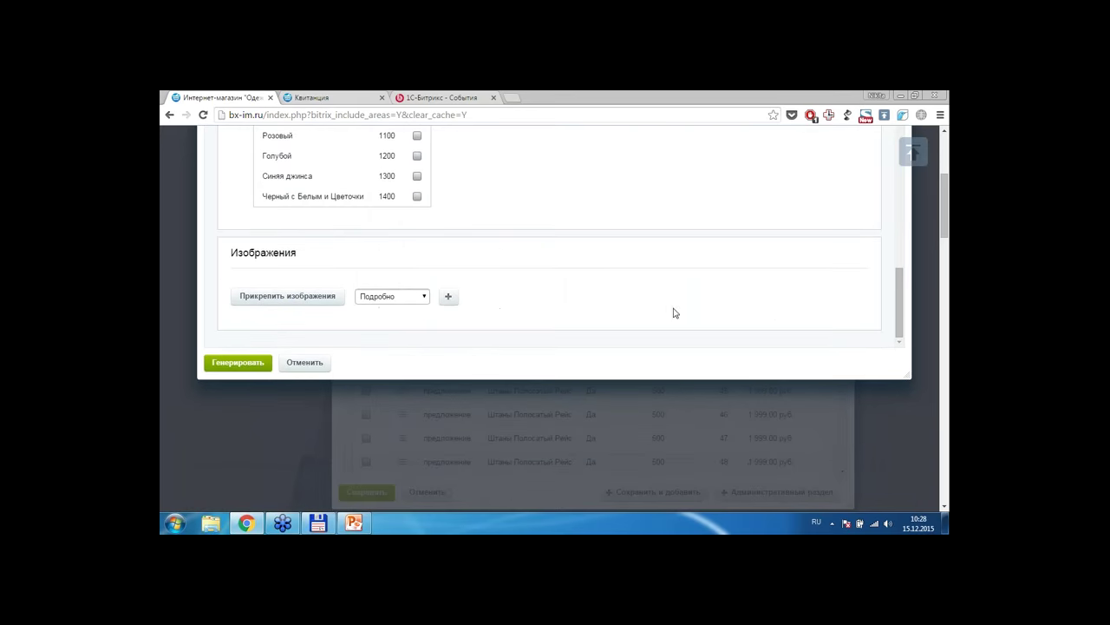
pyautogui.scroll(4, 704, 304)
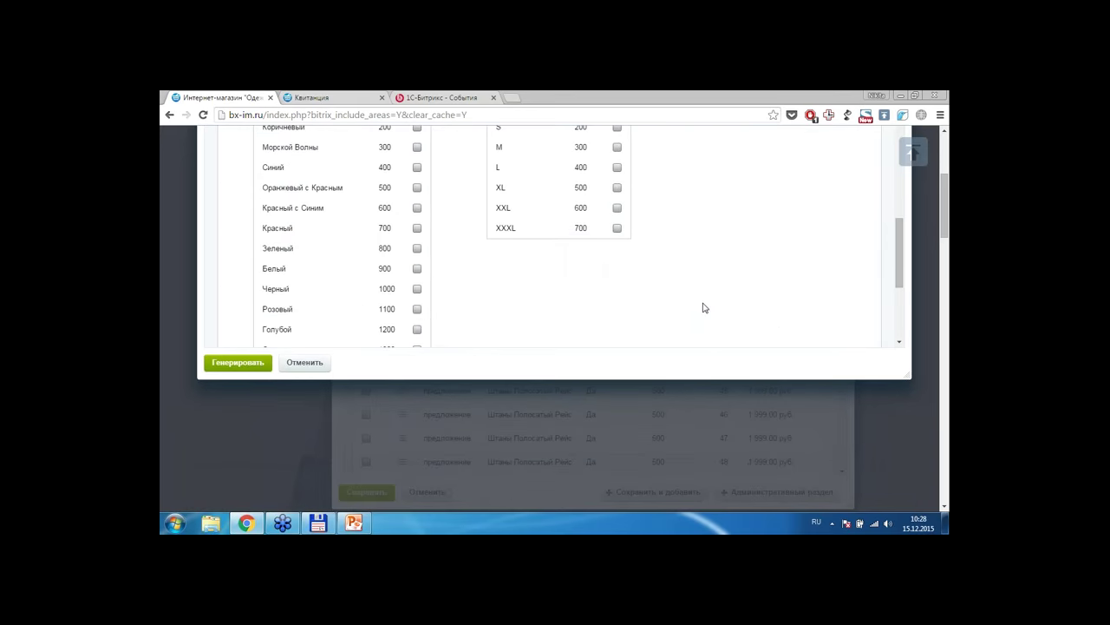
pyautogui.scroll(3, 925, 488)
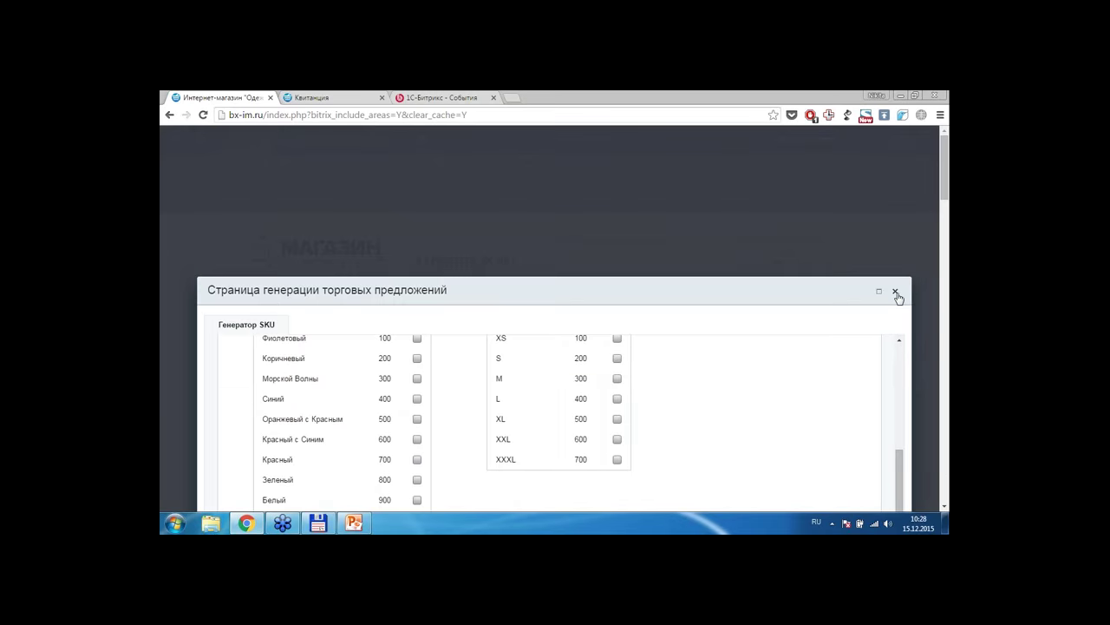
pyautogui.click(895, 292)
# - Save the product changes with Сохранить and close the edit form
pyautogui.scroll(-2, 900, 359)
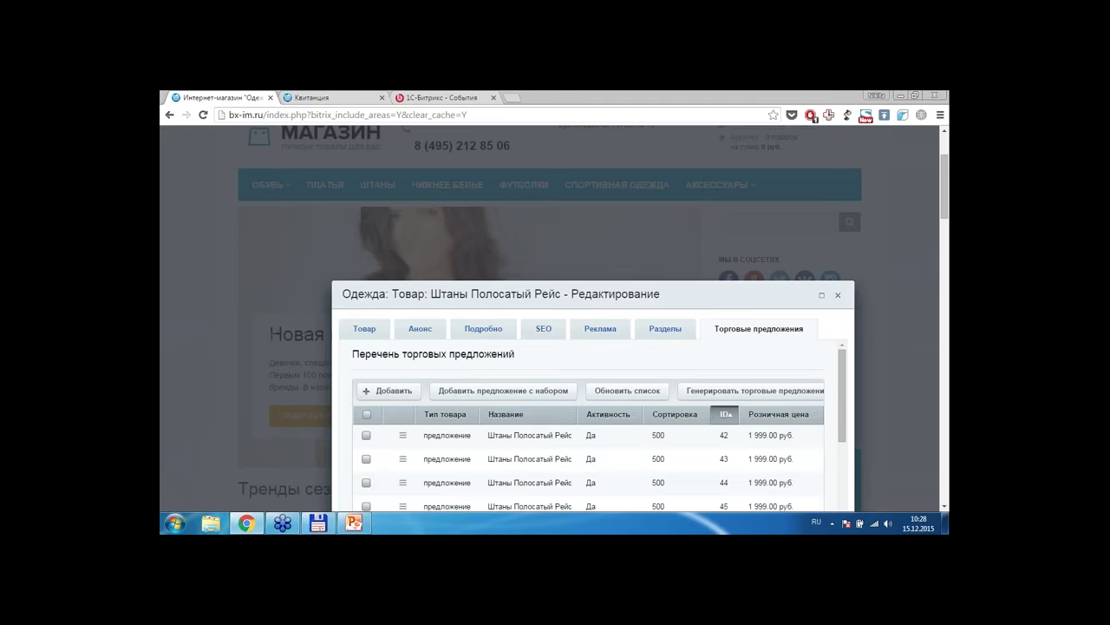
pyautogui.scroll(-6, 371, 310)
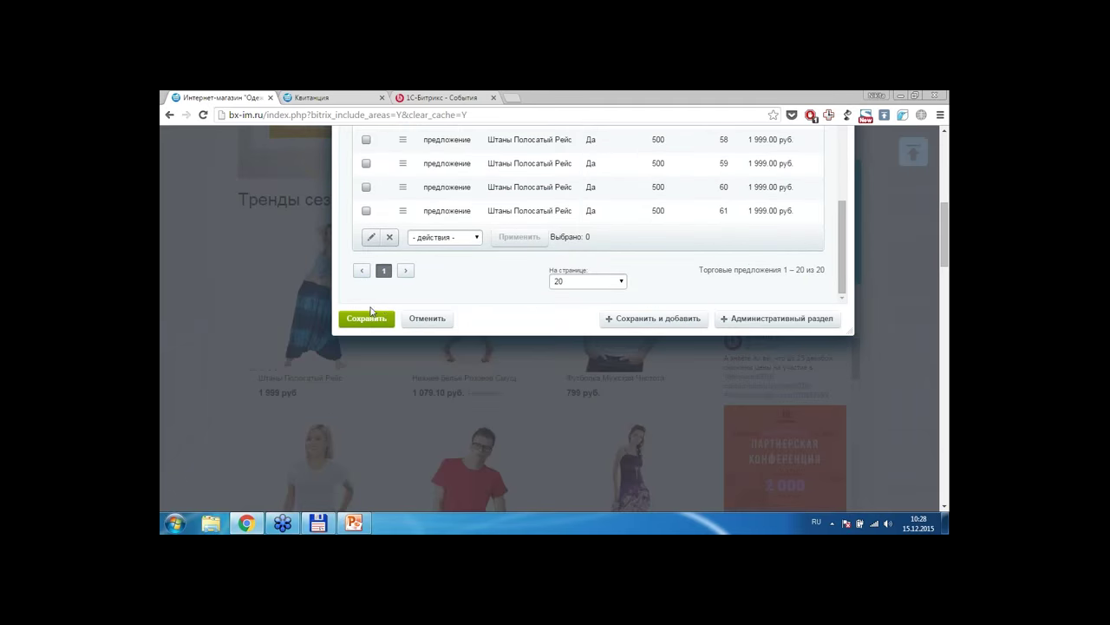
pyautogui.click(367, 314)
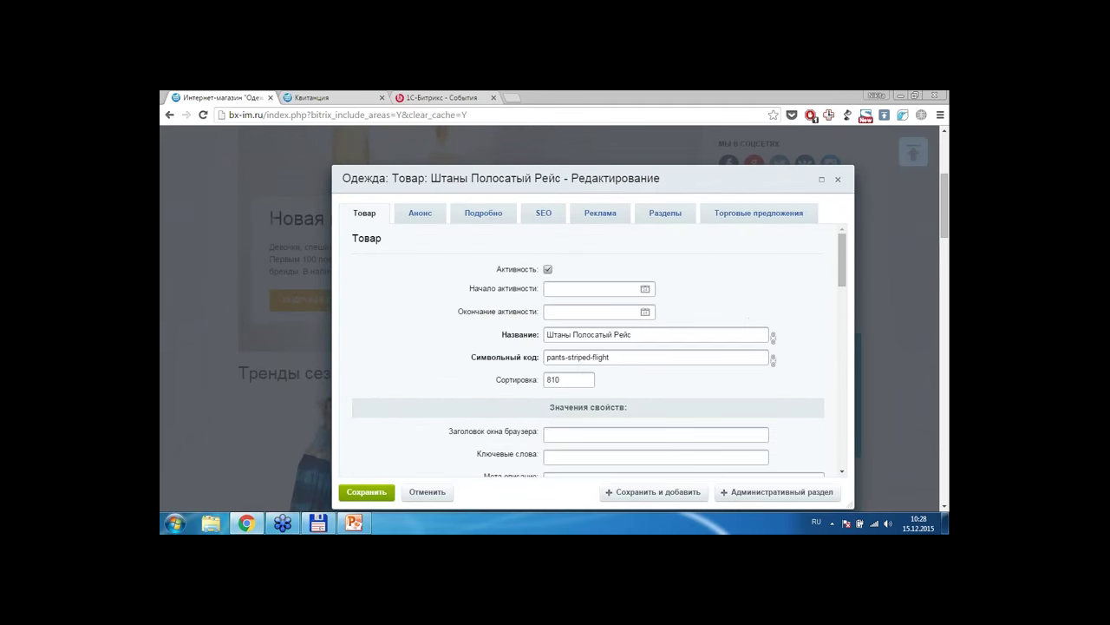
pyautogui.scroll(-10, 457, 321)
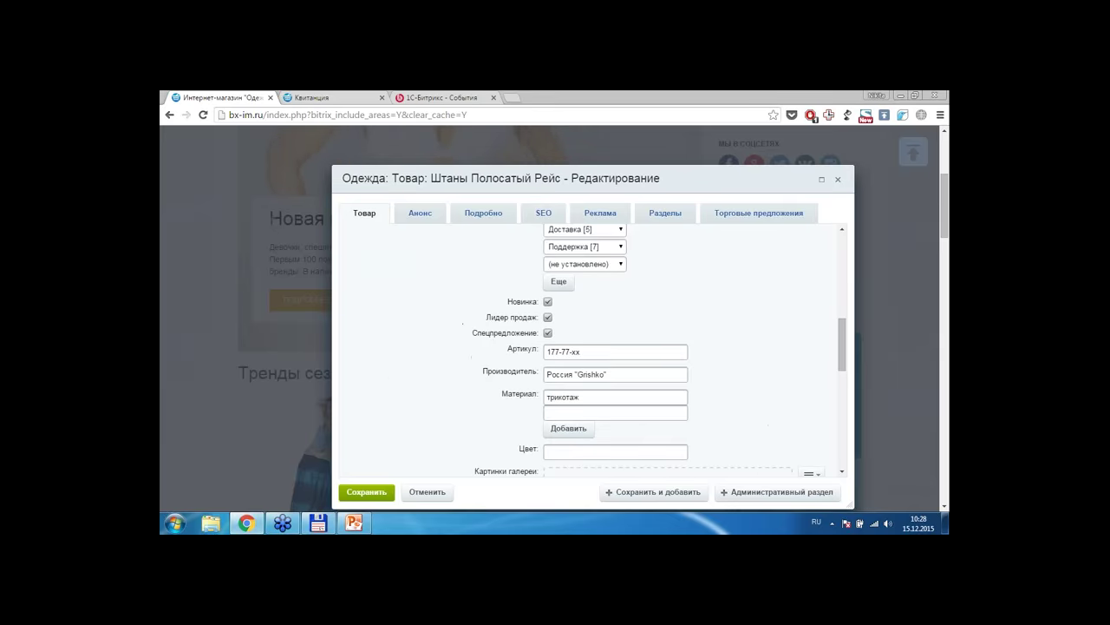
pyautogui.click(366, 492)
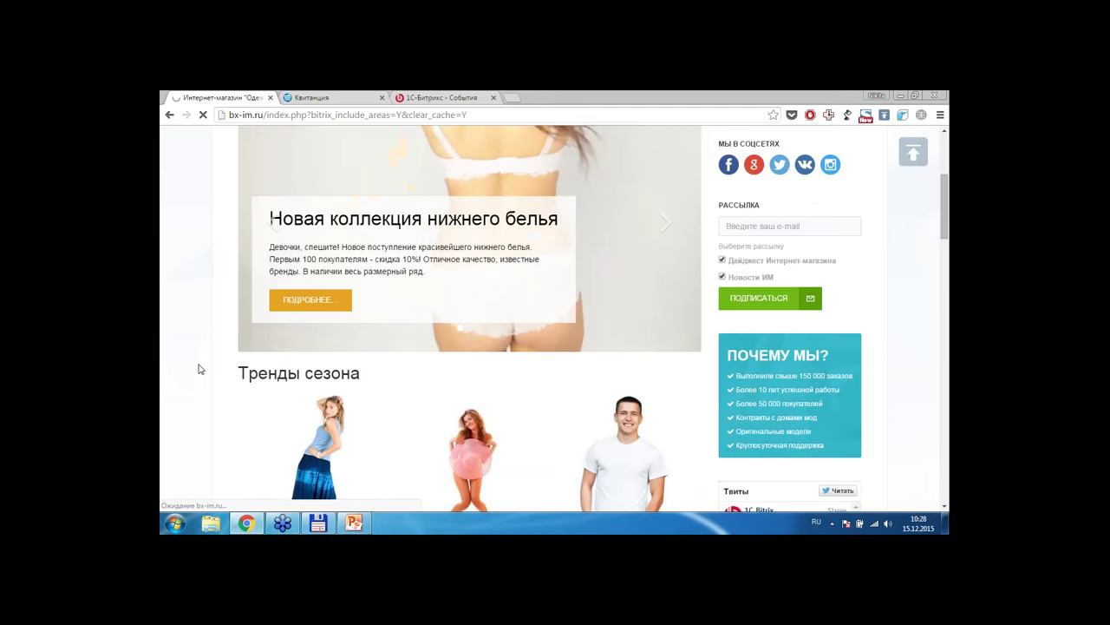
# - View the Штаны Полосатый Рейс product page, now showing its Новинка badge
pyautogui.scroll(-2, 217, 351)
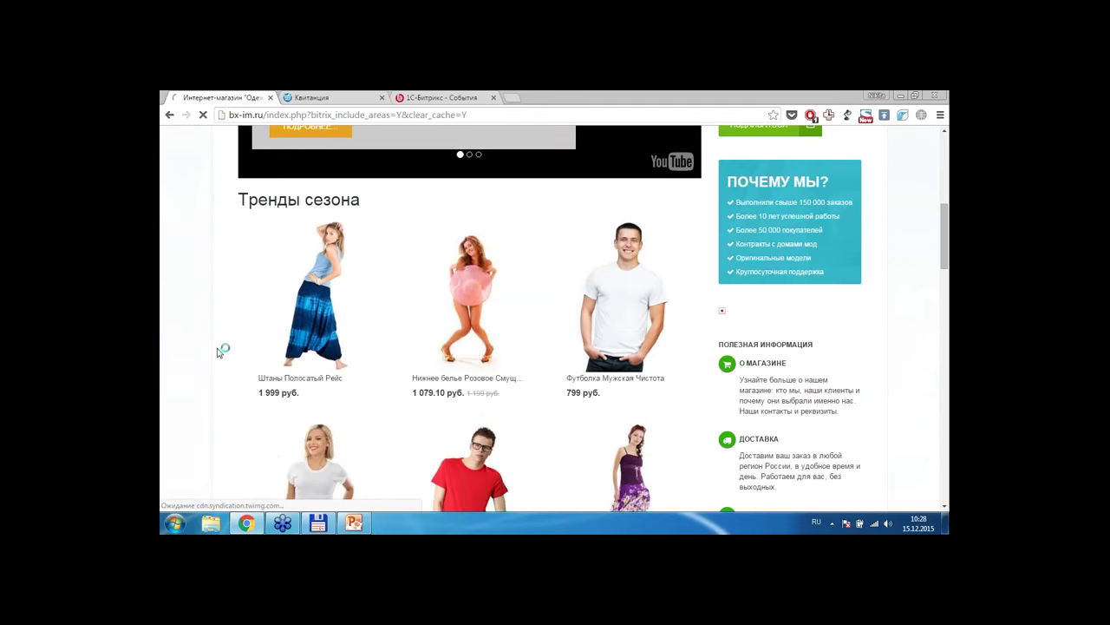
pyautogui.moveTo(260, 351)
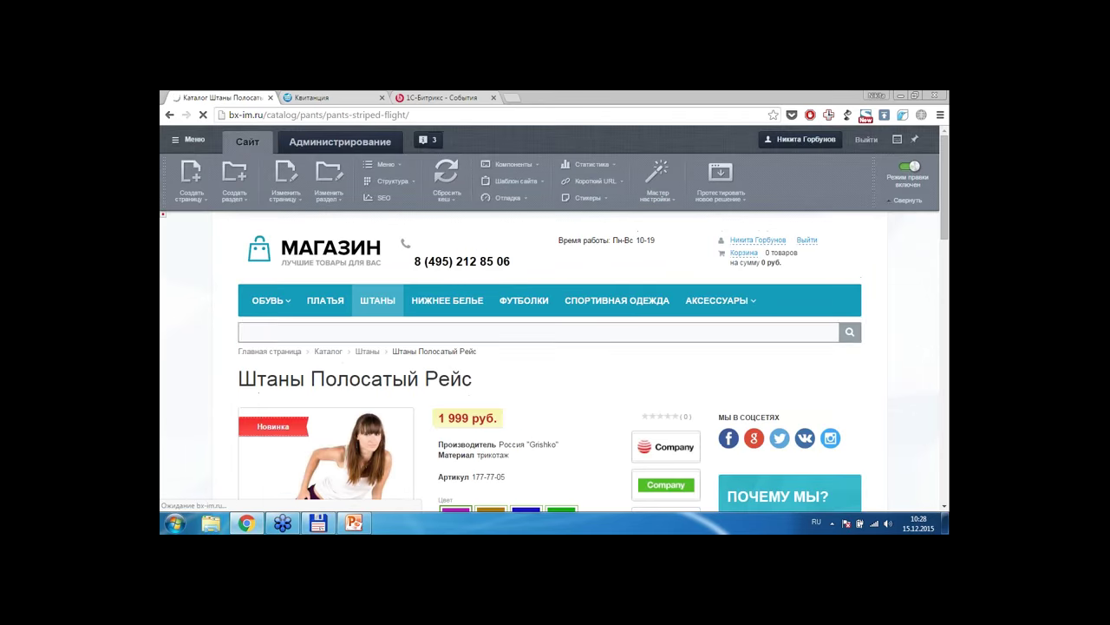
pyautogui.scroll(-2, 161, 375)
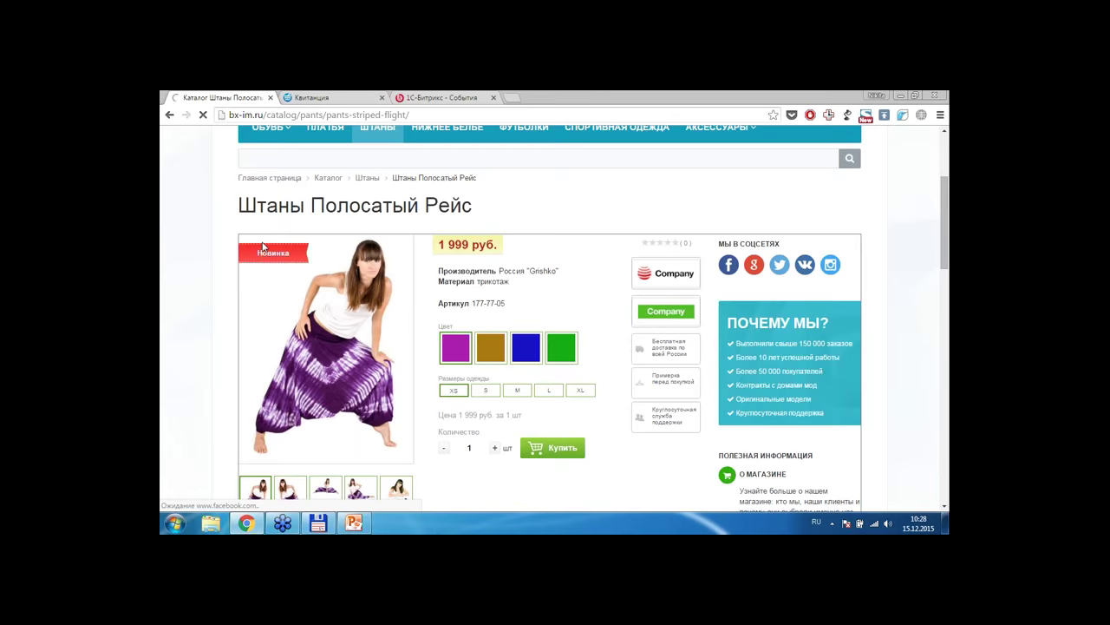
pyautogui.scroll(-8, 208, 316)
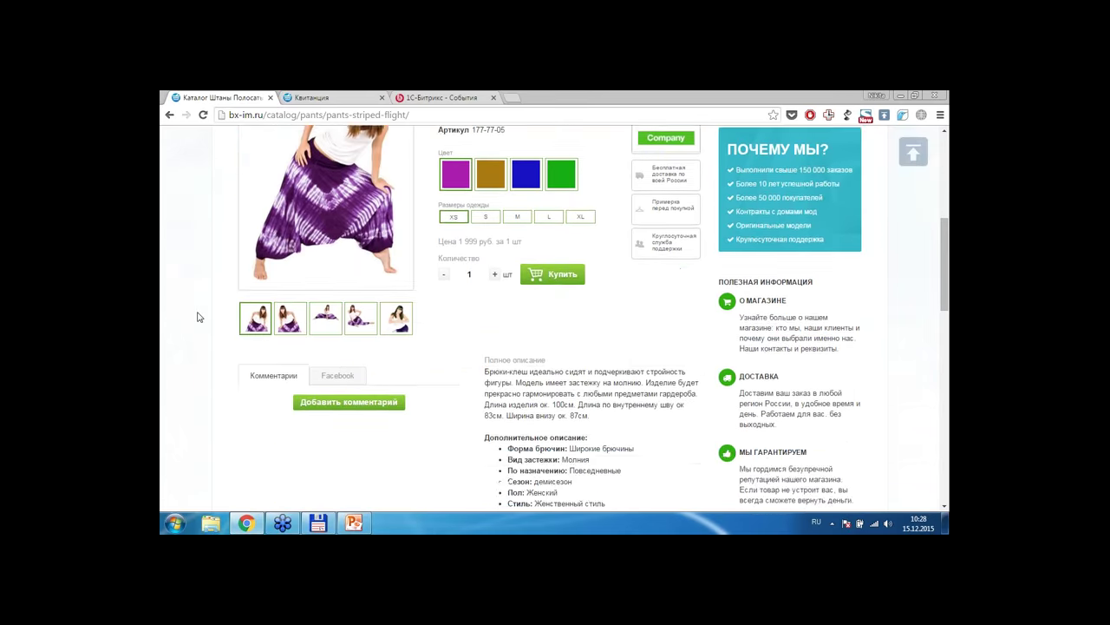
pyautogui.scroll(5, 754, 436)
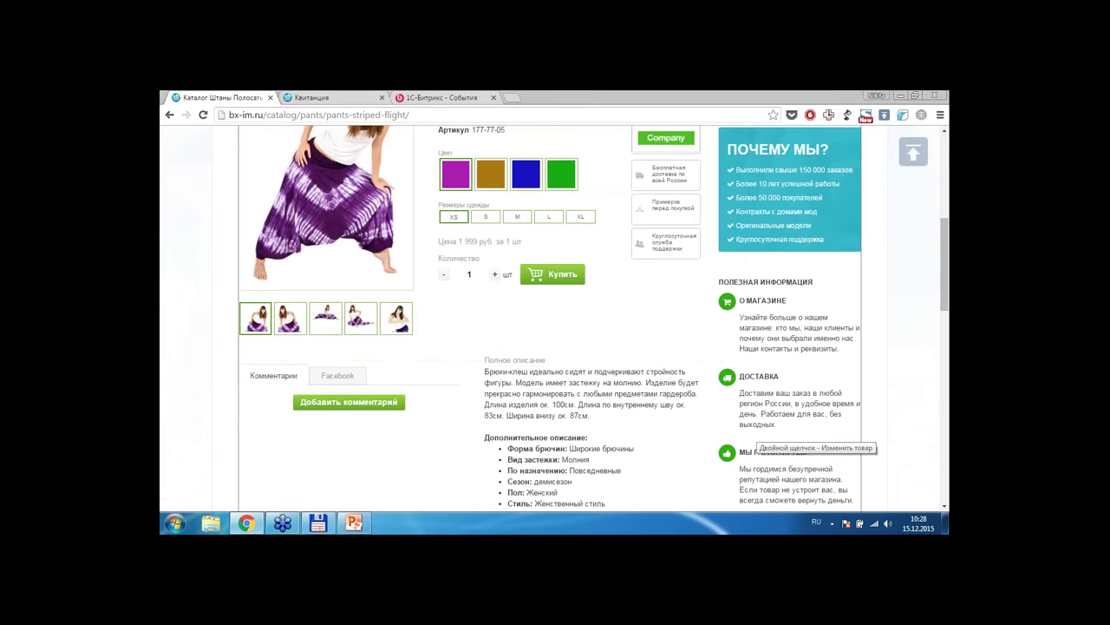
pyautogui.scroll(3, 840, 431)
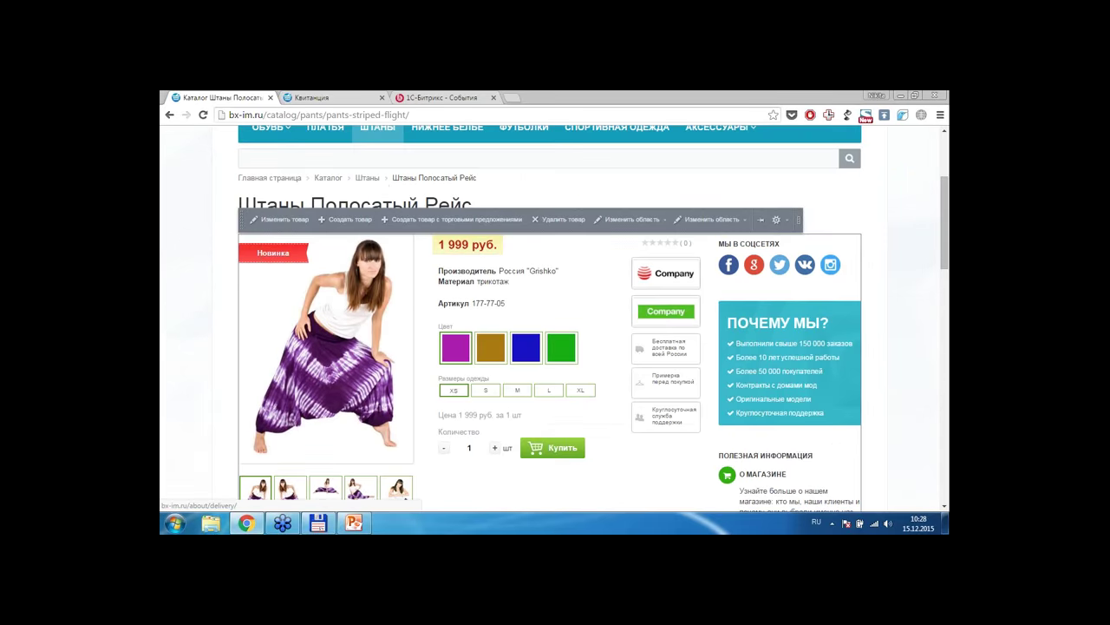
pyautogui.scroll(3, 898, 344)
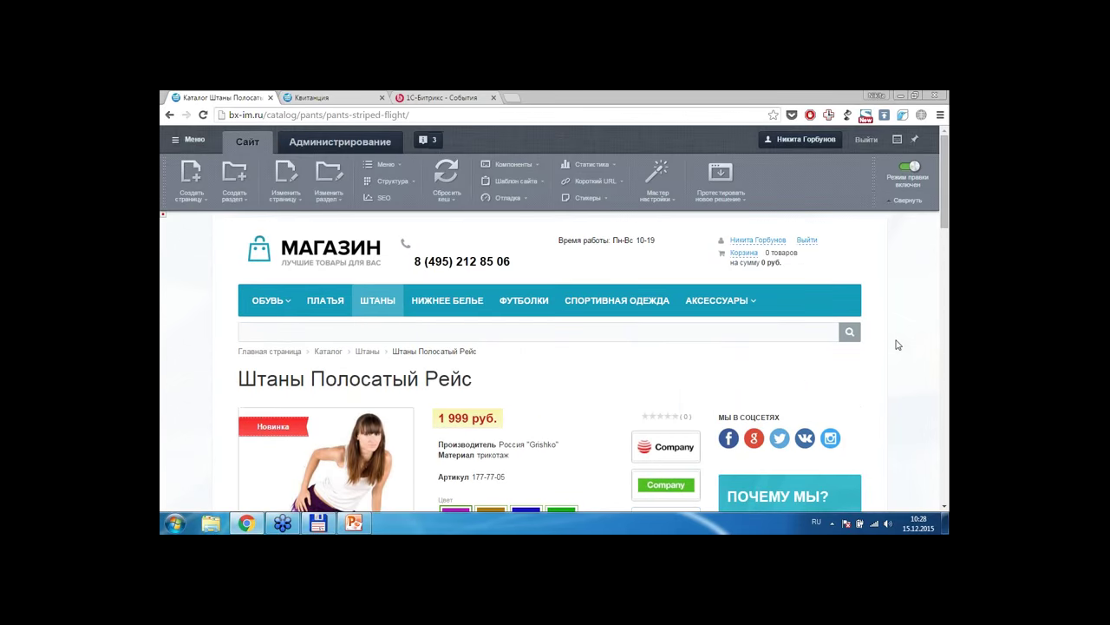
# - Turn the Режим правки toggle off in the admin panel
pyautogui.click(917, 172)
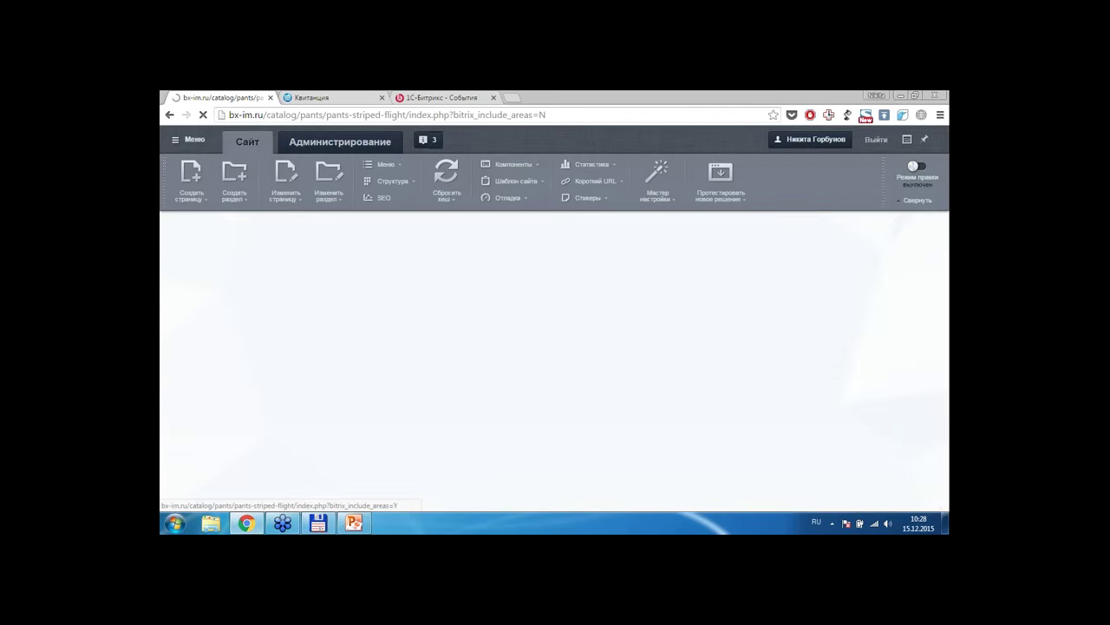
pyautogui.scroll(-2, 925, 296)
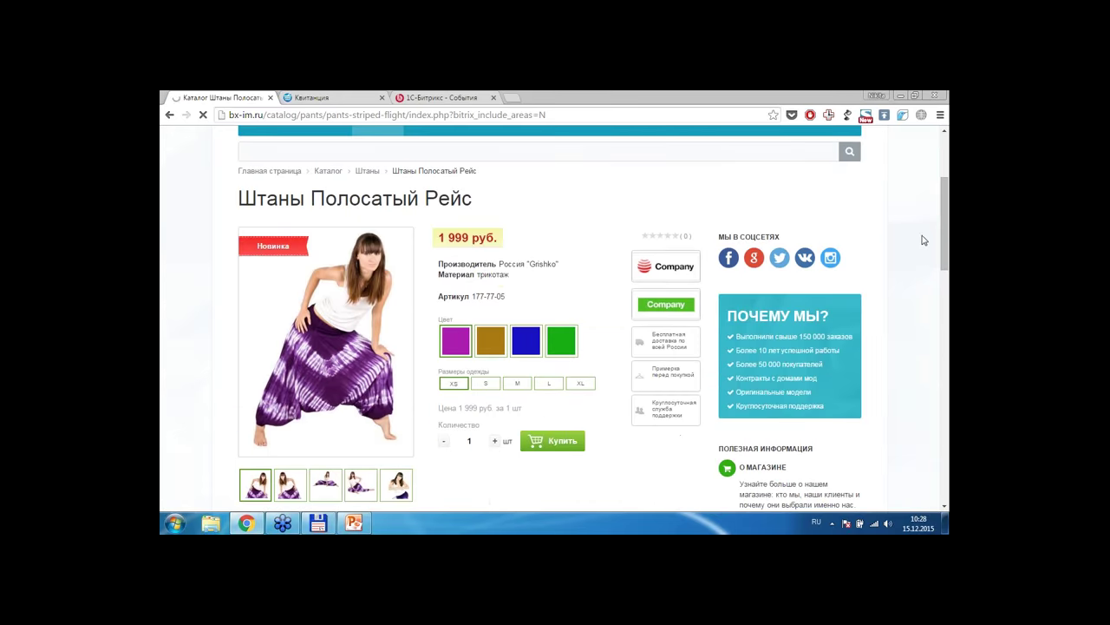
pyautogui.scroll(2, 911, 261)
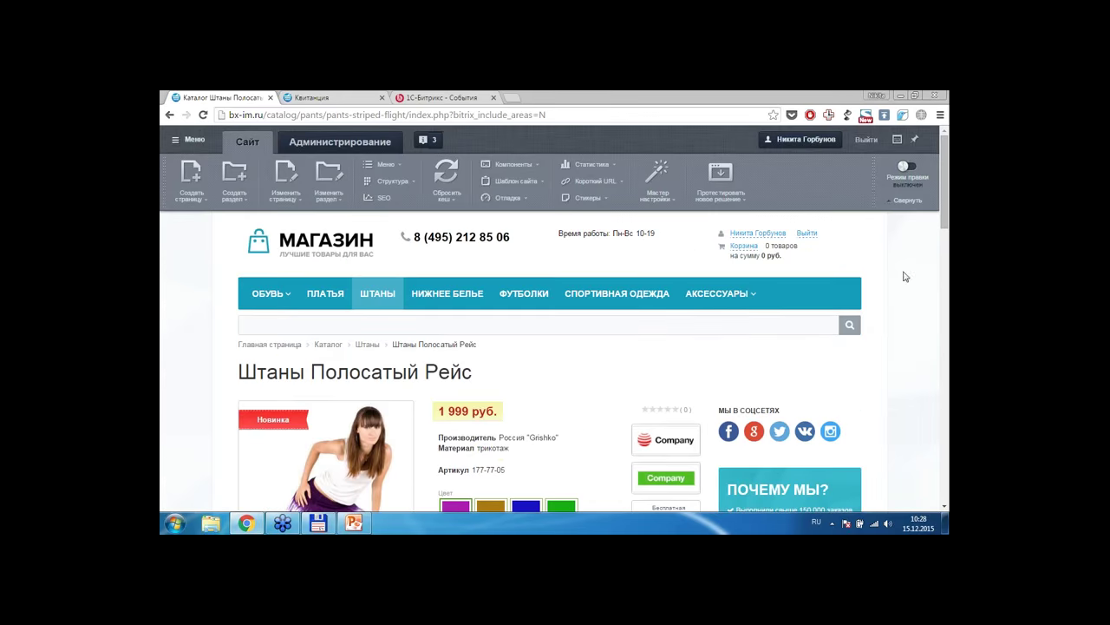
# - Open Администрирование and its Рабочий стол admin desktop
pyautogui.click(324, 142)
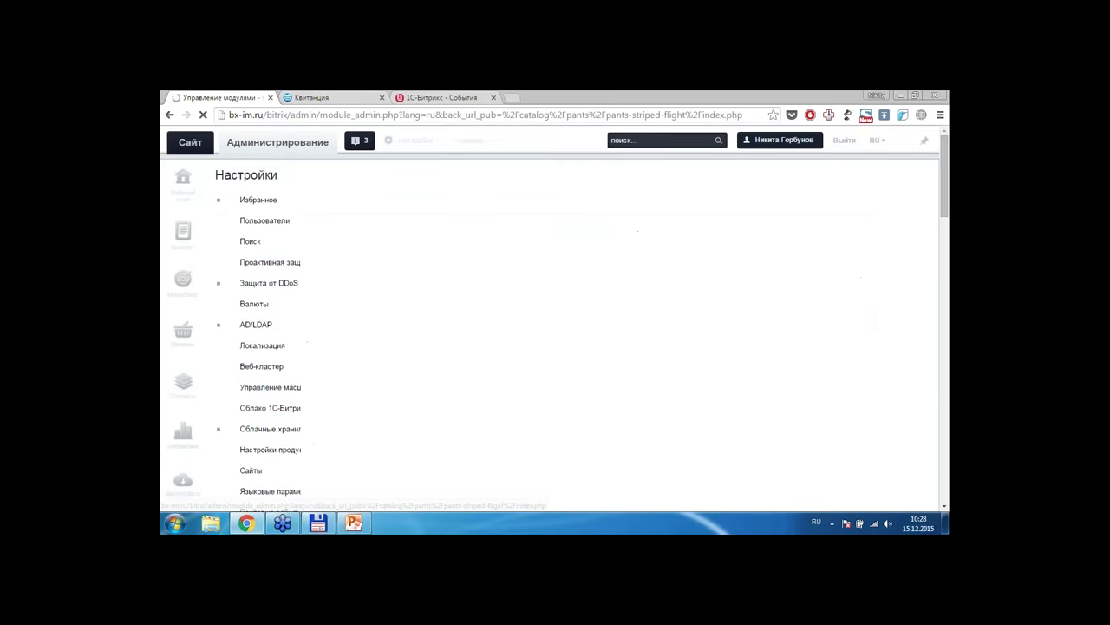
pyautogui.moveTo(182, 184)
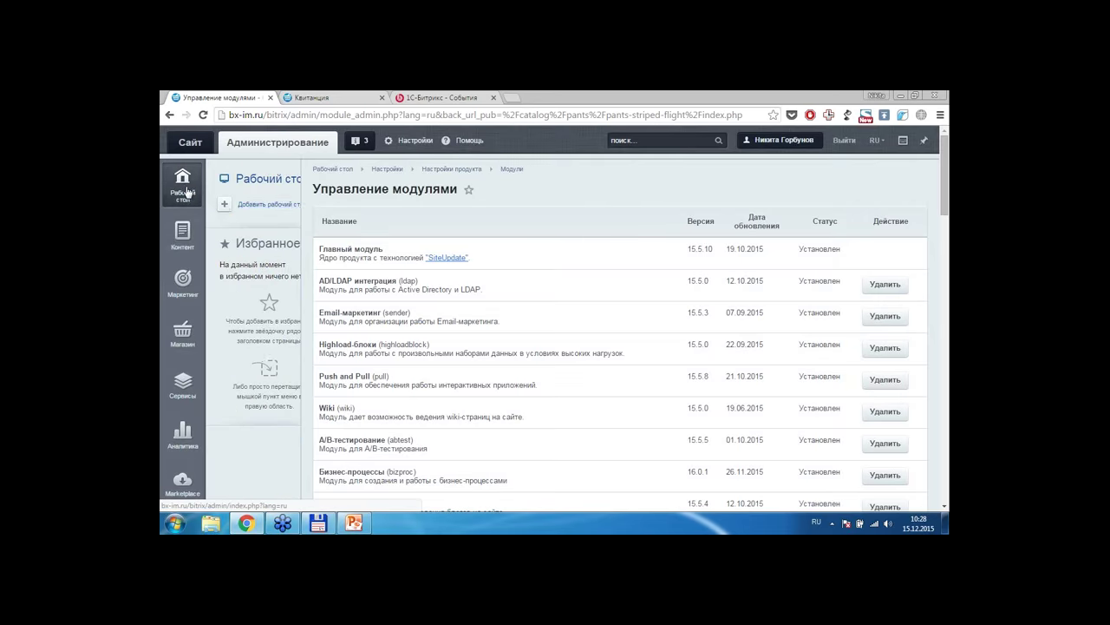
pyautogui.click(276, 178)
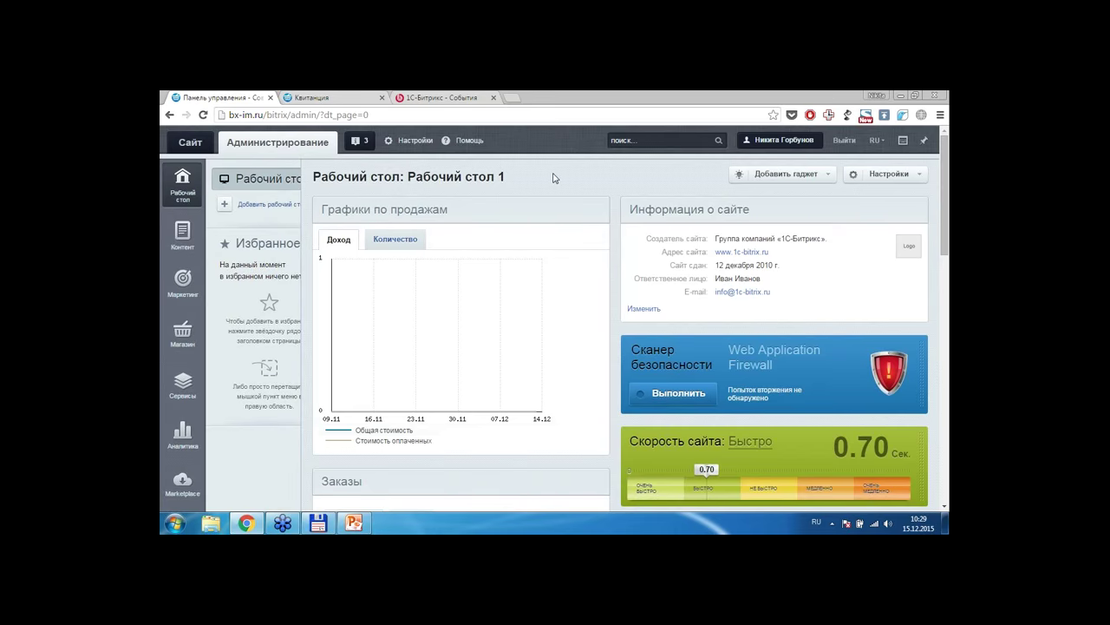
pyautogui.scroll(-10, 554, 178)
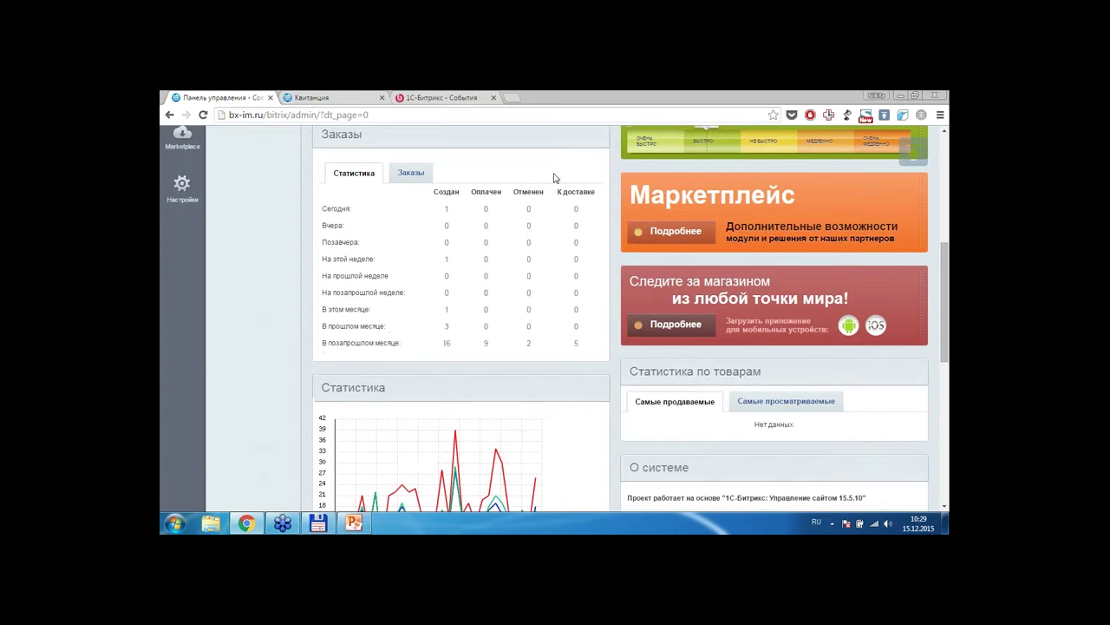
pyautogui.scroll(10, 555, 178)
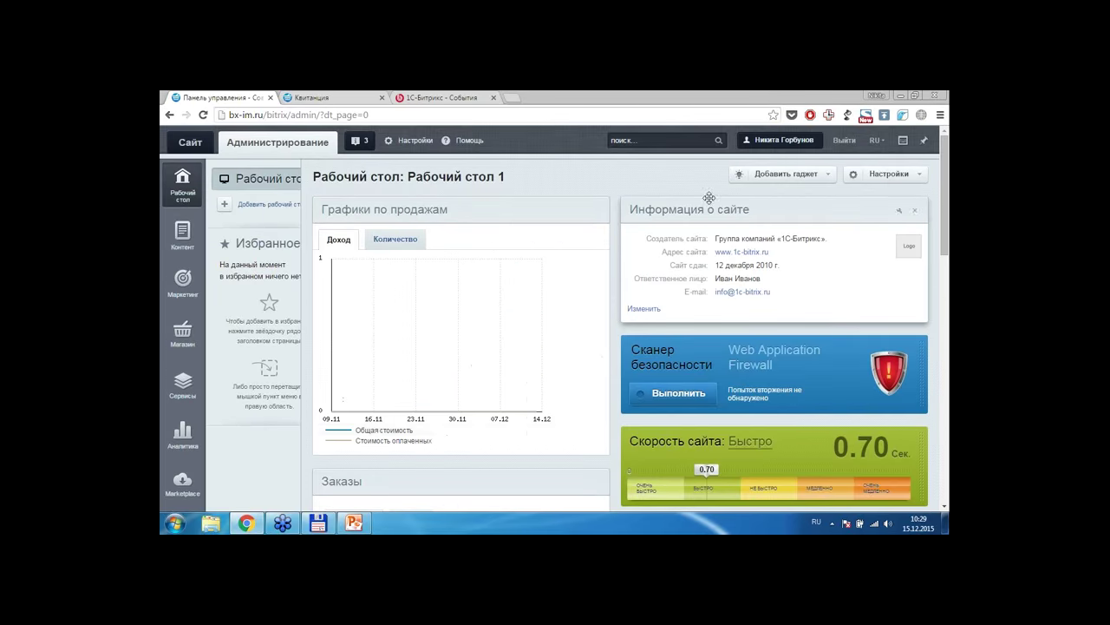
pyautogui.scroll(-3, 537, 270)
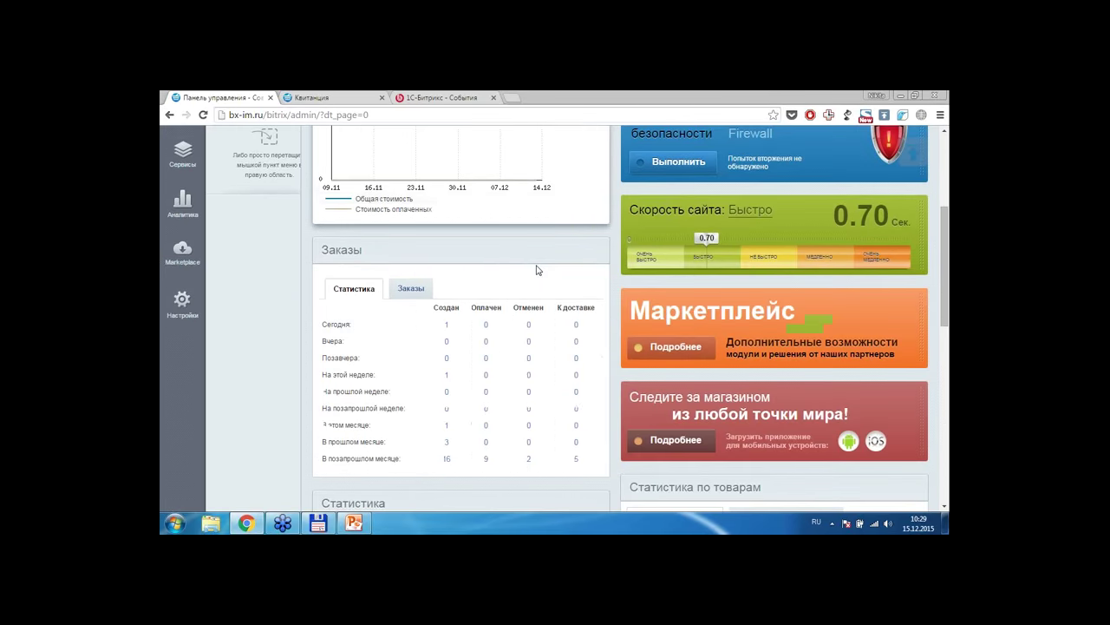
pyautogui.scroll(-1, 537, 270)
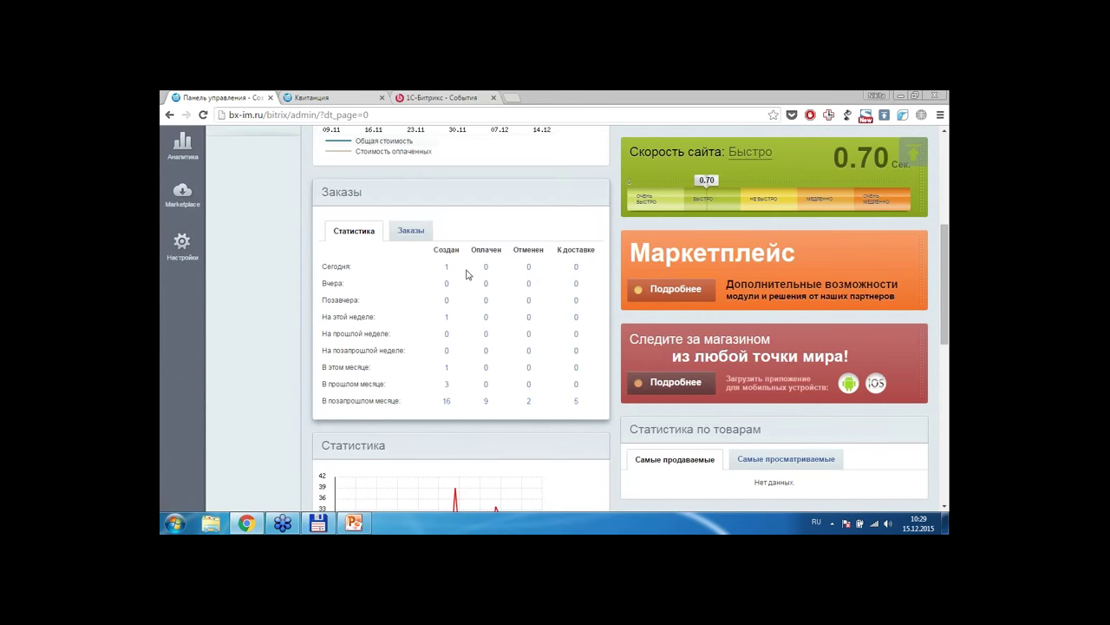
pyautogui.scroll(1, 434, 277)
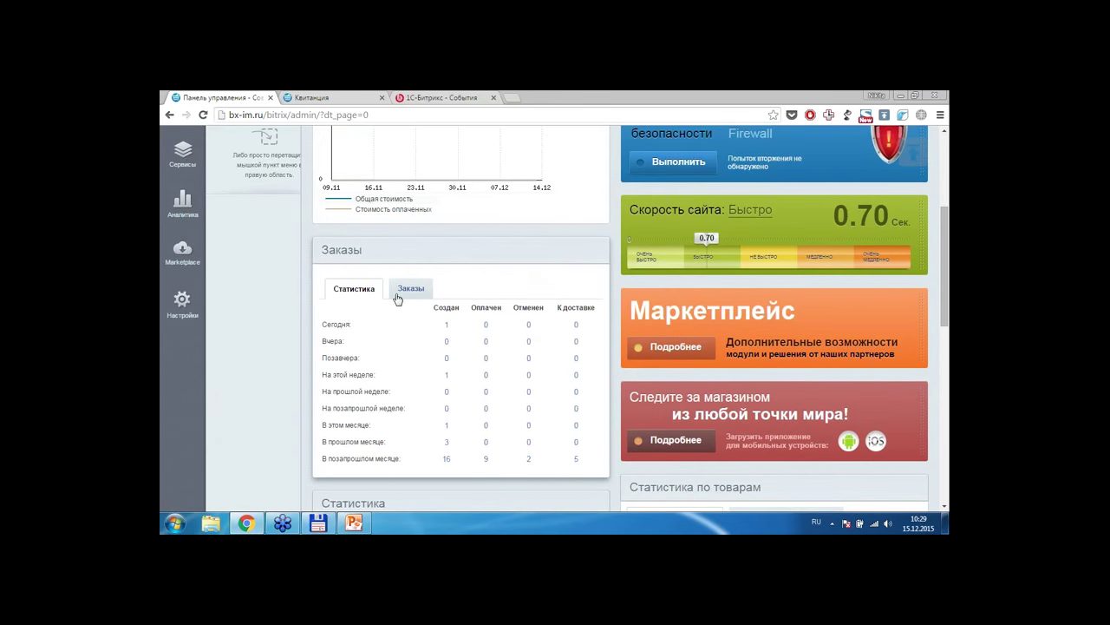
# - Switch the orders gadget to recent orders and back to its statistics table
pyautogui.click(403, 295)
pyautogui.click(346, 299)
pyautogui.scroll(-5, 411, 295)
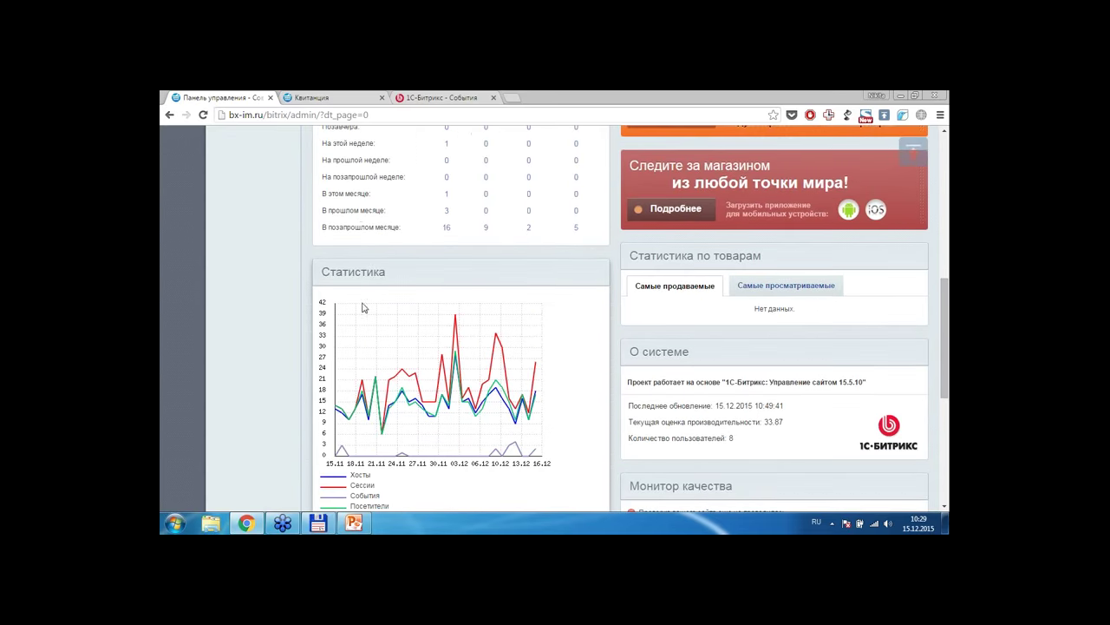
pyautogui.scroll(-1, 497, 305)
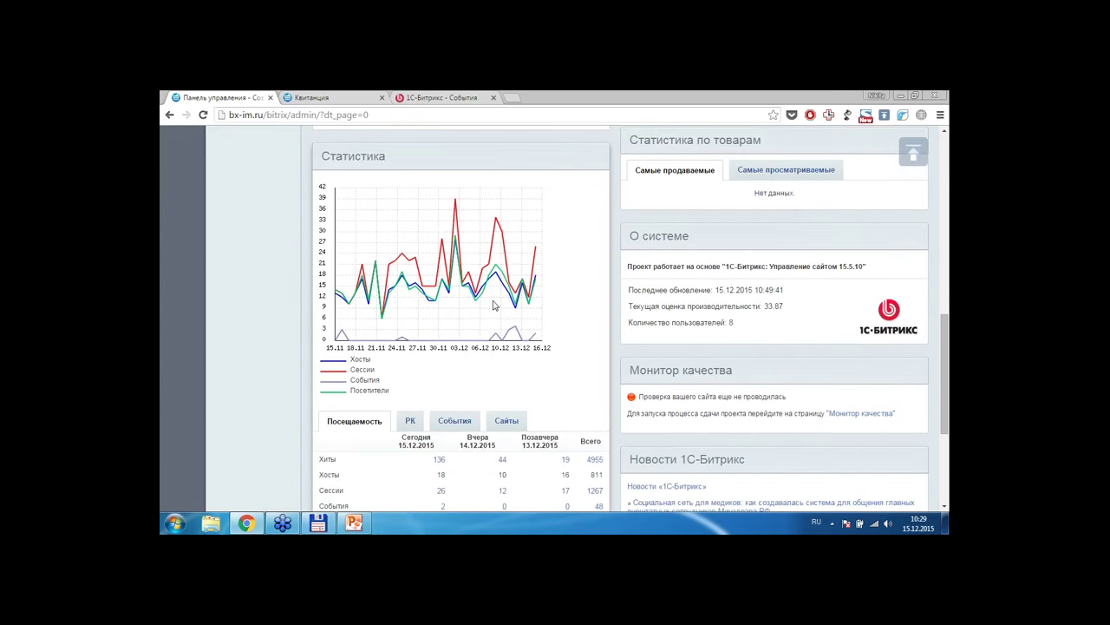
pyautogui.scroll(-4, 494, 303)
pyautogui.scroll(15, 429, 354)
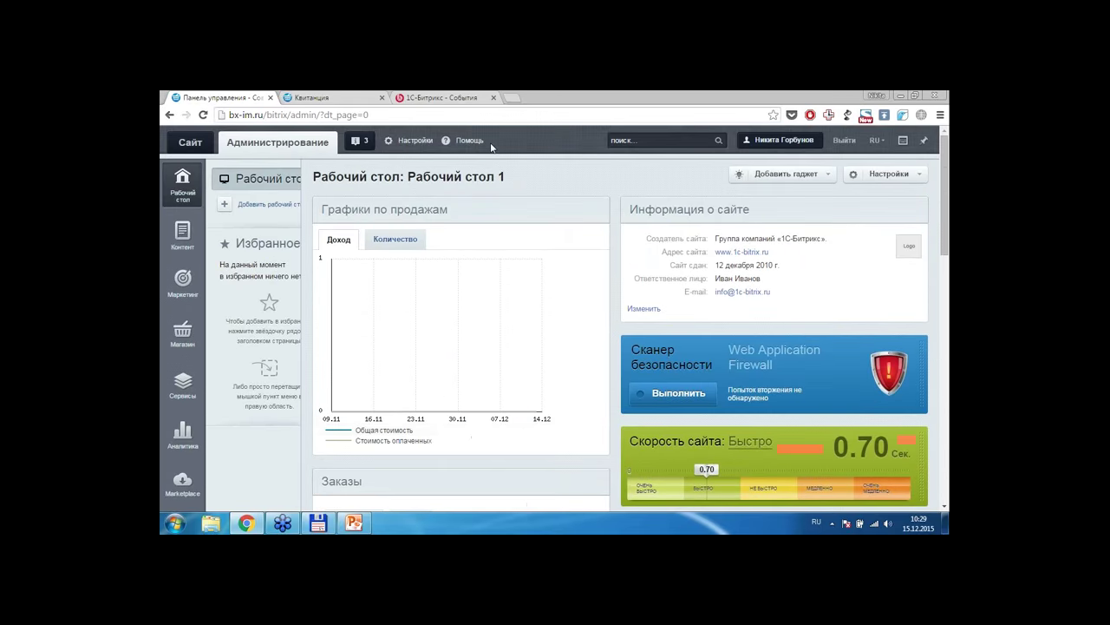
# - Move Графики по продажам to the right column and remove the Информация о сайте gadget
pyautogui.moveTo(482, 212); pyautogui.dragTo(764, 347)
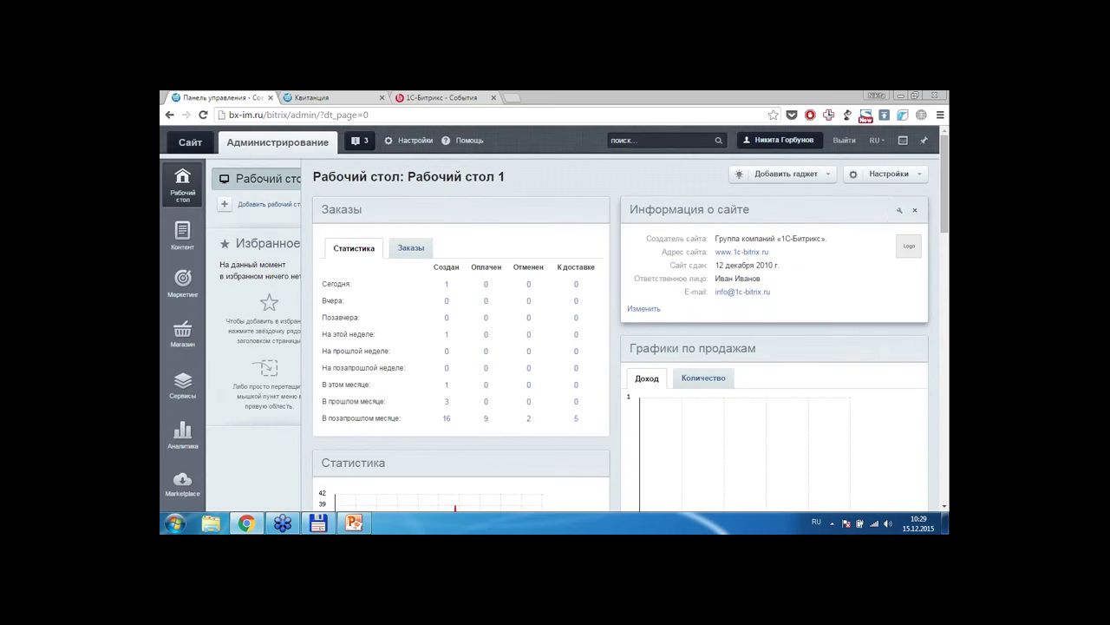
pyautogui.click(916, 214)
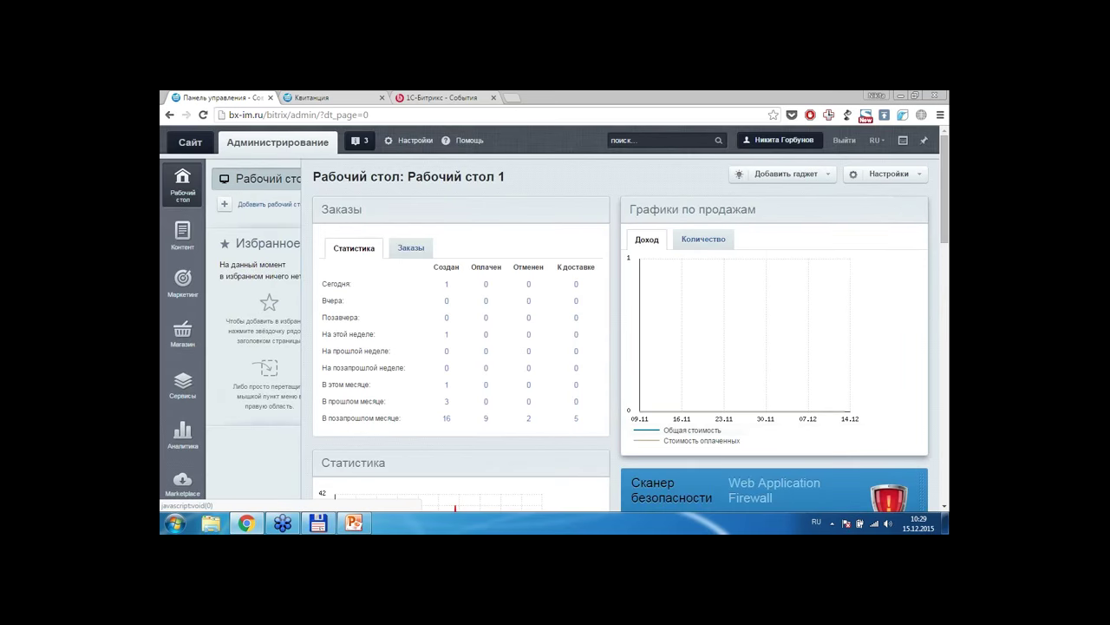
pyautogui.scroll(-3, 504, 210)
pyautogui.scroll(-1, 503, 209)
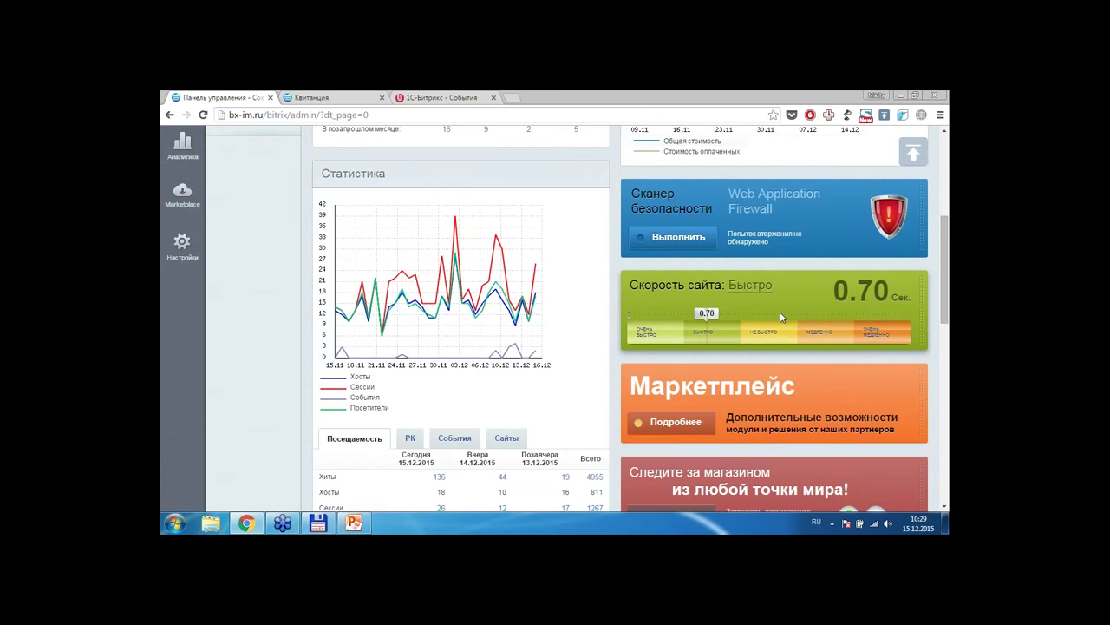
pyautogui.click(753, 284)
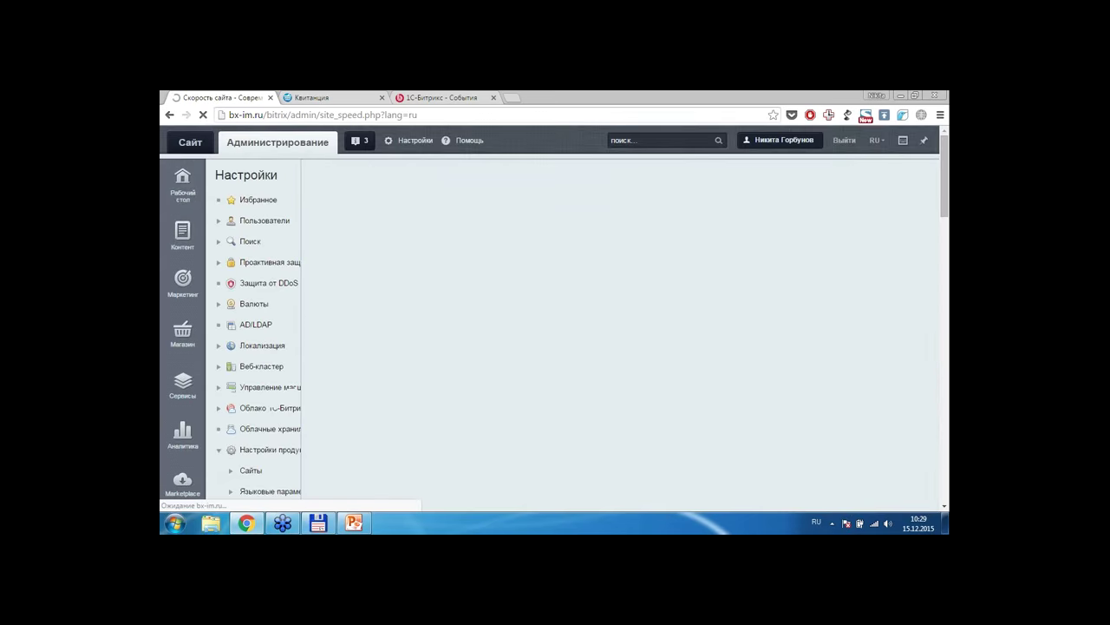
pyautogui.scroll(-1, 687, 257)
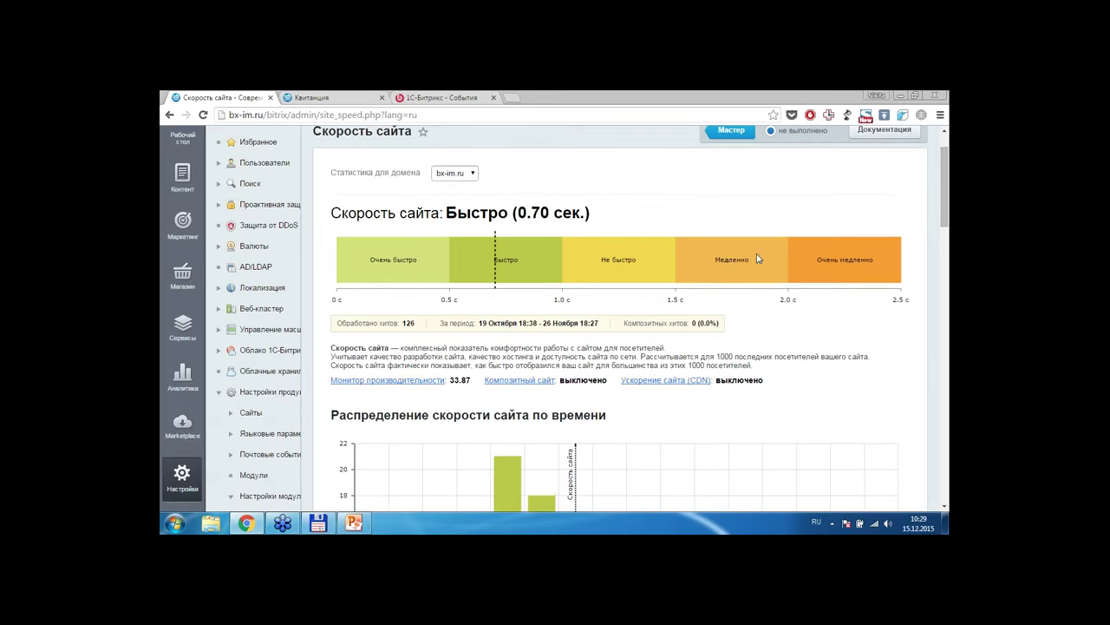
pyautogui.scroll(-5, 757, 255)
pyautogui.scroll(-6, 892, 296)
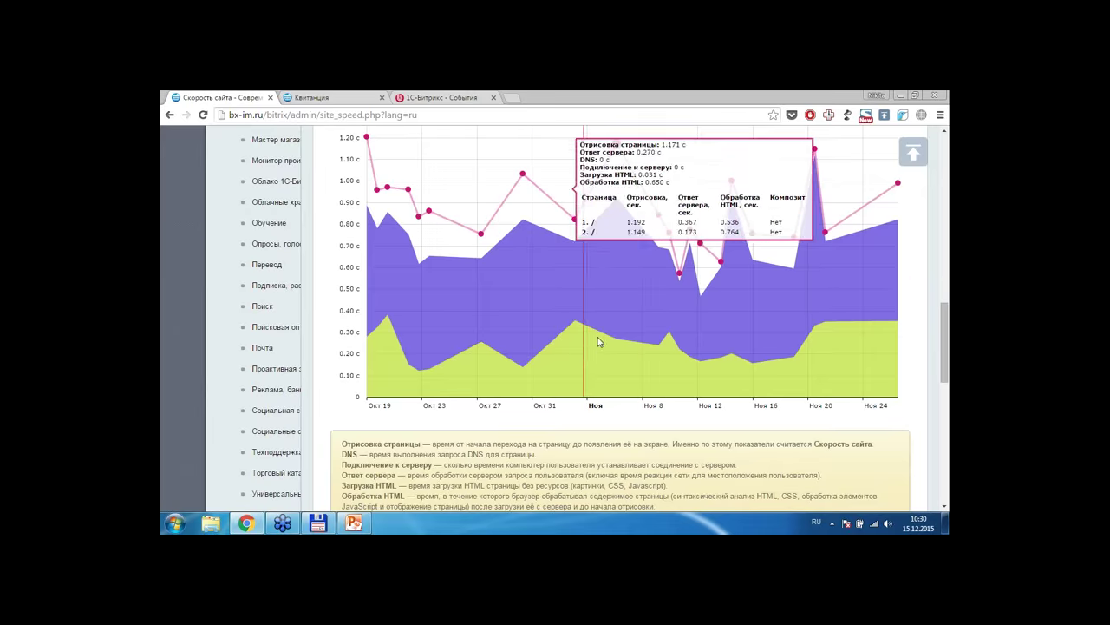
pyautogui.scroll(3, 544, 378)
pyautogui.scroll(2, 545, 379)
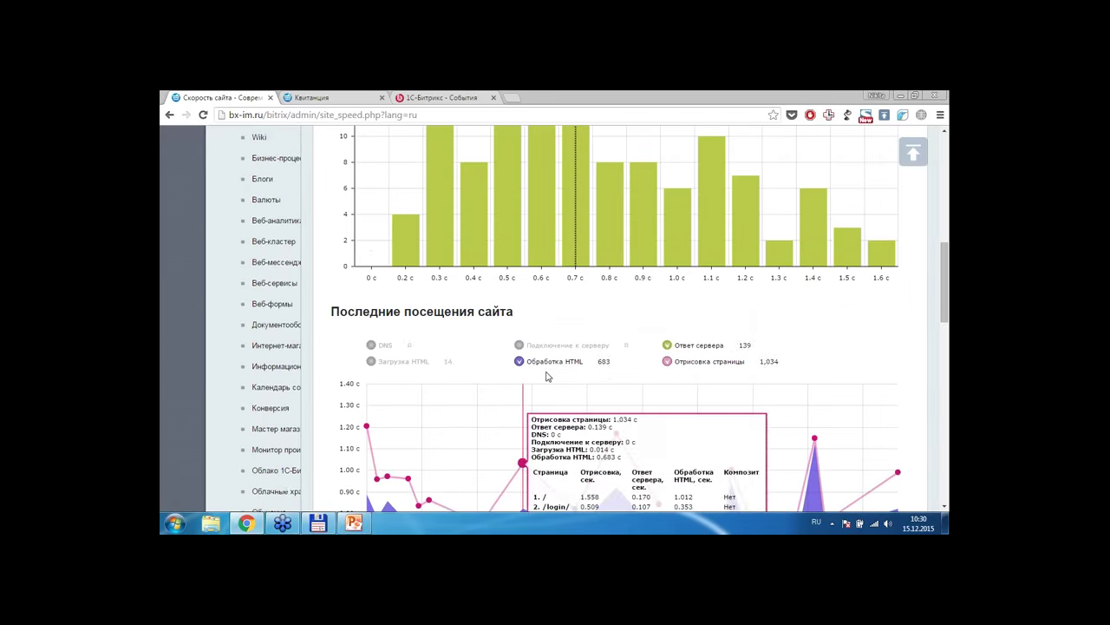
pyautogui.scroll(-2, 751, 339)
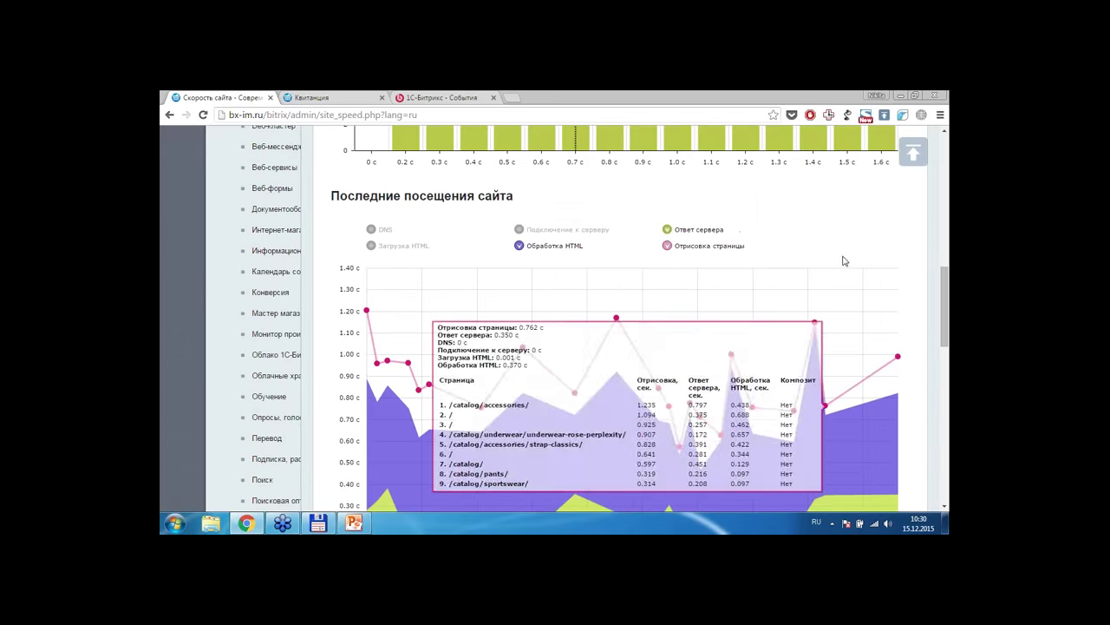
pyautogui.scroll(-2, 842, 227)
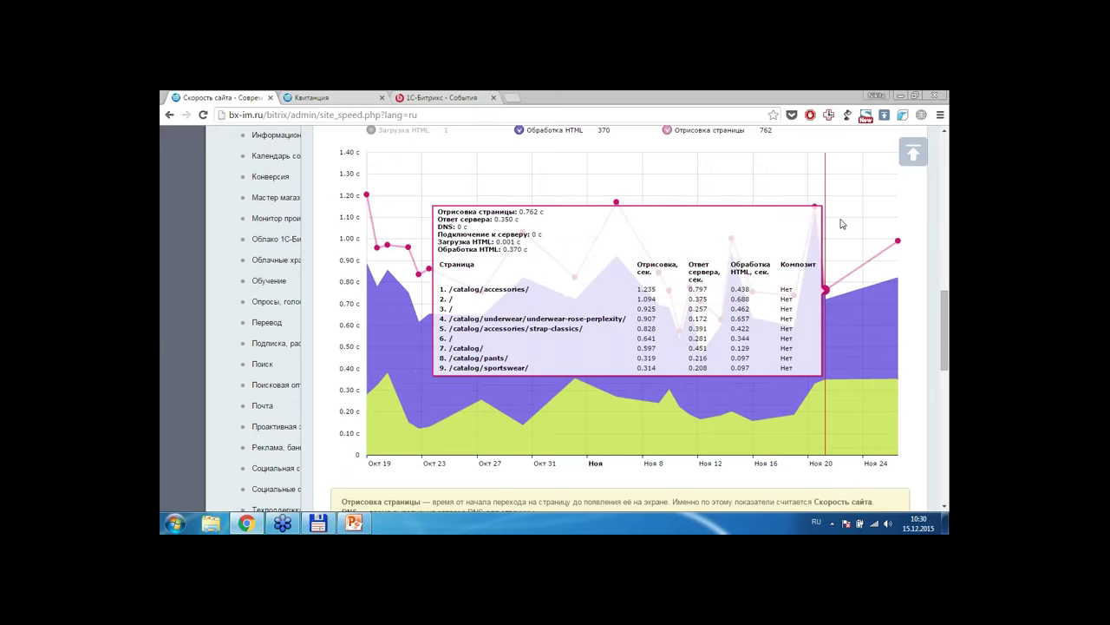
pyautogui.scroll(-2, 840, 221)
pyautogui.scroll(3, 483, 420)
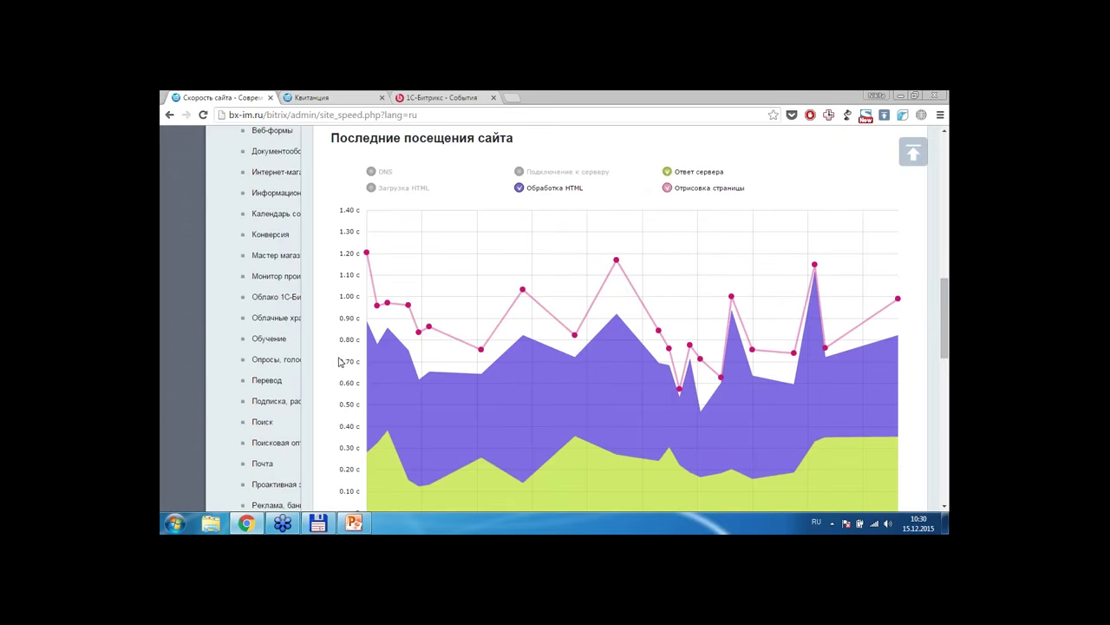
pyautogui.scroll(-2, 341, 351)
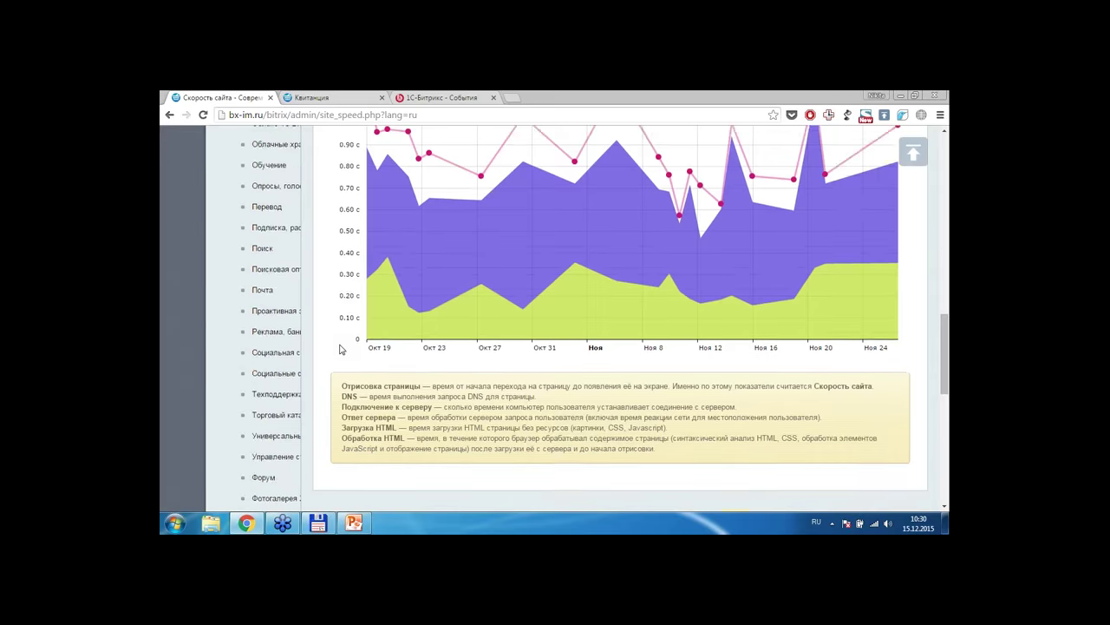
pyautogui.scroll(3, 339, 373)
pyautogui.scroll(-1, 338, 390)
pyautogui.scroll(1, 336, 389)
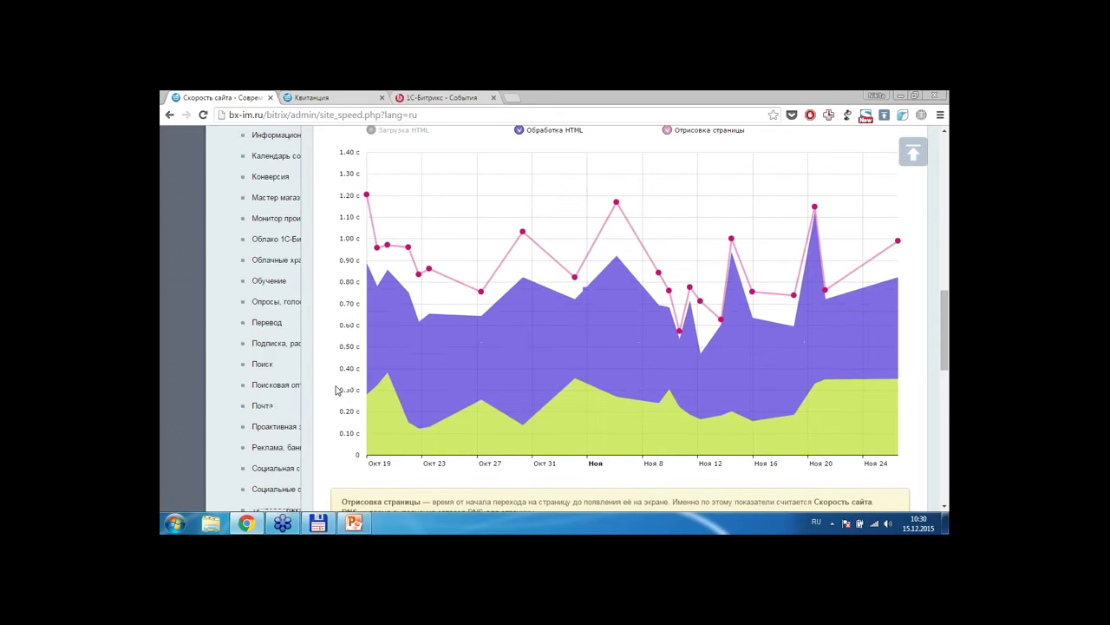
pyautogui.scroll(1, 338, 389)
pyautogui.scroll(10, 337, 389)
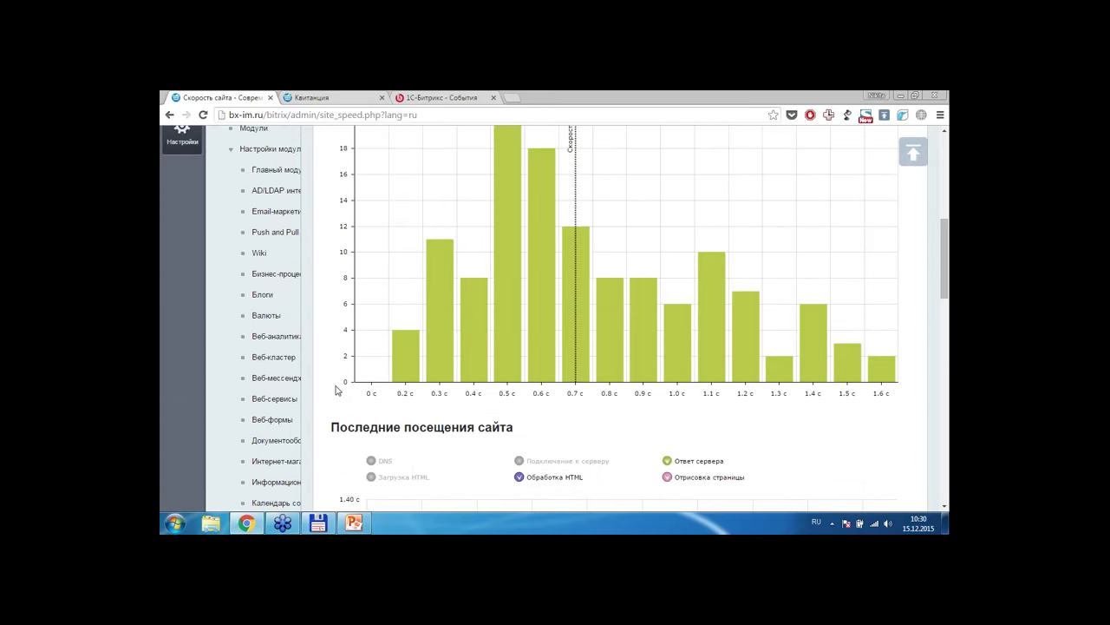
pyautogui.scroll(4, 338, 390)
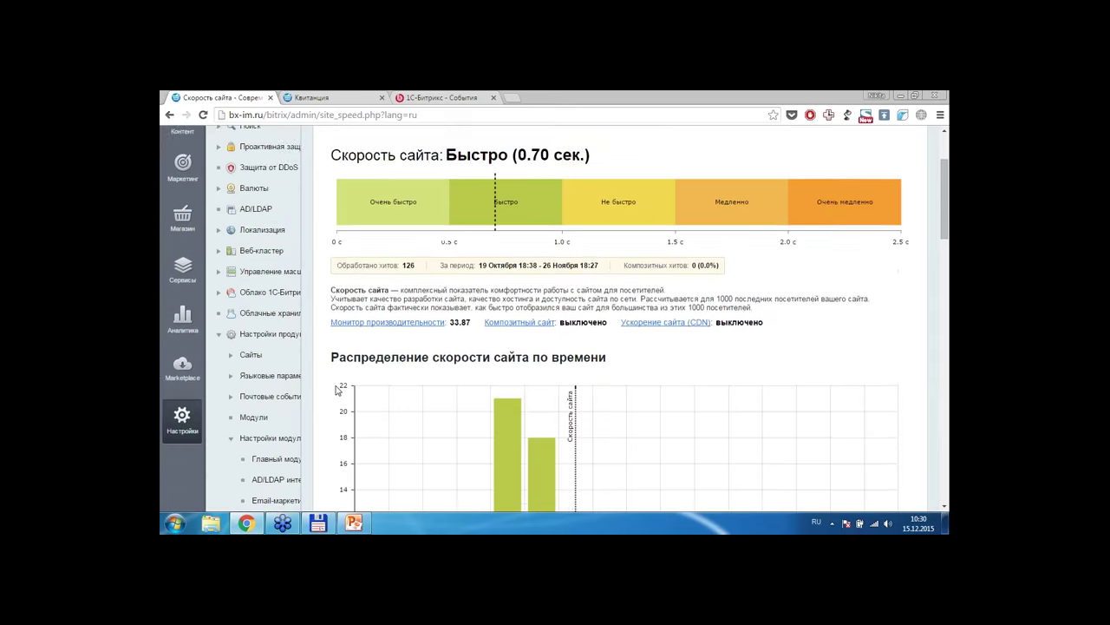
pyautogui.scroll(-2, 672, 364)
pyautogui.scroll(-2, 503, 319)
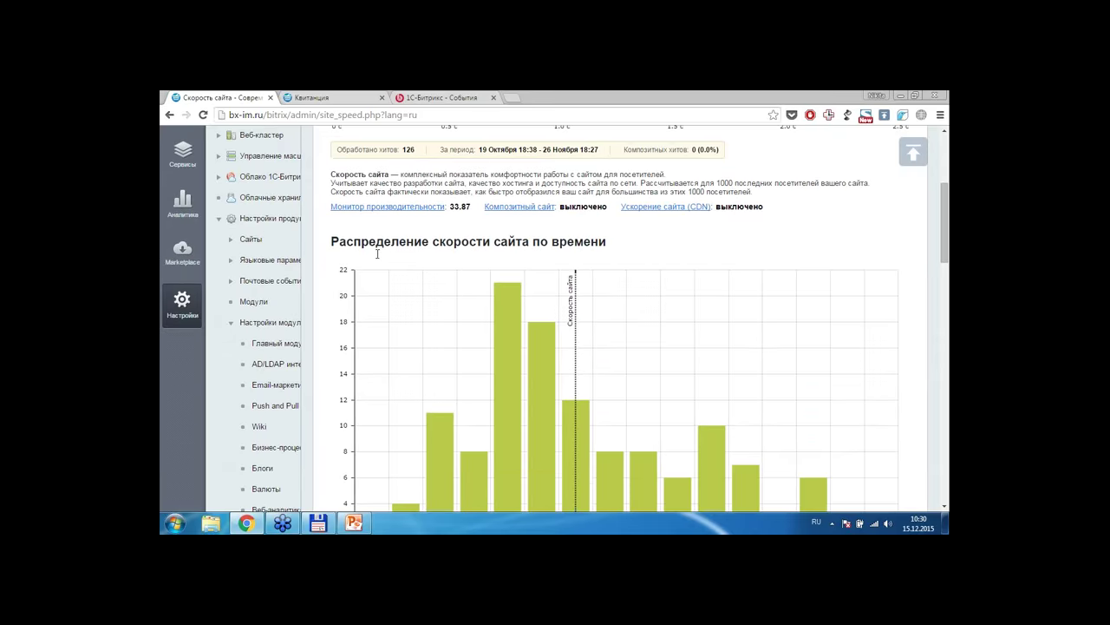
pyautogui.scroll(4, 365, 284)
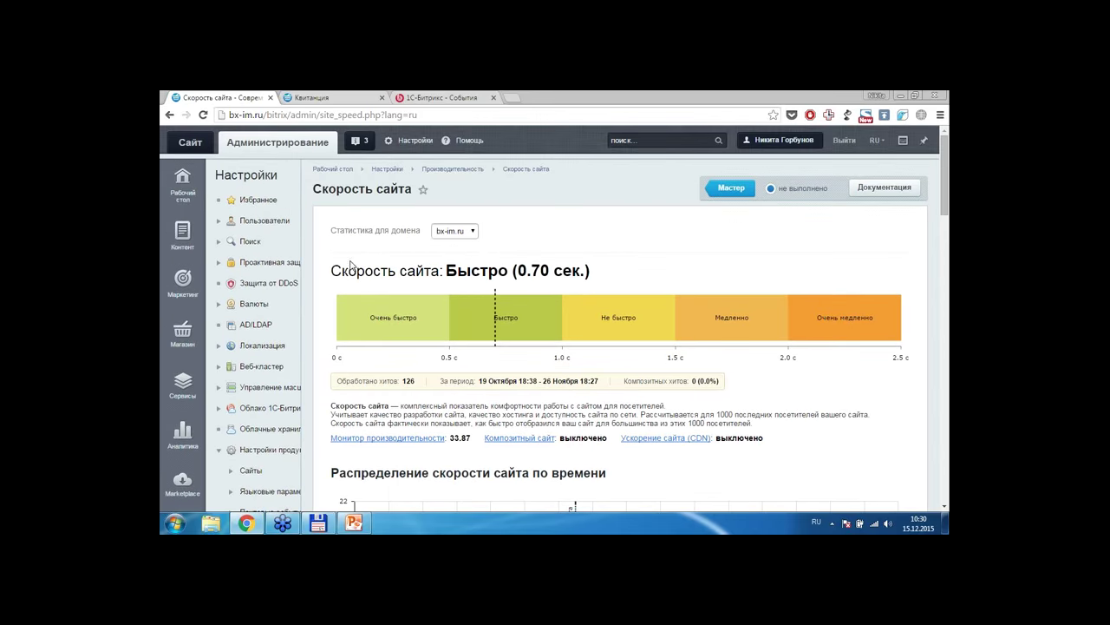
pyautogui.scroll(-3, 339, 296)
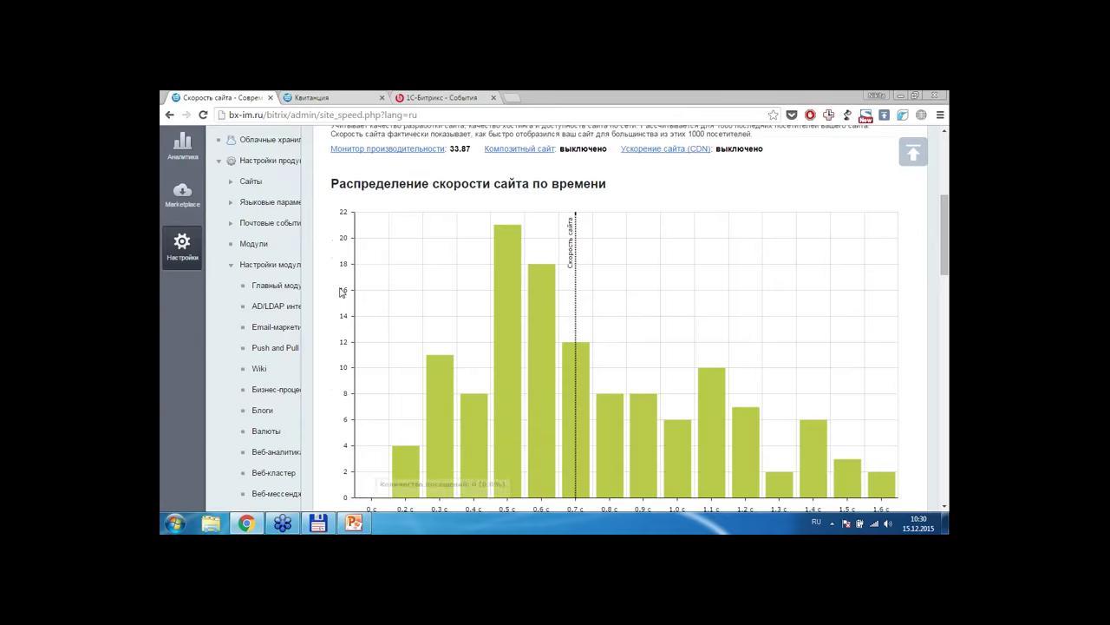
pyautogui.scroll(-6, 339, 295)
pyautogui.scroll(-4, 338, 294)
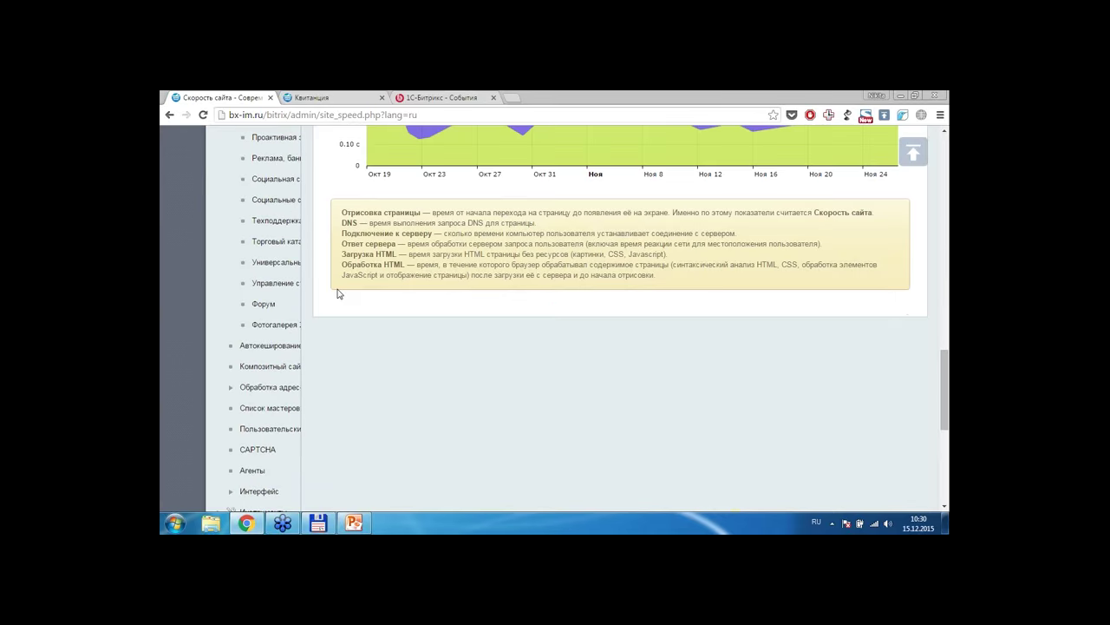
pyautogui.scroll(13, 338, 294)
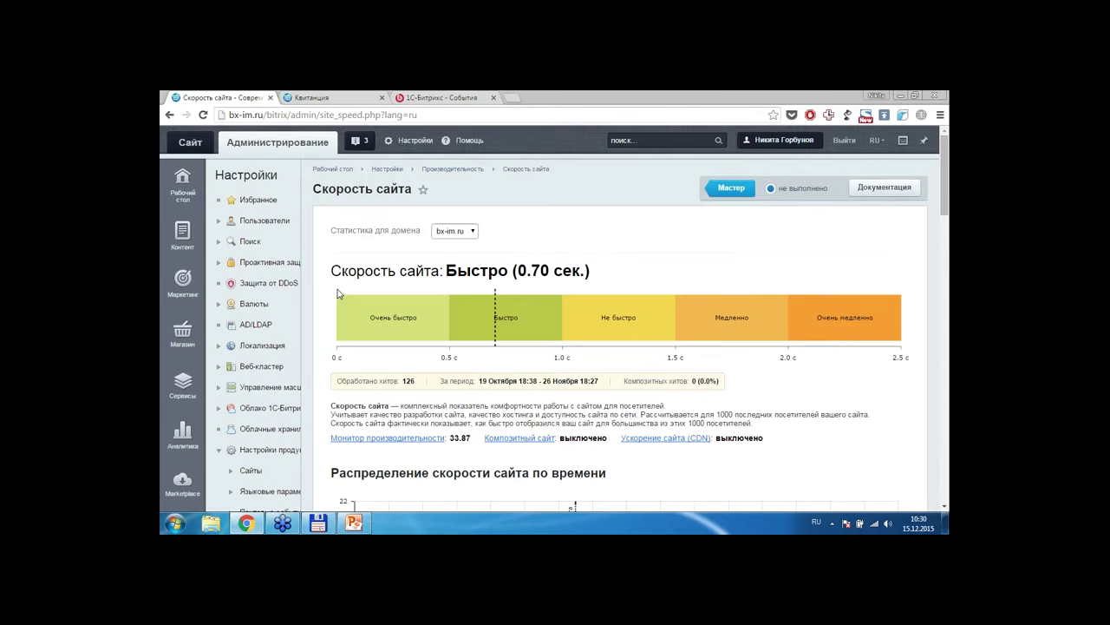
# - Leave the Site Speed report for the admin desktop, then switch to the storefront's Штаны Полосатый Рейс product page
pyautogui.click(183, 180)
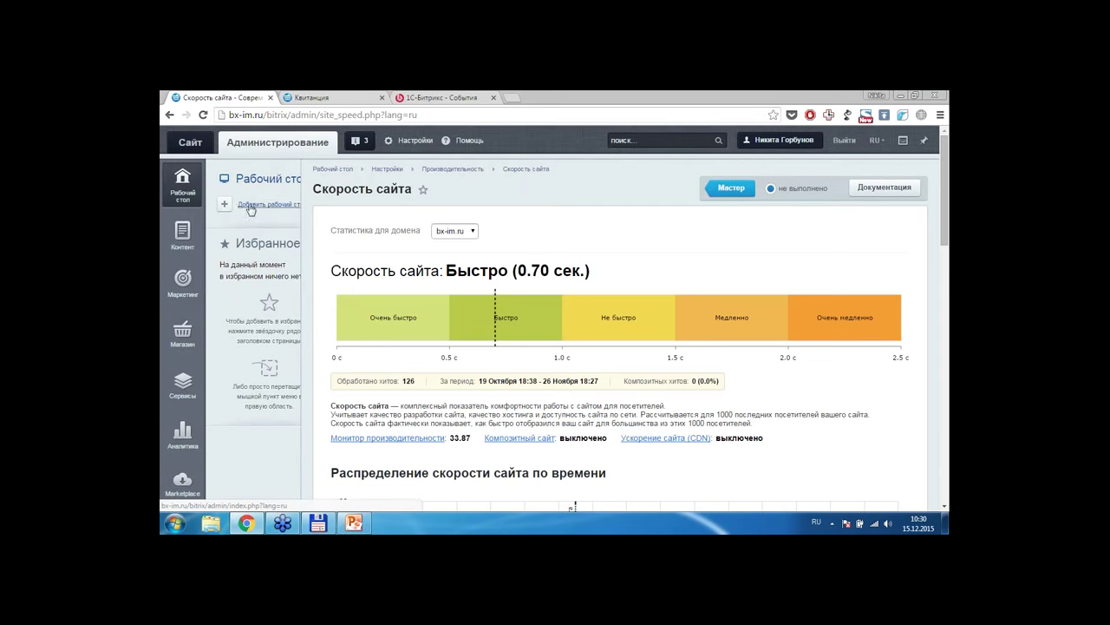
pyautogui.click(269, 185)
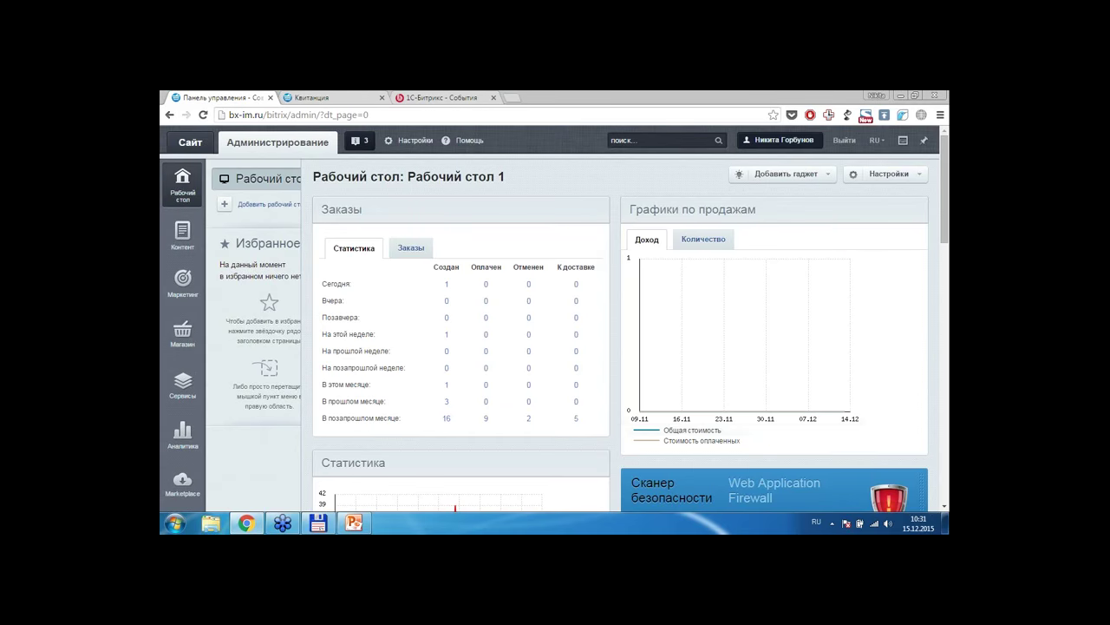
pyautogui.click(204, 144)
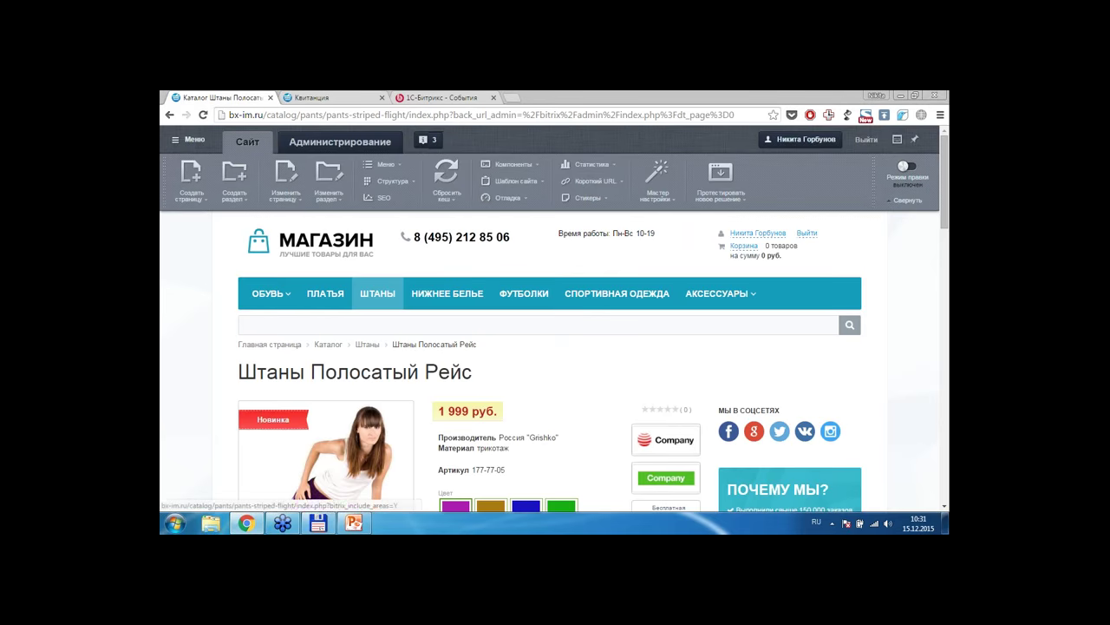
# - Switch on Режим правки, then add a top-menu item row and cancel without saving
pyautogui.click(902, 165)
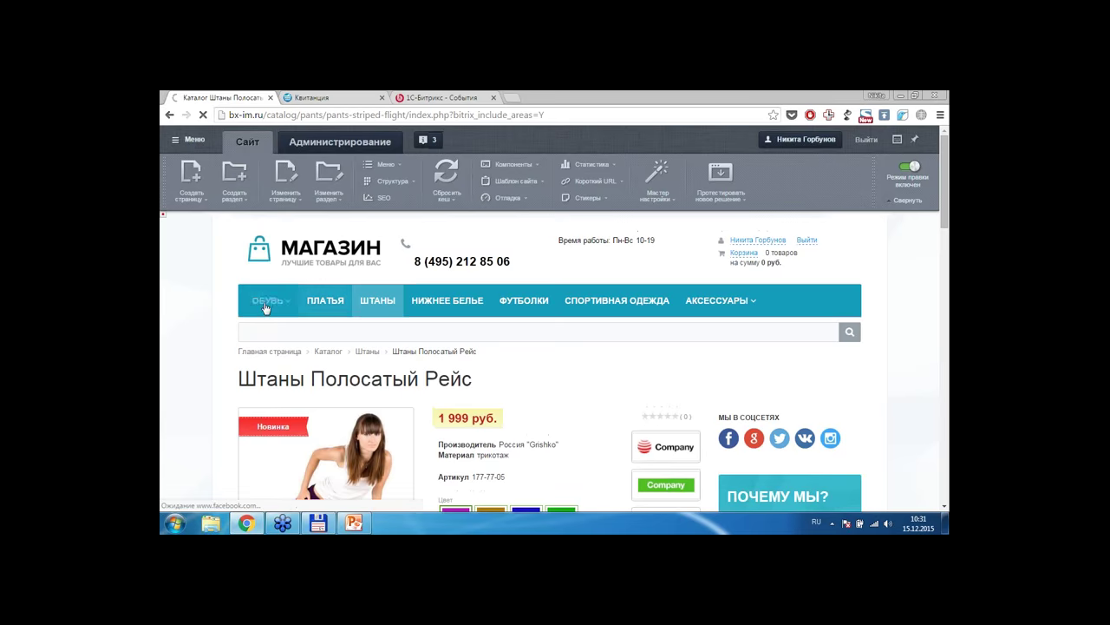
pyautogui.moveTo(316, 290)
pyautogui.click(316, 271)
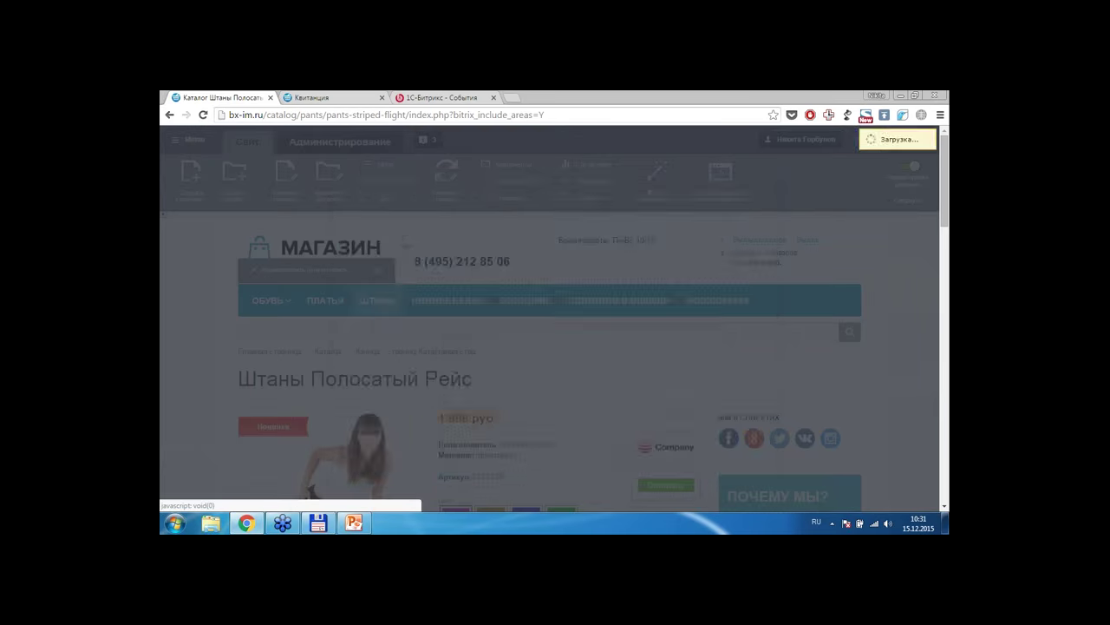
pyautogui.click(394, 298)
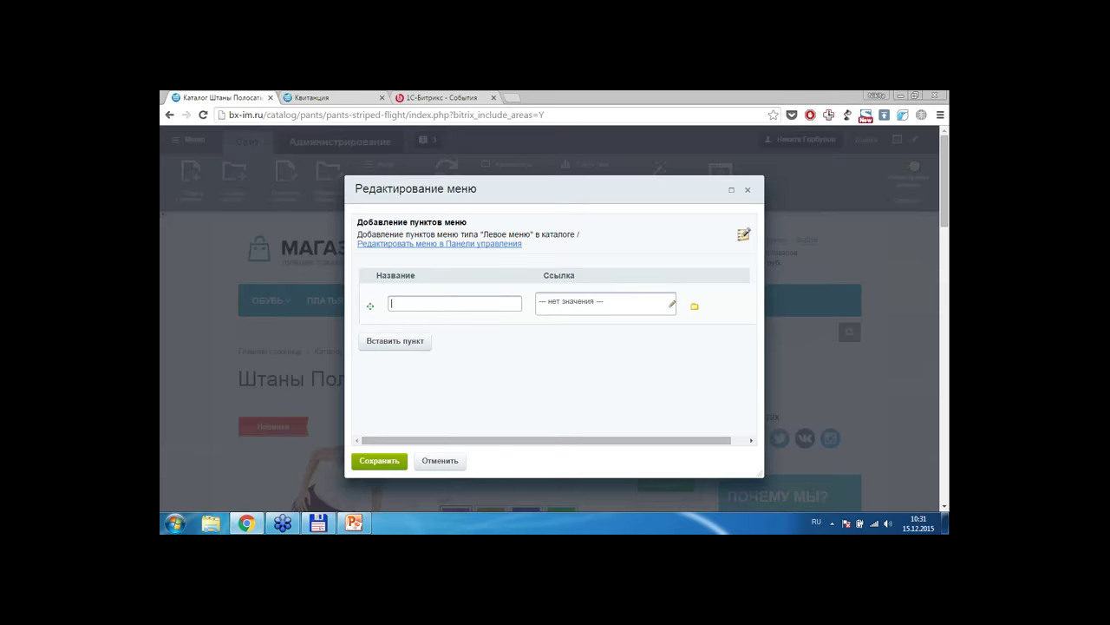
pyautogui.click(560, 302)
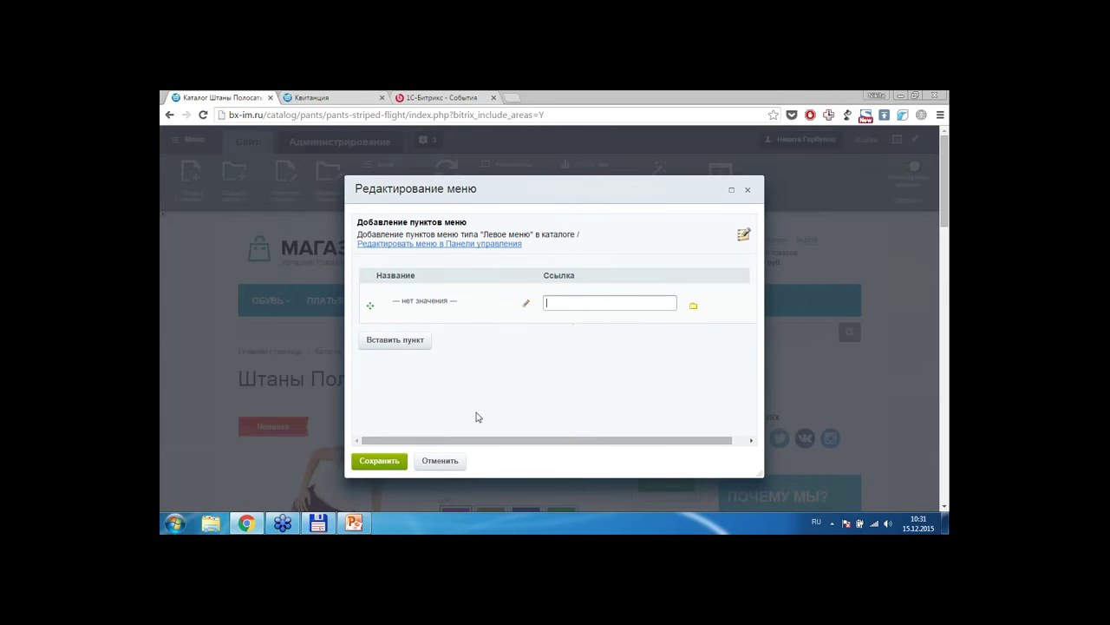
pyautogui.click(441, 461)
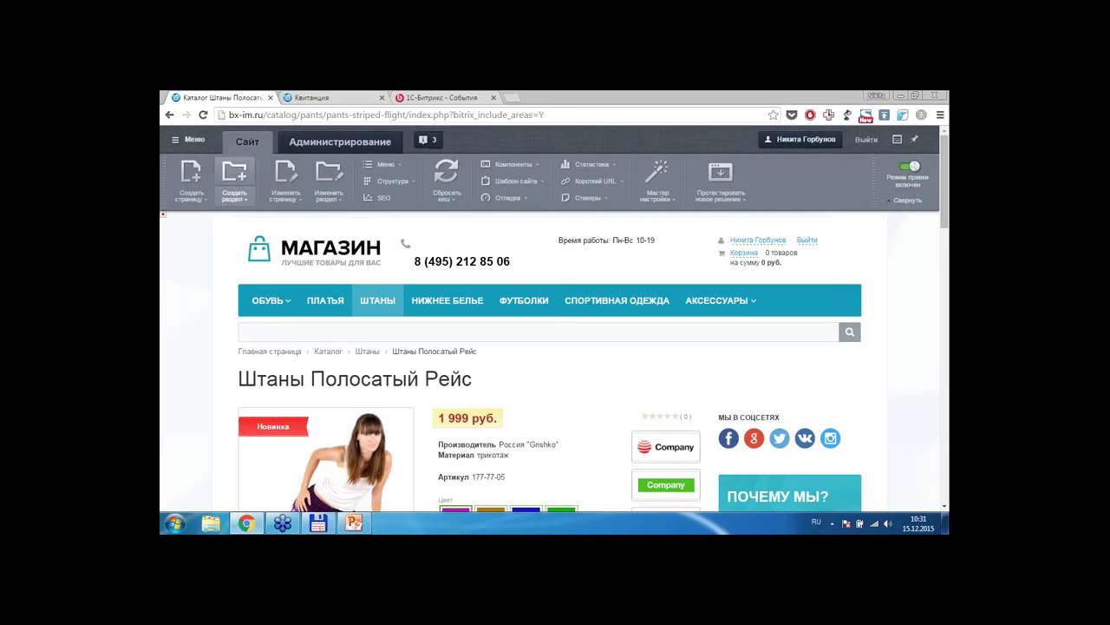
# - Start the Создать раздел wizard, keep the menu item at the last position, then cancel
pyautogui.click(190, 178)
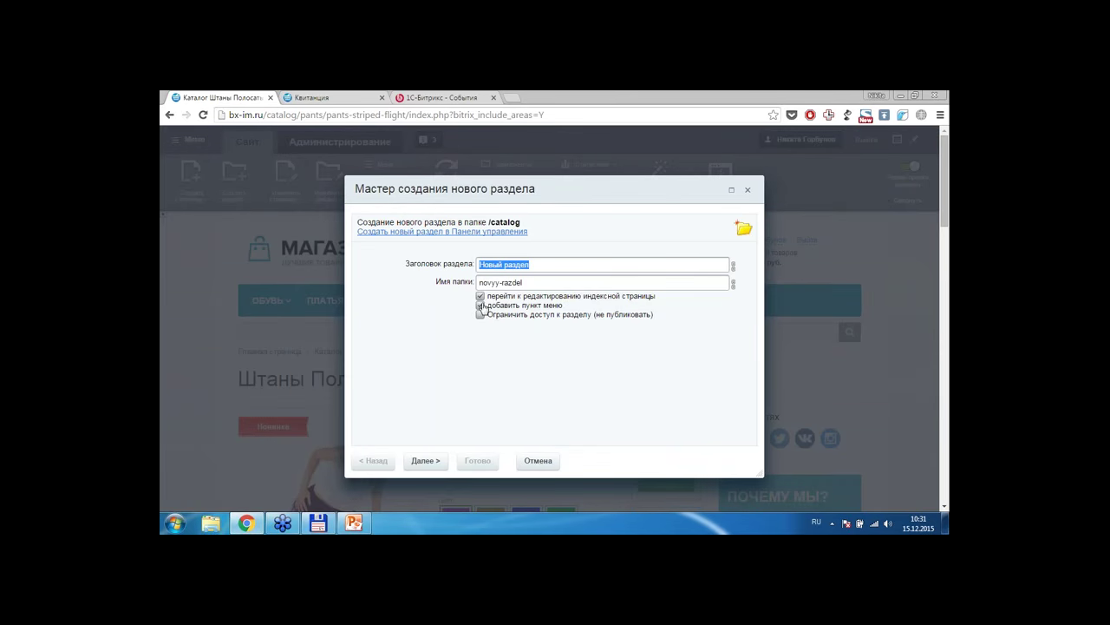
pyautogui.click(427, 460)
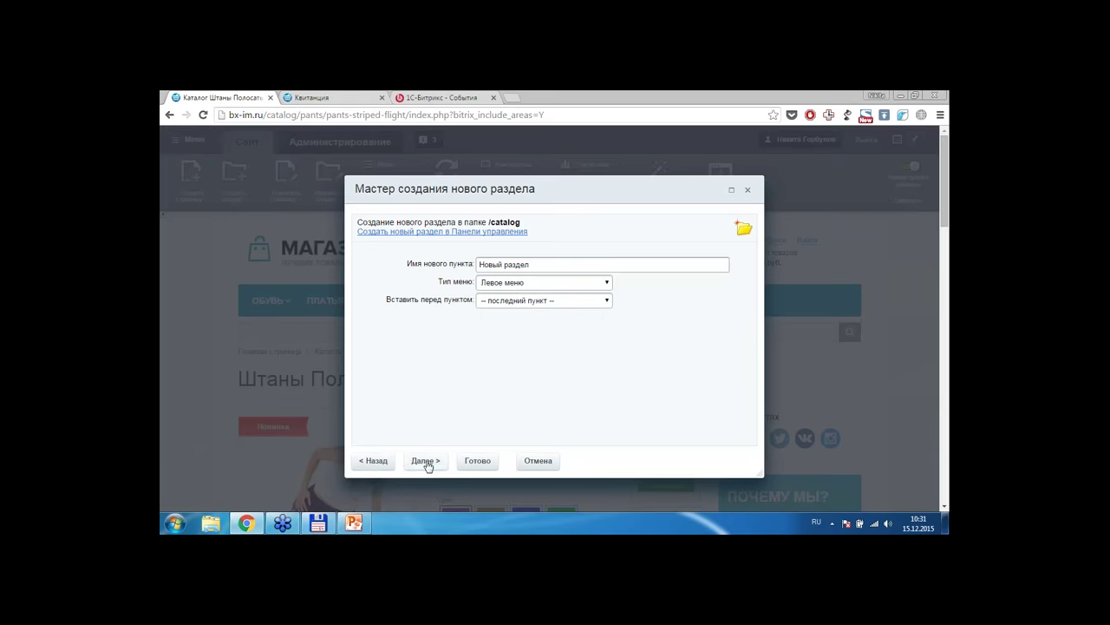
pyautogui.click(519, 301)
pyautogui.click(519, 312)
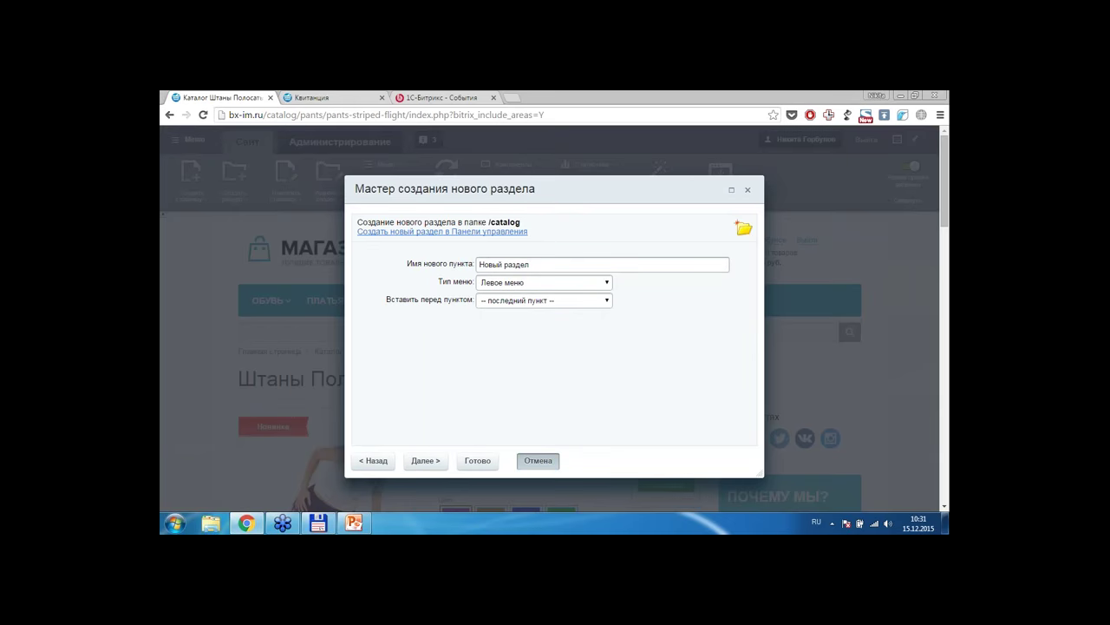
pyautogui.click(538, 461)
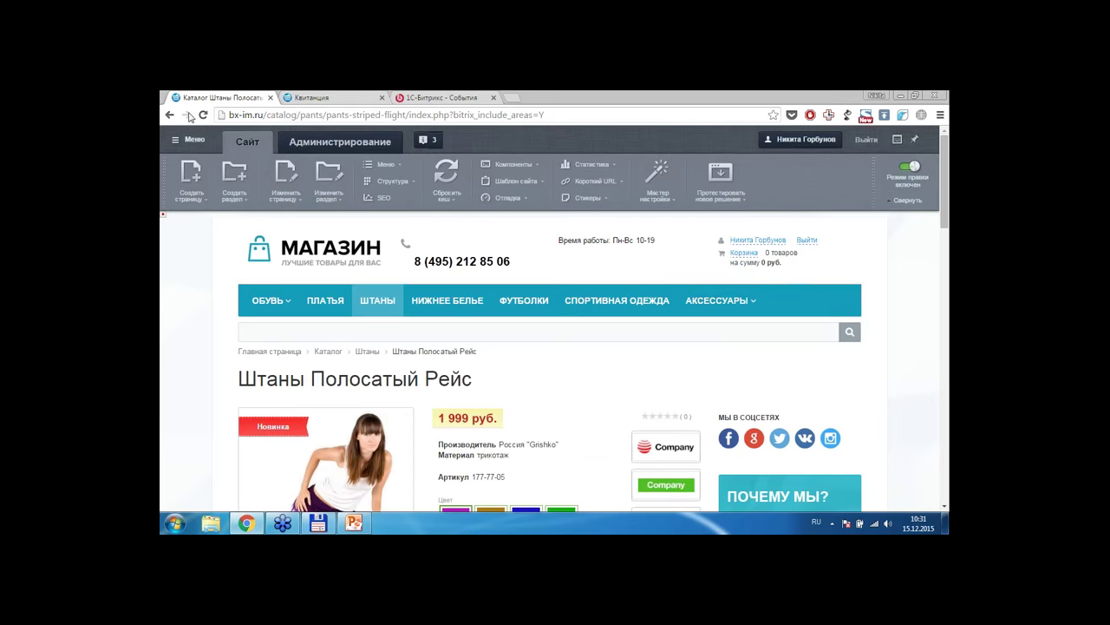
# - Return to Администрирование and expand the Магазин menu in the left sidebar
pyautogui.click(326, 147)
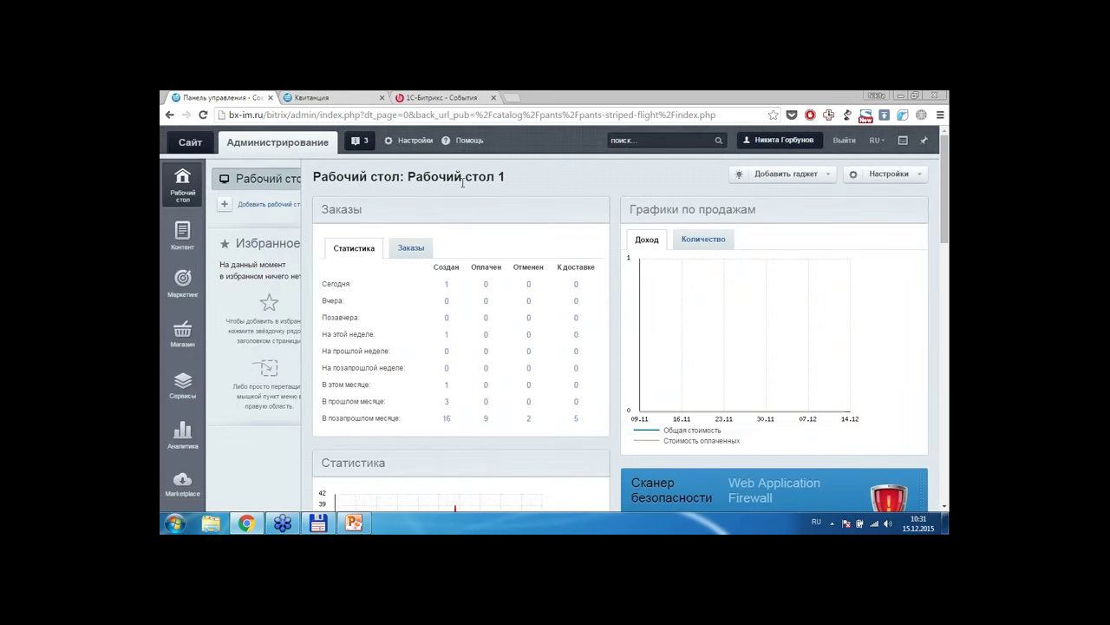
pyautogui.click(180, 334)
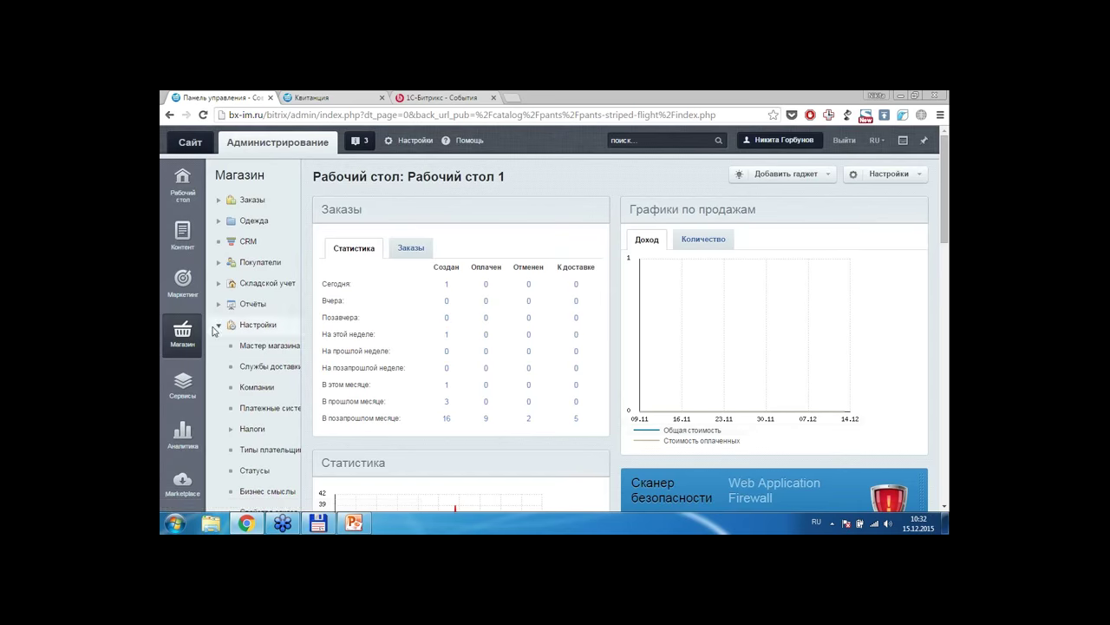
# - In Мастер магазина, open the 'Учет товаров в интернет-магазине для небольшой фирмы' task's documents list
pyautogui.click(258, 349)
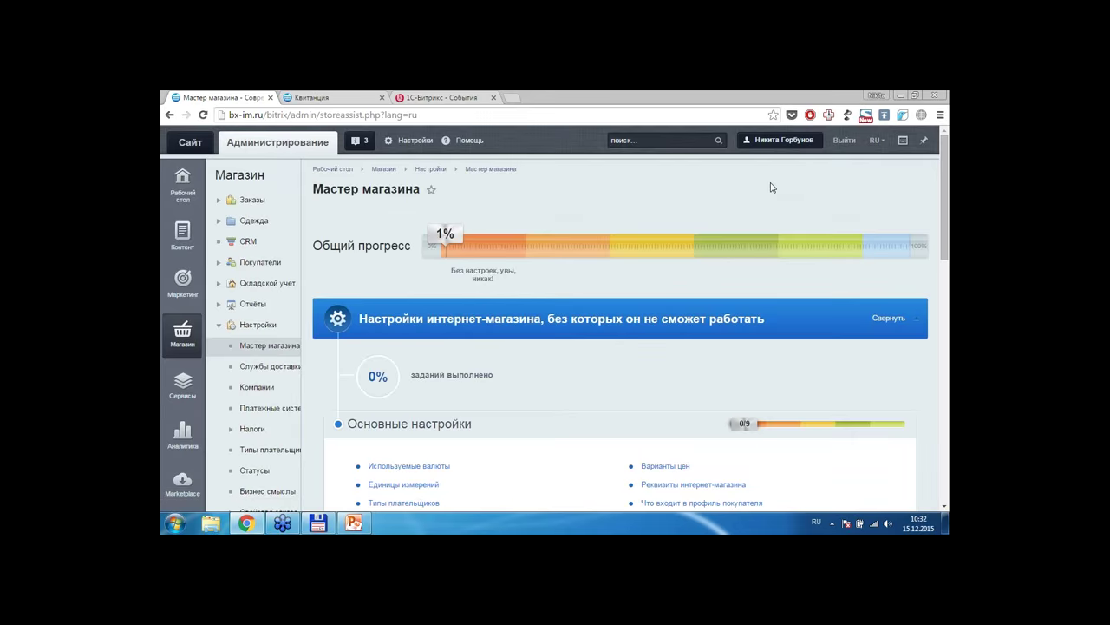
pyautogui.scroll(-2, 770, 186)
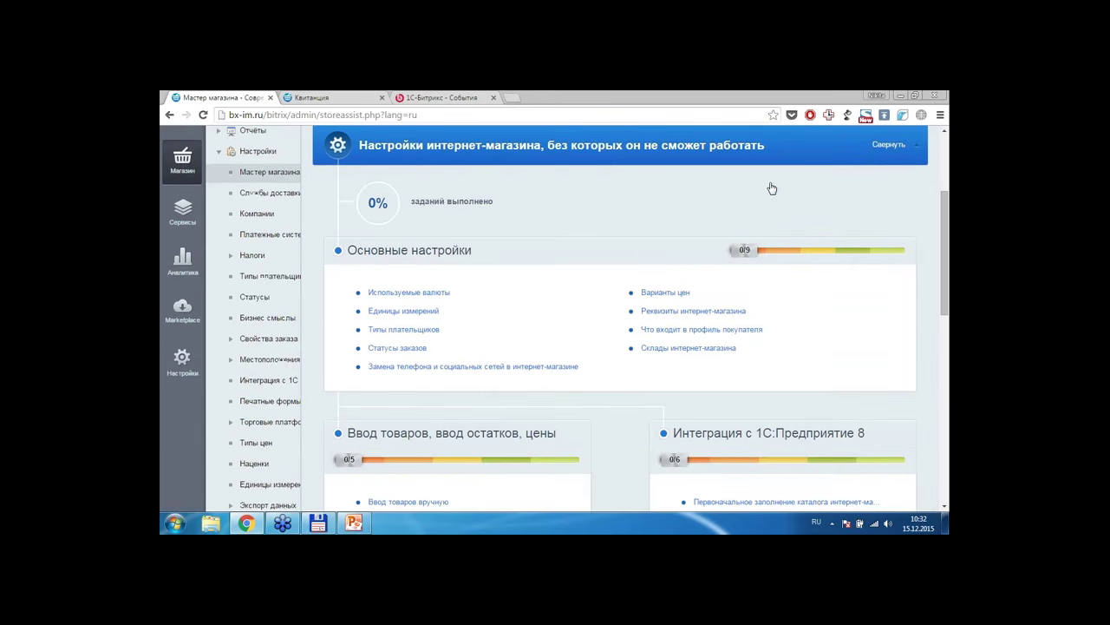
pyautogui.scroll(-1, 771, 186)
pyautogui.scroll(-2, 769, 184)
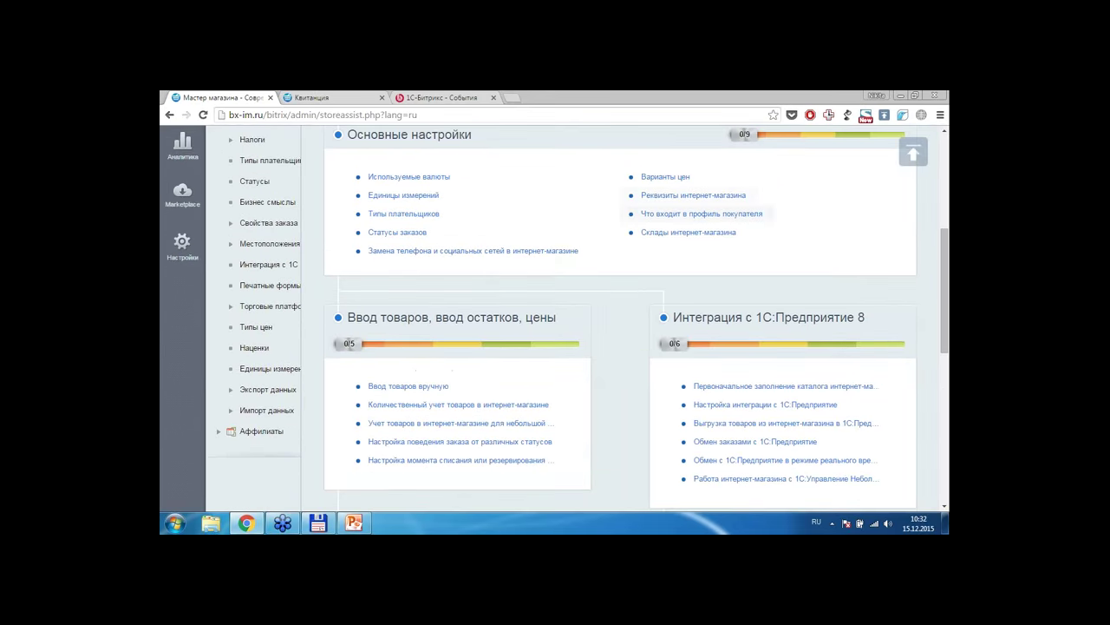
pyautogui.scroll(-1, 727, 188)
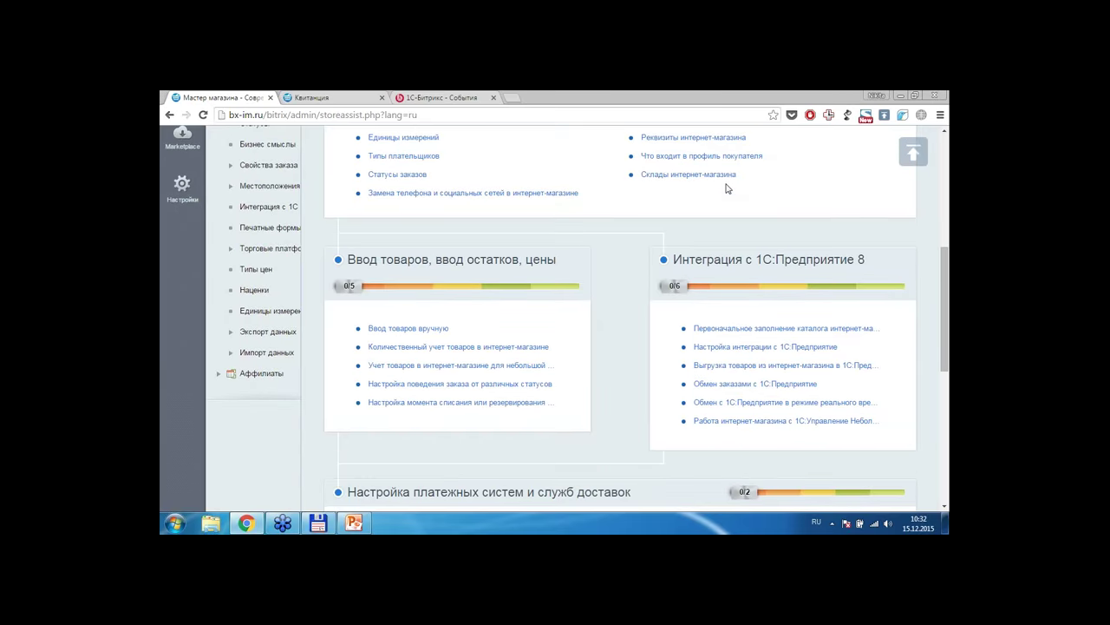
pyautogui.scroll(-7, 727, 188)
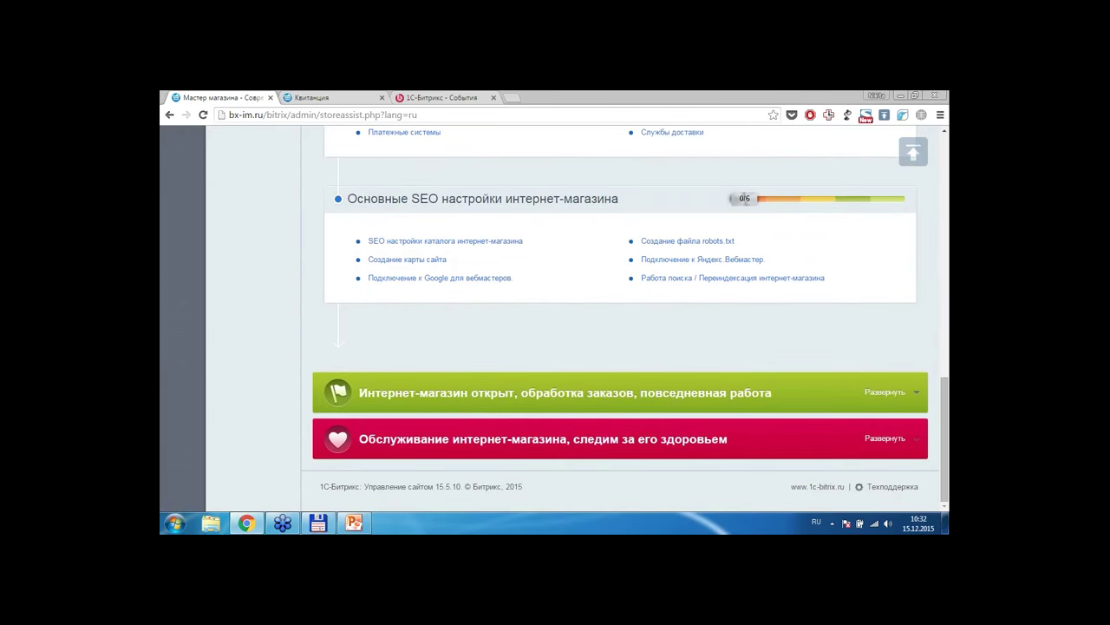
pyautogui.scroll(5, 674, 214)
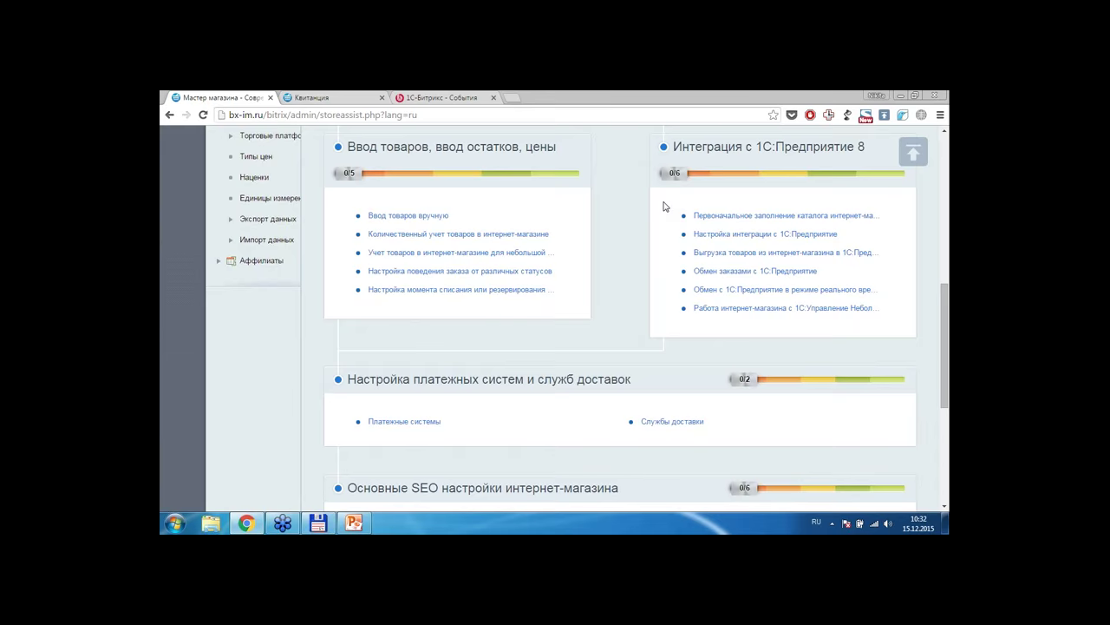
pyautogui.click(392, 255)
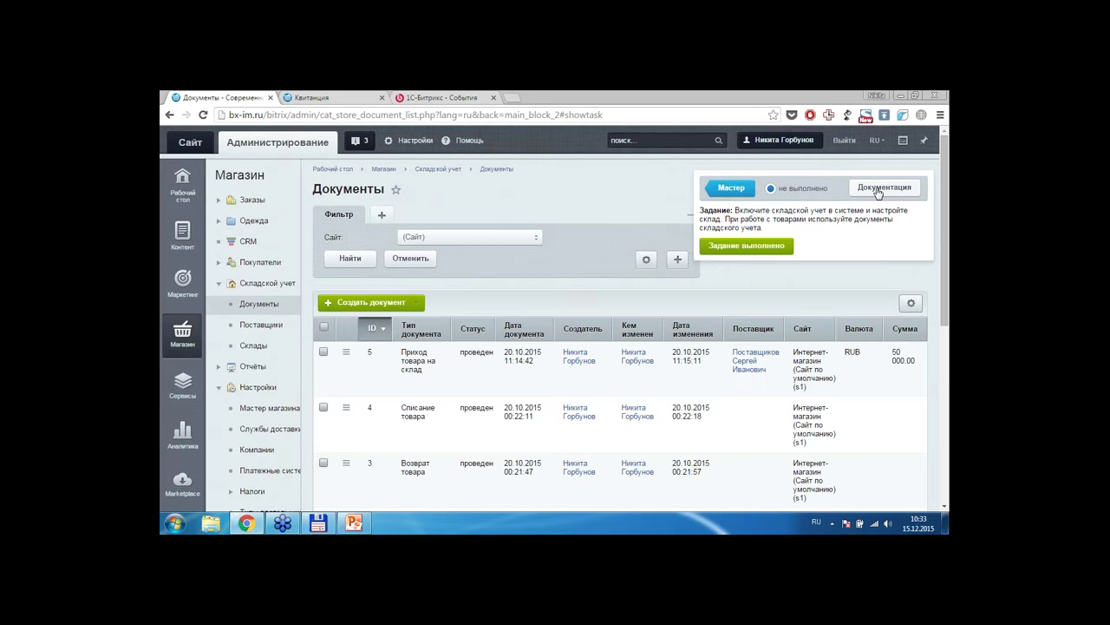
# - Open the inventory task's Документация help article in a new tab and read through it
pyautogui.click(879, 192)
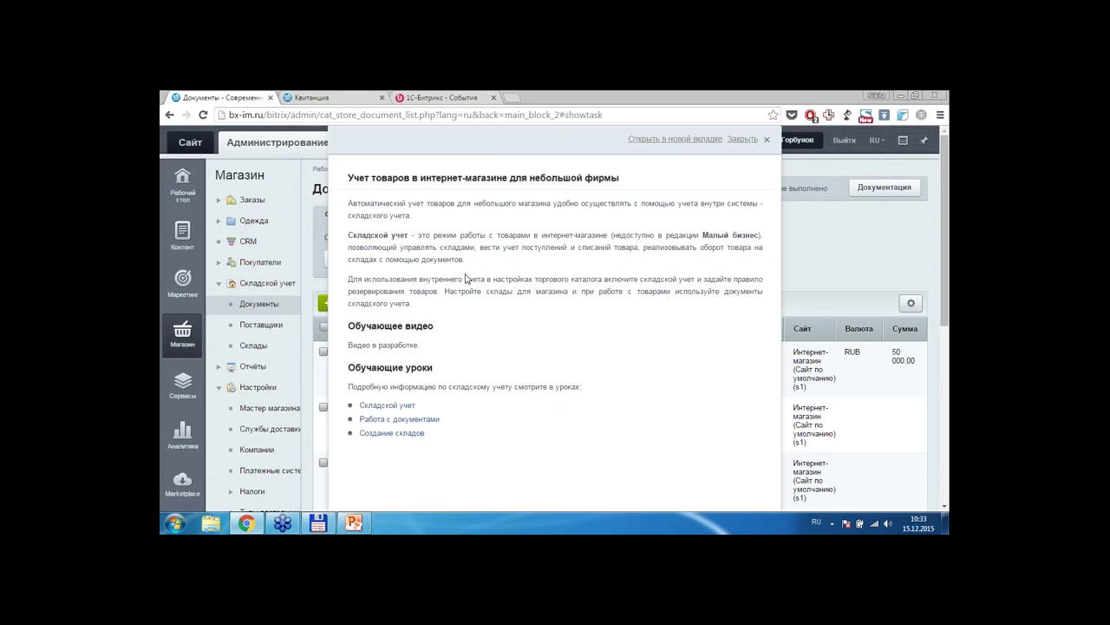
pyautogui.rightClick(675, 140)
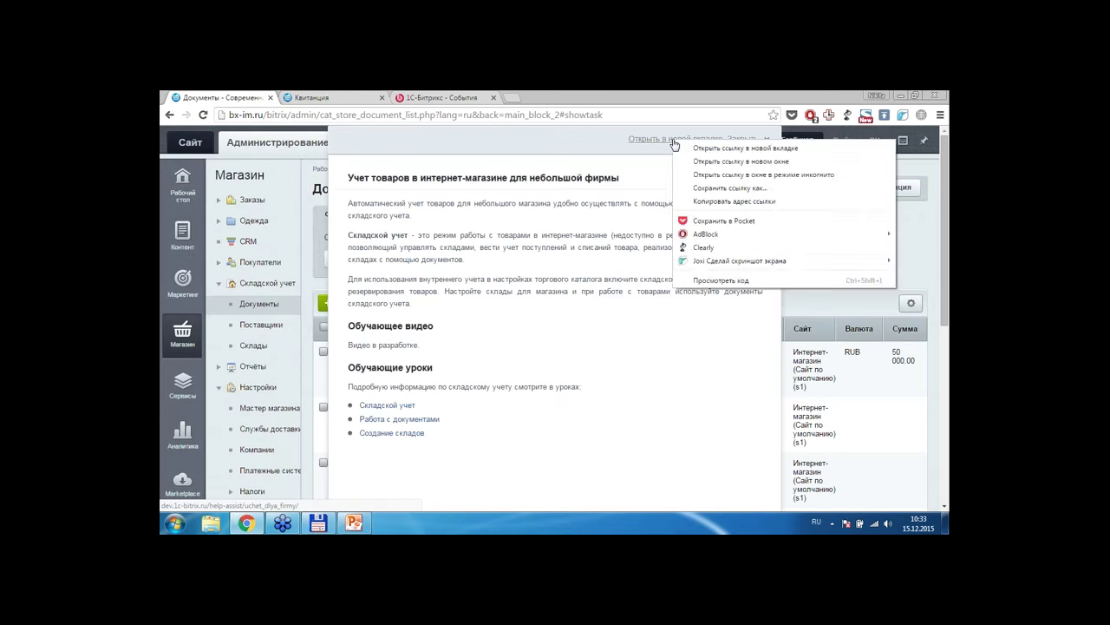
pyautogui.click(687, 146)
pyautogui.click(445, 98)
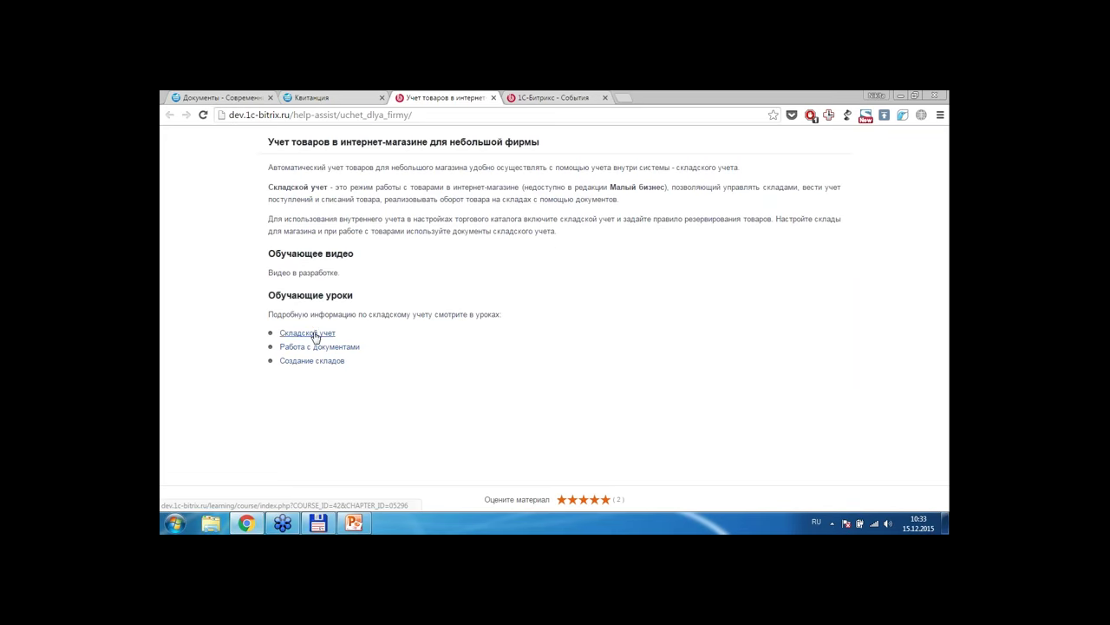
pyautogui.moveTo(319, 272); pyautogui.dragTo(318, 295)
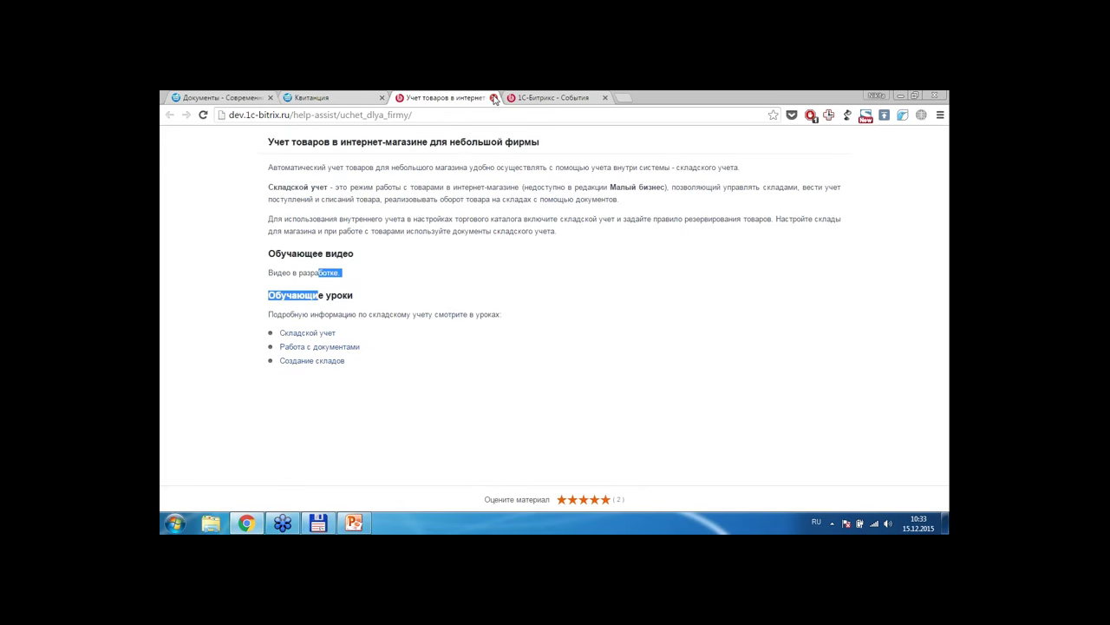
# - Close the help article and Квитанция tabs and the documentation panel
pyautogui.click(494, 98)
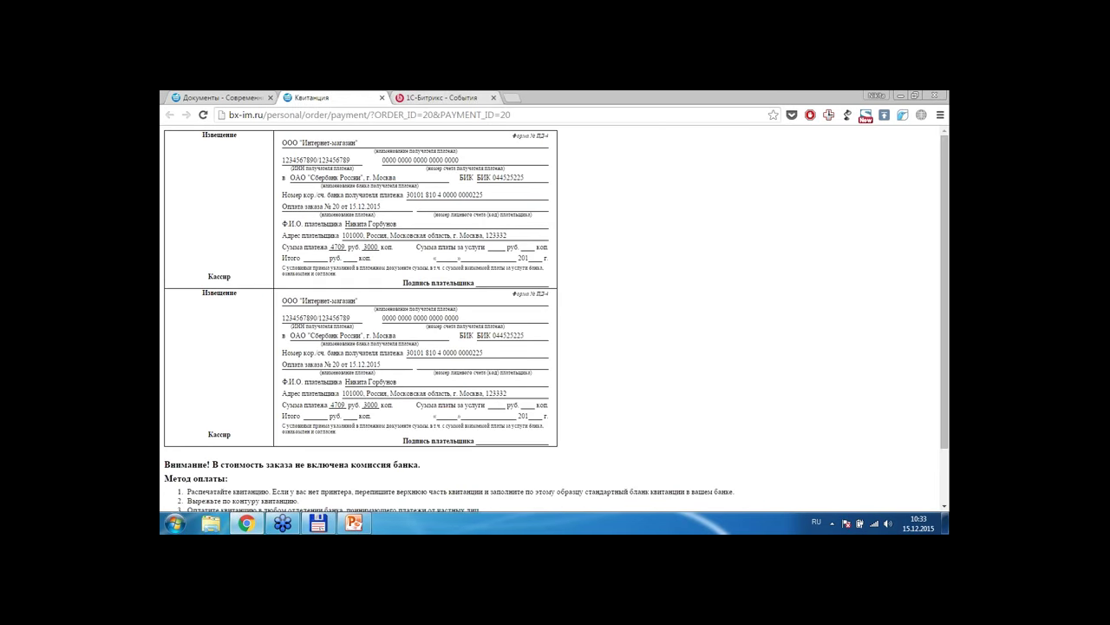
pyautogui.click(381, 97)
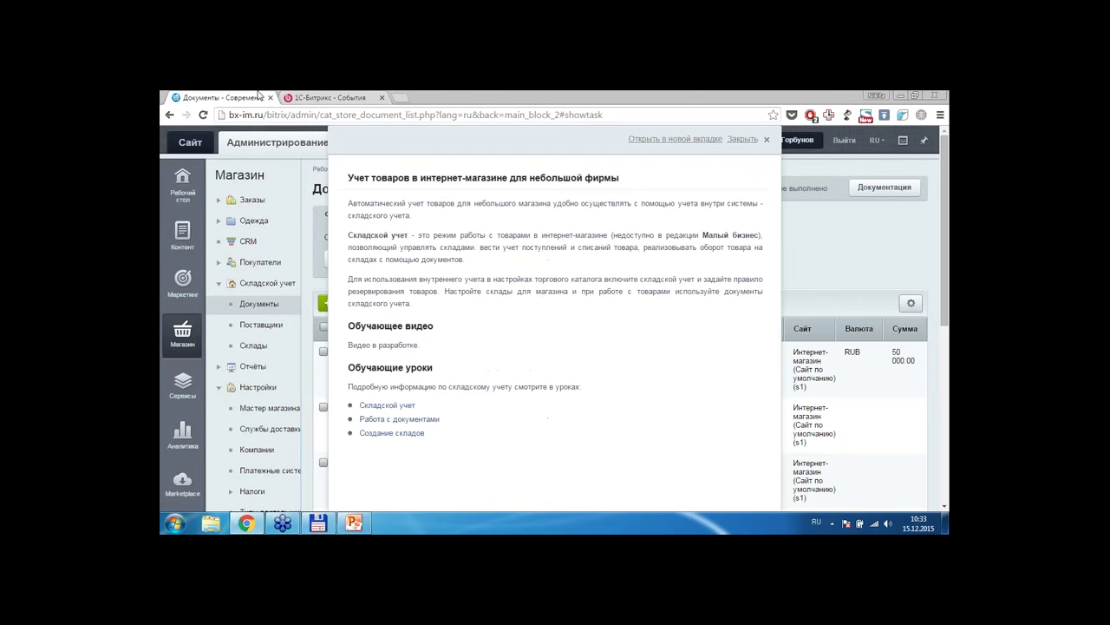
pyautogui.click(742, 139)
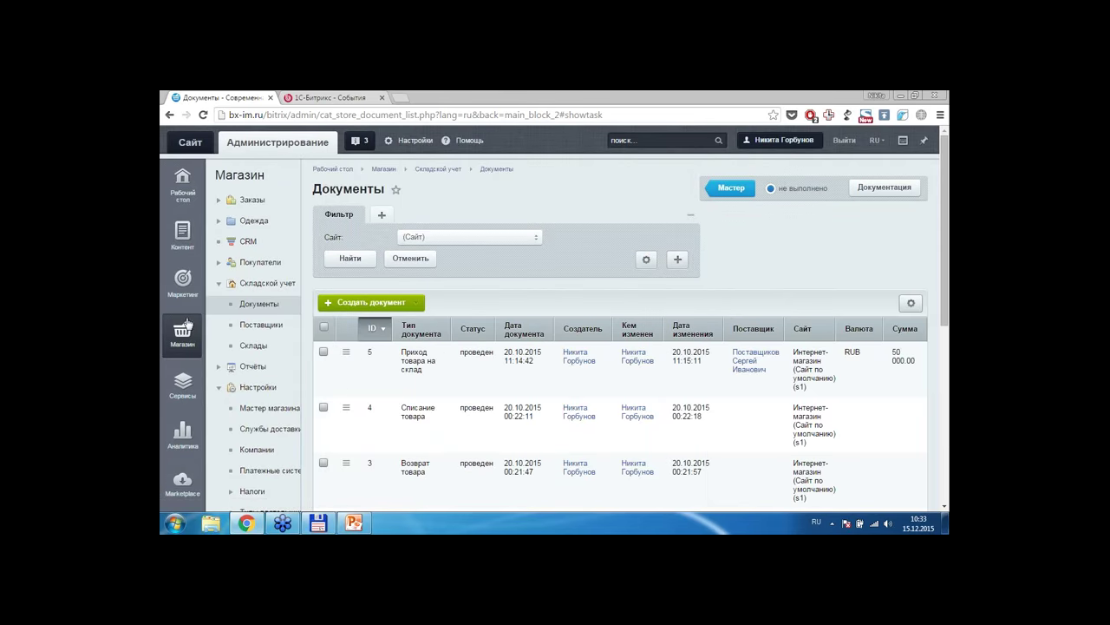
# - Return to Мастер магазина and scroll through its expanded task sections
pyautogui.click(271, 416)
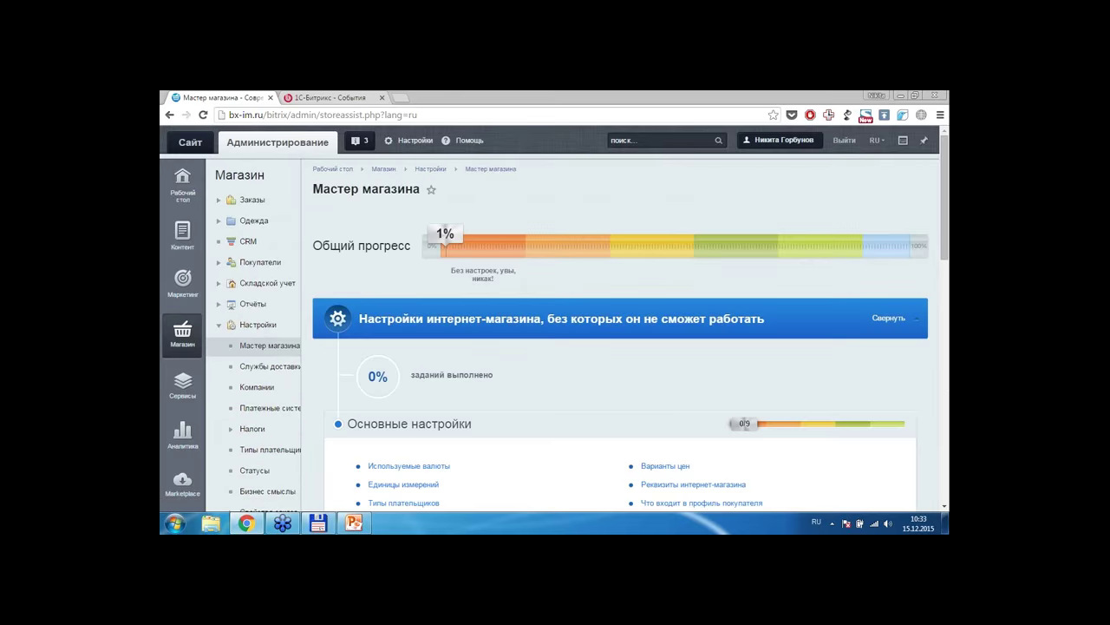
pyautogui.scroll(-5, 522, 269)
pyautogui.scroll(-4, 521, 269)
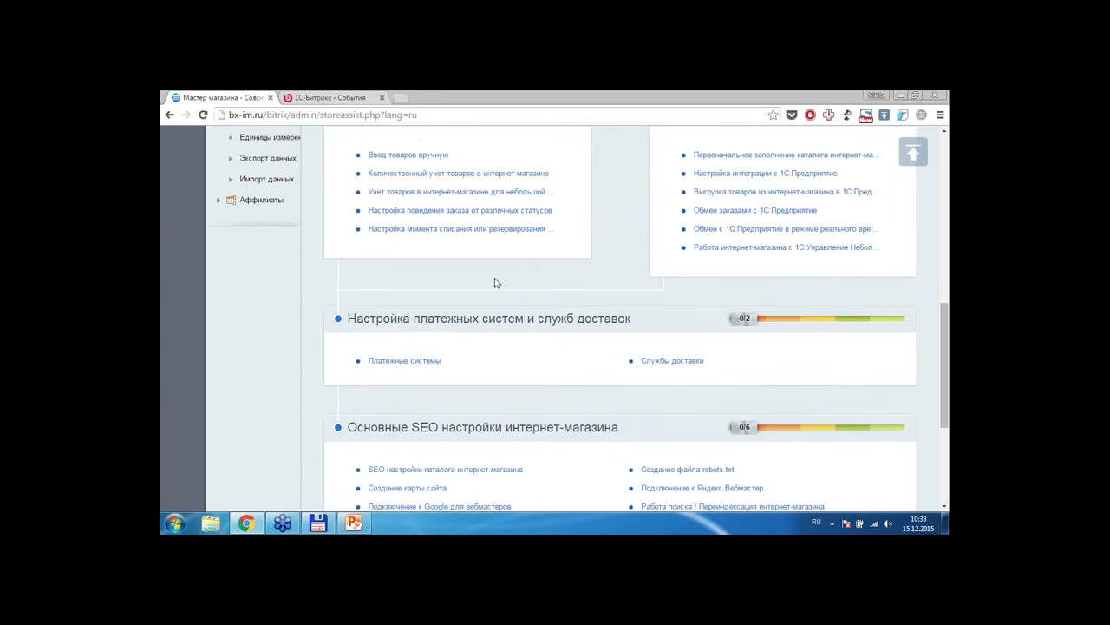
pyautogui.scroll(10, 494, 283)
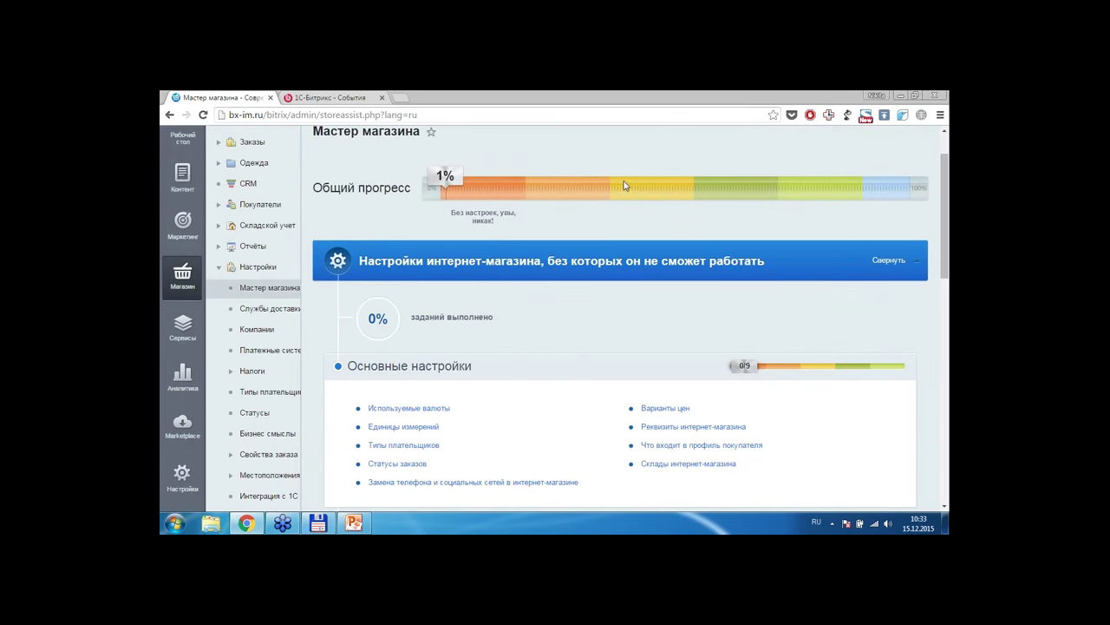
pyautogui.scroll(-10, 654, 229)
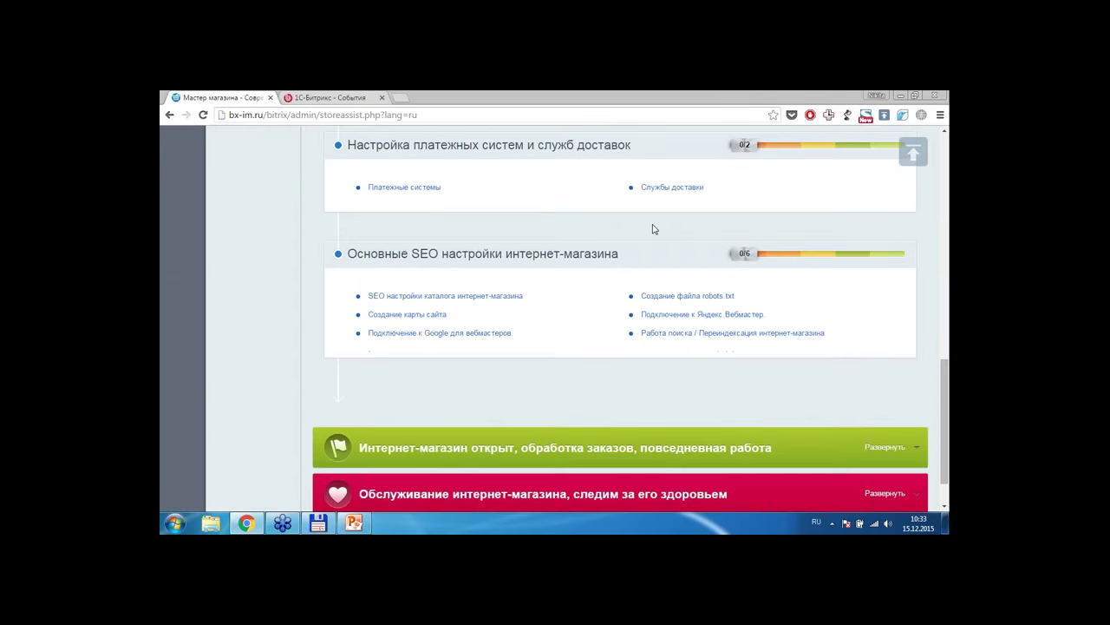
pyautogui.scroll(-2, 655, 229)
pyautogui.scroll(4, 720, 305)
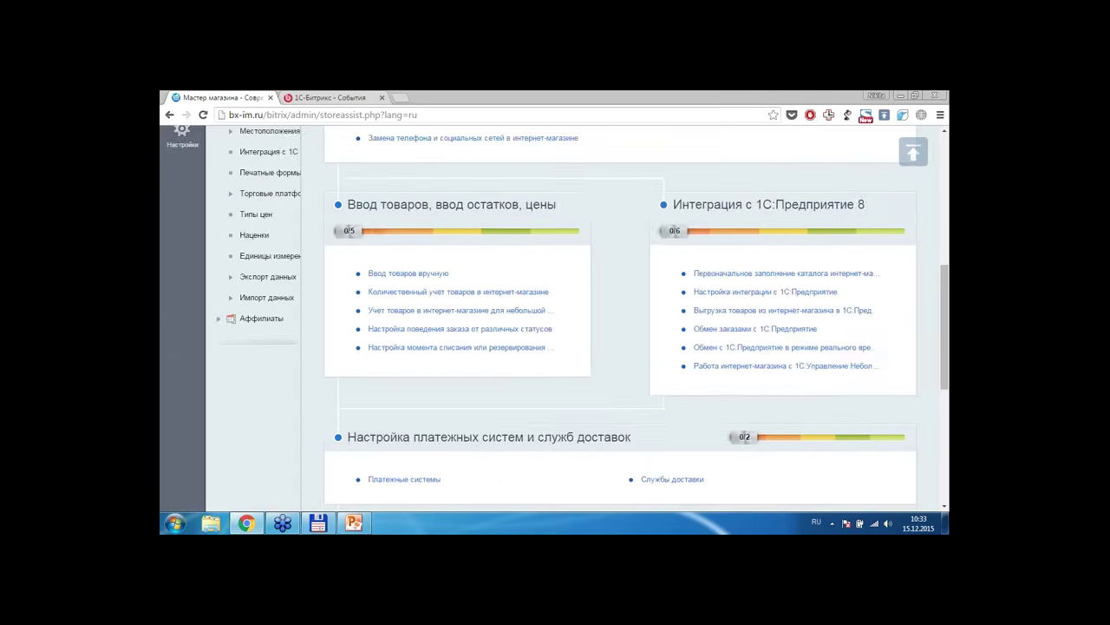
pyautogui.scroll(-4, 720, 303)
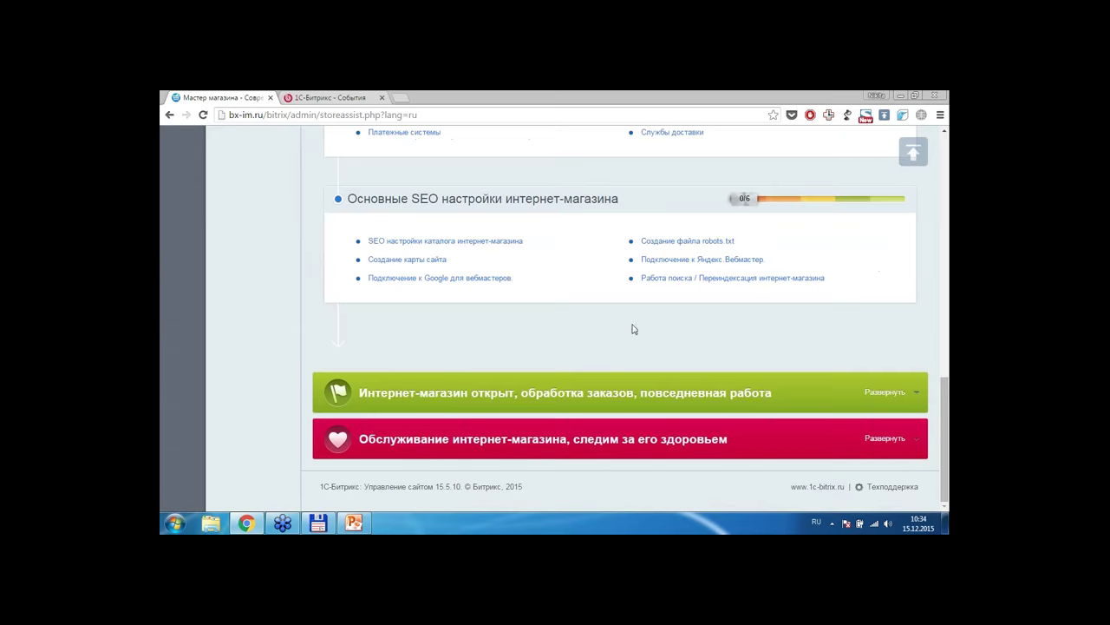
pyautogui.scroll(1, 510, 330)
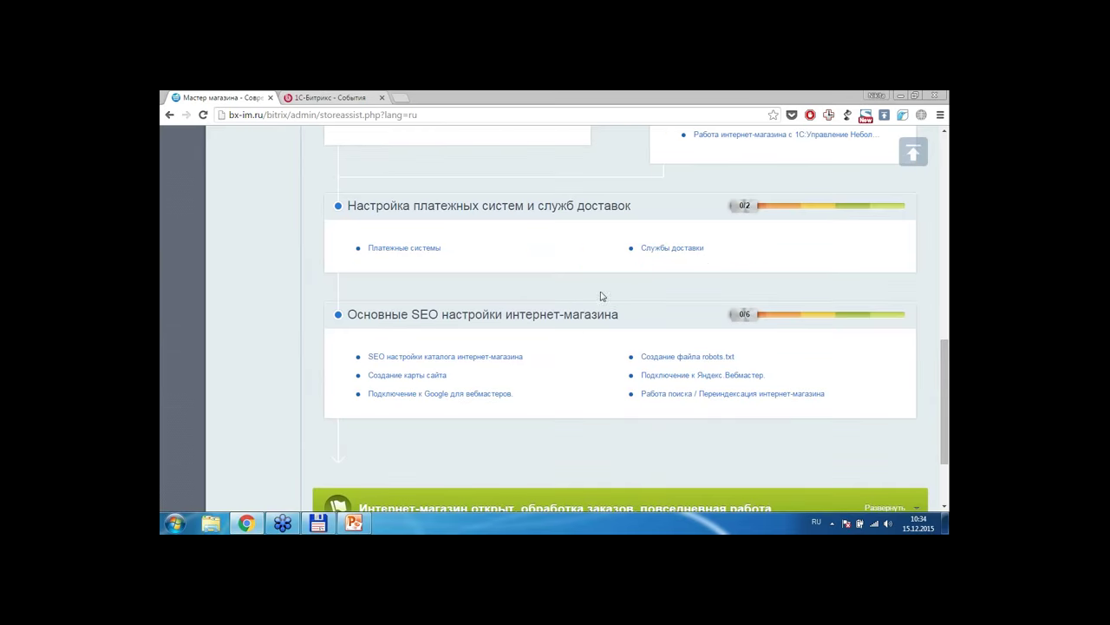
pyautogui.scroll(3, 601, 295)
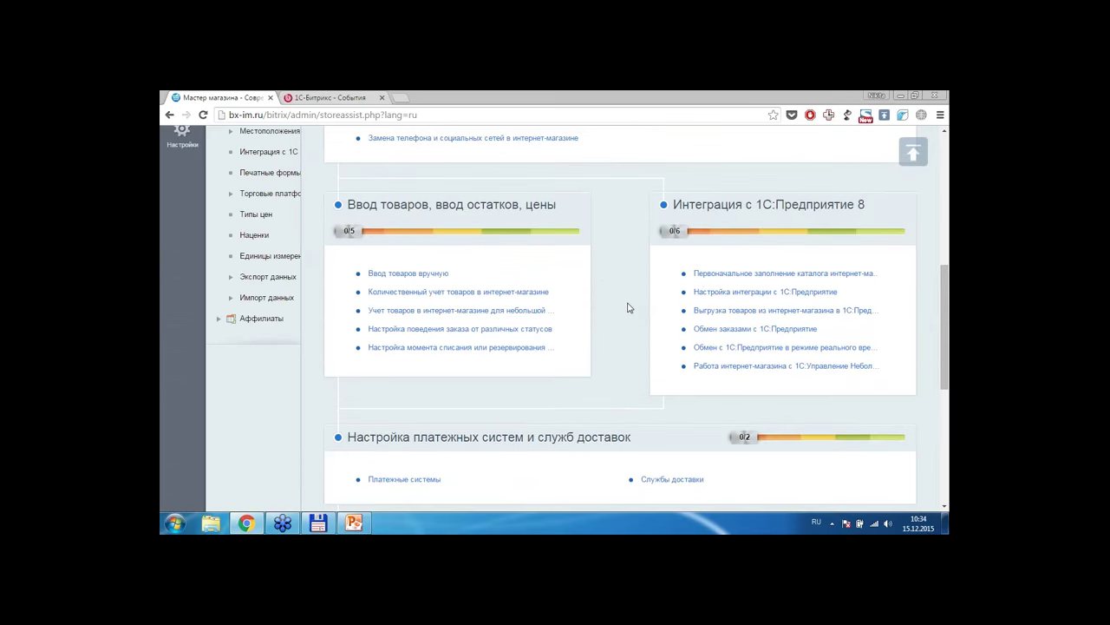
pyautogui.scroll(1, 629, 308)
pyautogui.scroll(2, 640, 308)
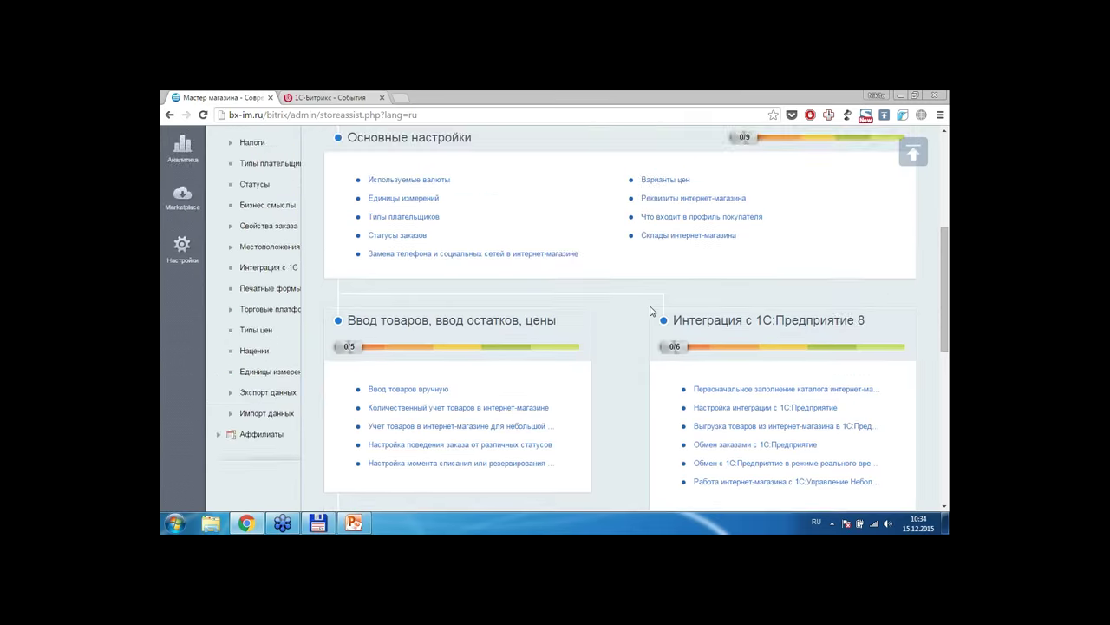
pyautogui.scroll(-3, 651, 310)
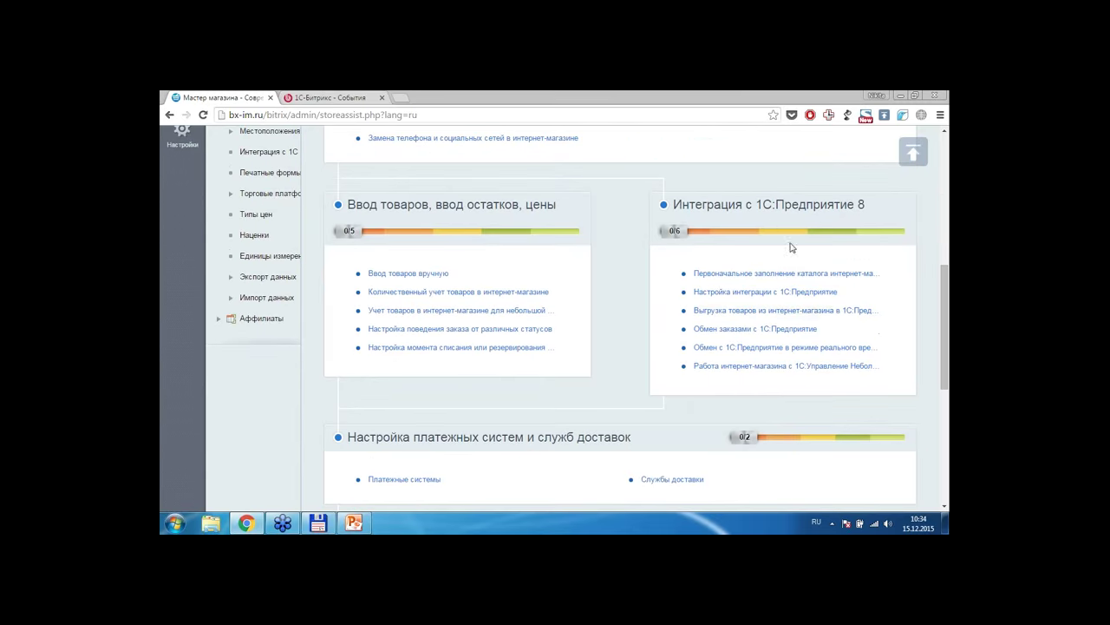
pyautogui.scroll(-6, 590, 295)
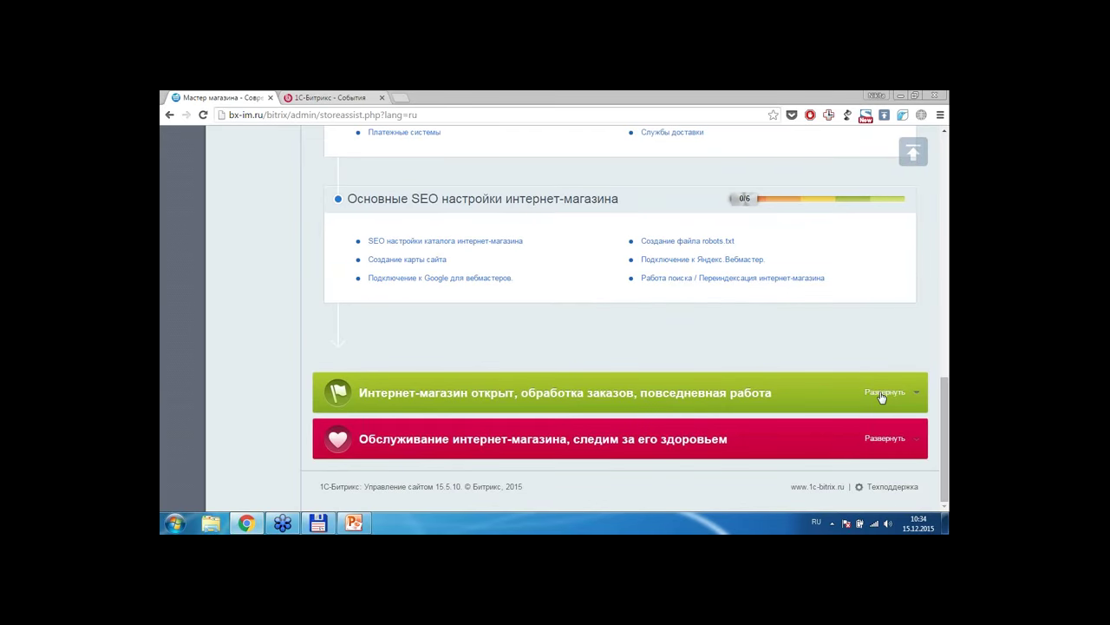
# - Expand and re-collapse the store-open and daily-work group, then collapse the essential settings group
pyautogui.click(886, 390)
pyautogui.scroll(-1, 303, 318)
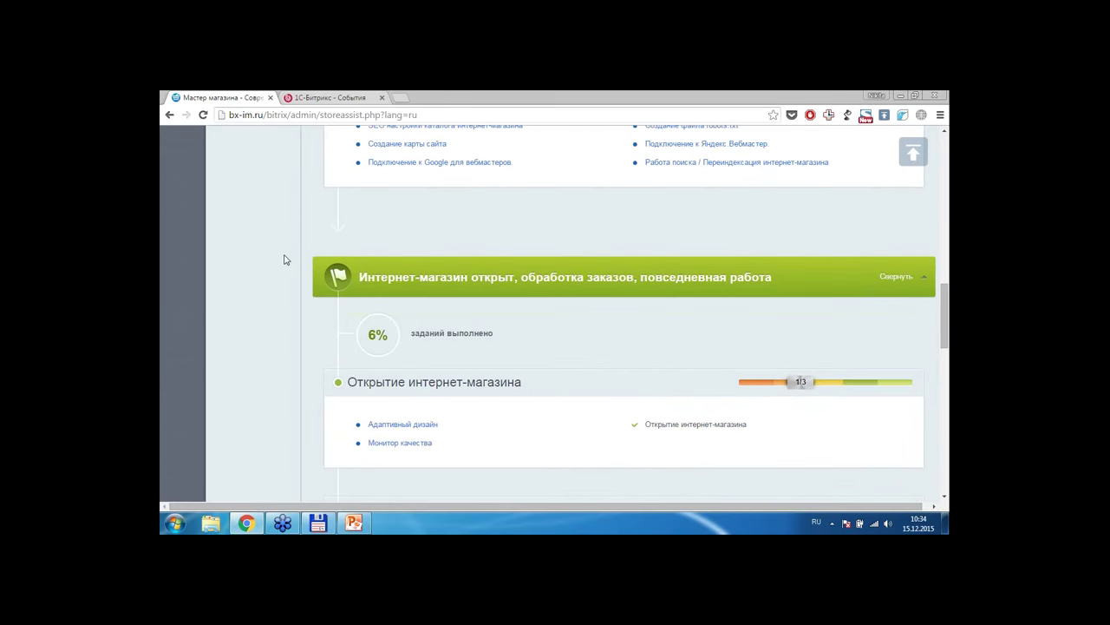
pyautogui.click(743, 295)
pyautogui.scroll(5, 535, 265)
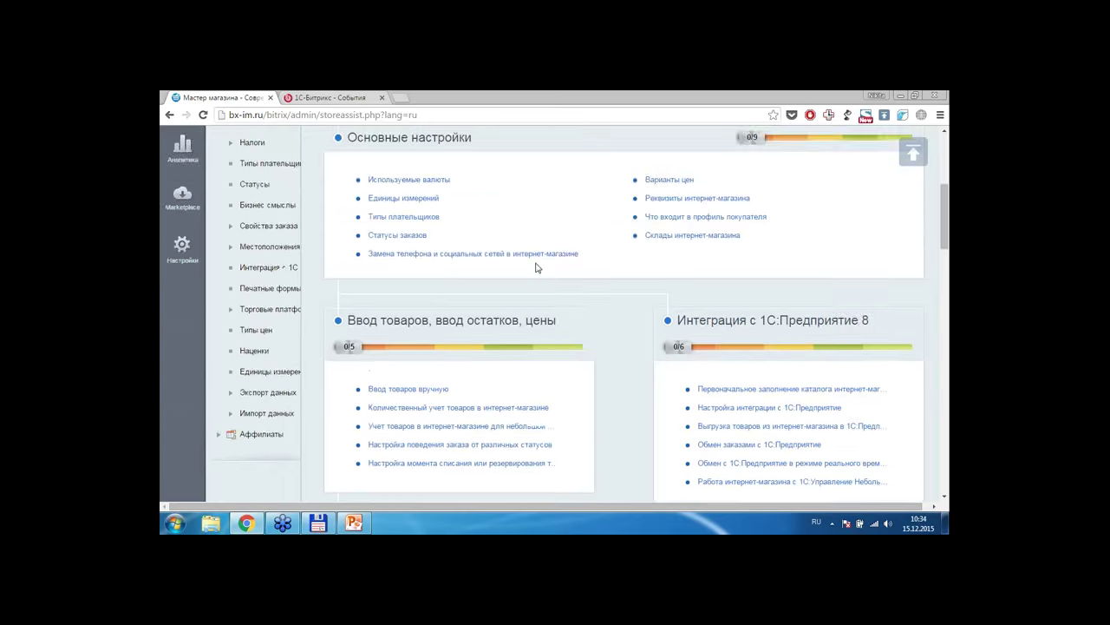
pyautogui.click(430, 269)
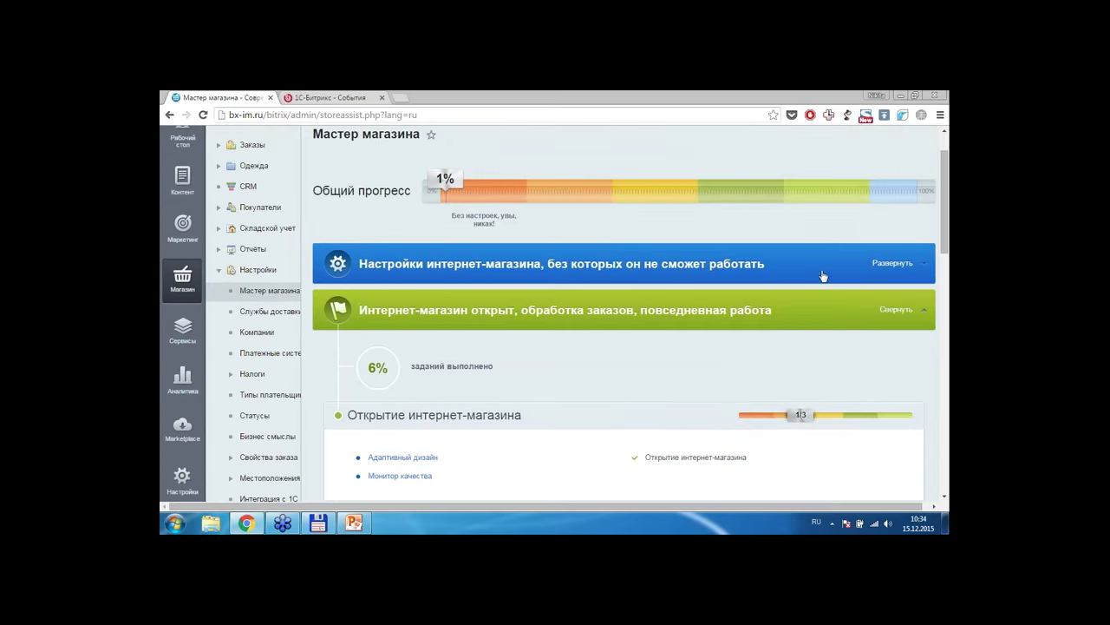
# - Expand the store maintenance task group and collapse the green open-store section
pyautogui.scroll(-1, 621, 190)
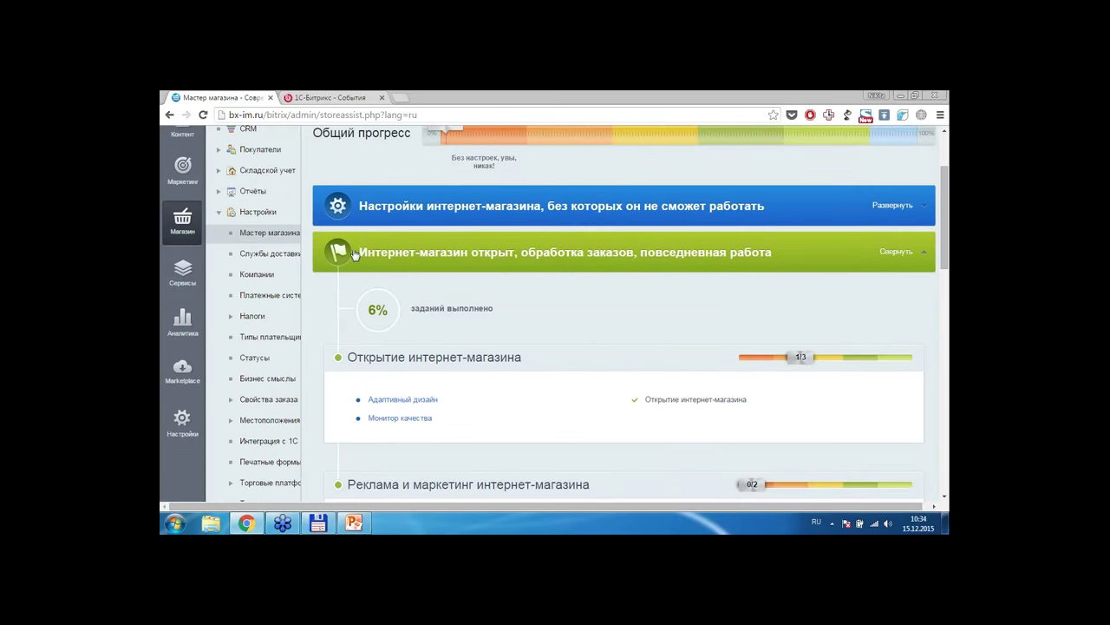
pyautogui.scroll(-1, 779, 282)
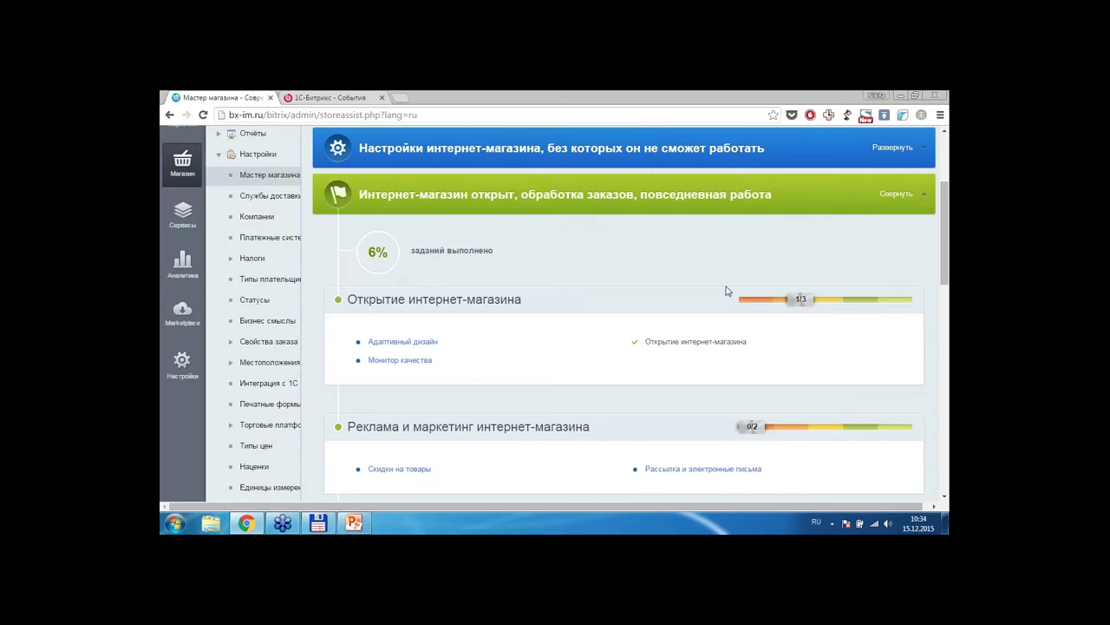
pyautogui.scroll(-8, 621, 247)
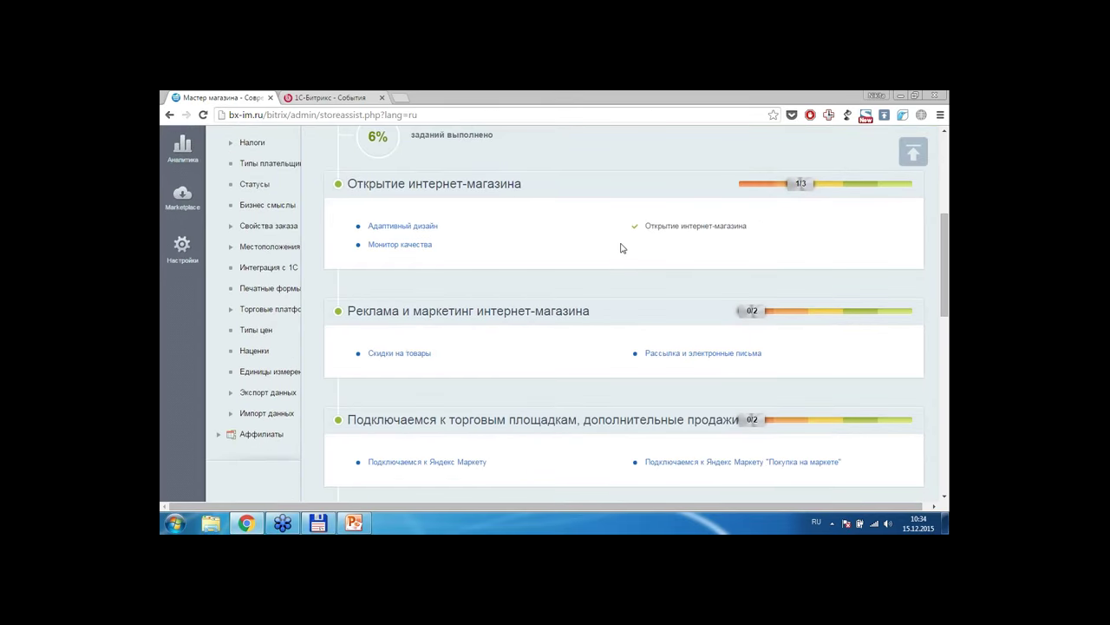
pyautogui.scroll(-1, 625, 276)
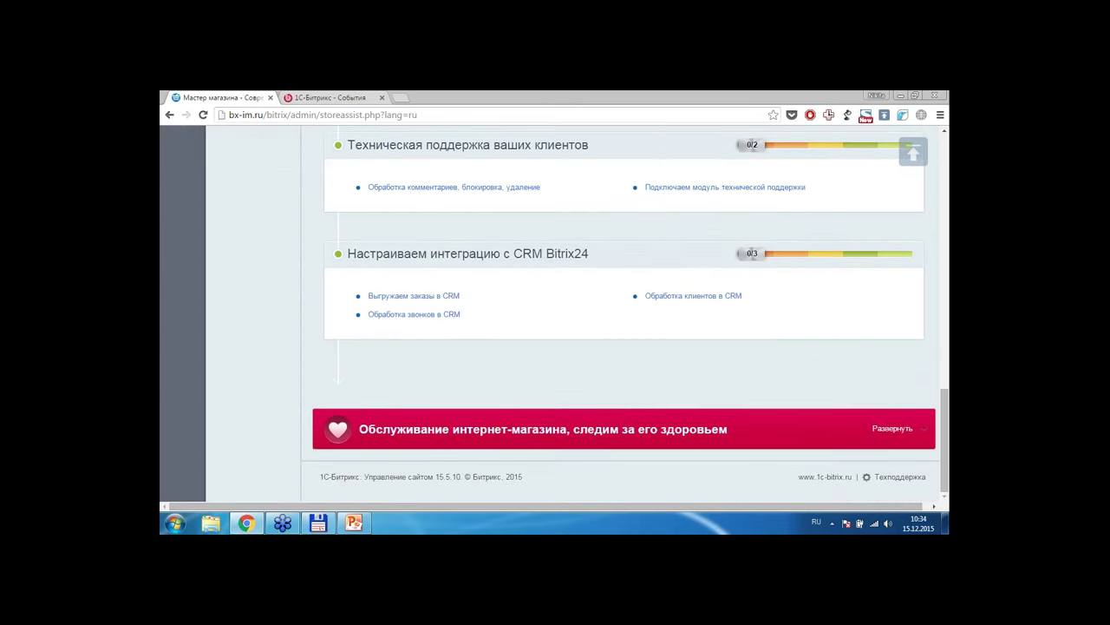
pyautogui.click(702, 437)
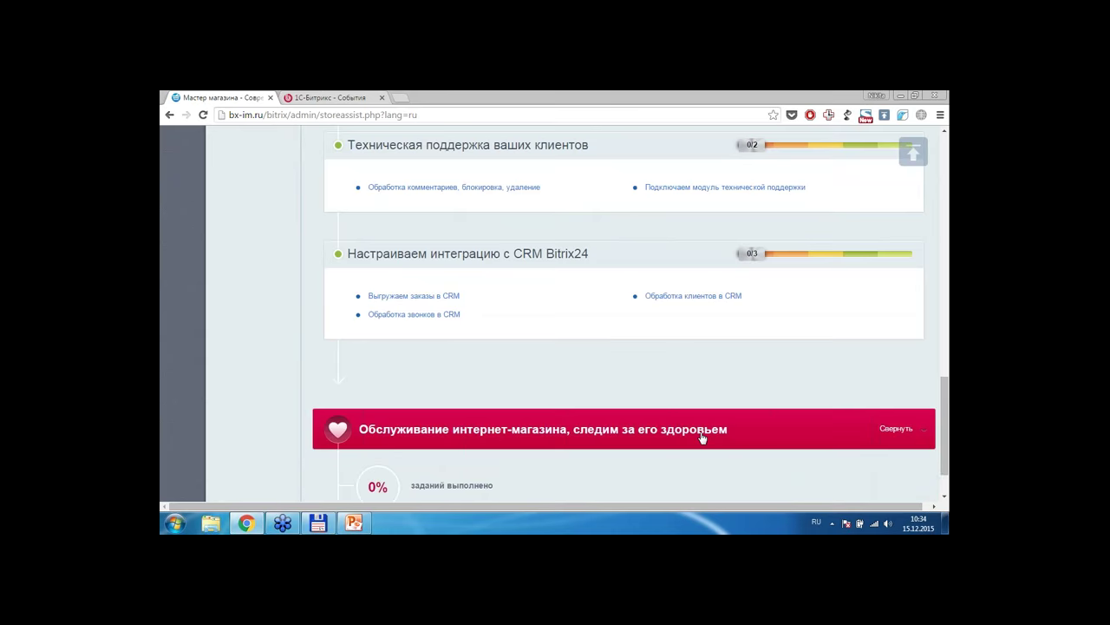
pyautogui.scroll(-3, 816, 354)
pyautogui.scroll(-2, 785, 339)
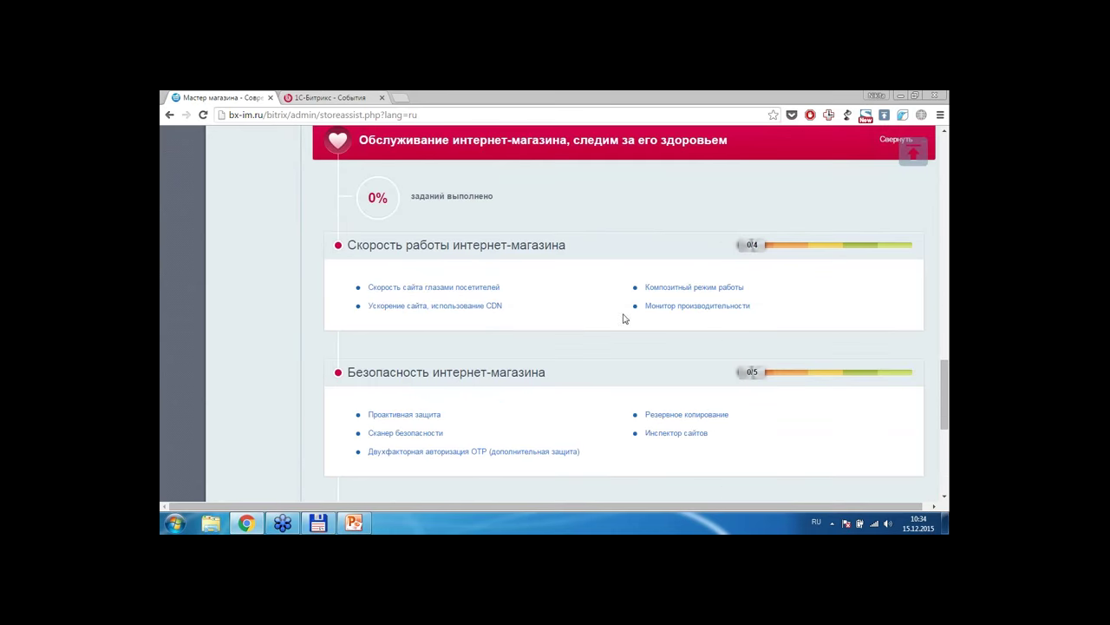
pyautogui.scroll(-3, 701, 325)
pyautogui.scroll(-3, 701, 325)
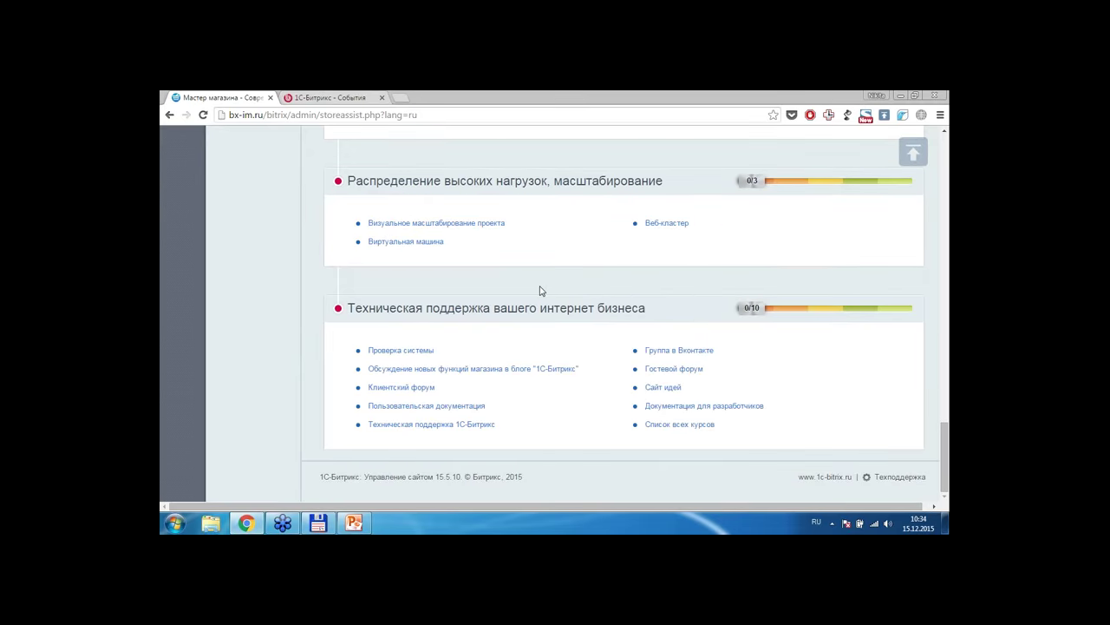
pyautogui.scroll(15, 637, 317)
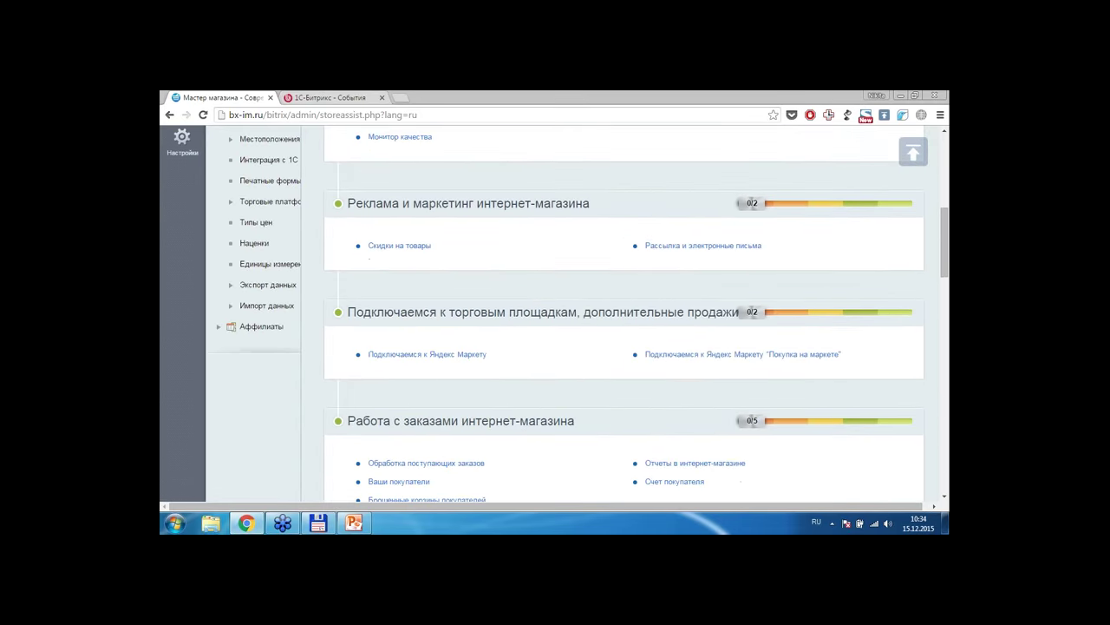
pyautogui.scroll(4, 642, 333)
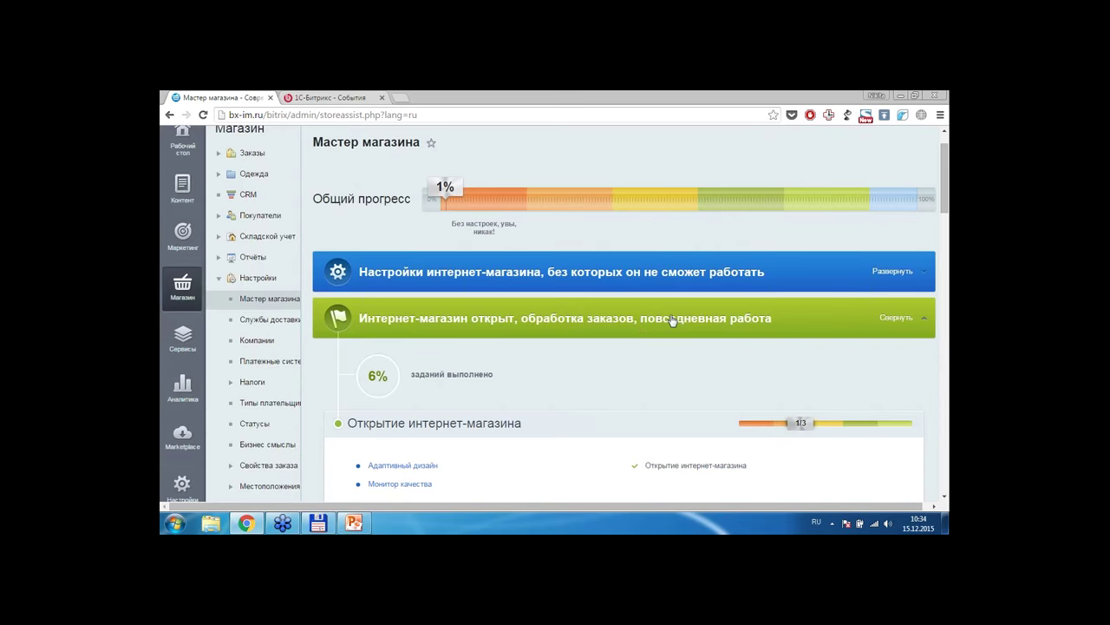
pyautogui.click(900, 322)
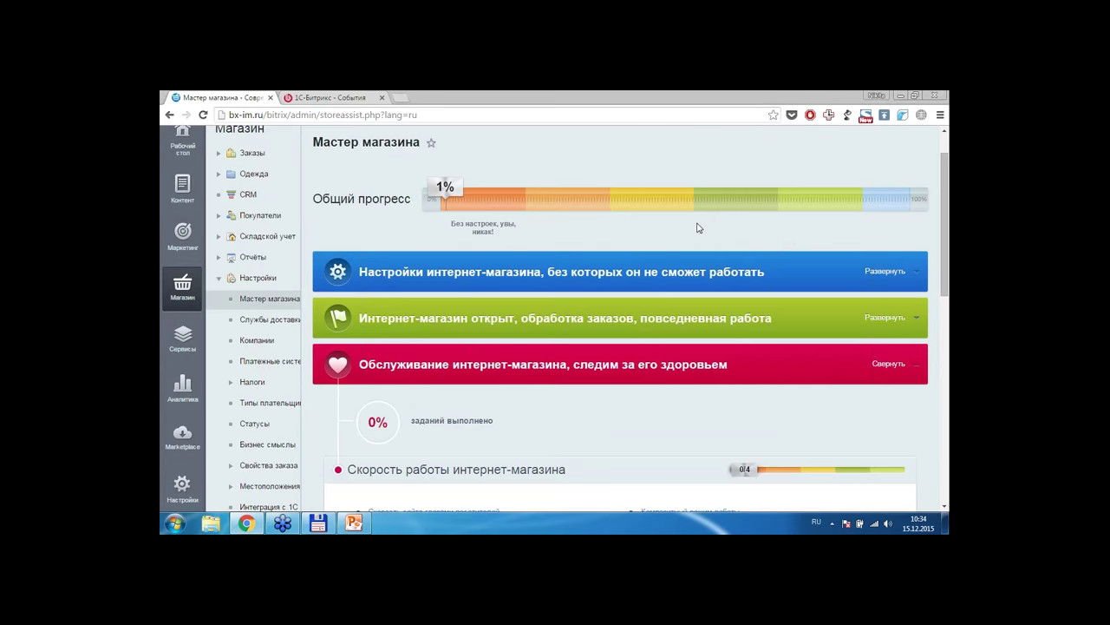
pyautogui.scroll(1, 760, 300)
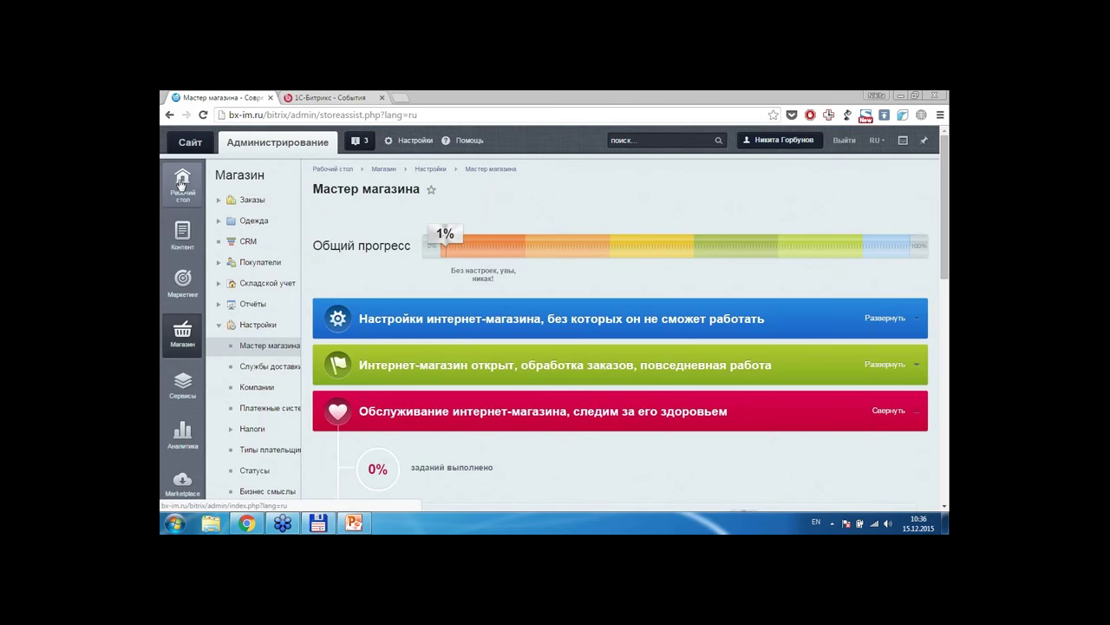
# - Show the Магазин section tree, briefly expanding and collapsing the Заказы branch
pyautogui.click(181, 184)
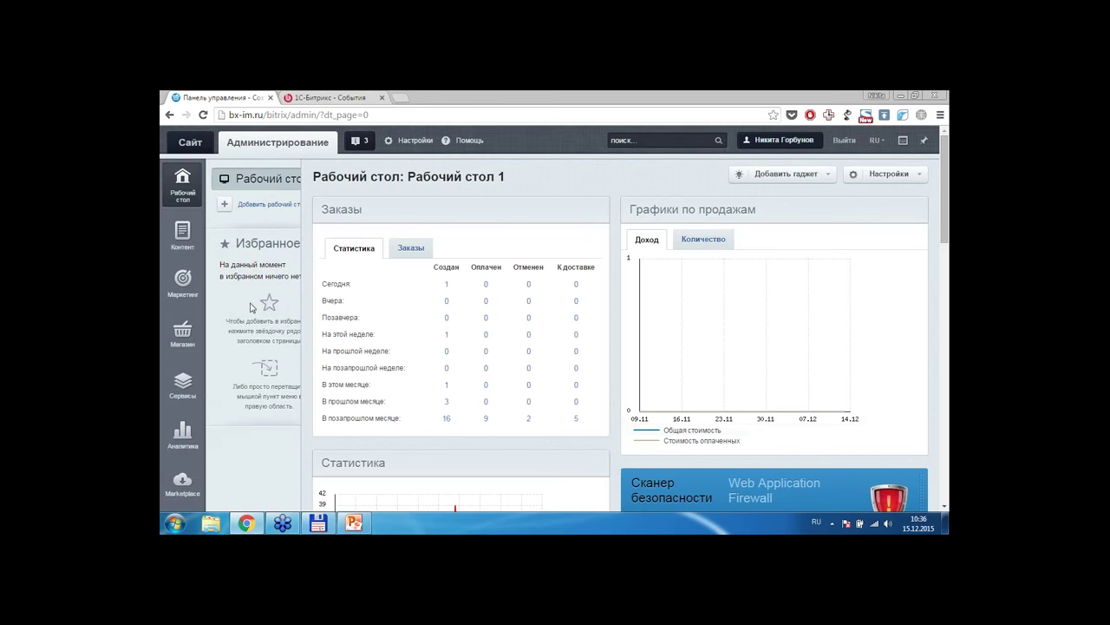
pyautogui.click(184, 328)
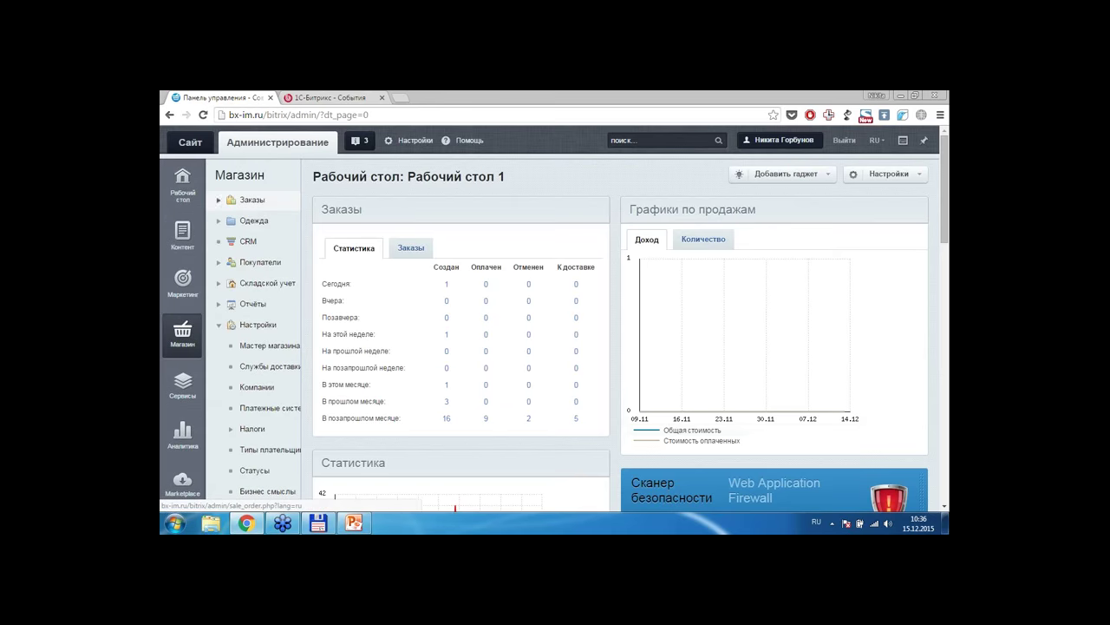
pyautogui.click(220, 201)
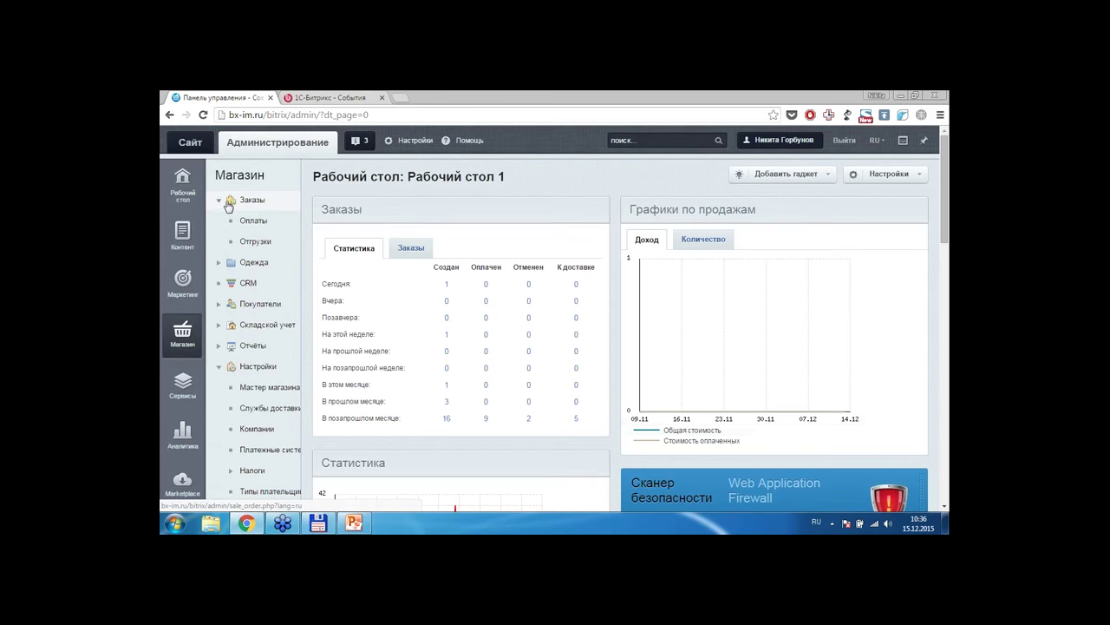
pyautogui.click(219, 200)
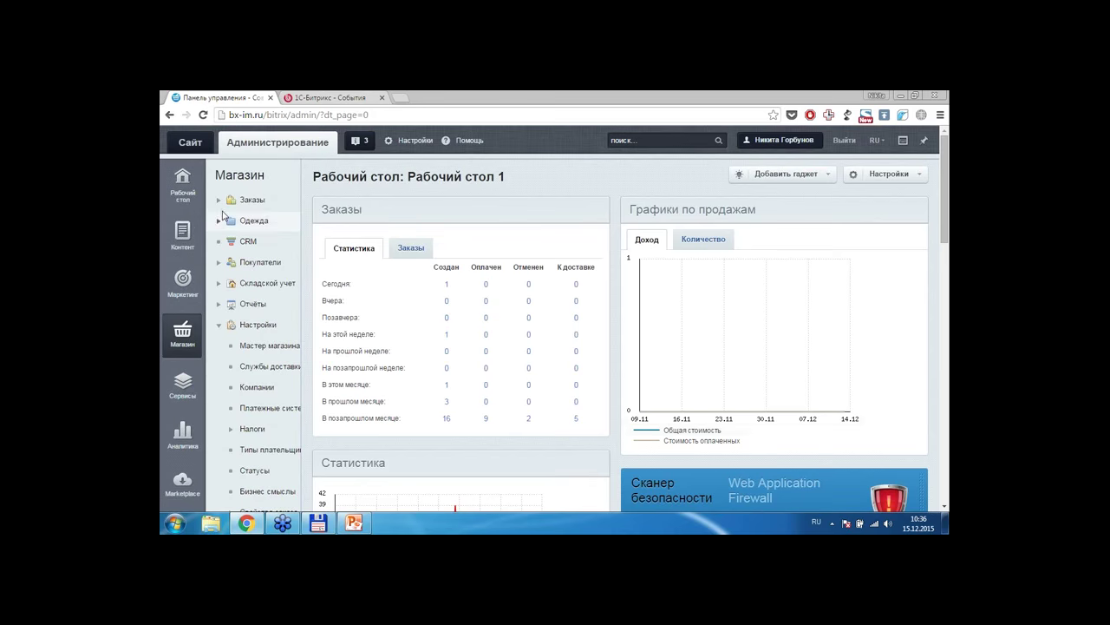
# - Drag Заказы, Триггерные рассылки and Пульс конверсии into Избранное and view the favourites list
pyautogui.moveTo(249, 200); pyautogui.dragTo(830, 309)
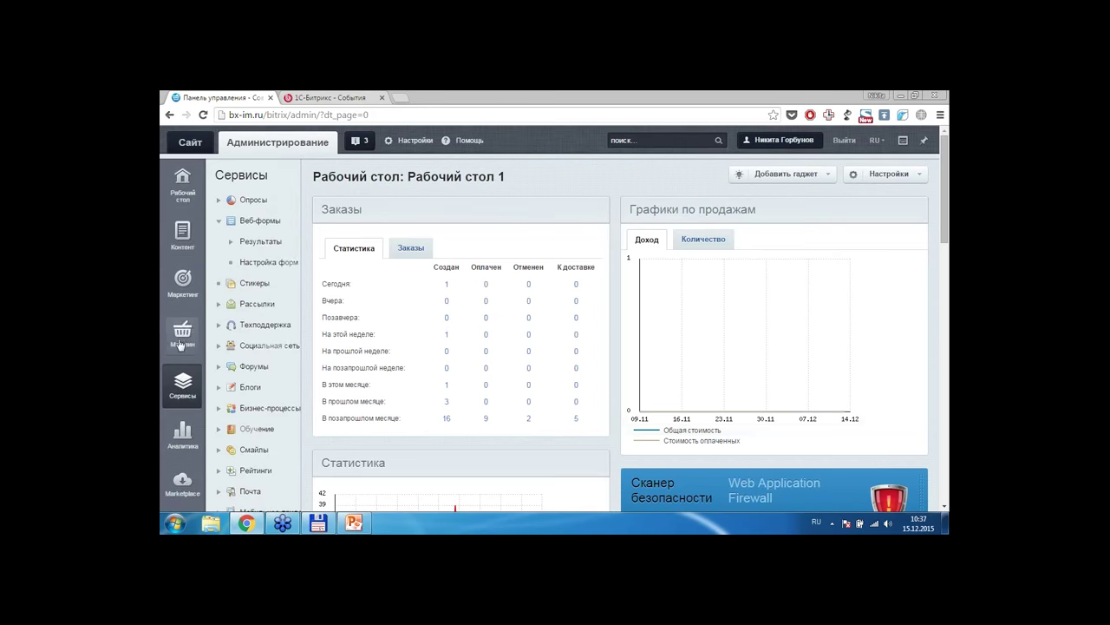
pyautogui.moveTo(189, 295)
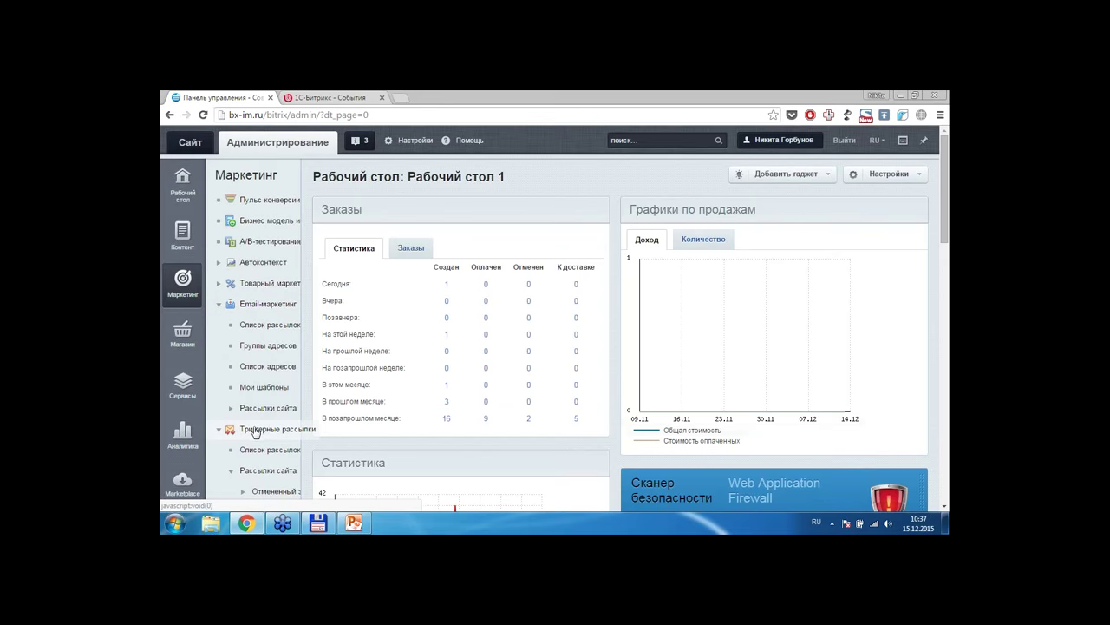
pyautogui.moveTo(255, 432); pyautogui.dragTo(788, 291)
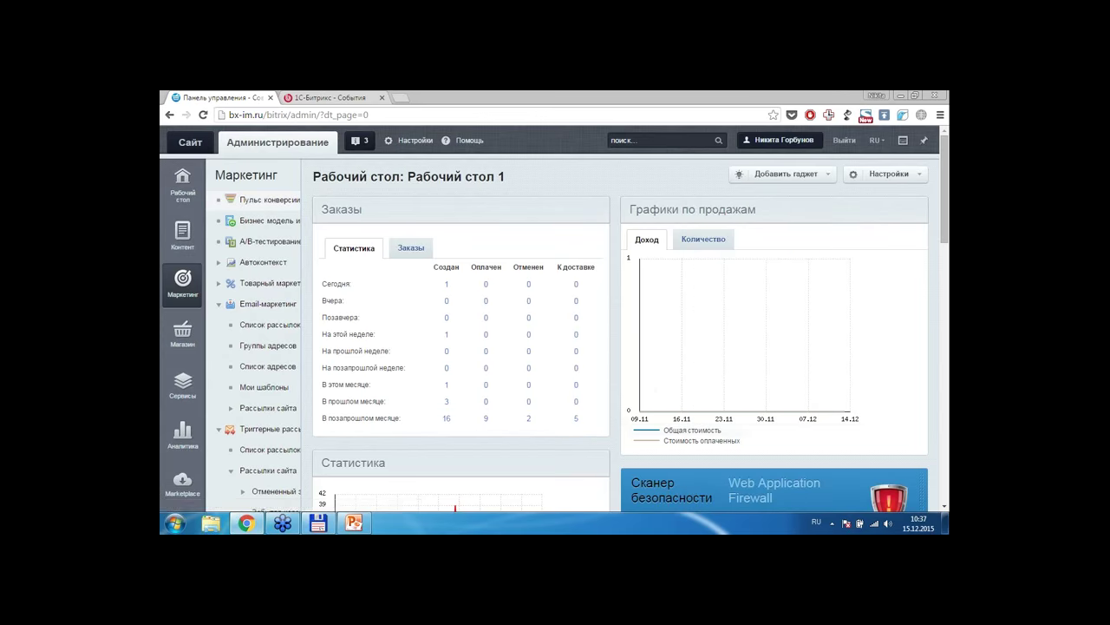
pyautogui.moveTo(256, 202); pyautogui.dragTo(902, 310)
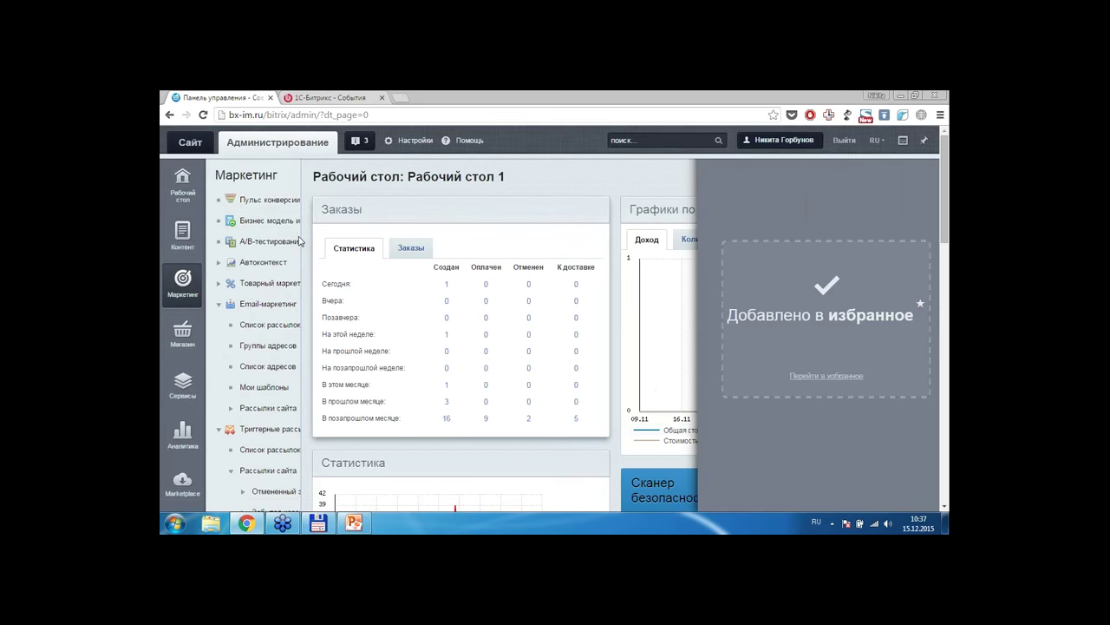
pyautogui.click(192, 195)
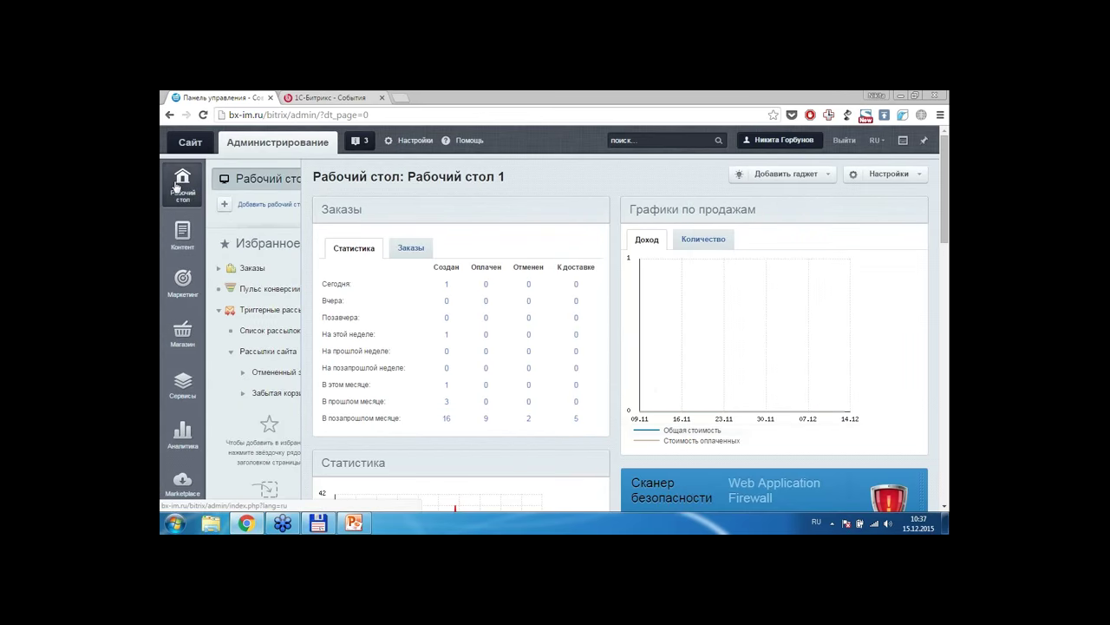
pyautogui.click(219, 310)
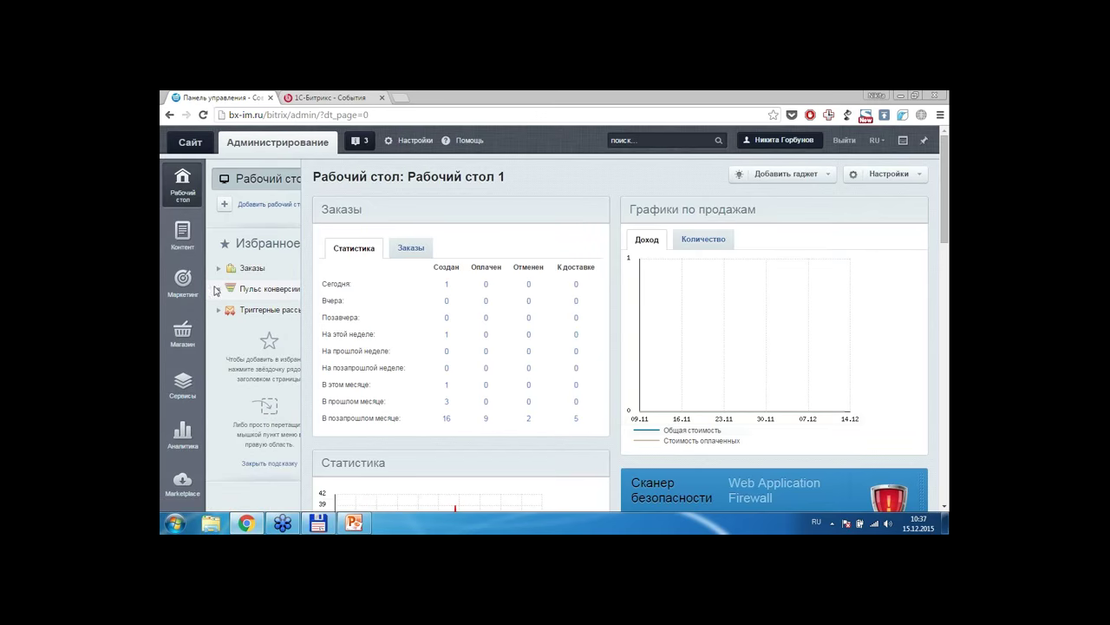
# - Open the Пульс конверсии summary page, then drag it onto Удалить из избранного
pyautogui.click(243, 289)
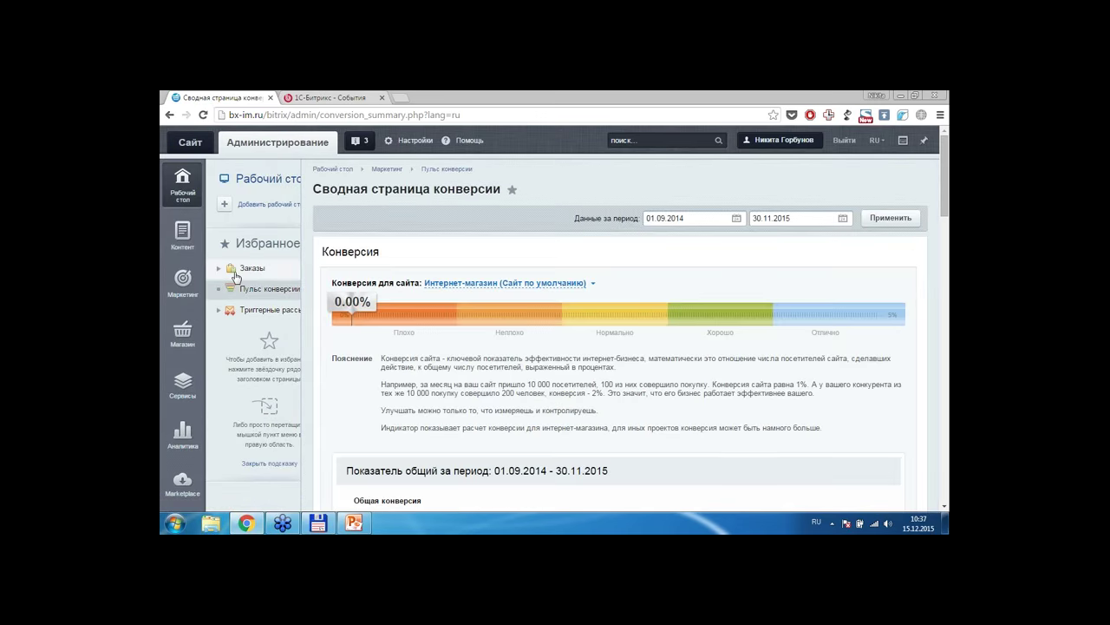
pyautogui.scroll(-5, 234, 276)
pyautogui.scroll(5, 234, 276)
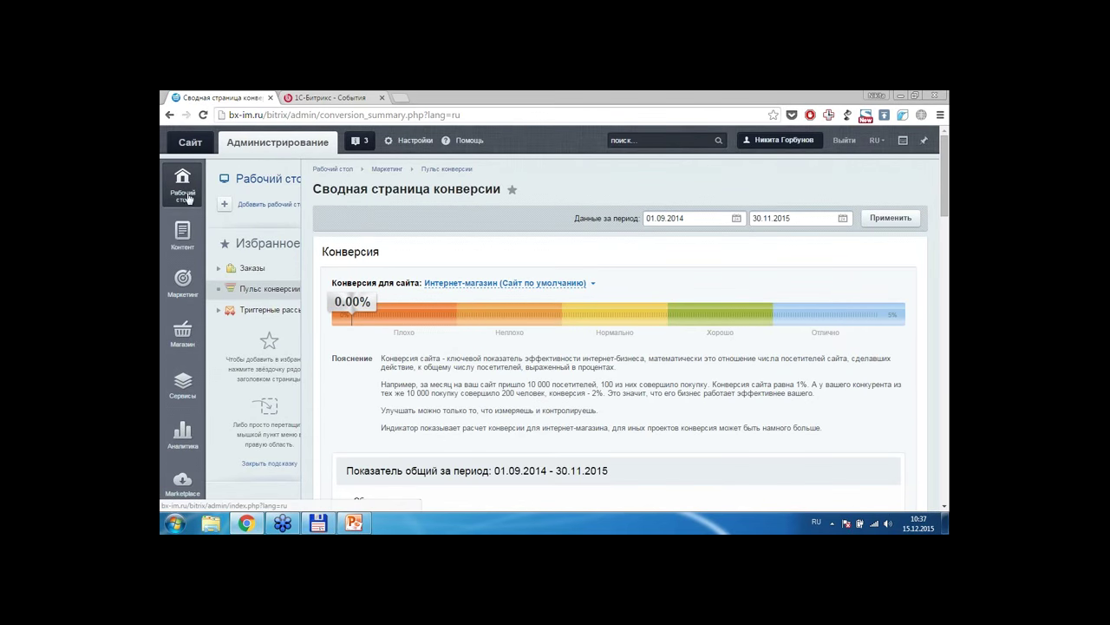
pyautogui.click(184, 233)
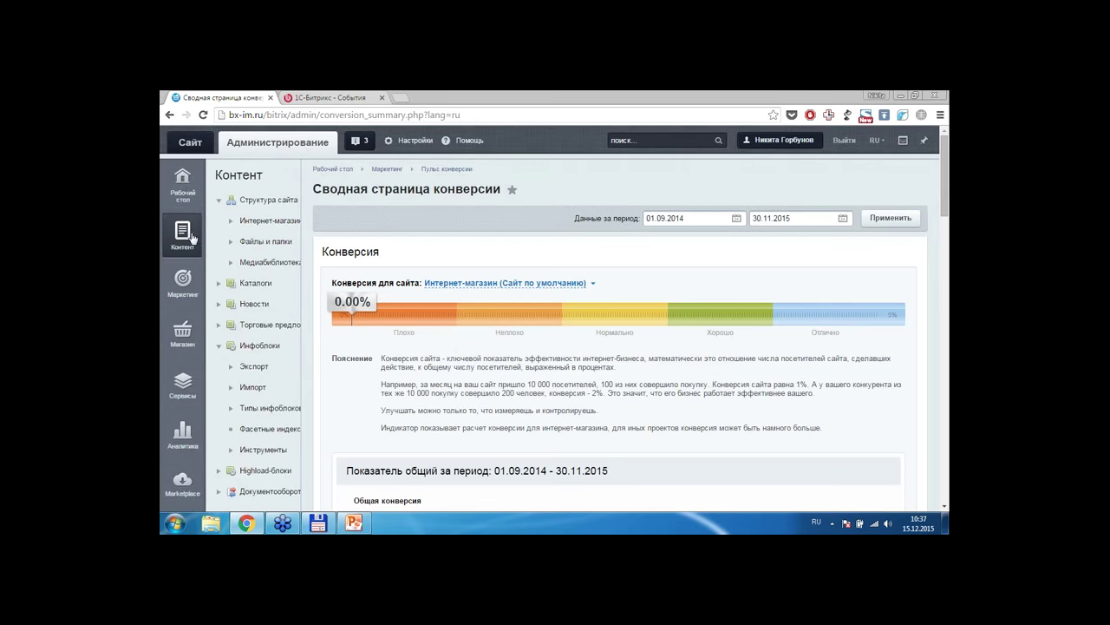
pyautogui.click(188, 185)
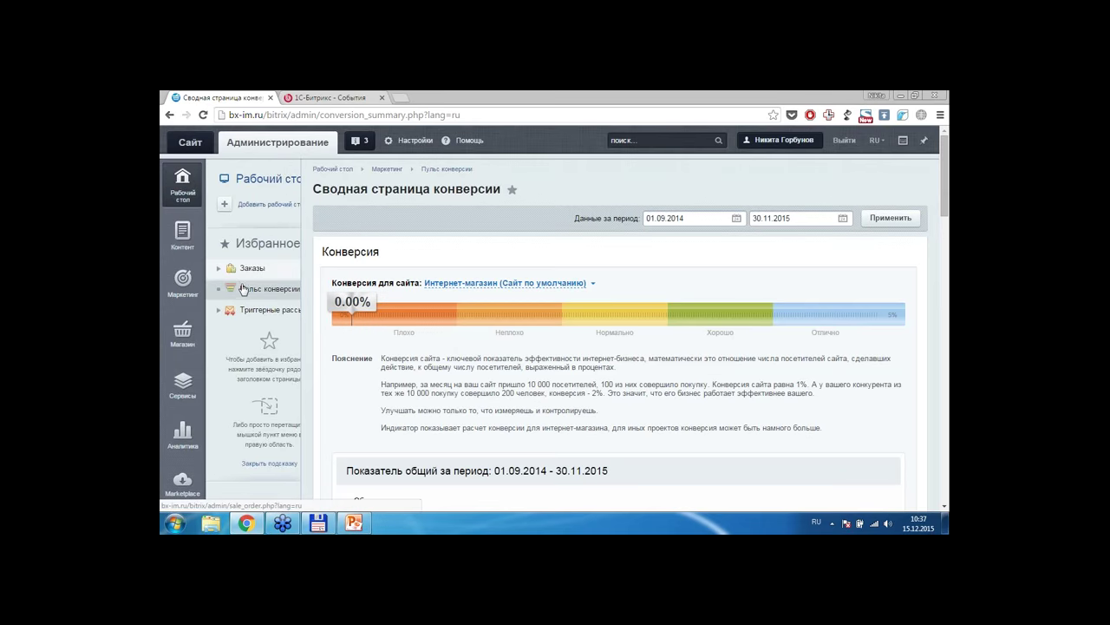
pyautogui.moveTo(243, 291); pyautogui.dragTo(818, 302)
# - Browse the content tree's Структура сайта and Новости branches, then widen the Маркетинг side menu
pyautogui.click(182, 234)
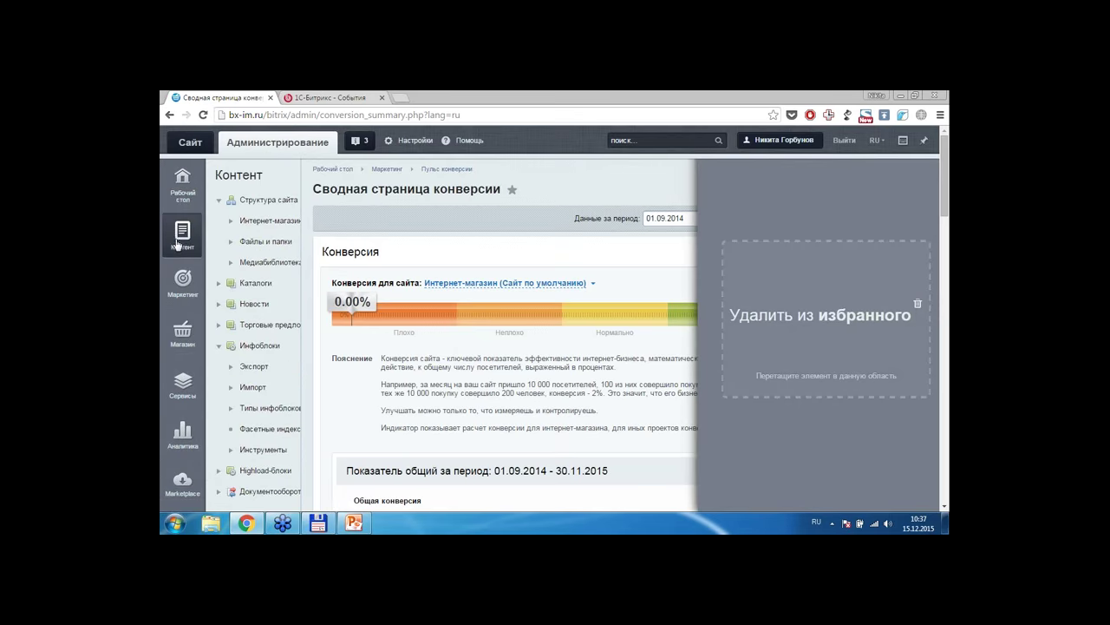
pyautogui.click(219, 202)
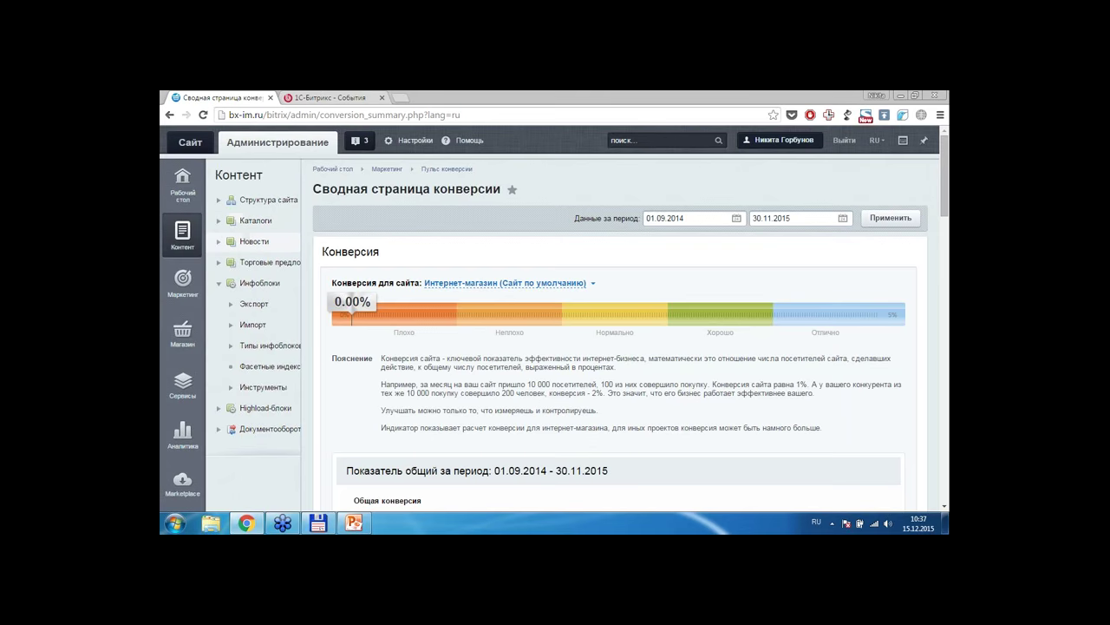
pyautogui.click(221, 243)
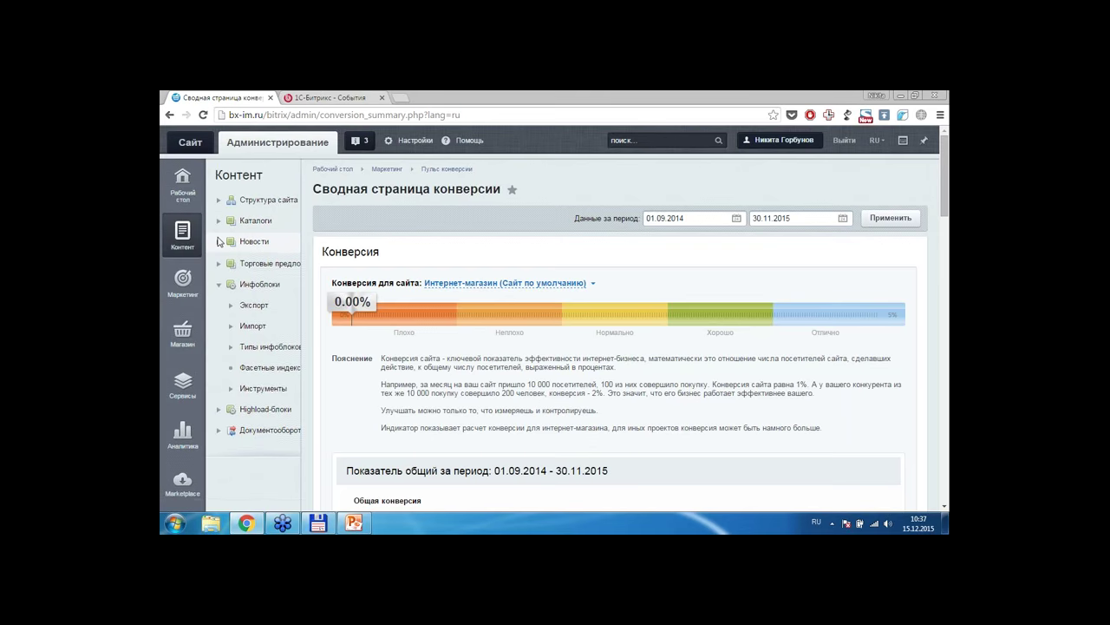
pyautogui.click(221, 244)
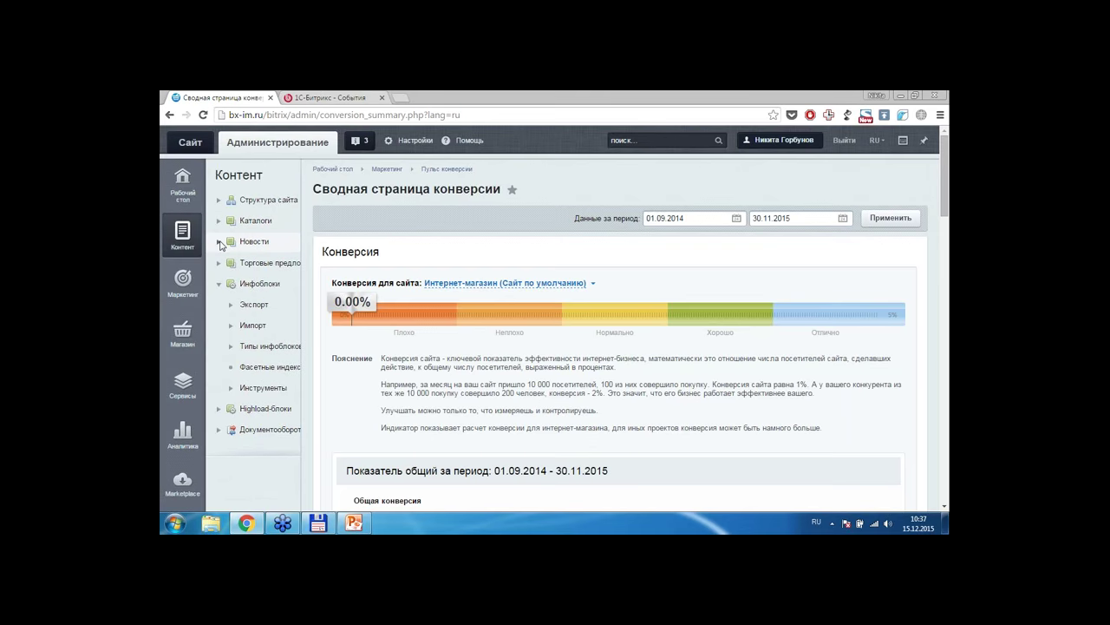
pyautogui.click(182, 279)
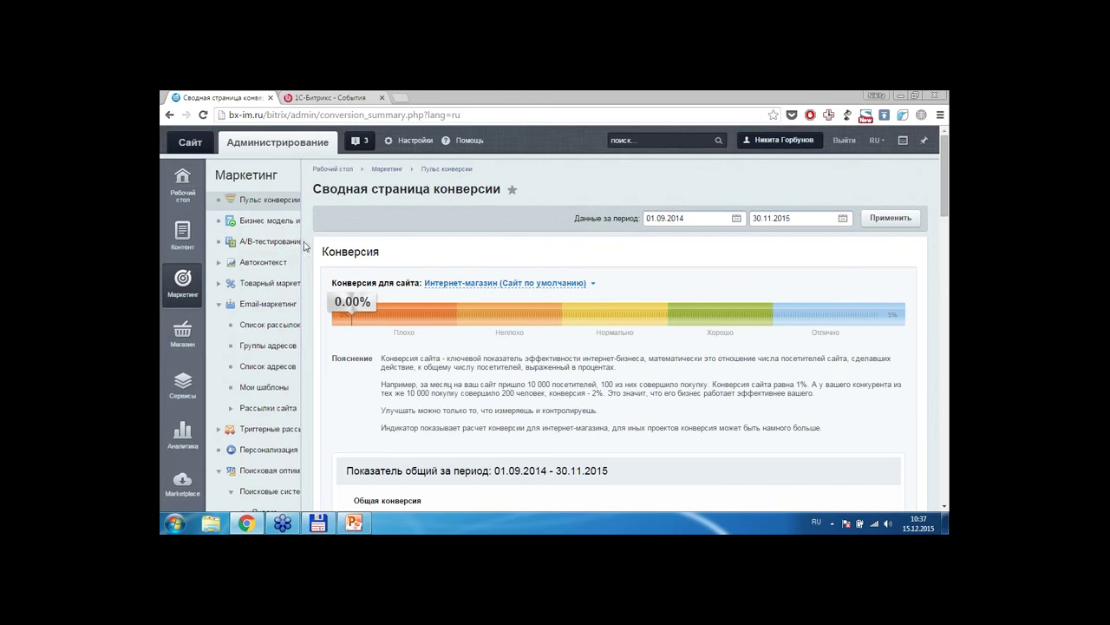
pyautogui.moveTo(302, 245); pyautogui.dragTo(417, 236)
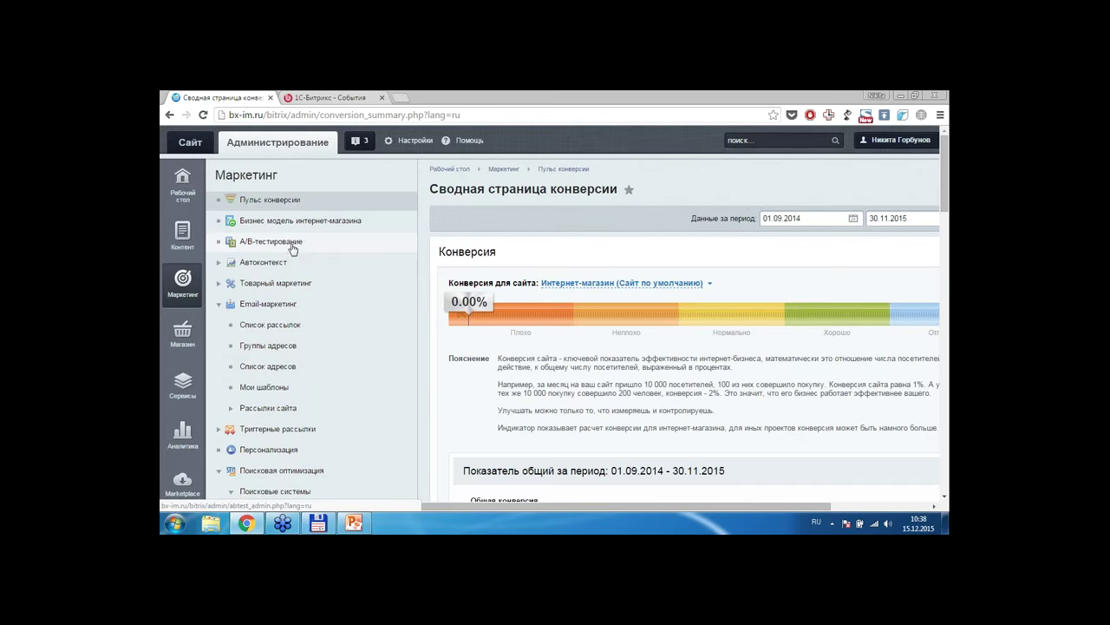
# - View the Бизнес модель интернет-магазина profitability page, then go to A/B-тестирование
pyautogui.click(289, 222)
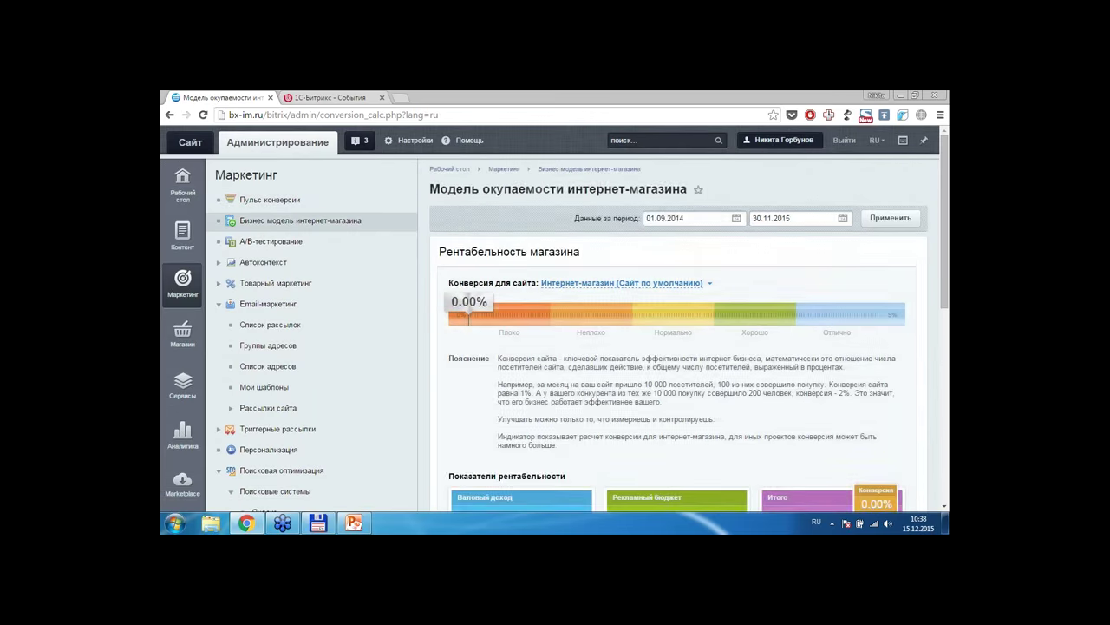
pyautogui.scroll(-6, 421, 260)
pyautogui.scroll(6, 422, 260)
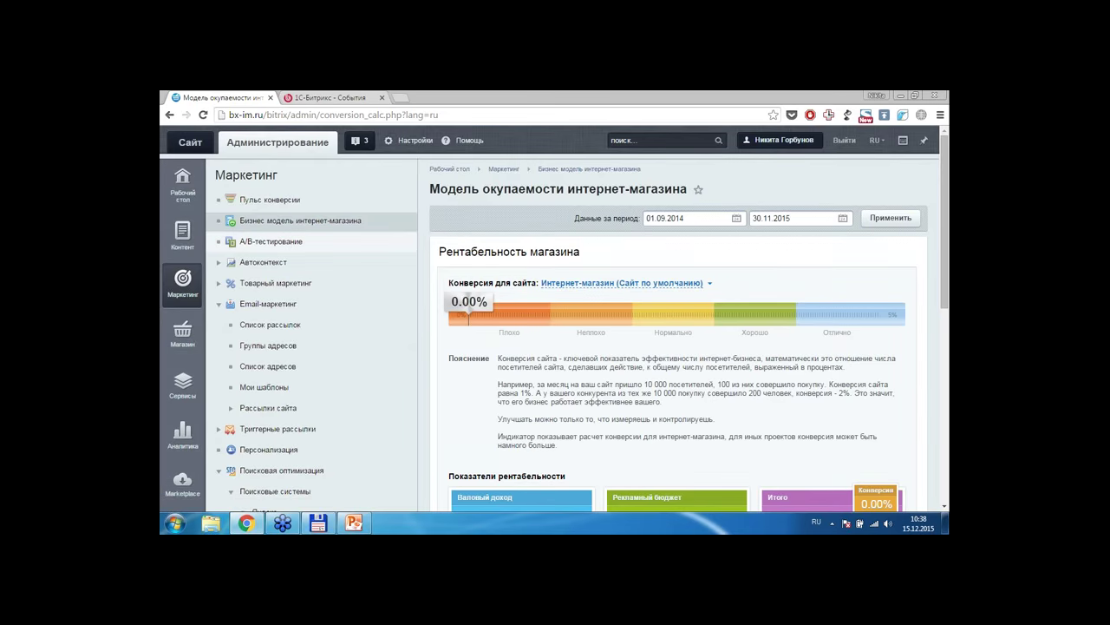
pyautogui.click(346, 237)
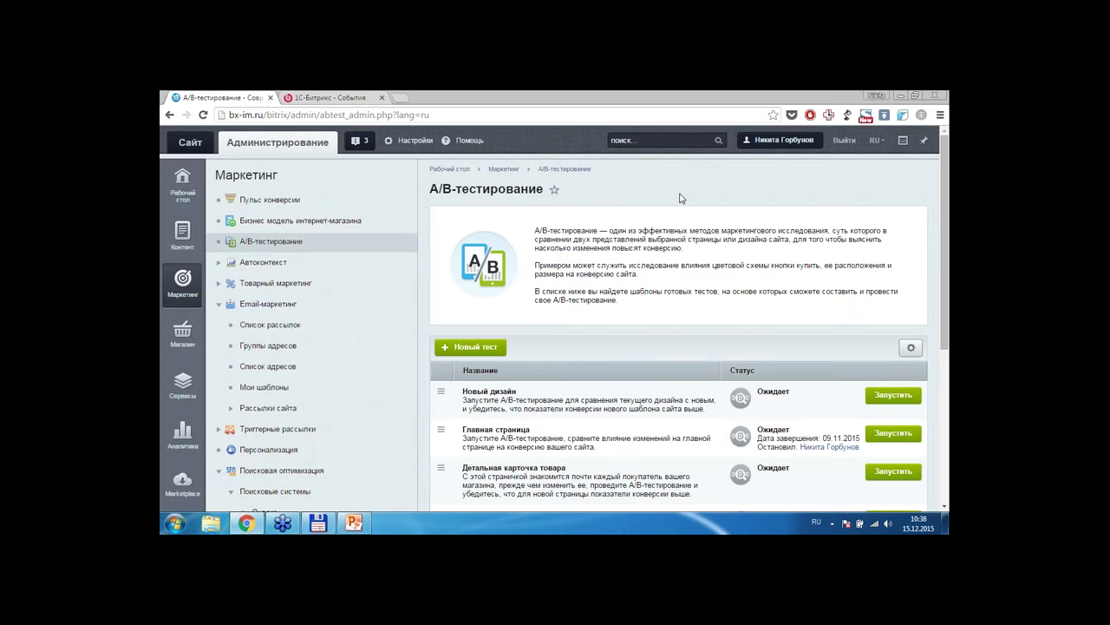
# - Scroll the A/B-тестирование template list, then expand Автоконтекст to show its Яндекс Директ campaigns
pyautogui.scroll(-1, 681, 199)
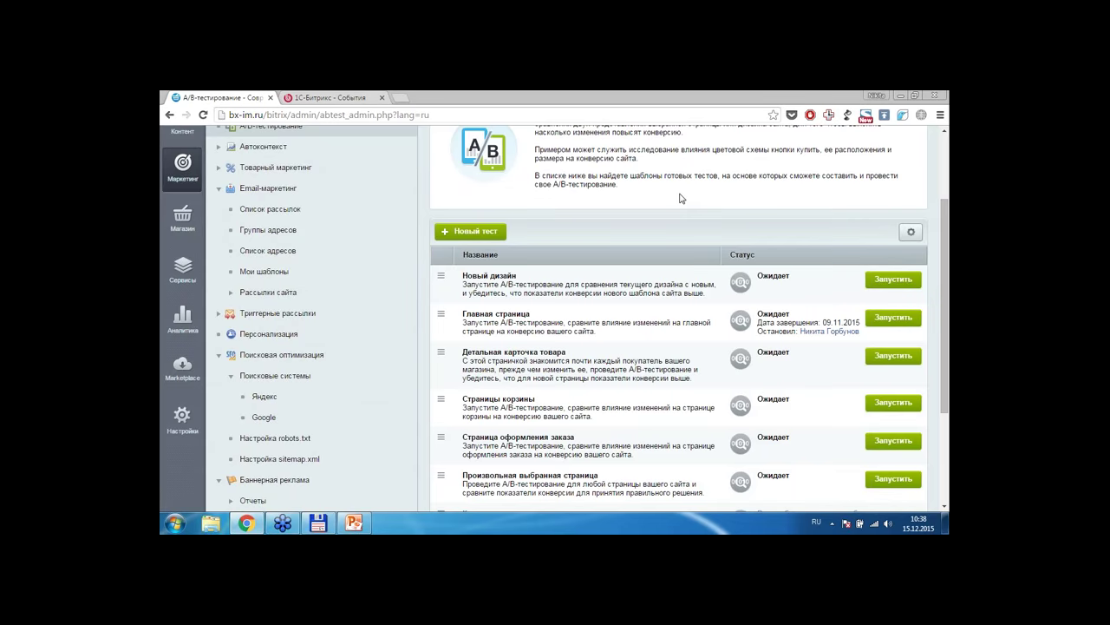
pyautogui.scroll(1, 681, 199)
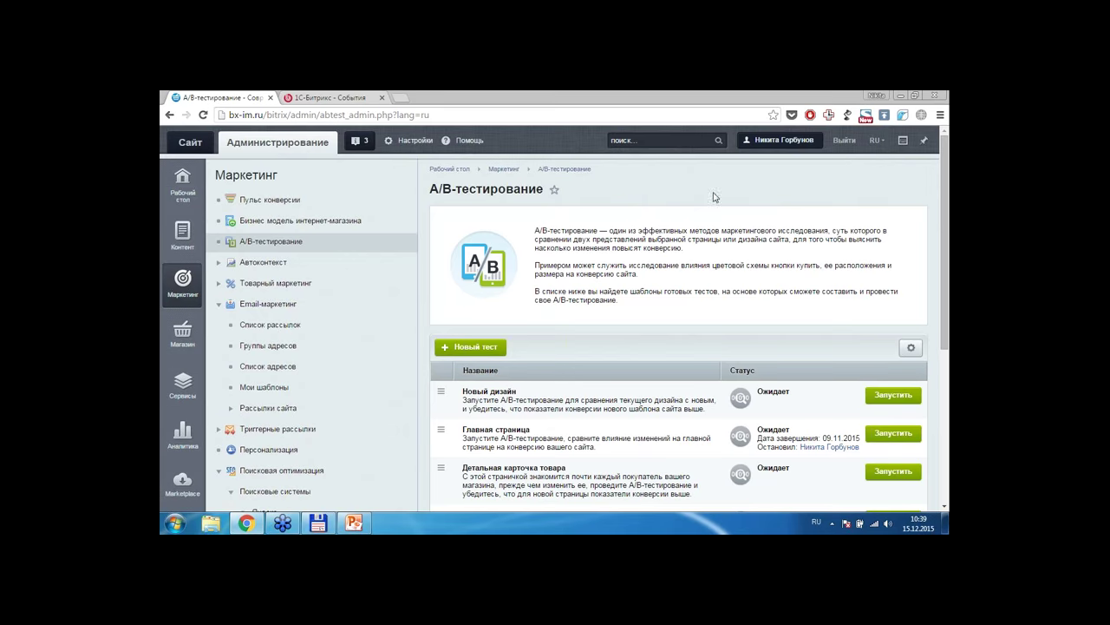
pyautogui.click(253, 262)
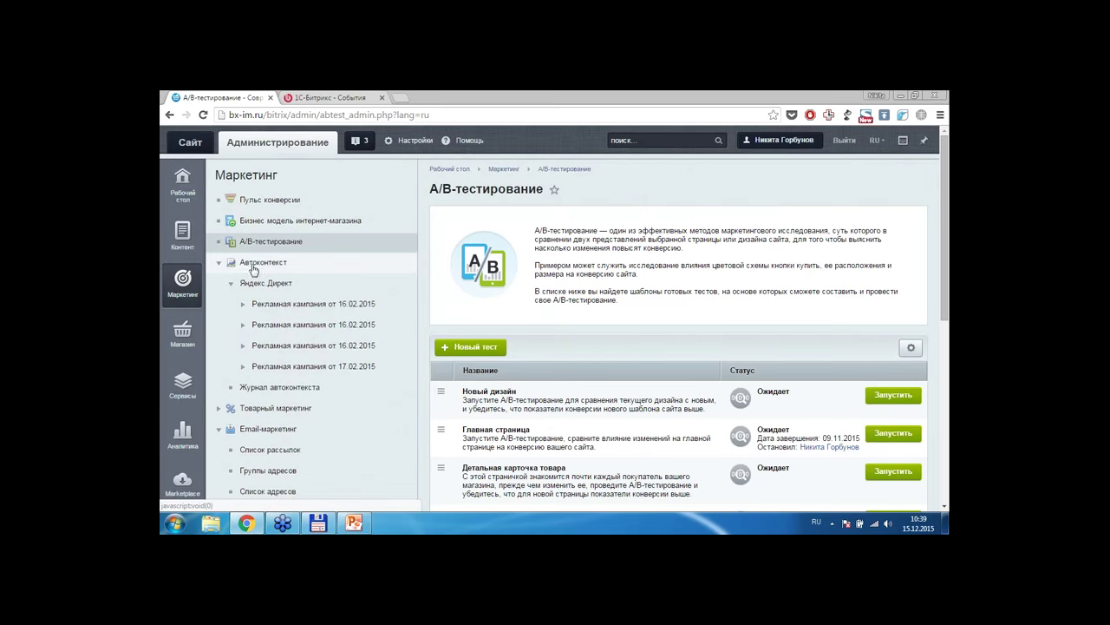
# - Open the Яндекс Директ draft campaigns page, collapse Email-маркетинг, then open Персонализация
pyautogui.click(261, 283)
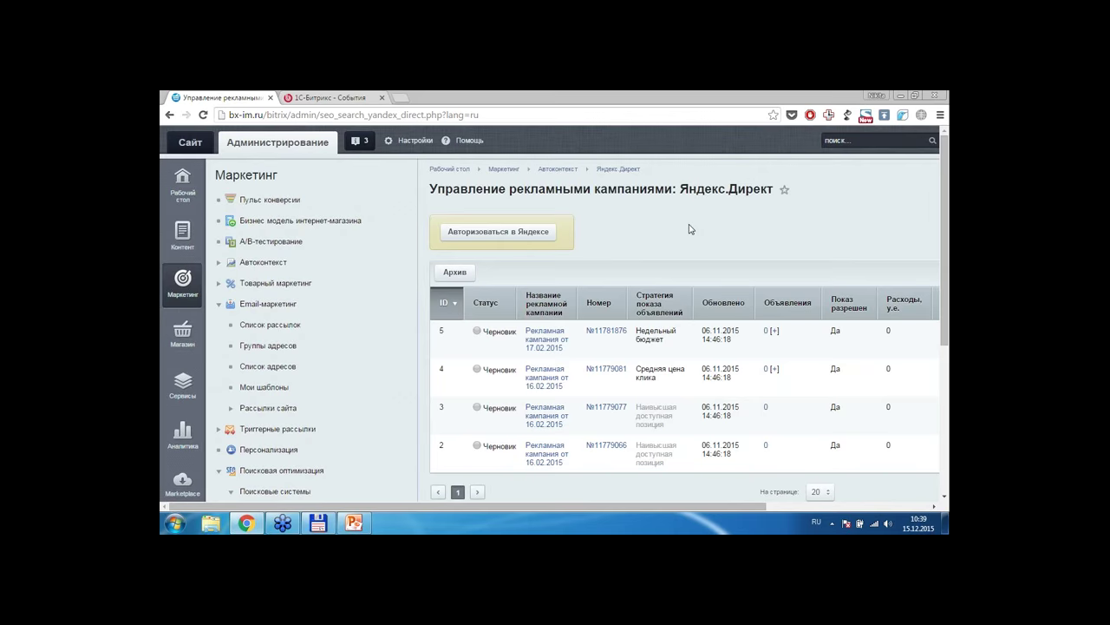
pyautogui.click(219, 305)
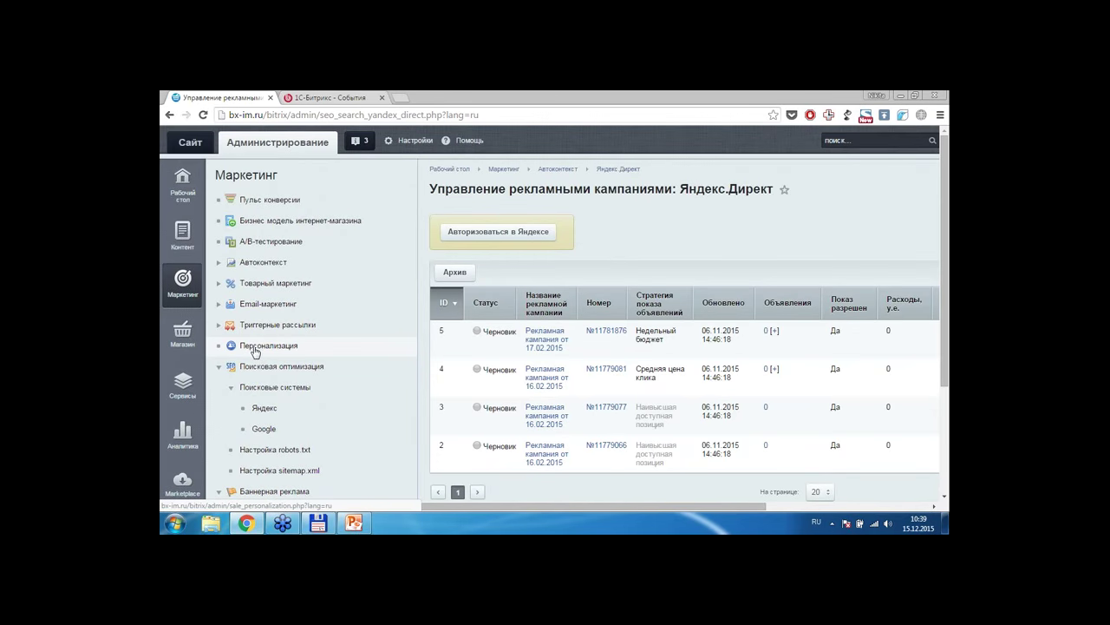
pyautogui.click(254, 349)
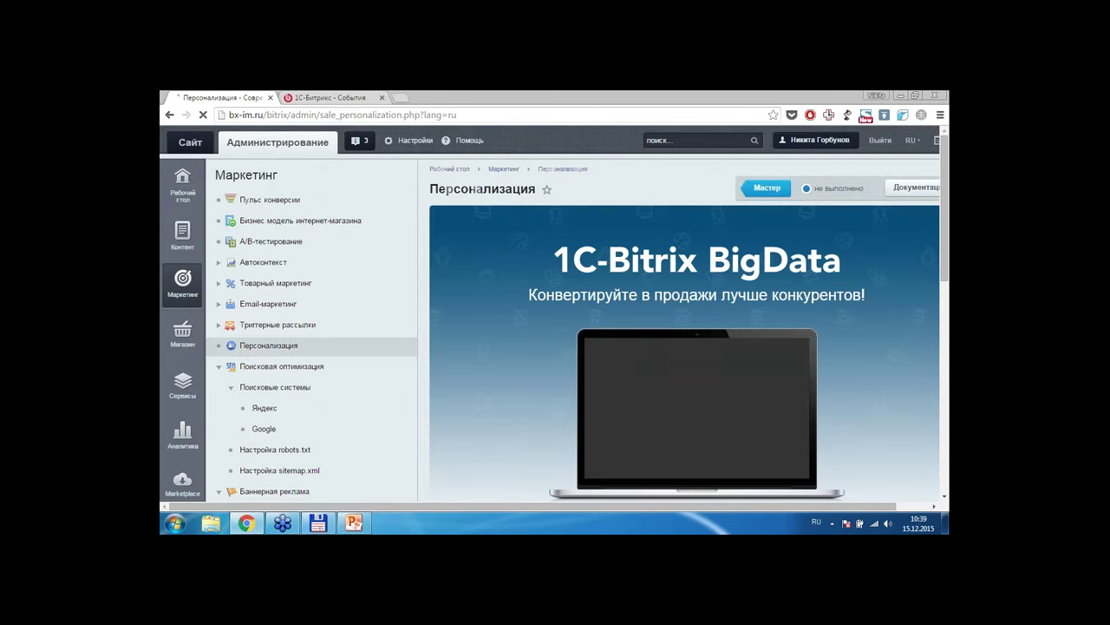
# - Look over the Персонализация BigData page and start its embedded YouTube intro video
pyautogui.scroll(-1, 523, 300)
pyautogui.scroll(-3, 523, 300)
pyautogui.scroll(3, 523, 300)
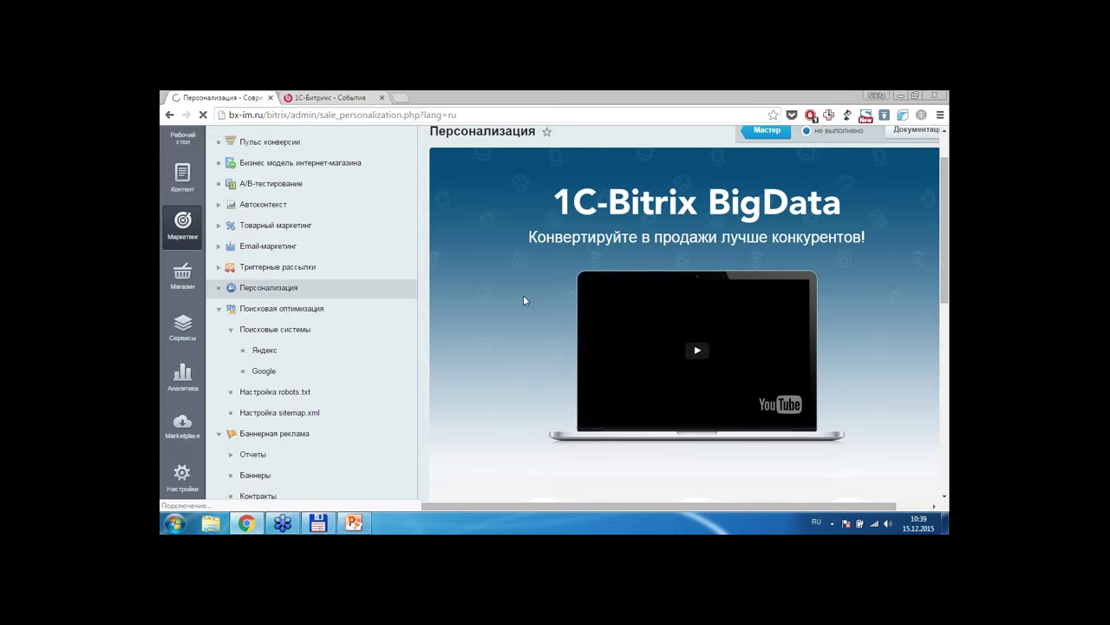
pyautogui.scroll(-3, 523, 300)
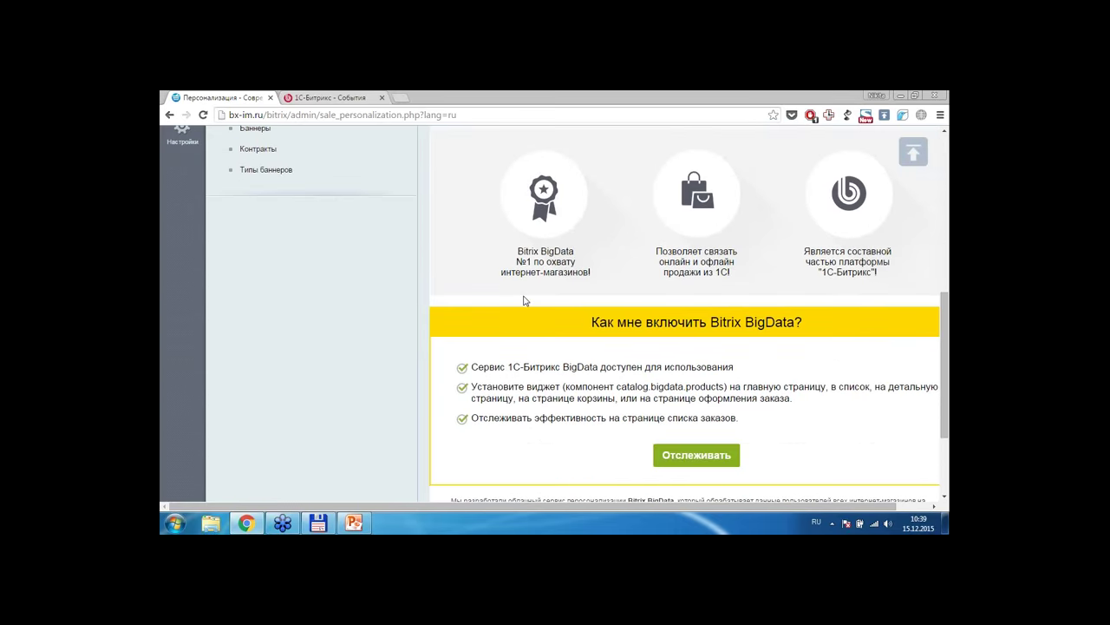
pyautogui.scroll(3, 523, 300)
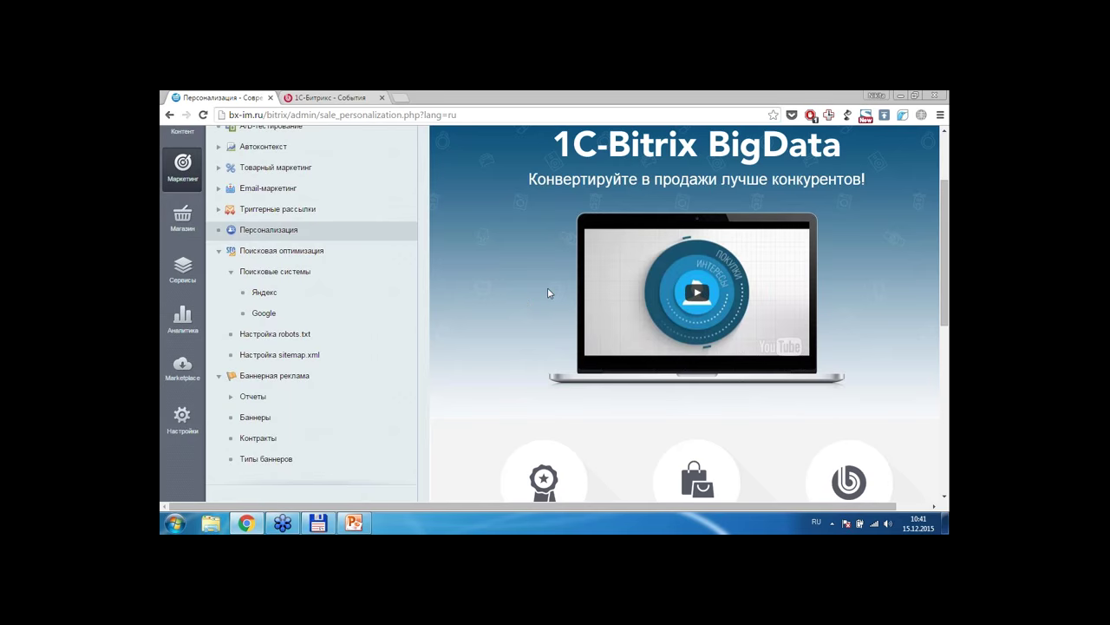
pyautogui.click(697, 291)
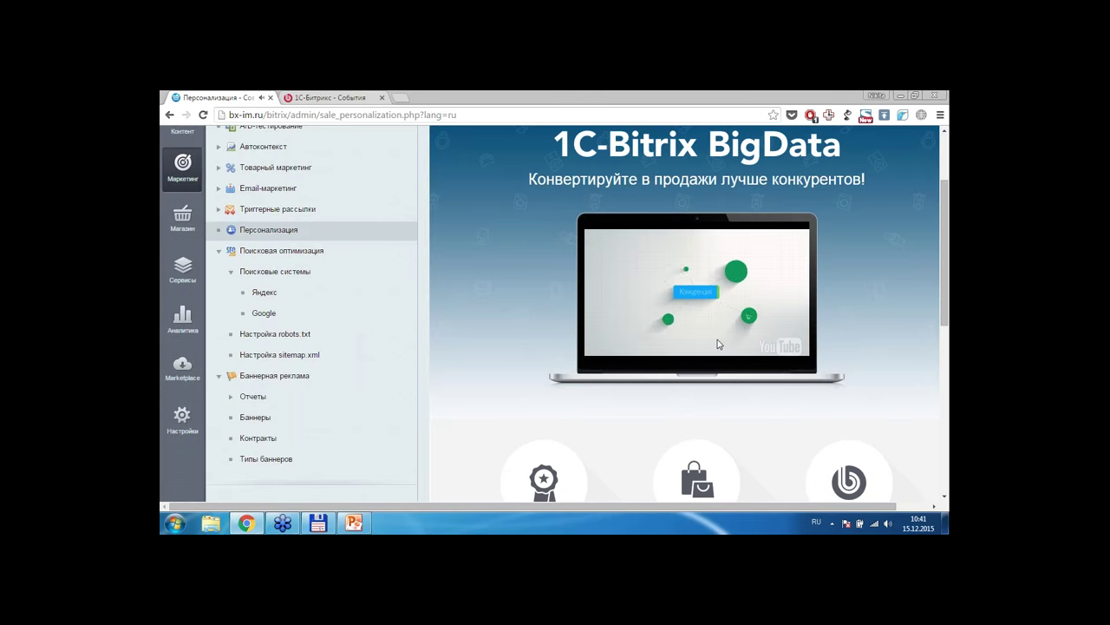
pyautogui.scroll(-4, 685, 321)
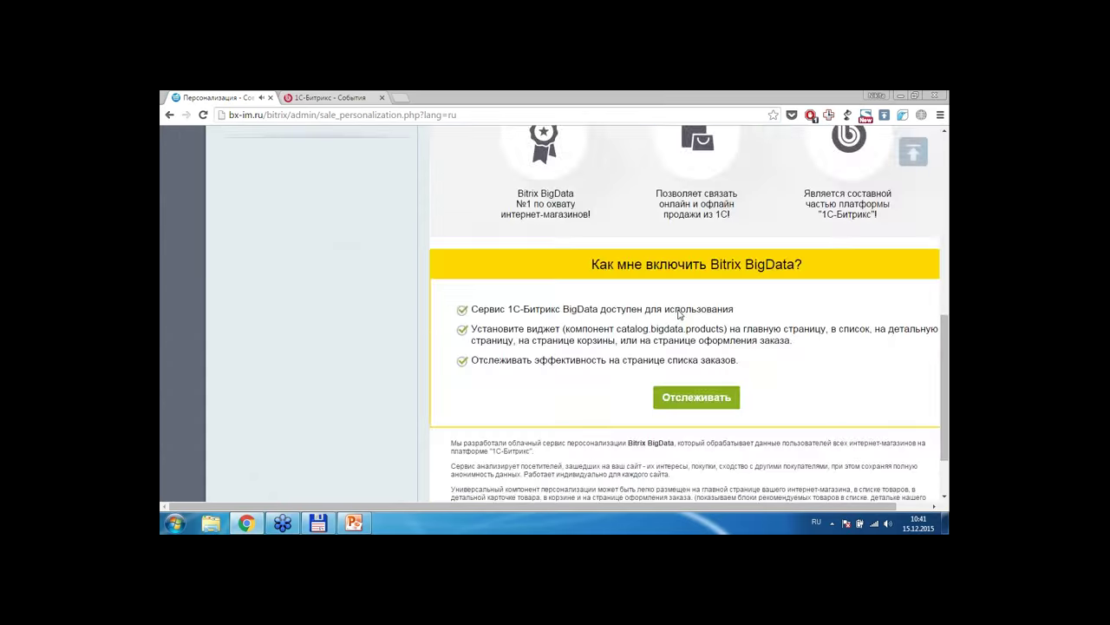
pyautogui.scroll(4, 676, 286)
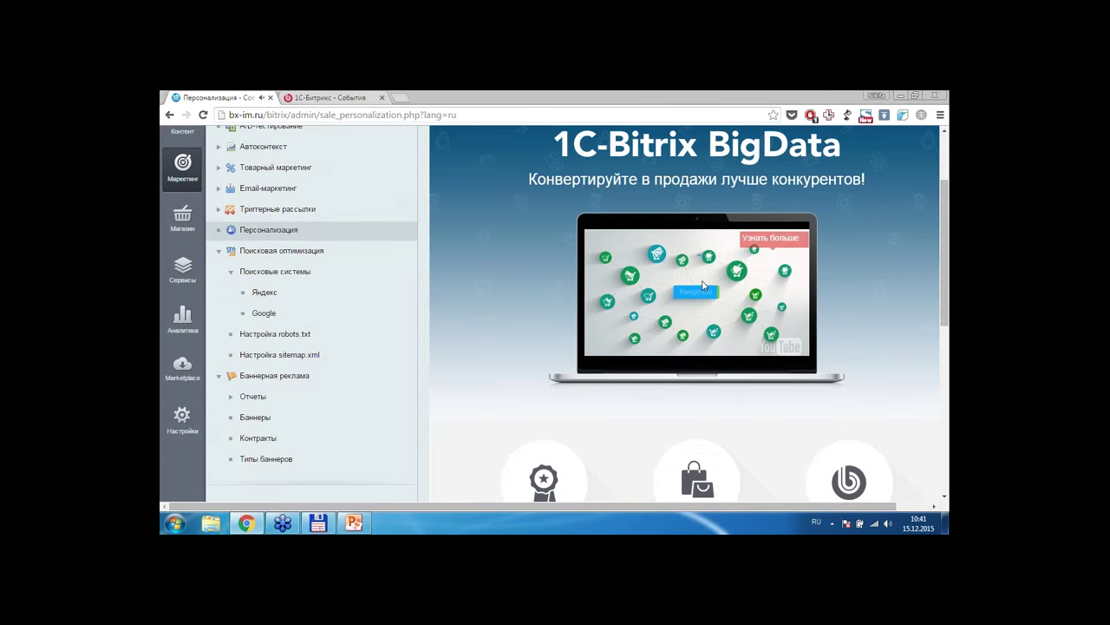
pyautogui.scroll(1, 703, 284)
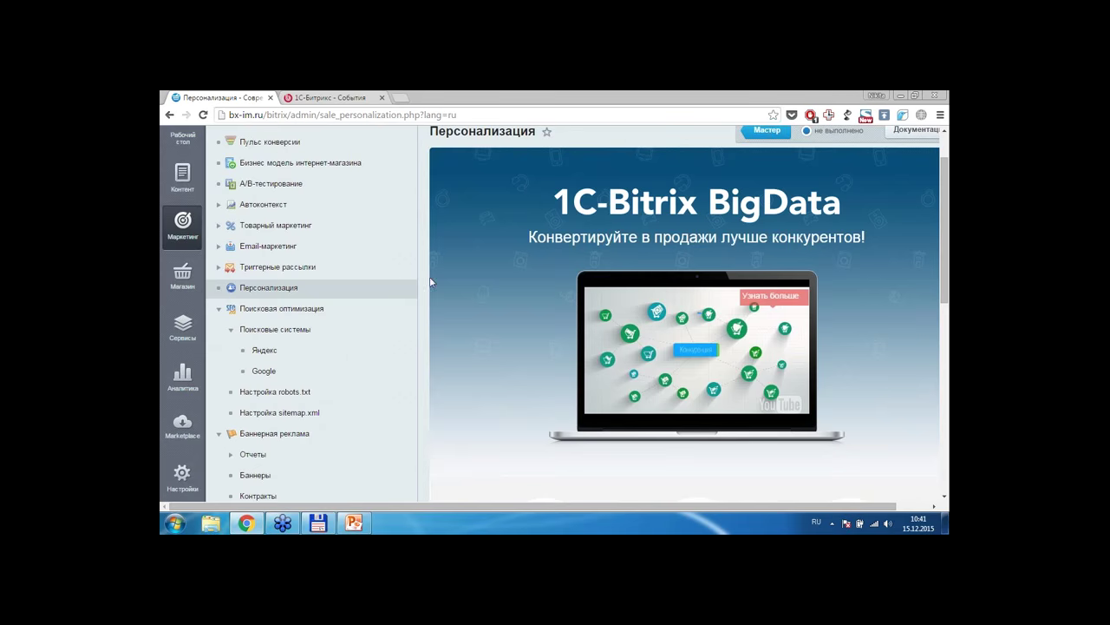
# - Browse the Магазин and Сервисы sidebar sections, collapsing Поисковая оптимизация and Веб-формы
pyautogui.click(219, 309)
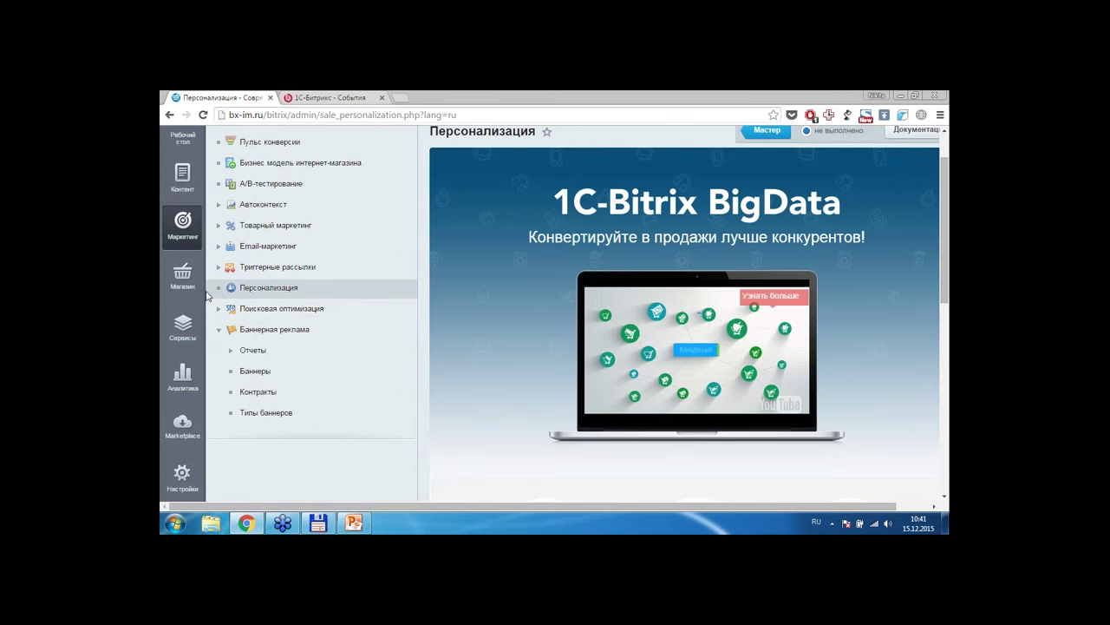
pyautogui.click(183, 276)
pyautogui.scroll(1, 295, 311)
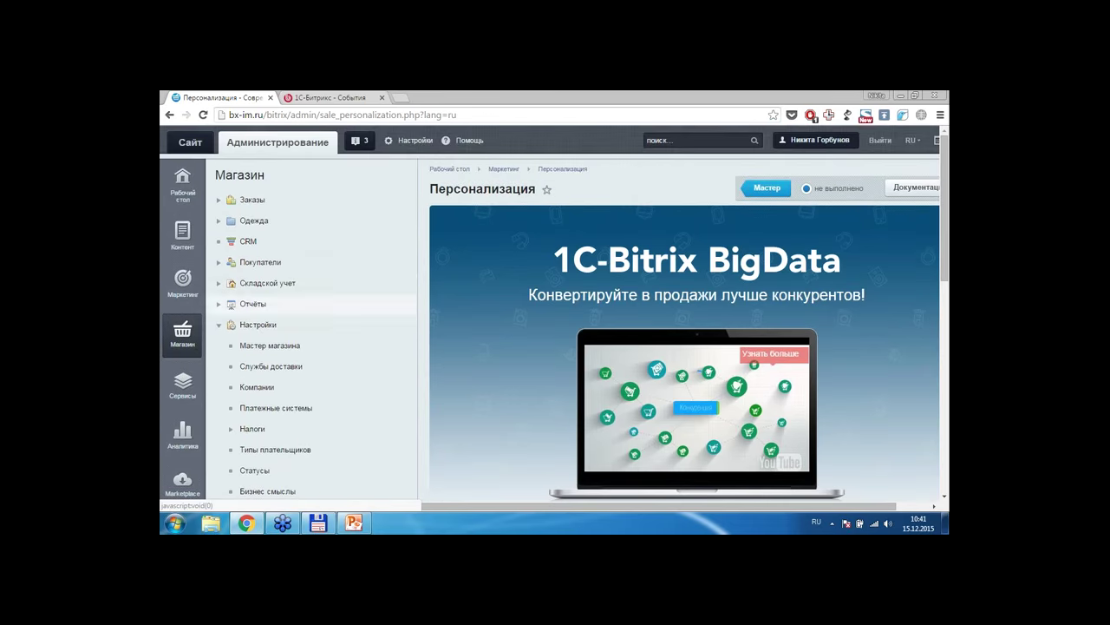
pyautogui.click(182, 384)
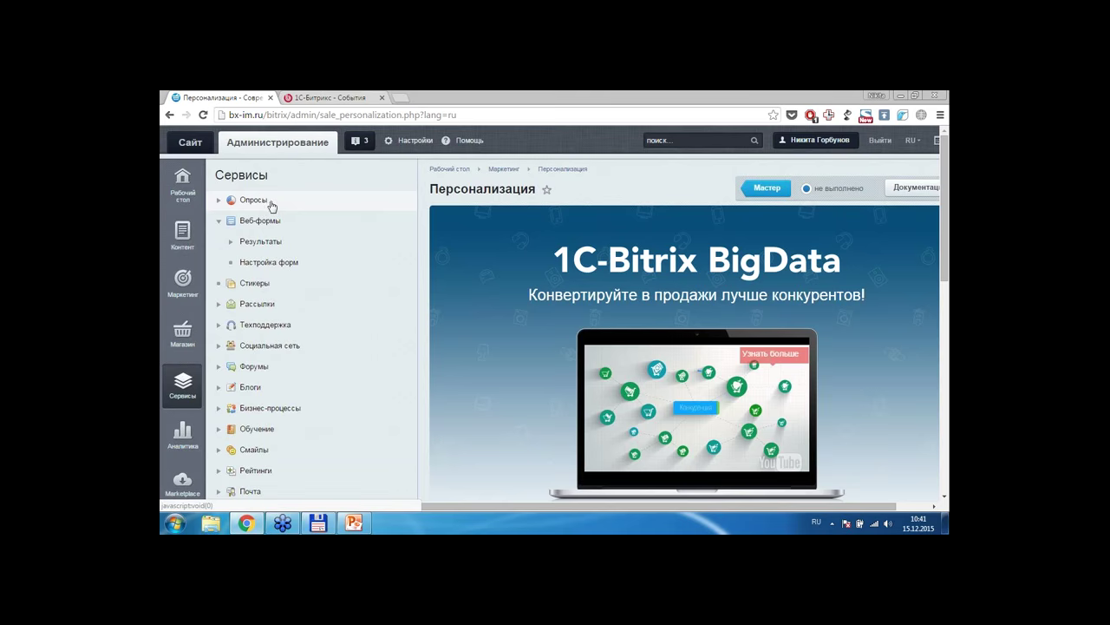
pyautogui.click(218, 221)
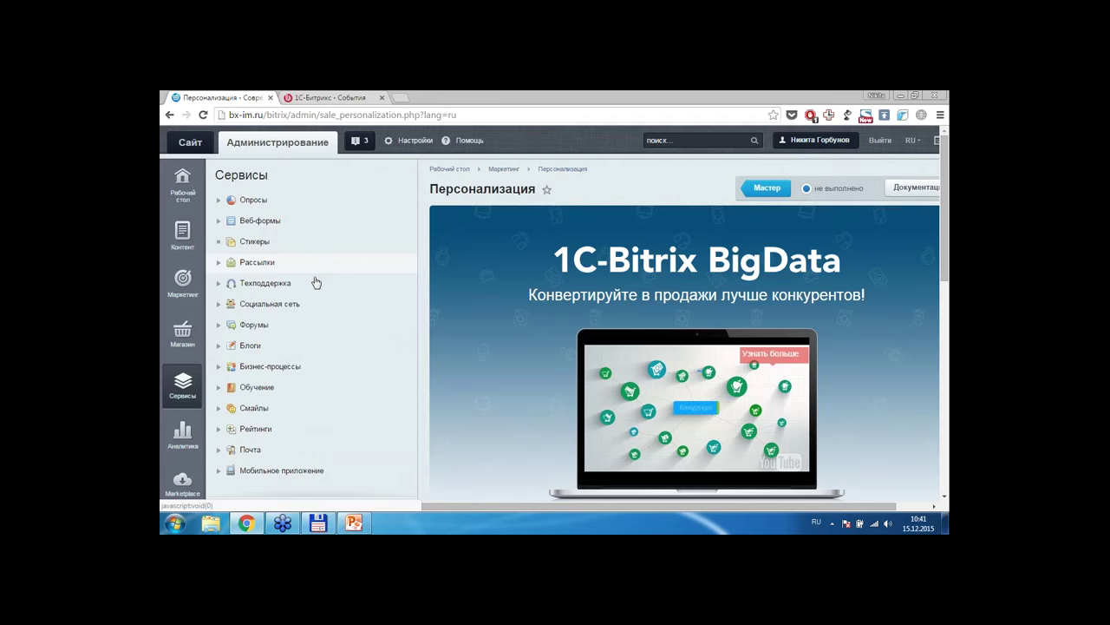
pyautogui.scroll(-1, 344, 307)
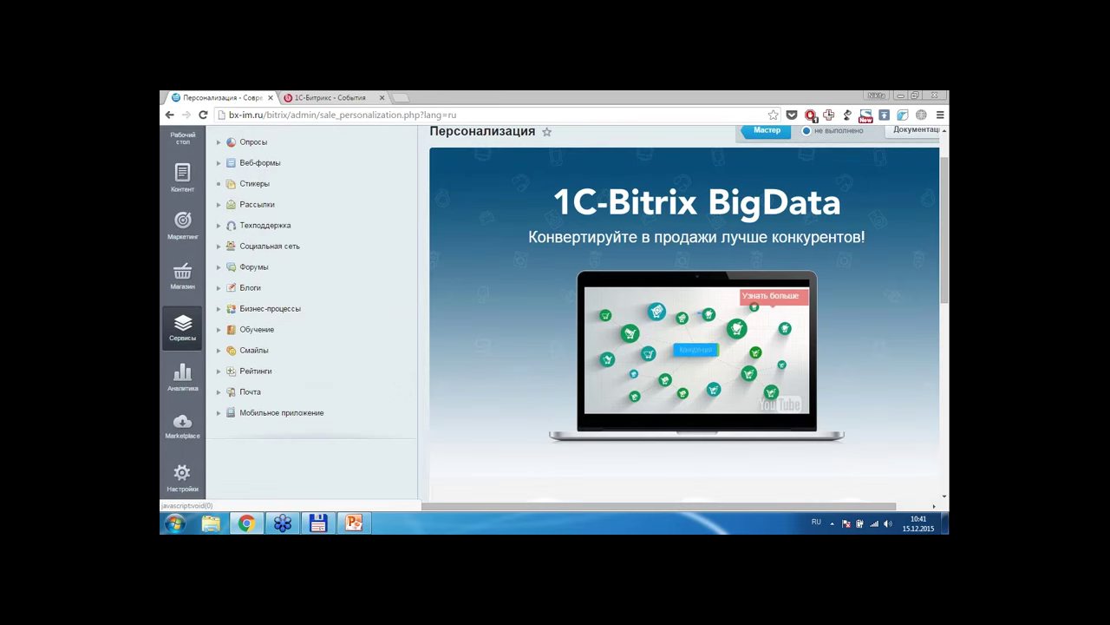
# - Browse the Аналитика section with Посетители collapsed, then the Настройки section
pyautogui.click(182, 375)
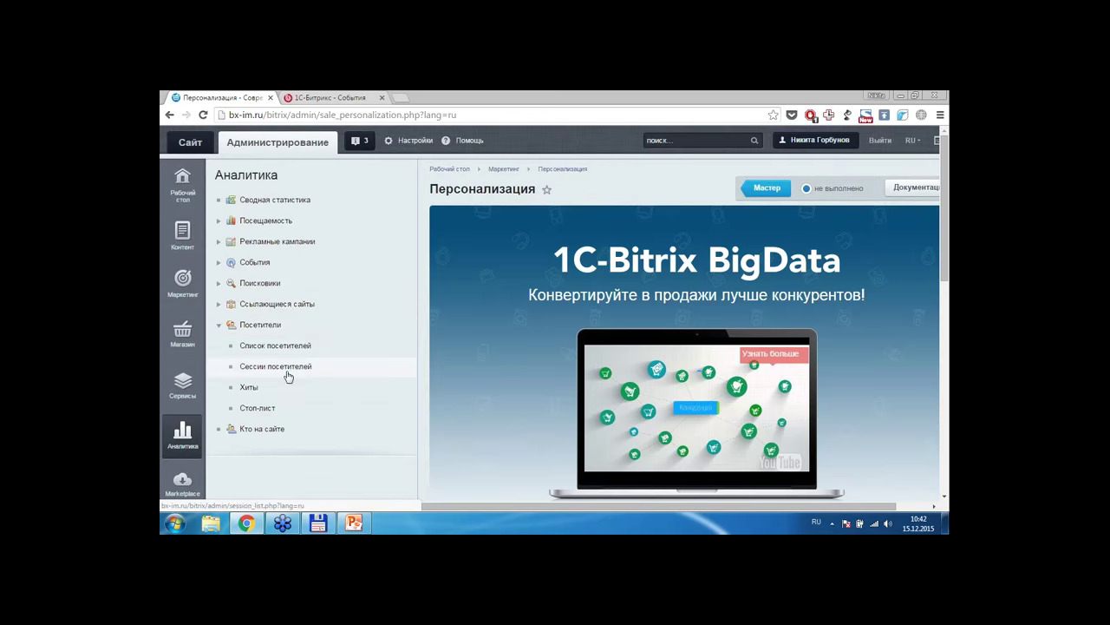
pyautogui.click(221, 327)
pyautogui.scroll(-1, 223, 330)
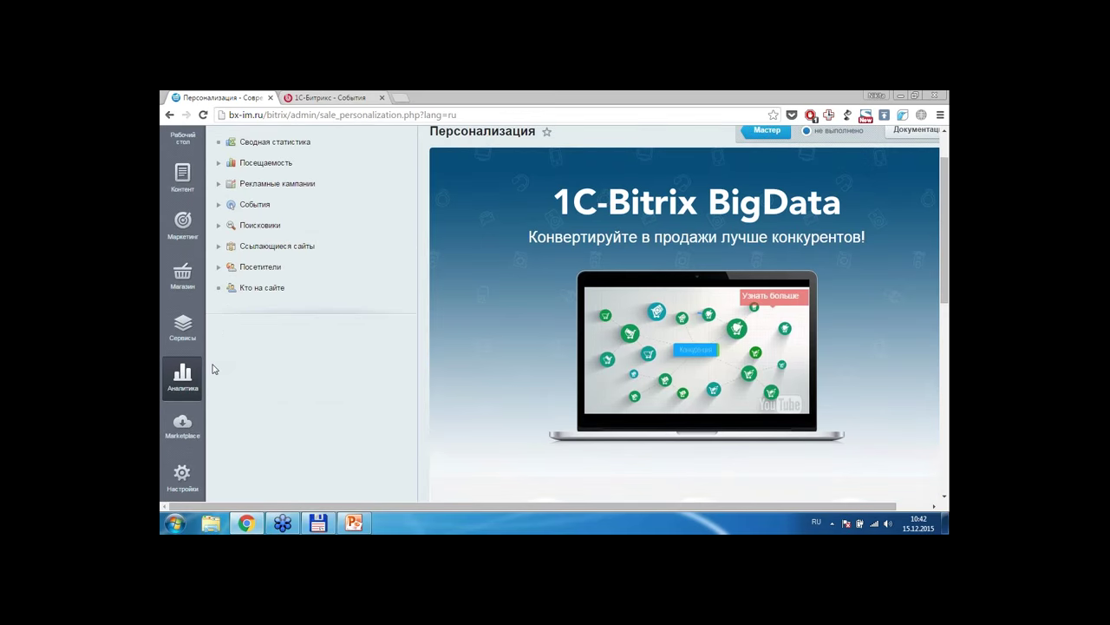
pyautogui.moveTo(182, 426)
pyautogui.scroll(1, 300, 301)
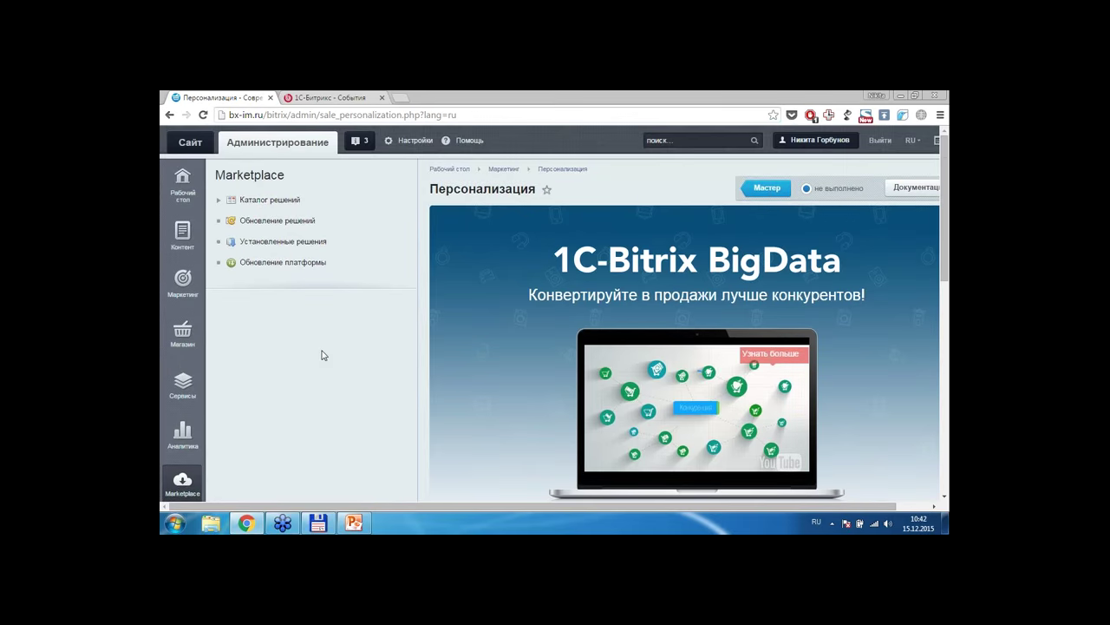
pyautogui.scroll(-1, 322, 354)
pyautogui.click(182, 420)
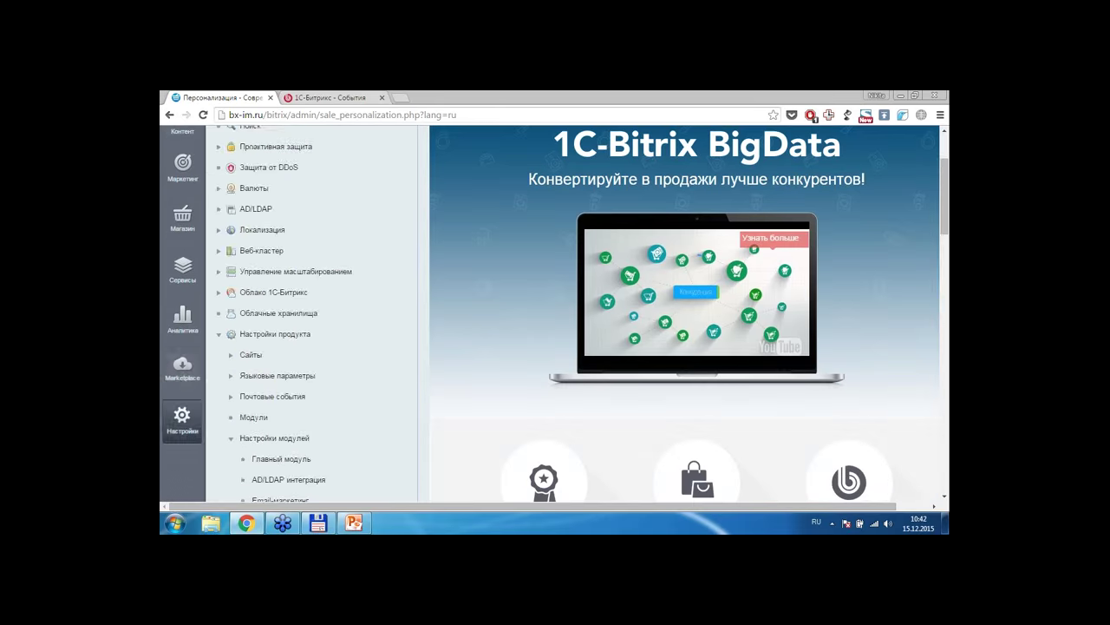
pyautogui.scroll(1, 274, 347)
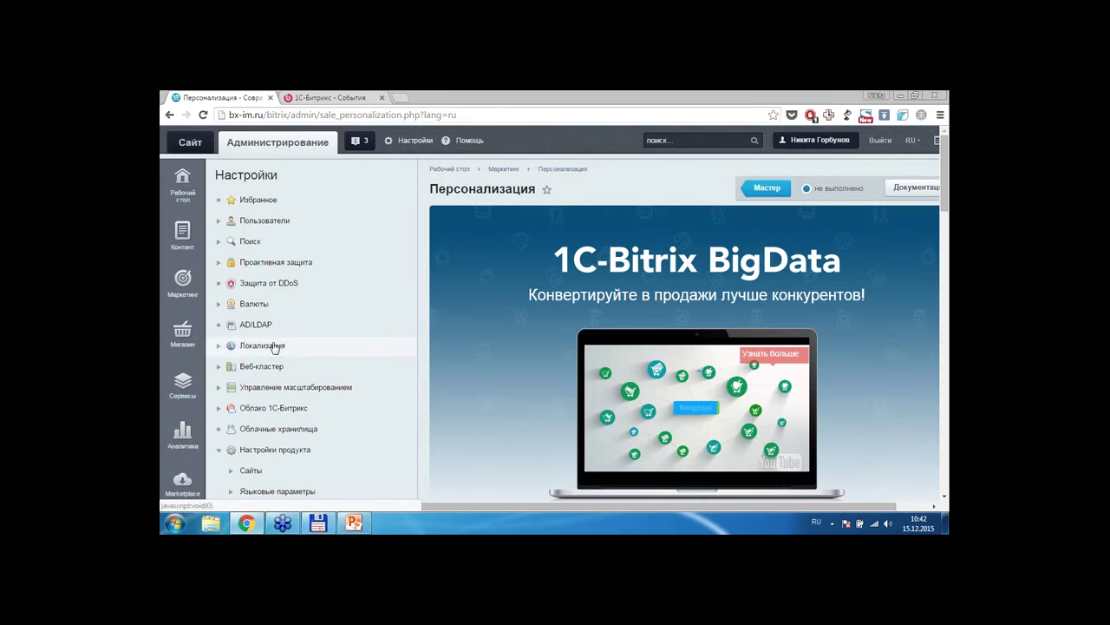
# - Return to Магазин, collapse its Настройки, and expand Заказы to show Оплаты and Отгрузки
pyautogui.click(182, 338)
pyautogui.click(219, 325)
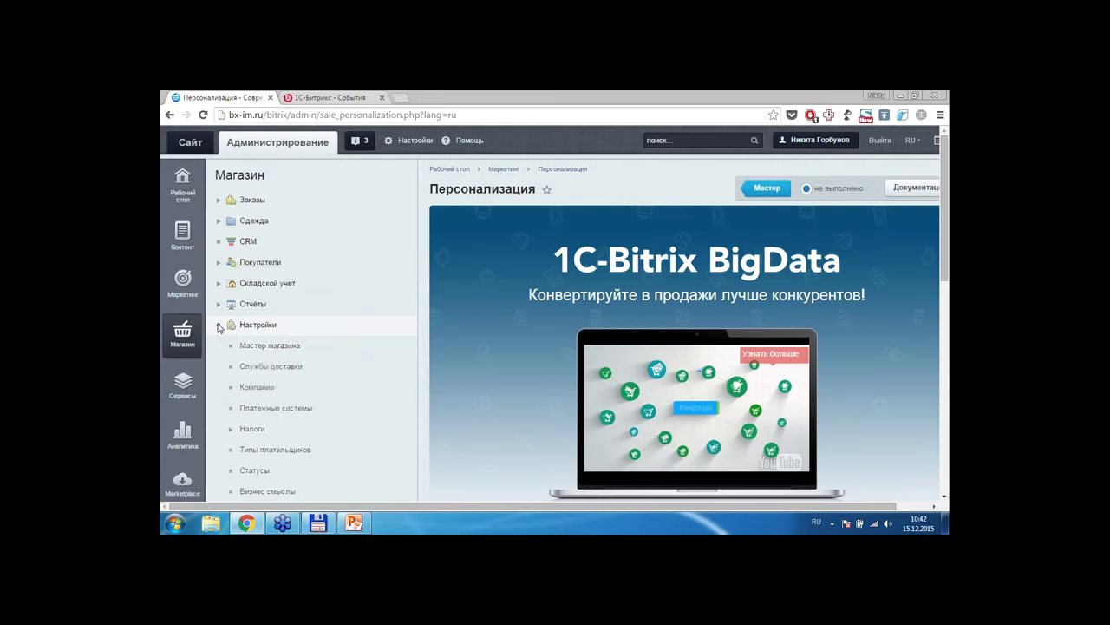
pyautogui.click(221, 200)
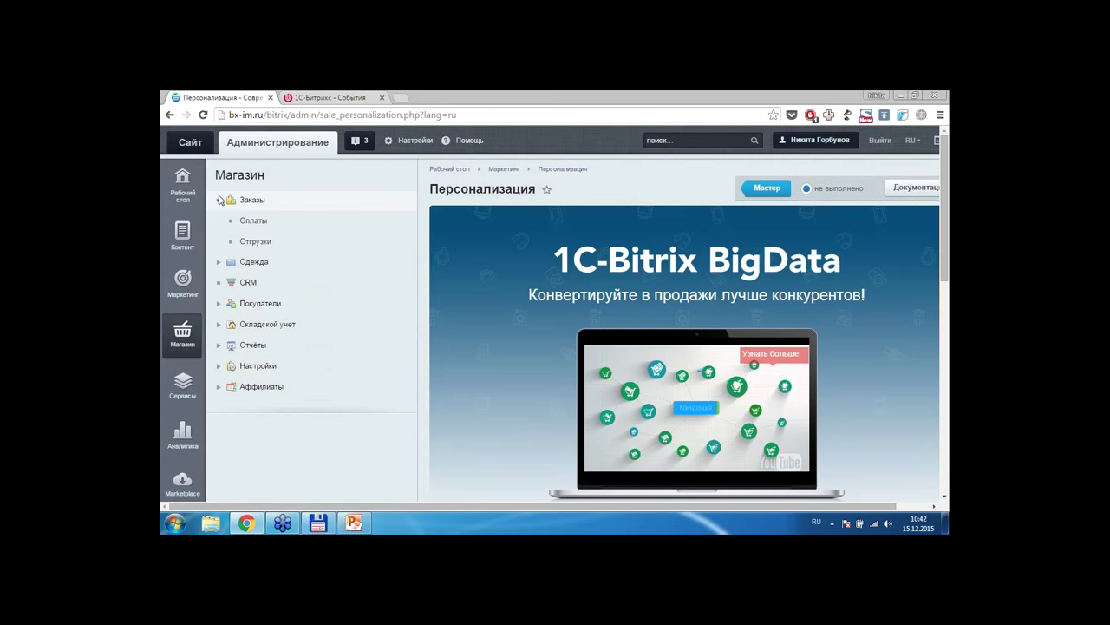
# - Open the Заказы orders list with the navigation tree collapsed to full width
pyautogui.click(260, 209)
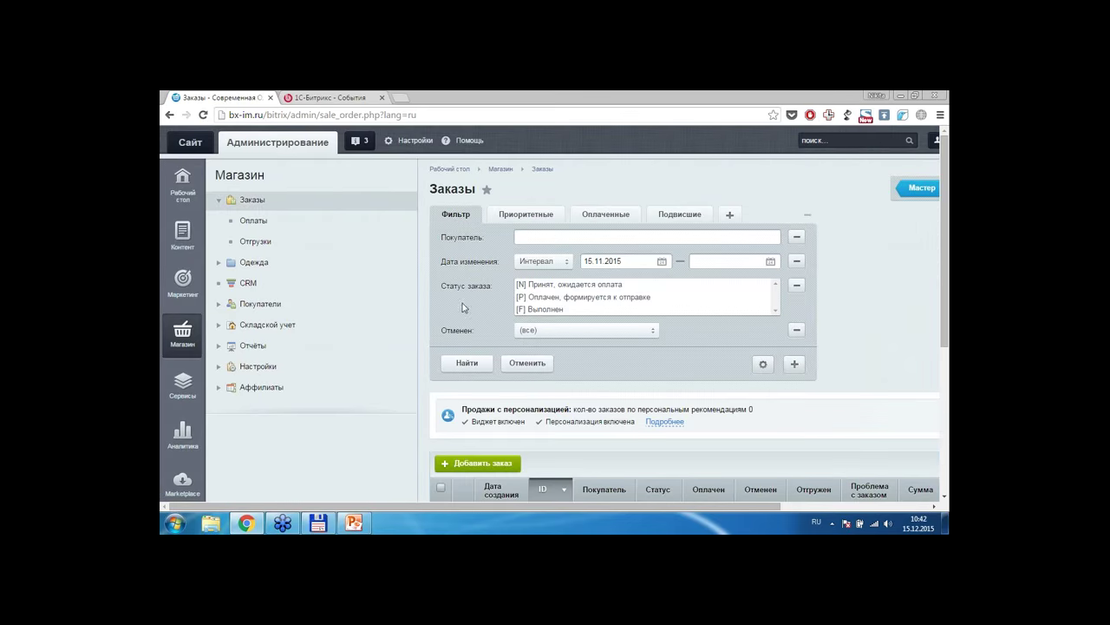
pyautogui.click(419, 323)
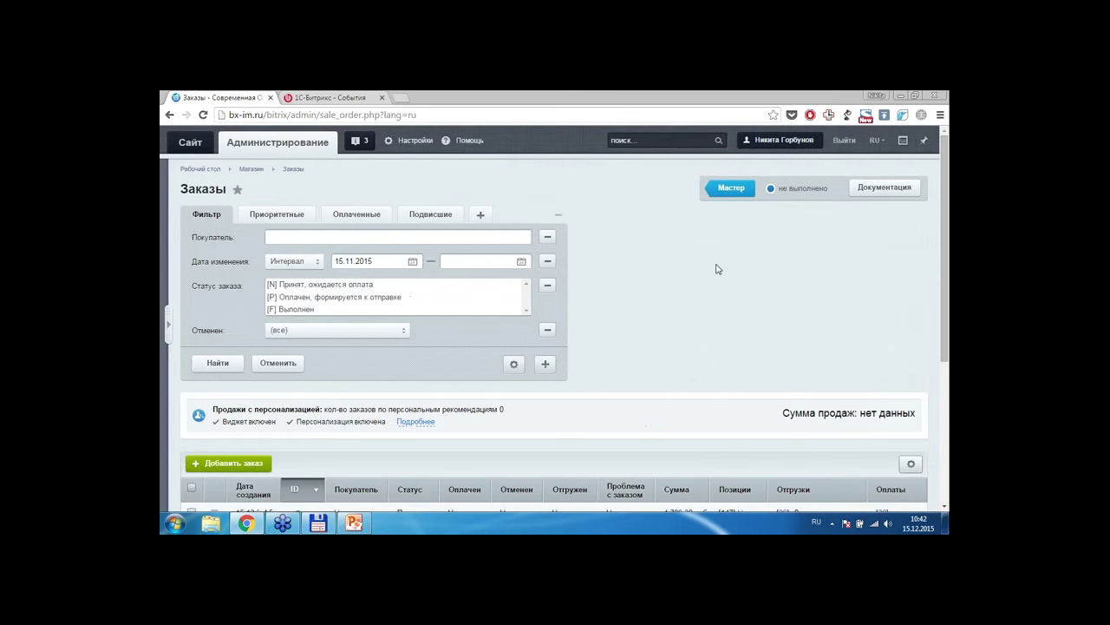
pyautogui.scroll(-5, 711, 267)
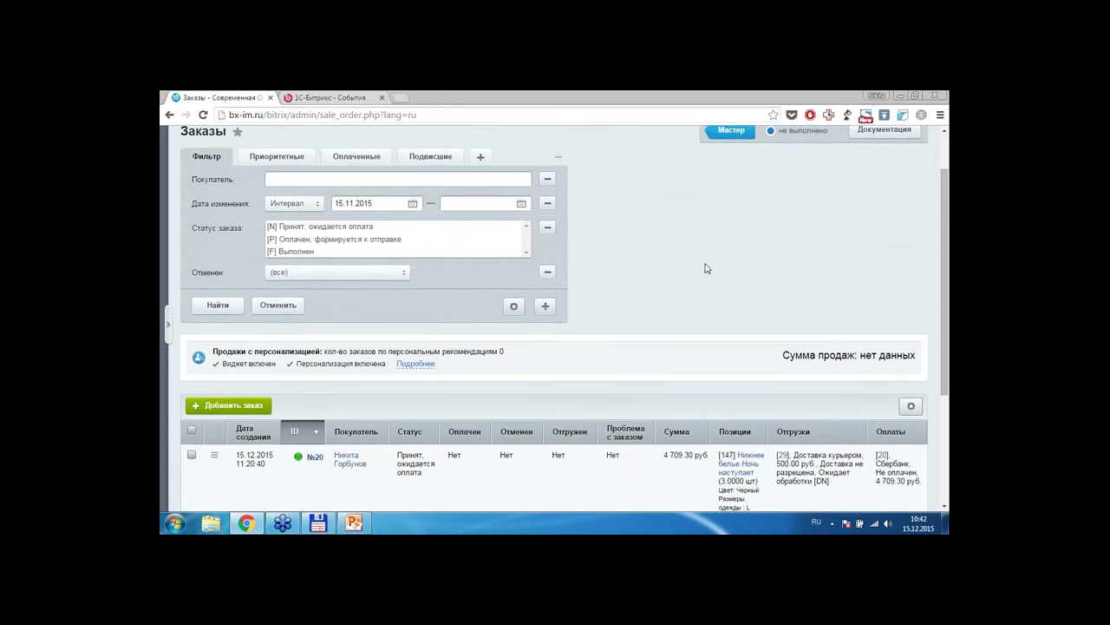
pyautogui.scroll(5, 711, 286)
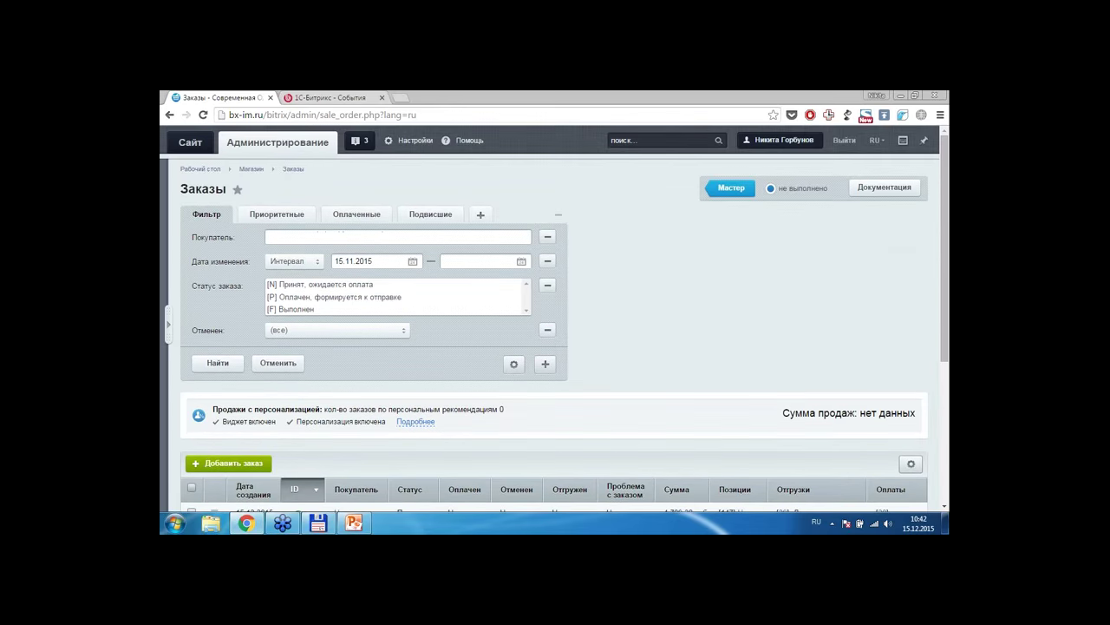
# - Remove the 15.11.2015 Дата изменения filter value and reapply the filter with Найти
pyautogui.doubleClick(382, 258)
pyautogui.press('Delete')
pyautogui.click(218, 363)
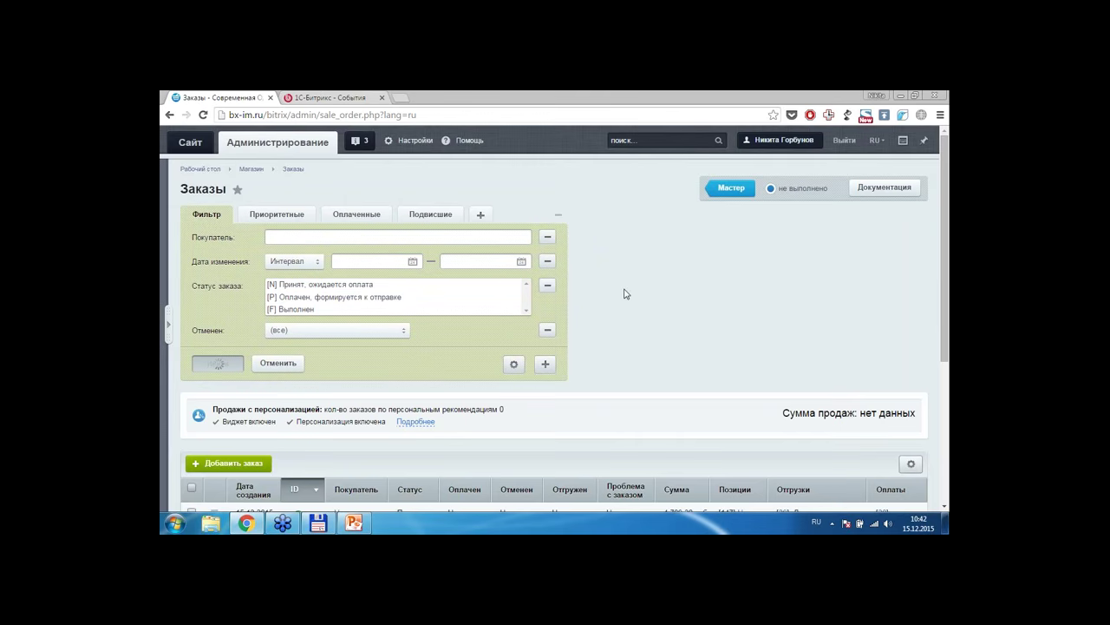
pyautogui.scroll(-3, 621, 272)
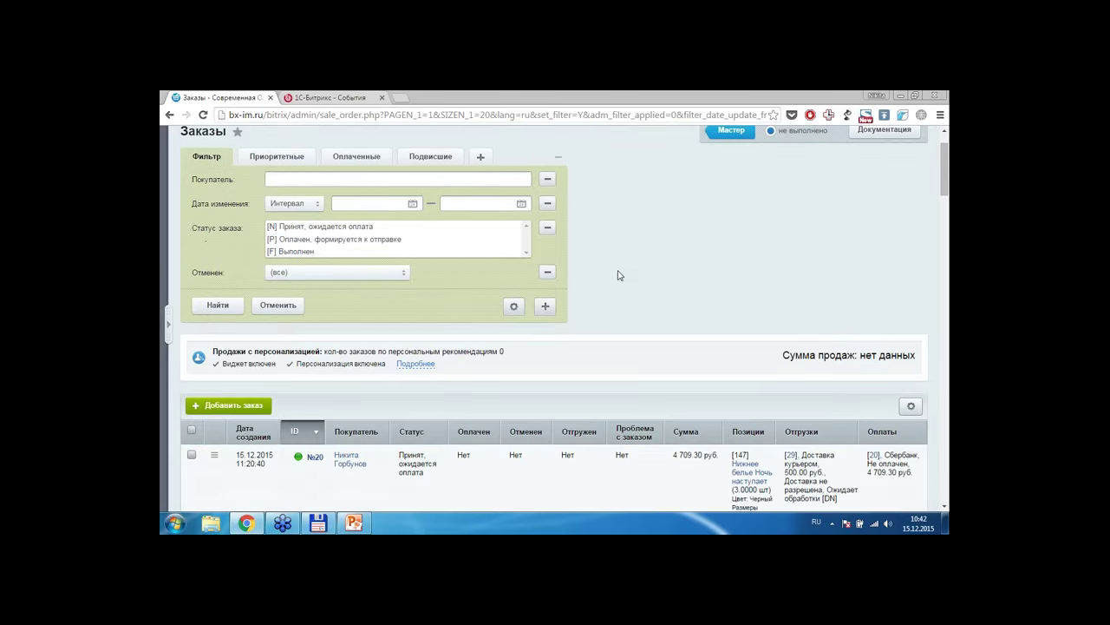
pyautogui.scroll(4, 621, 275)
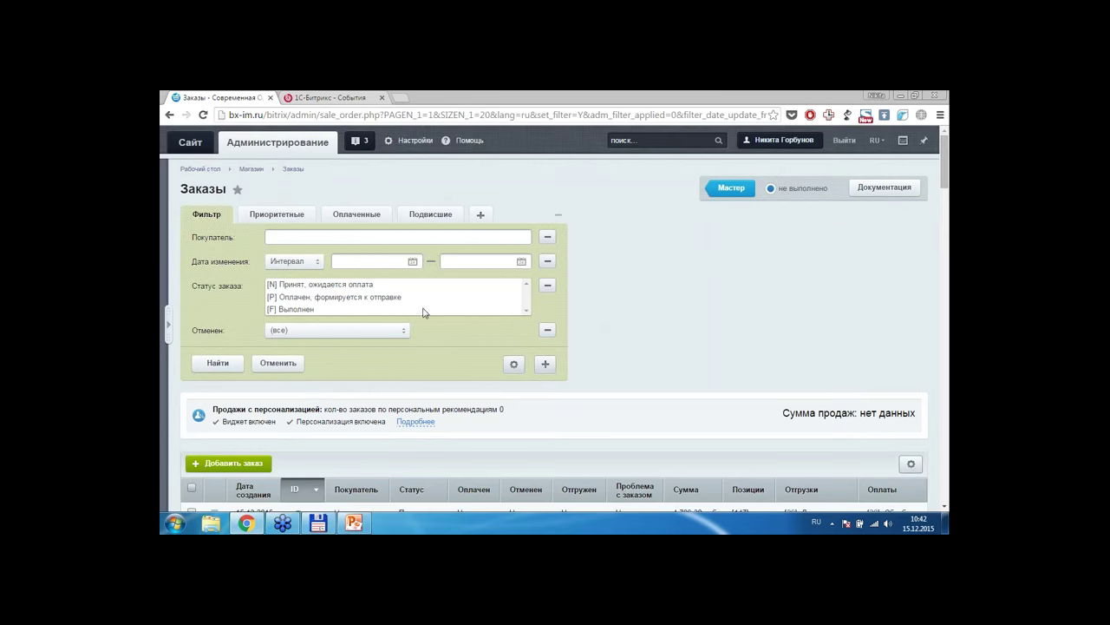
# - Open the '+' extra filter fields list, then dismiss it without adding any field
pyautogui.click(545, 364)
pyautogui.scroll(-2, 666, 309)
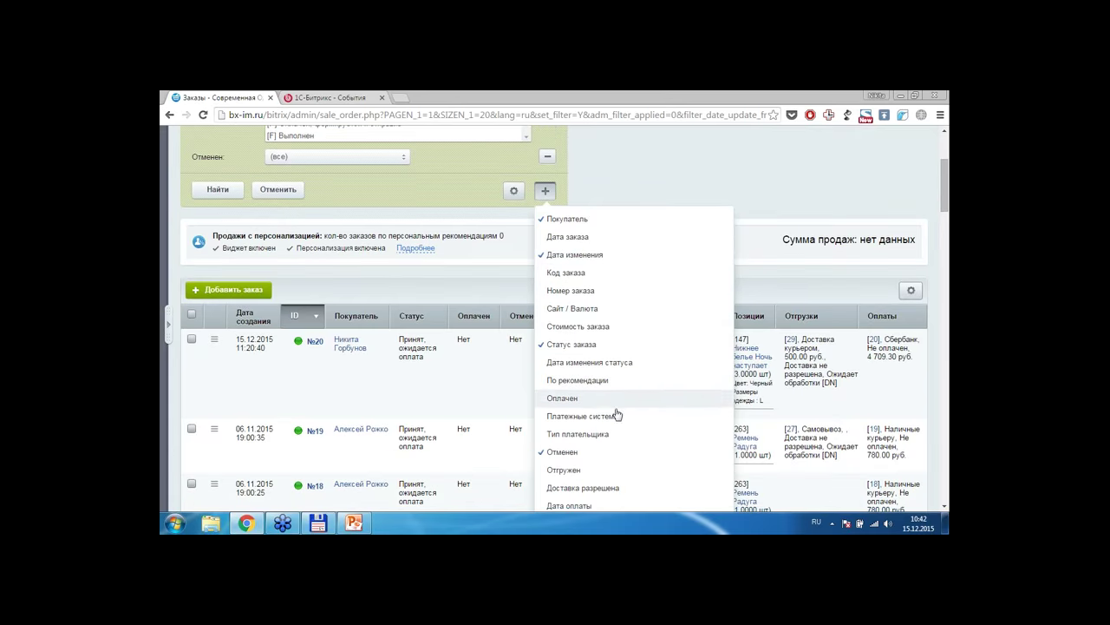
pyautogui.scroll(2, 726, 280)
pyautogui.click(701, 281)
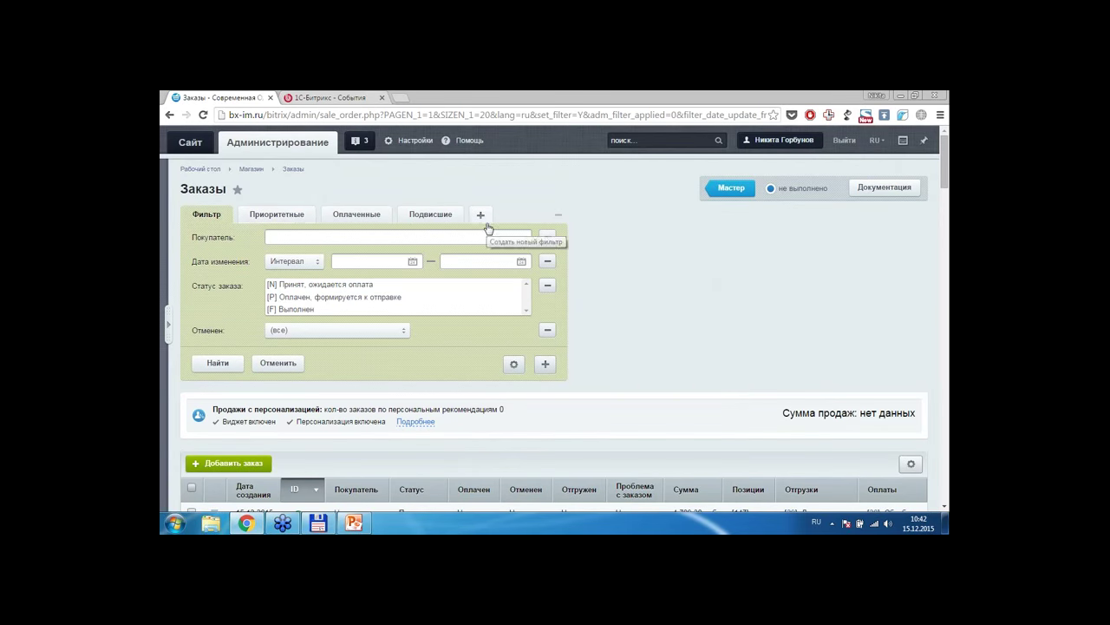
pyautogui.click(290, 221)
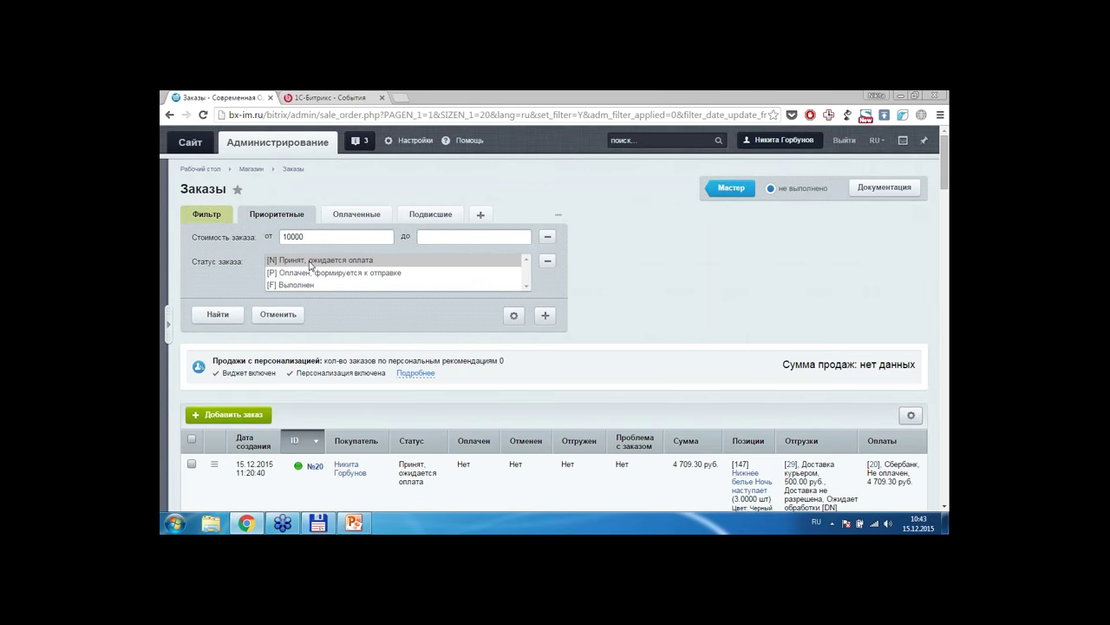
pyautogui.scroll(-2, 649, 253)
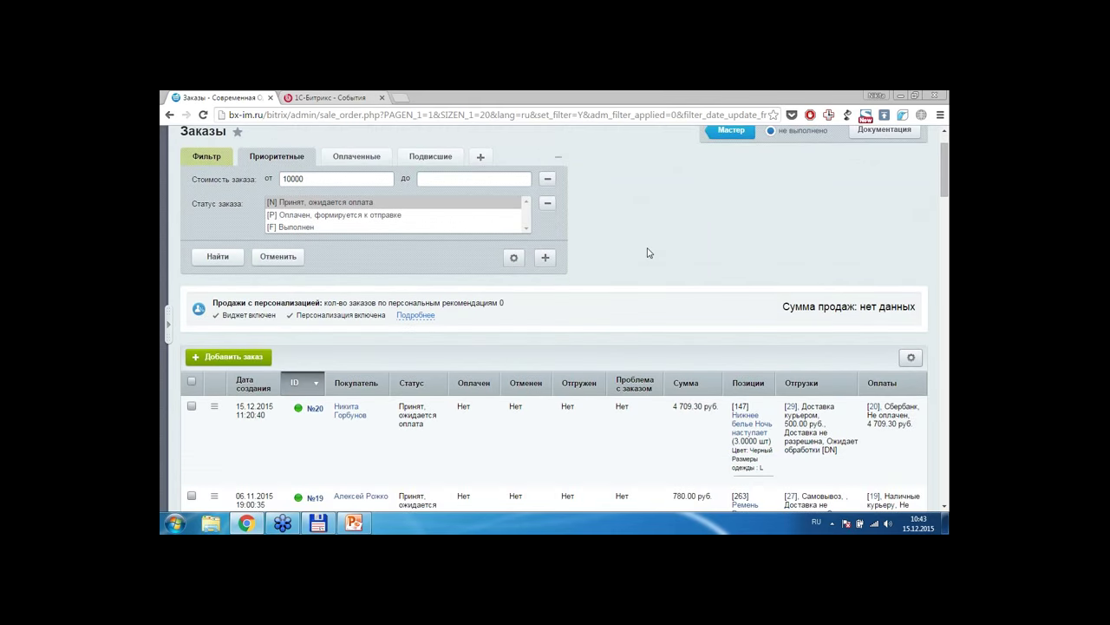
pyautogui.click(218, 198)
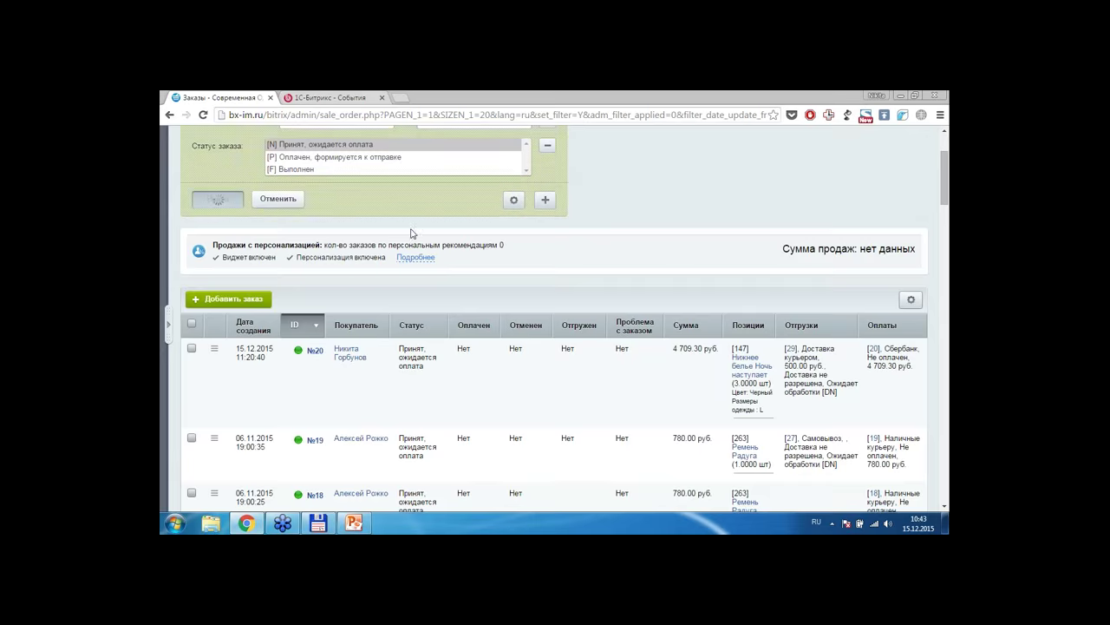
pyautogui.scroll(2, 599, 234)
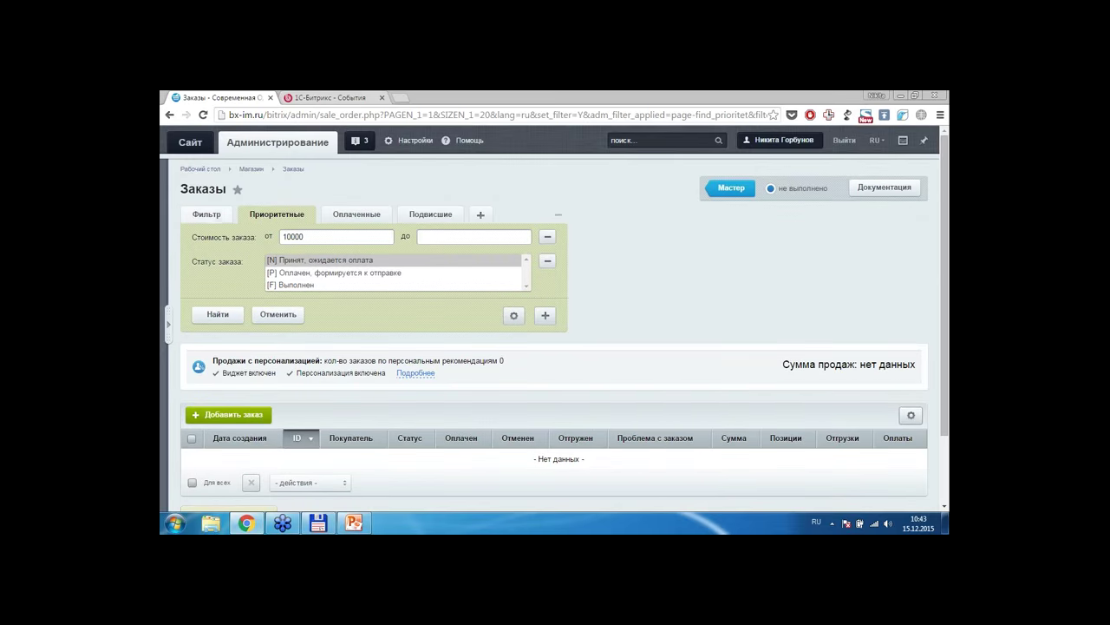
pyautogui.click(206, 214)
pyautogui.click(217, 362)
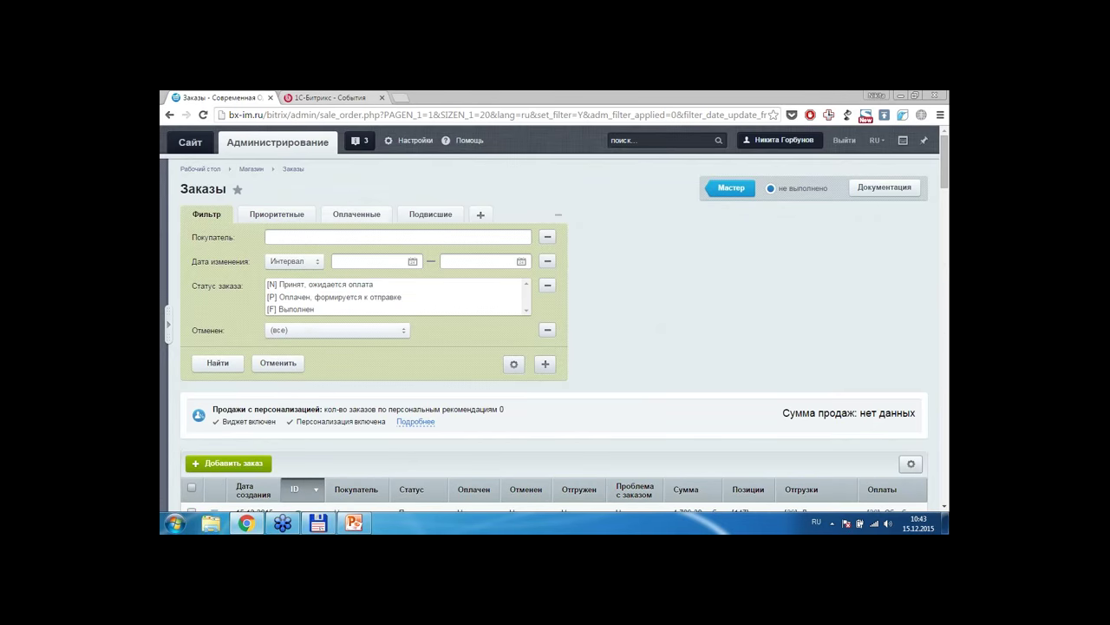
pyautogui.scroll(-1, 640, 216)
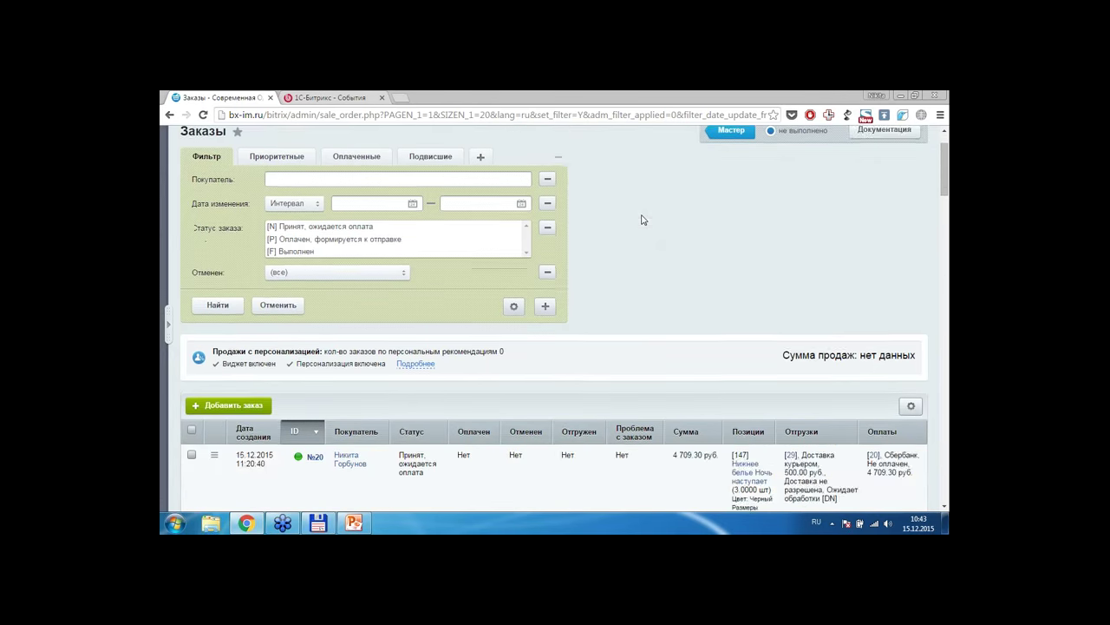
pyautogui.scroll(-2, 641, 220)
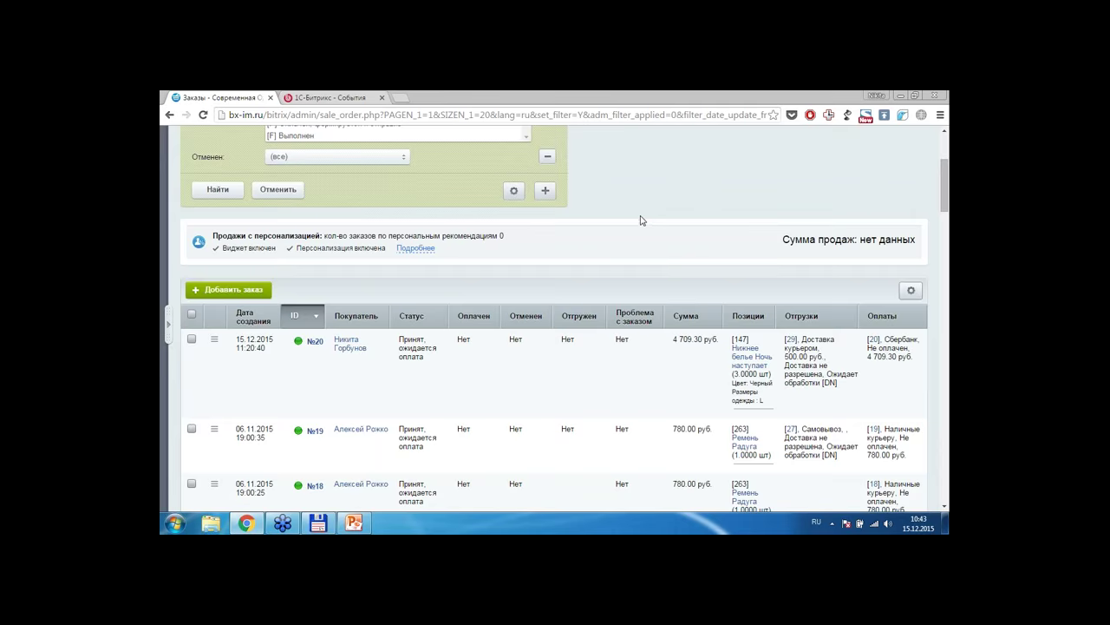
pyautogui.scroll(-1, 642, 220)
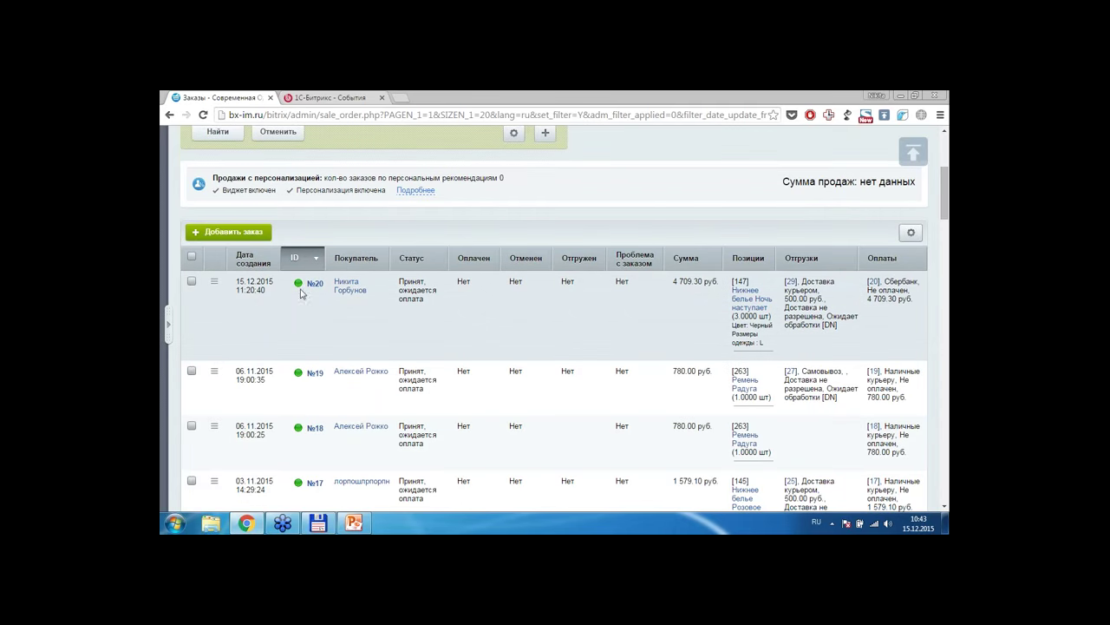
# - Open order №20 and review its buyer, courier shipment #29, payment and item sections
pyautogui.click(314, 283)
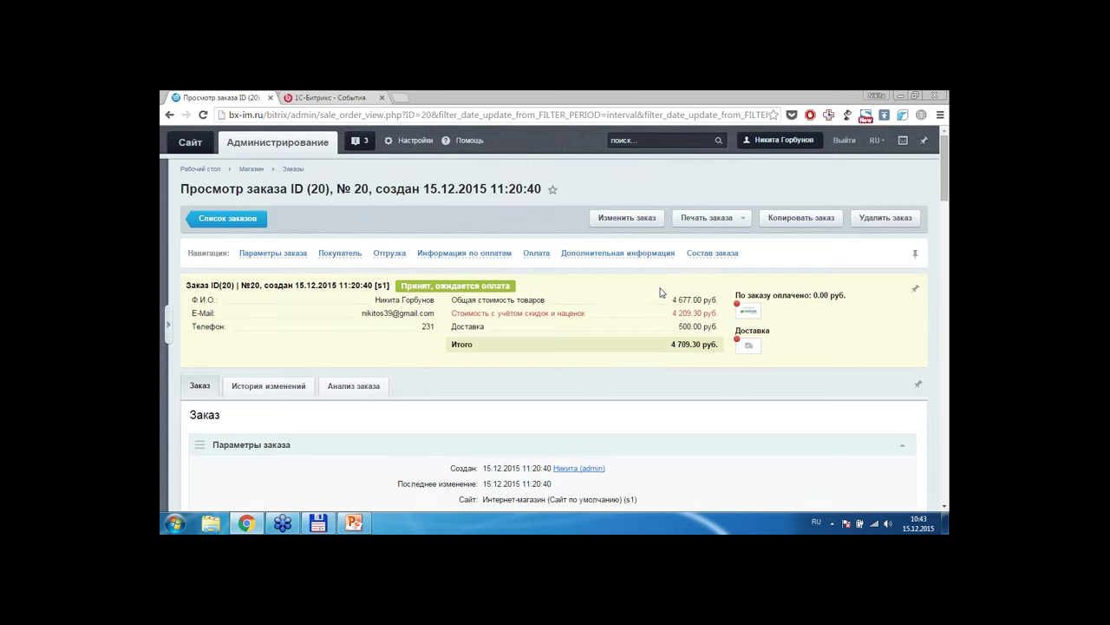
pyautogui.scroll(-2, 660, 293)
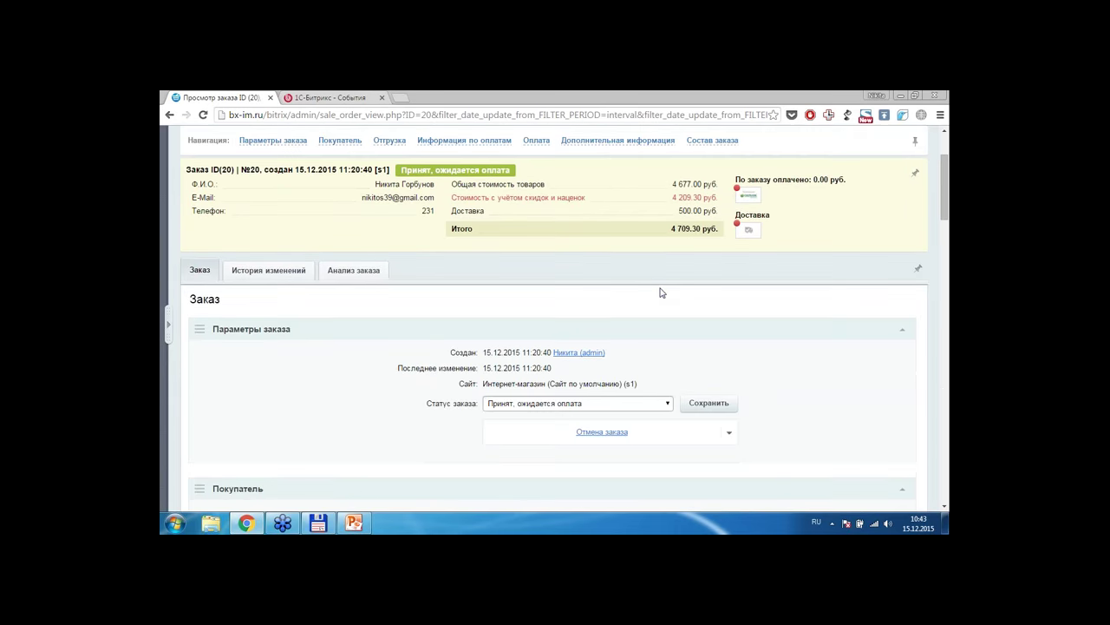
pyautogui.scroll(2, 660, 292)
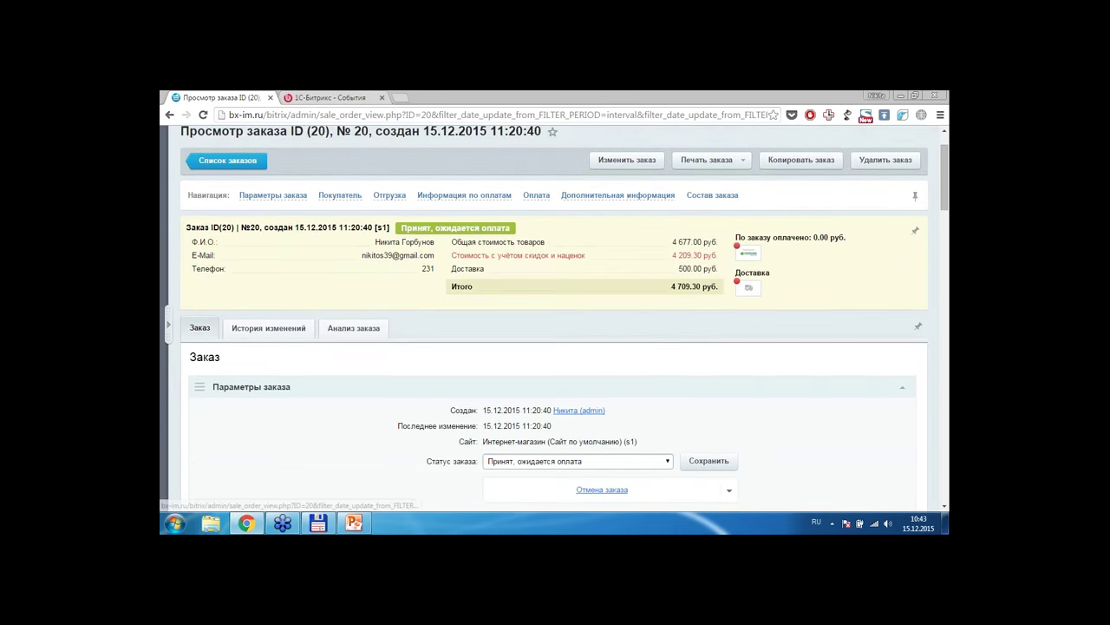
pyautogui.scroll(-15, 713, 198)
pyautogui.scroll(15, 472, 312)
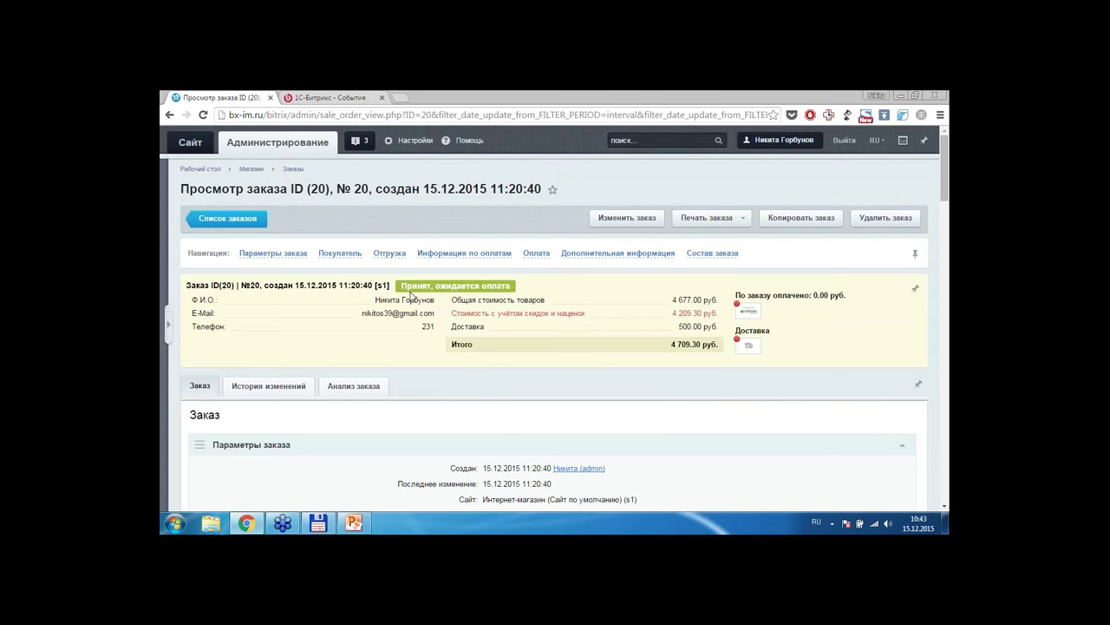
pyautogui.scroll(-3, 672, 286)
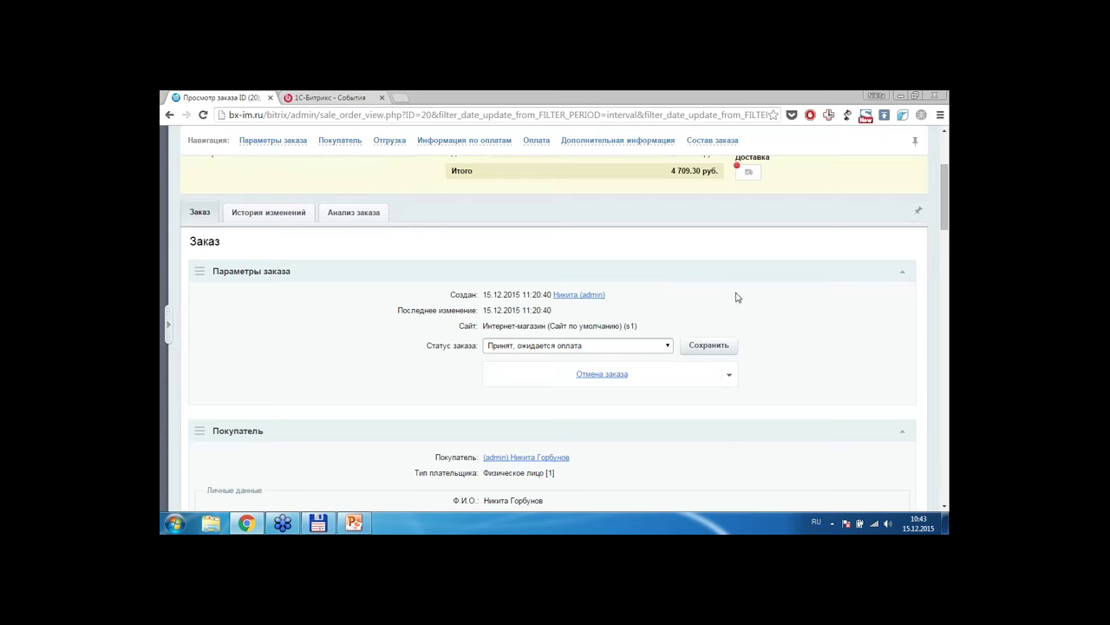
pyautogui.scroll(-1, 742, 294)
pyautogui.scroll(-5, 438, 338)
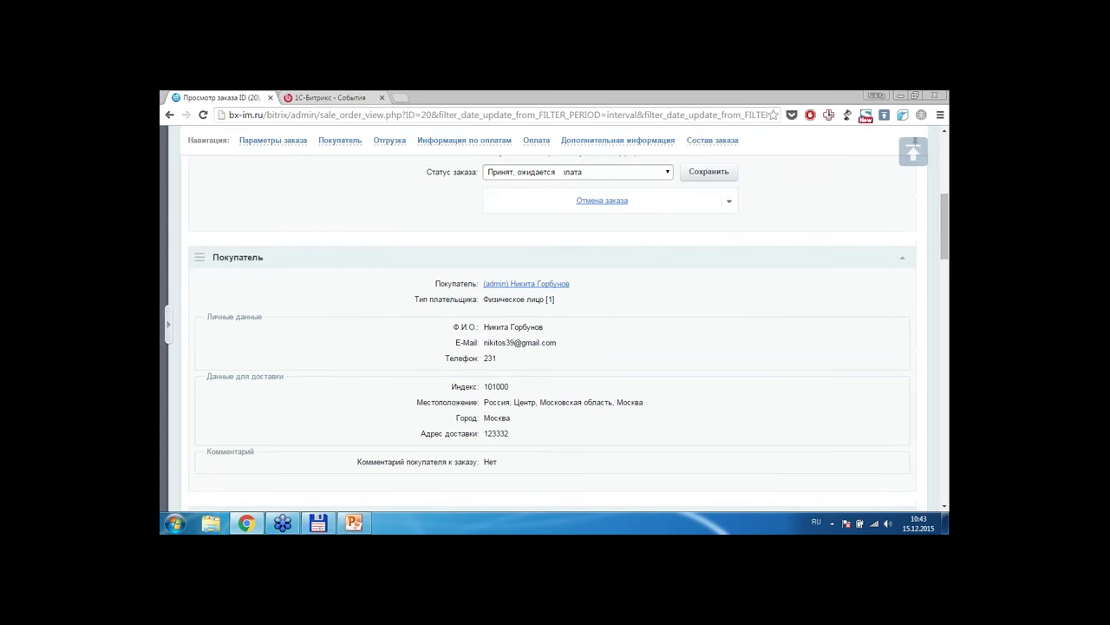
pyautogui.scroll(-4, 547, 295)
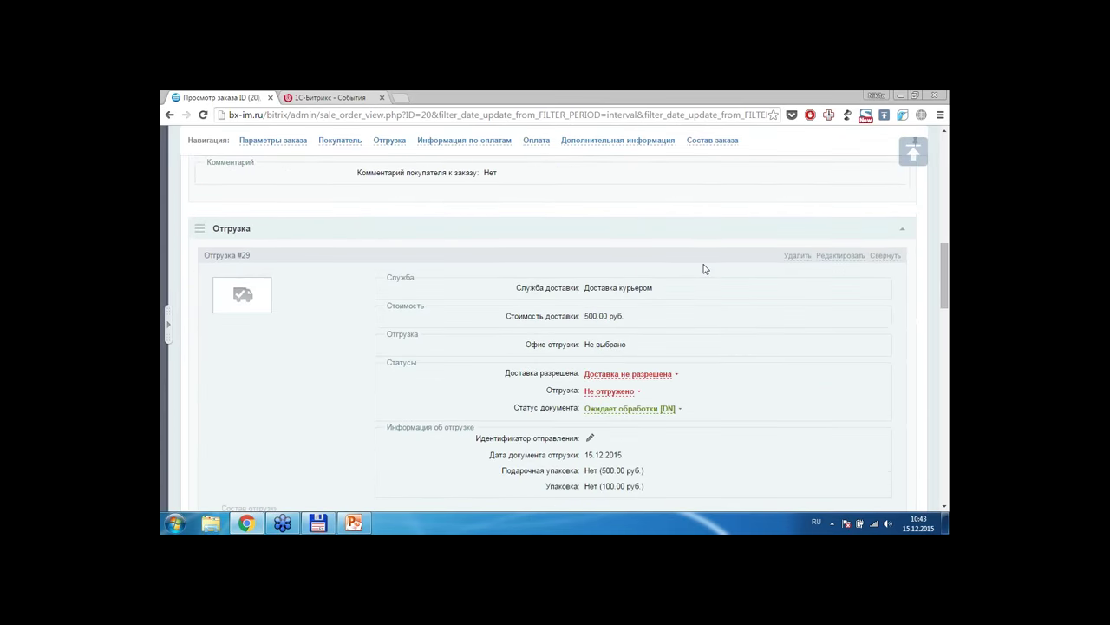
pyautogui.scroll(2, 805, 258)
pyautogui.scroll(-1, 726, 351)
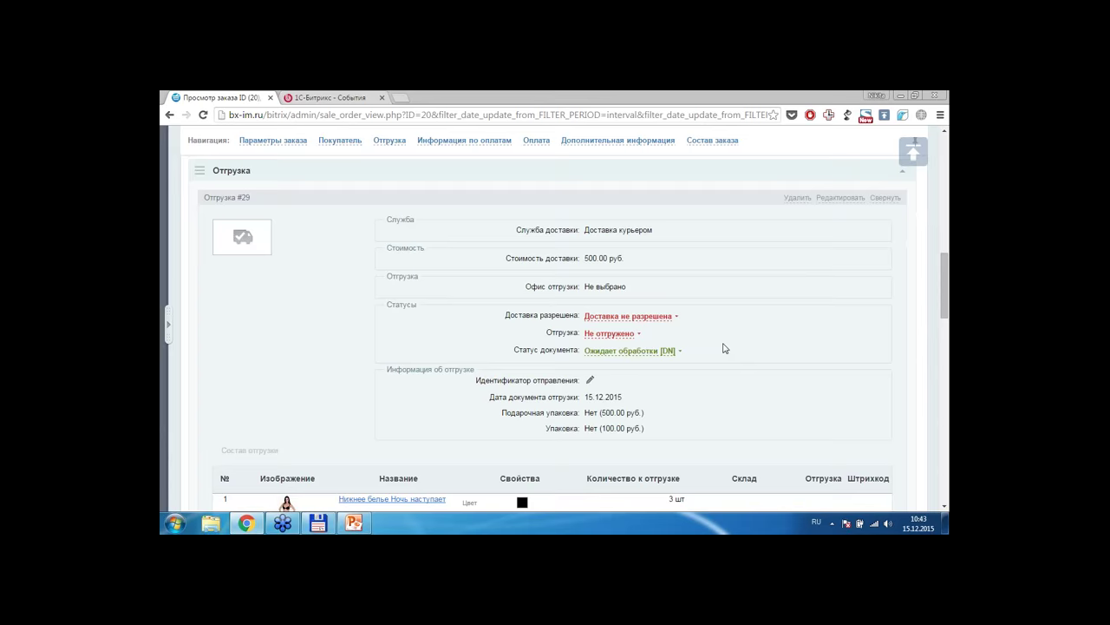
pyautogui.scroll(-1, 726, 347)
pyautogui.scroll(-3, 726, 347)
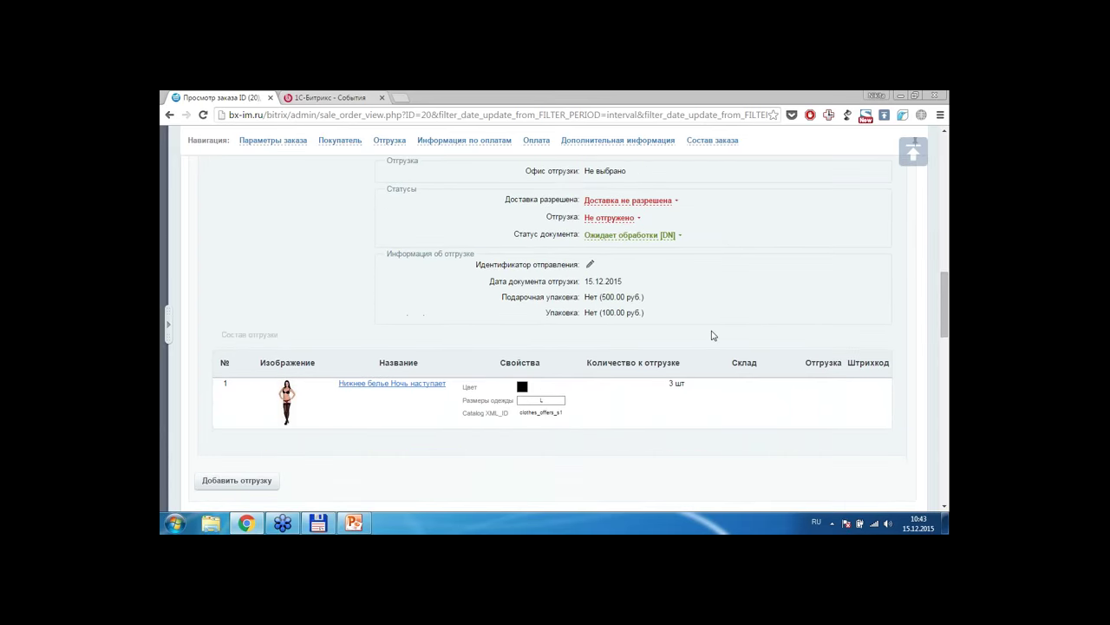
pyautogui.scroll(-4, 531, 352)
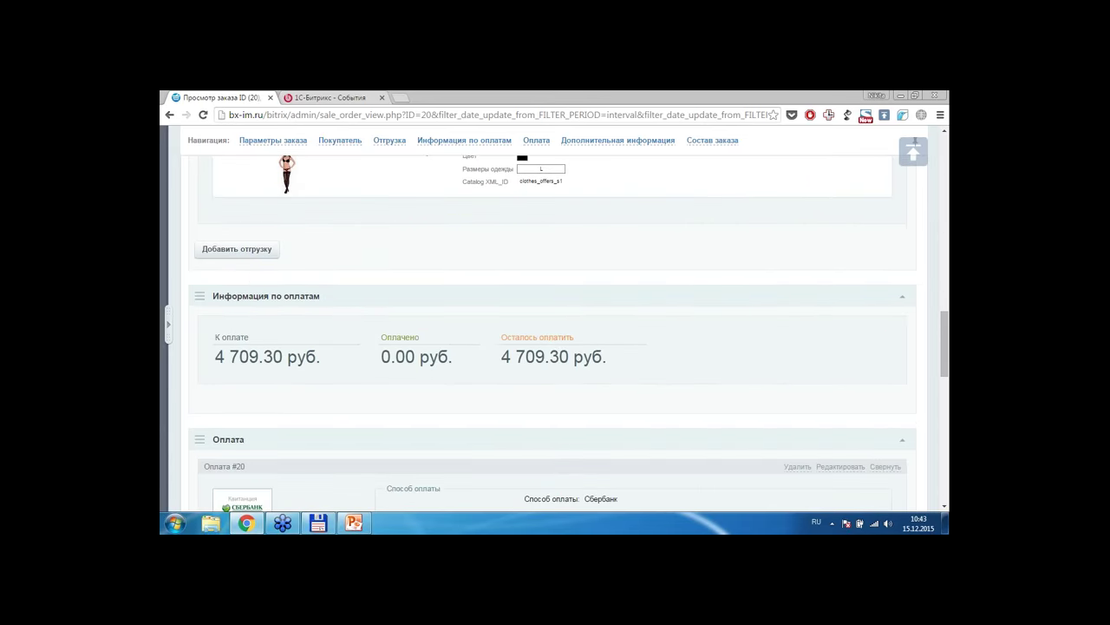
pyautogui.scroll(-6, 631, 279)
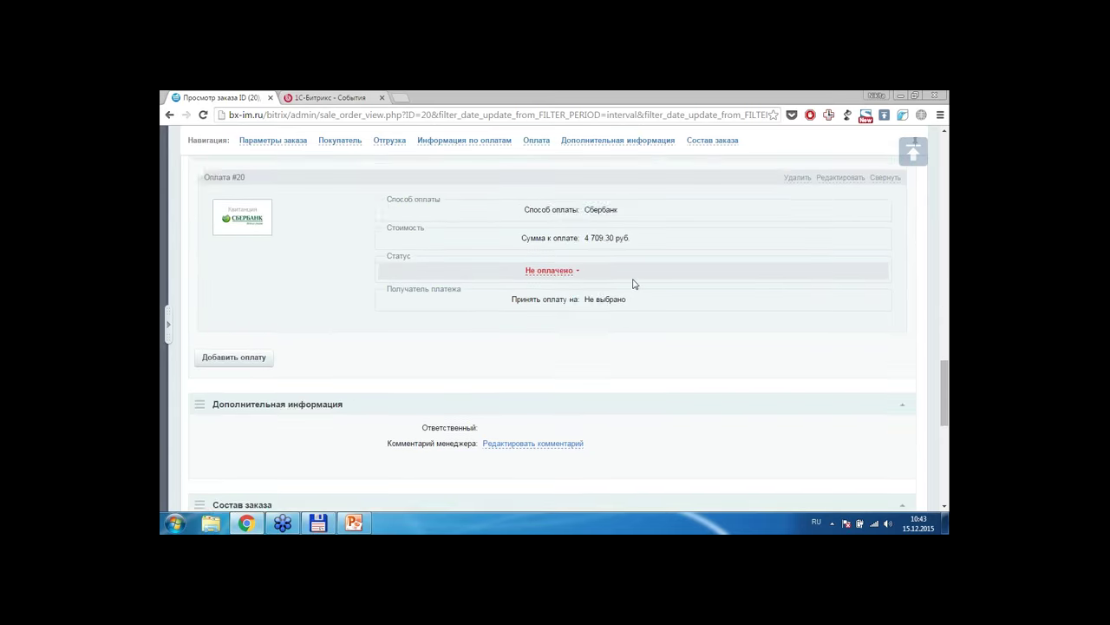
pyautogui.scroll(-4, 555, 329)
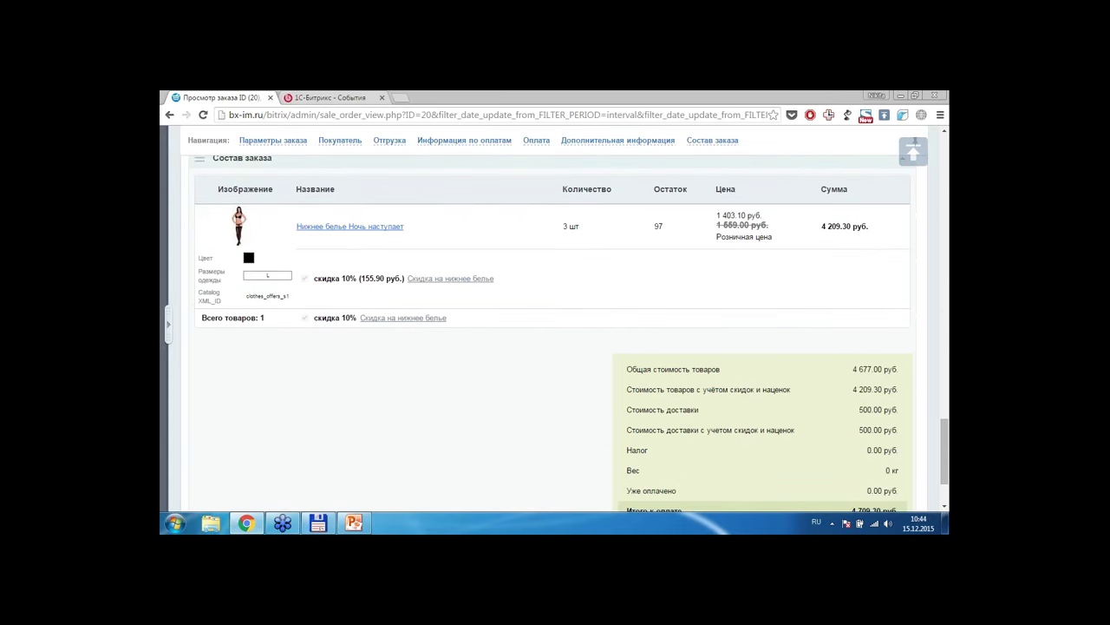
pyautogui.scroll(5, 633, 284)
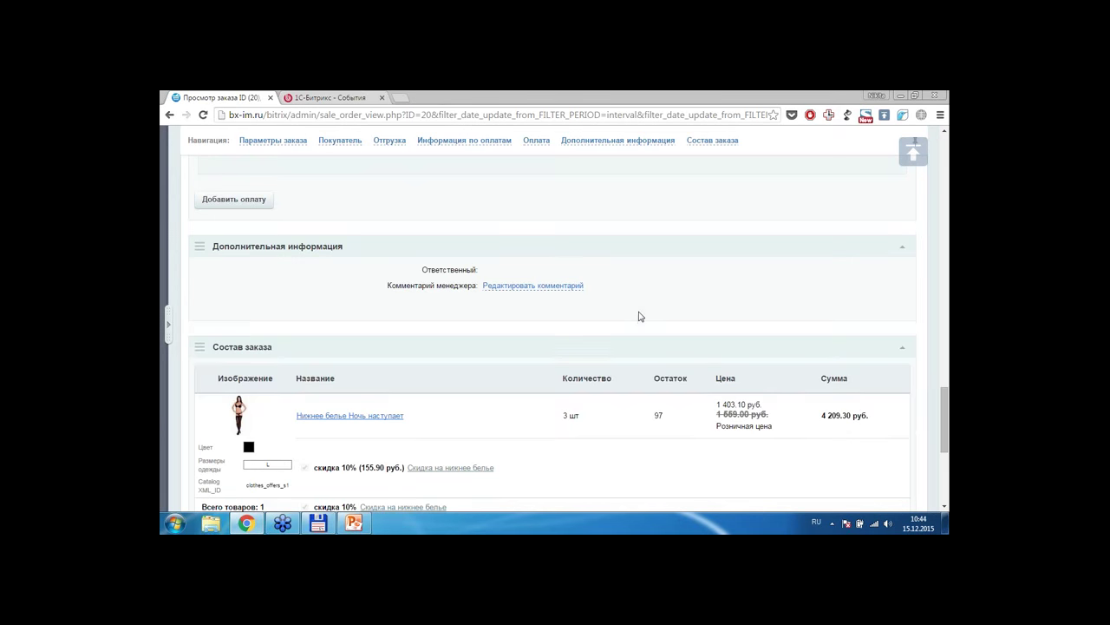
pyautogui.scroll(11, 639, 317)
pyautogui.scroll(15, 647, 339)
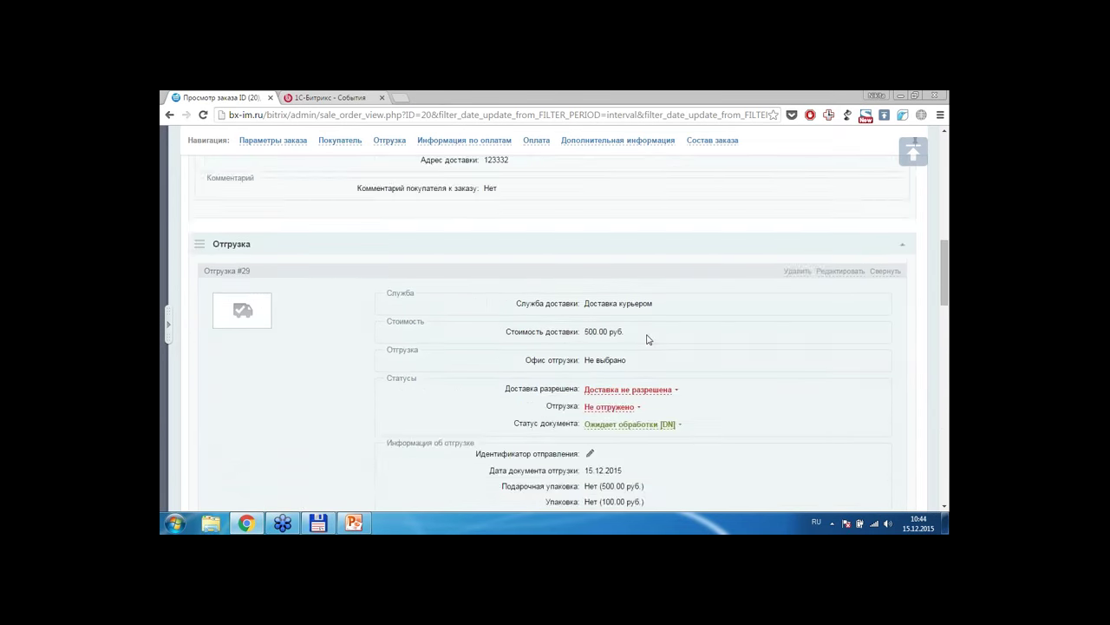
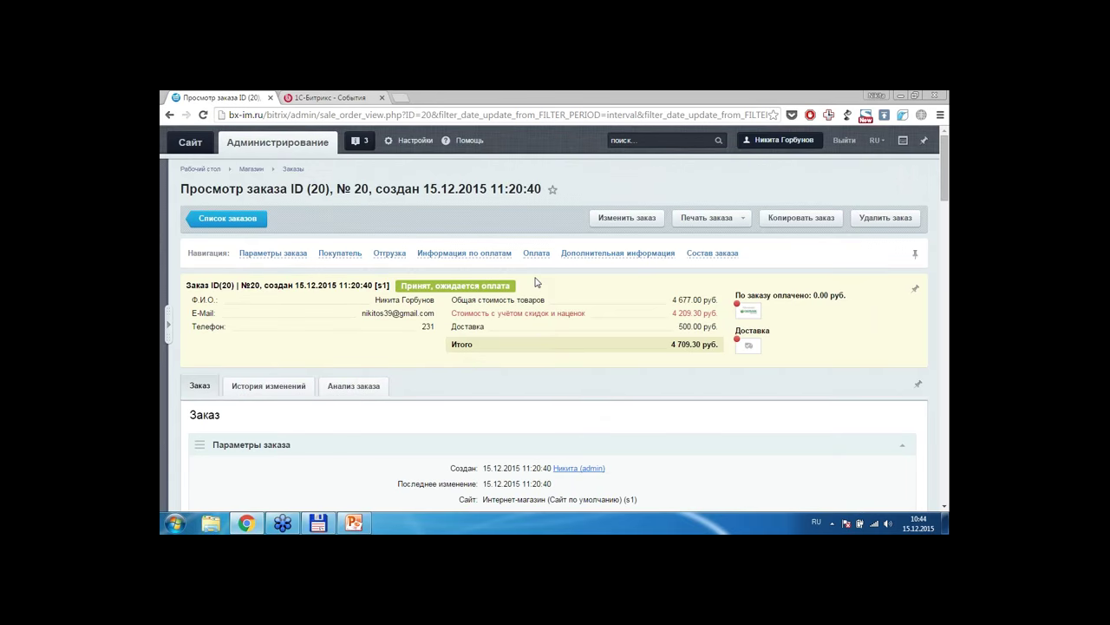
# - Review order №20's История изменений (change history)
pyautogui.scroll(-2, 538, 282)
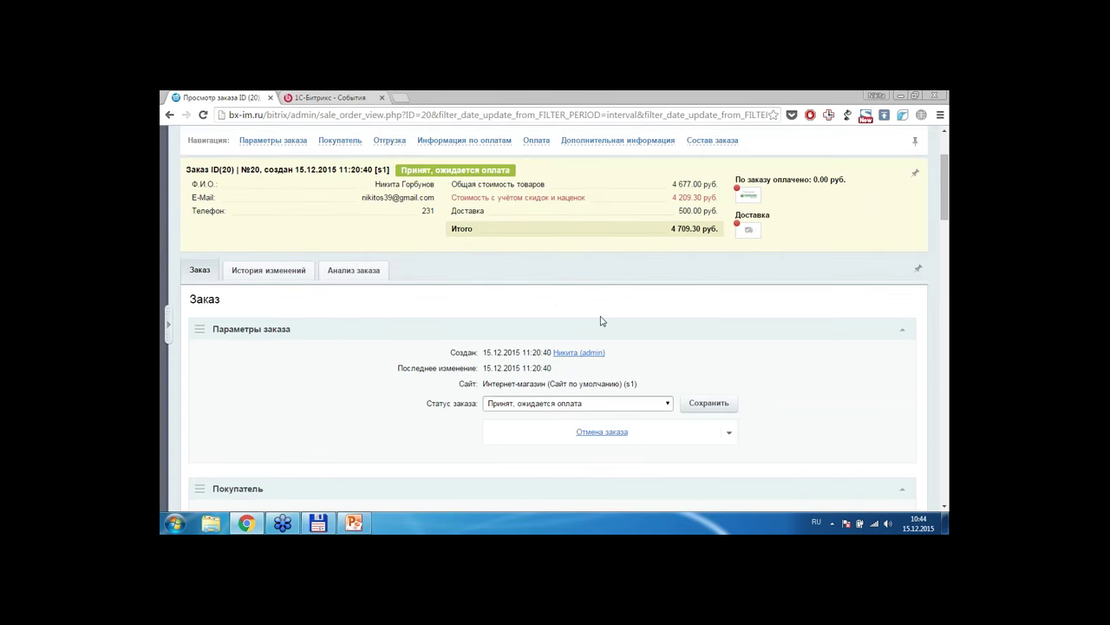
pyautogui.scroll(2, 602, 323)
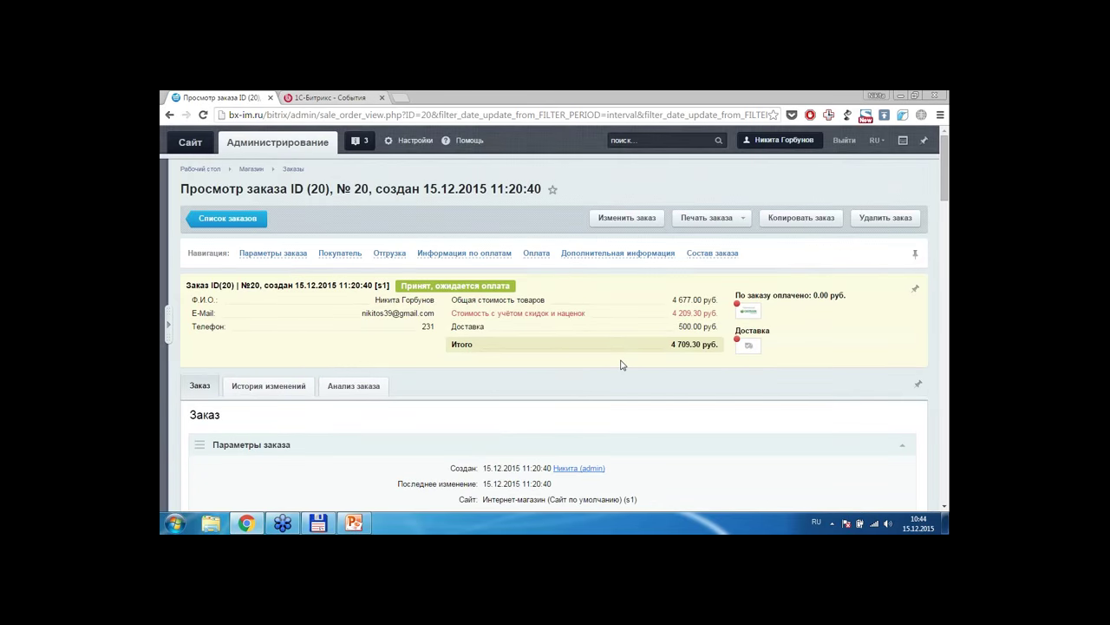
pyautogui.scroll(-2, 621, 366)
pyautogui.scroll(1, 269, 334)
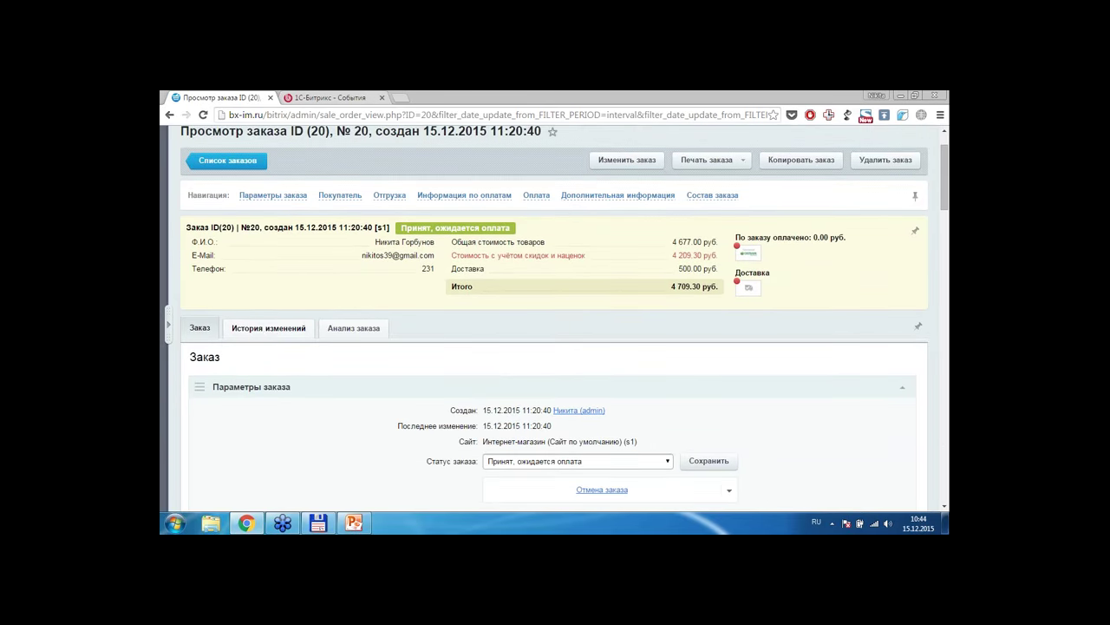
pyautogui.click(269, 333)
pyautogui.scroll(-2, 330, 340)
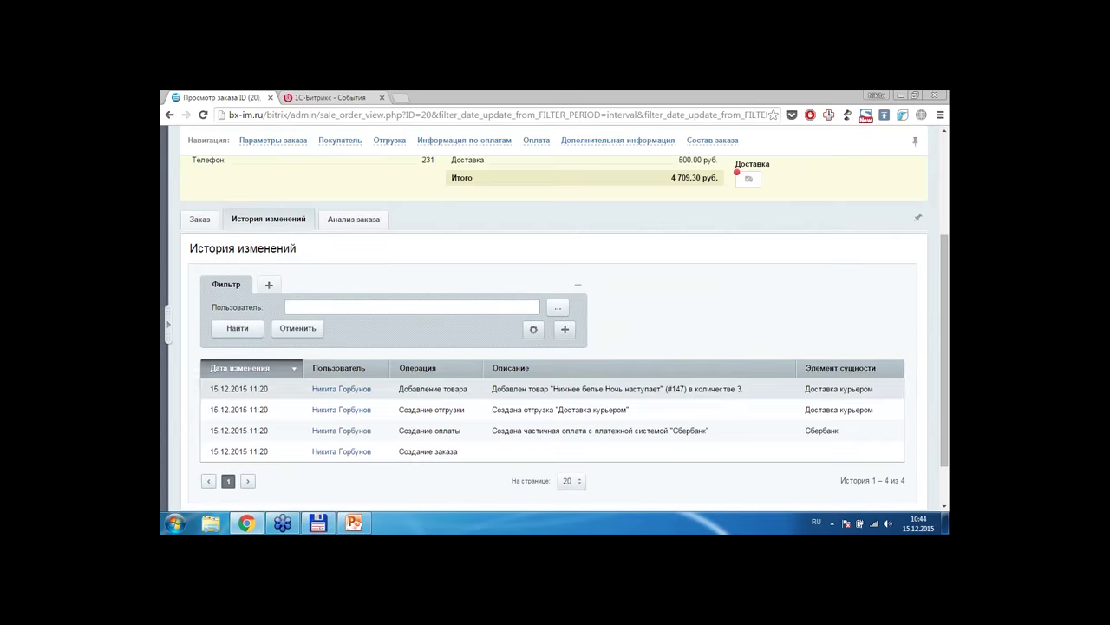
# - View order №20's Анализ заказа, with its items and documents
pyautogui.click(354, 219)
pyautogui.scroll(-1, 573, 248)
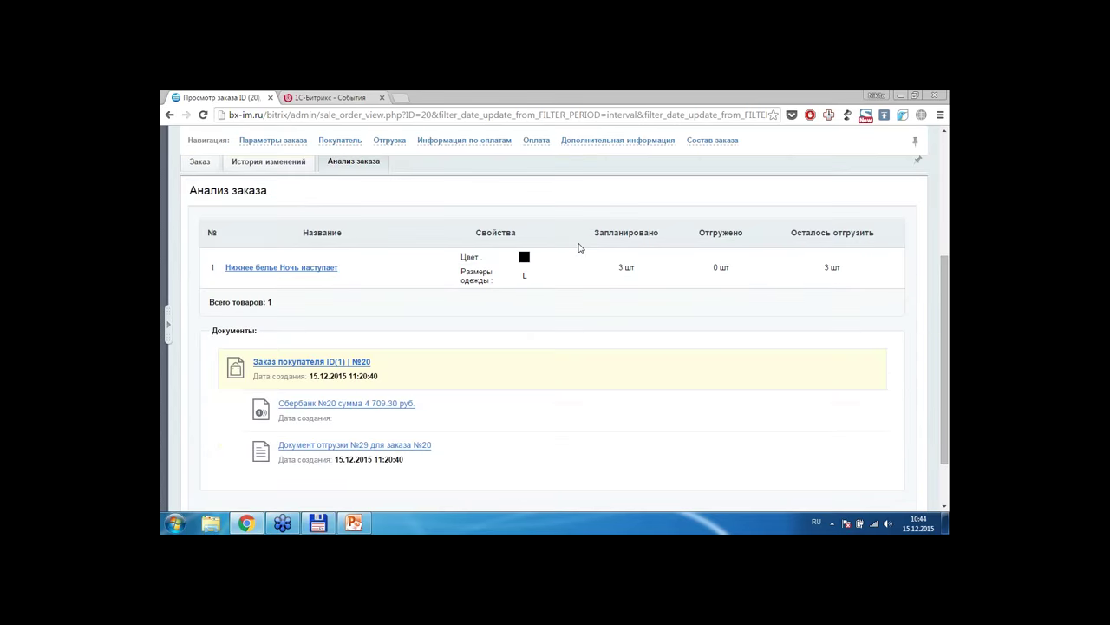
pyautogui.scroll(-1, 579, 248)
pyautogui.scroll(5, 586, 330)
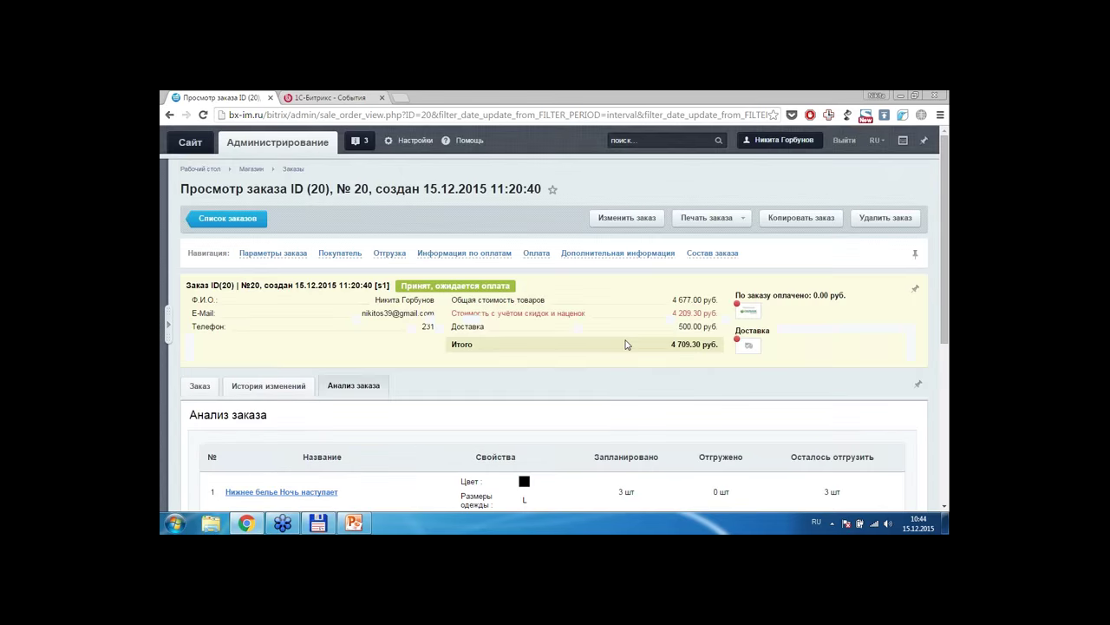
pyautogui.scroll(-5, 540, 373)
pyautogui.scroll(5, 540, 373)
# - Open and close the Печать заказа print options, then expand the admin side menu
pyautogui.click(737, 217)
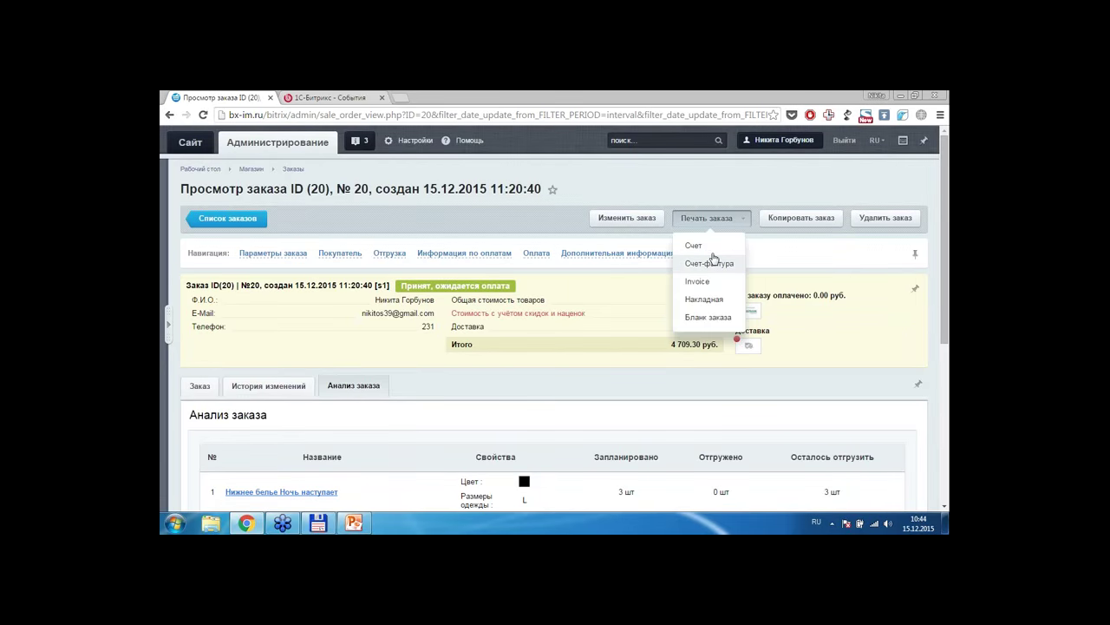
pyautogui.click(796, 282)
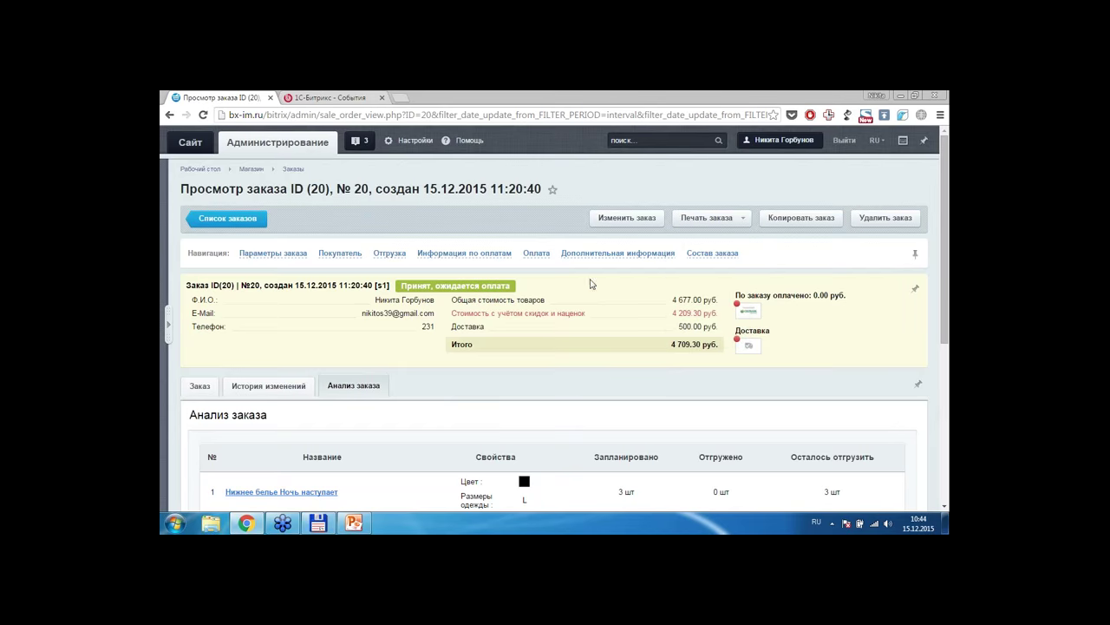
pyautogui.click(169, 331)
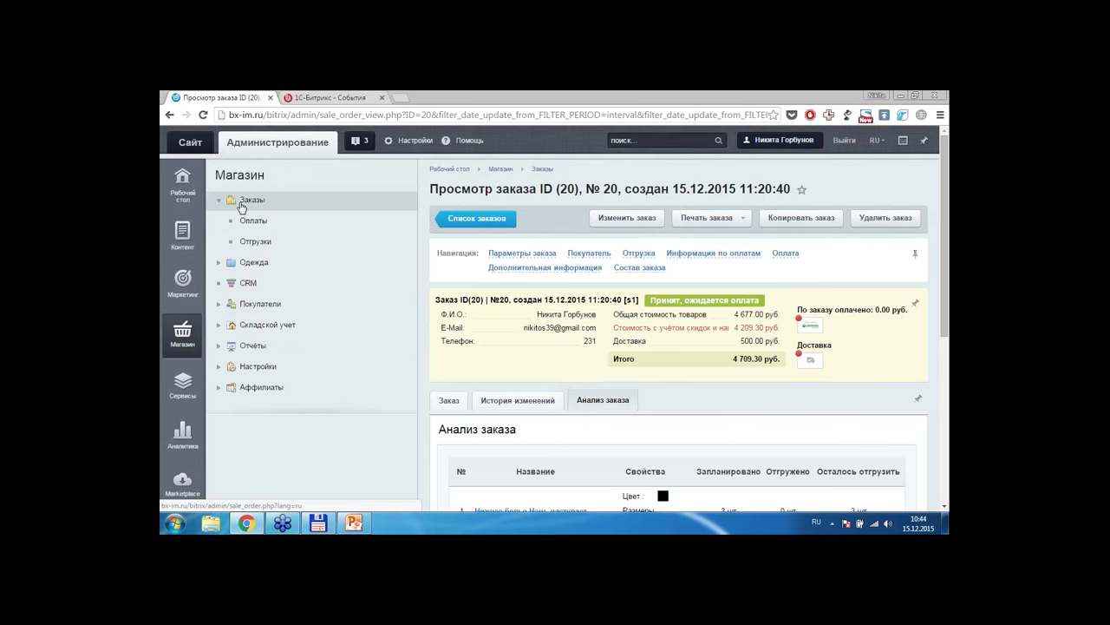
pyautogui.click(220, 366)
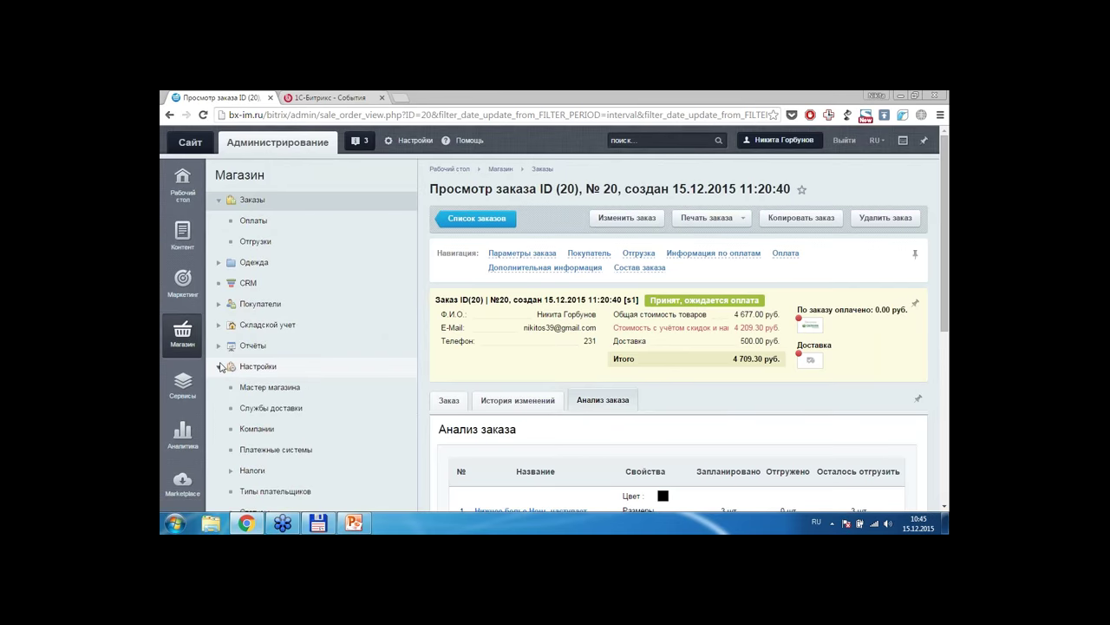
pyautogui.click(220, 366)
pyautogui.click(182, 279)
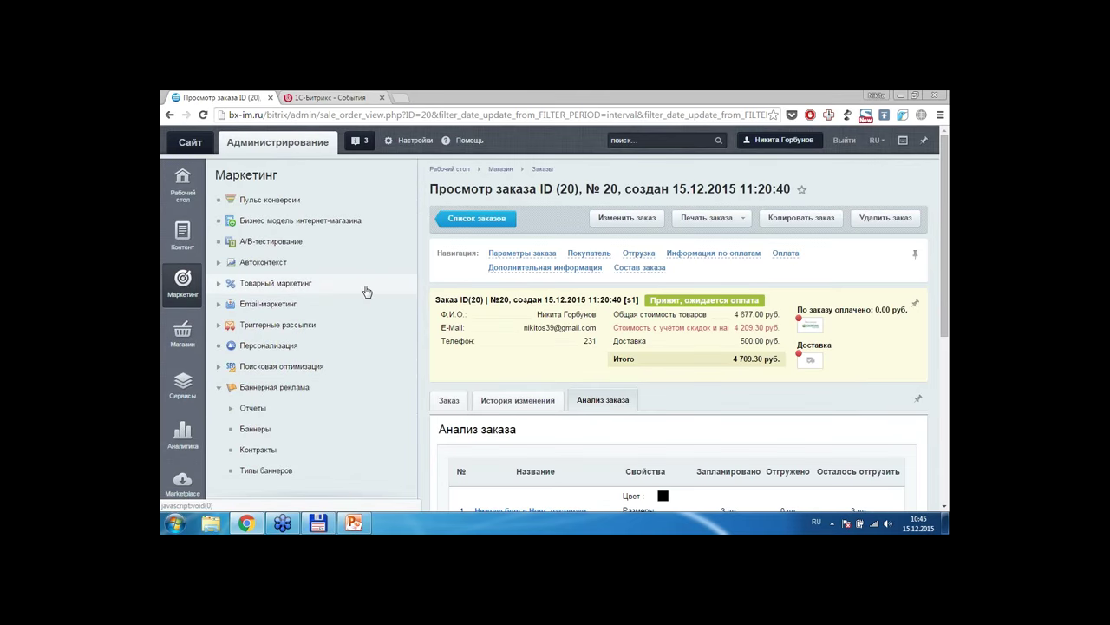
pyautogui.click(176, 333)
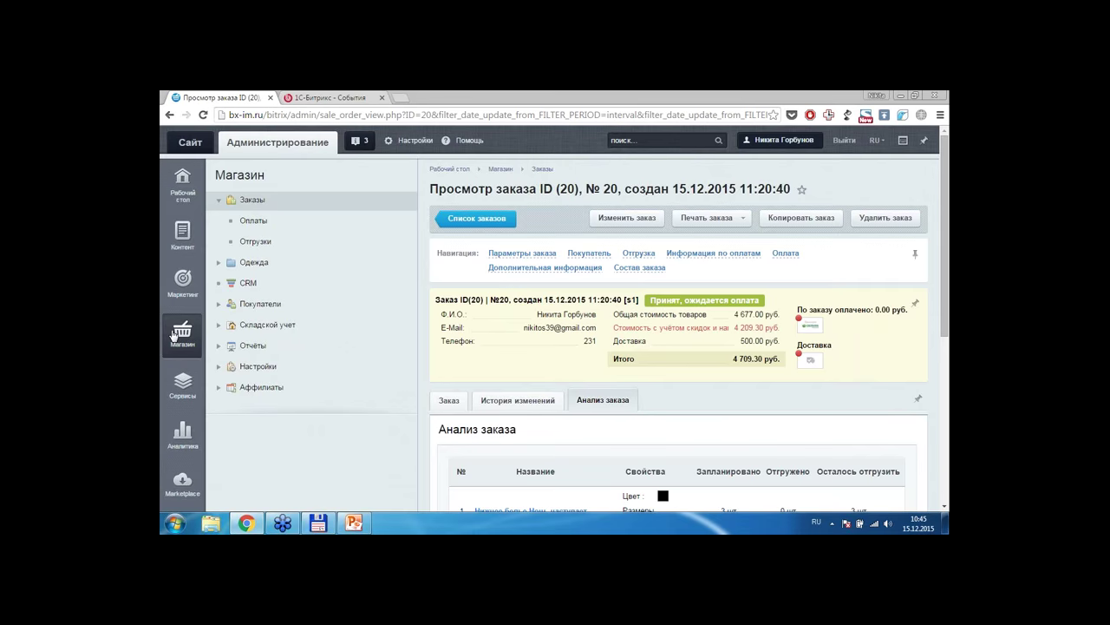
pyautogui.click(176, 300)
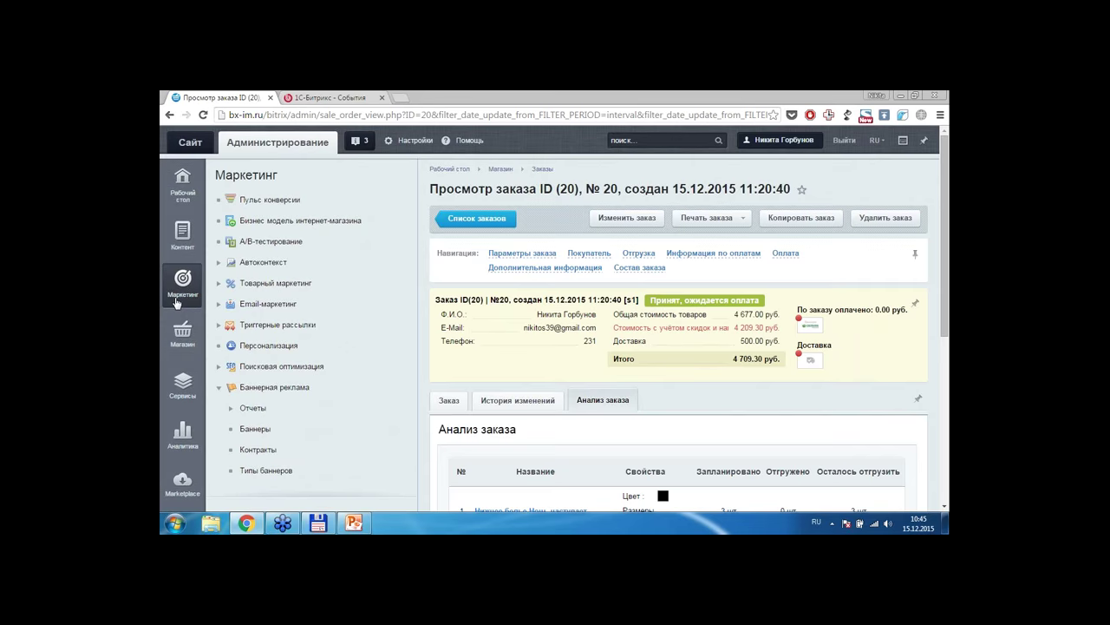
pyautogui.click(221, 387)
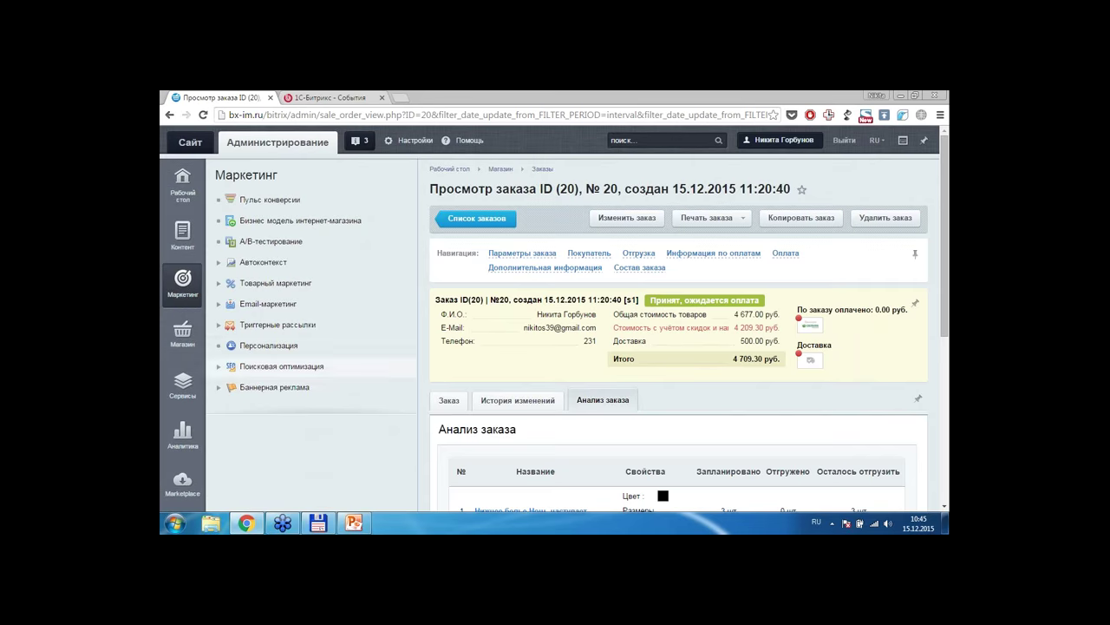
pyautogui.click(191, 338)
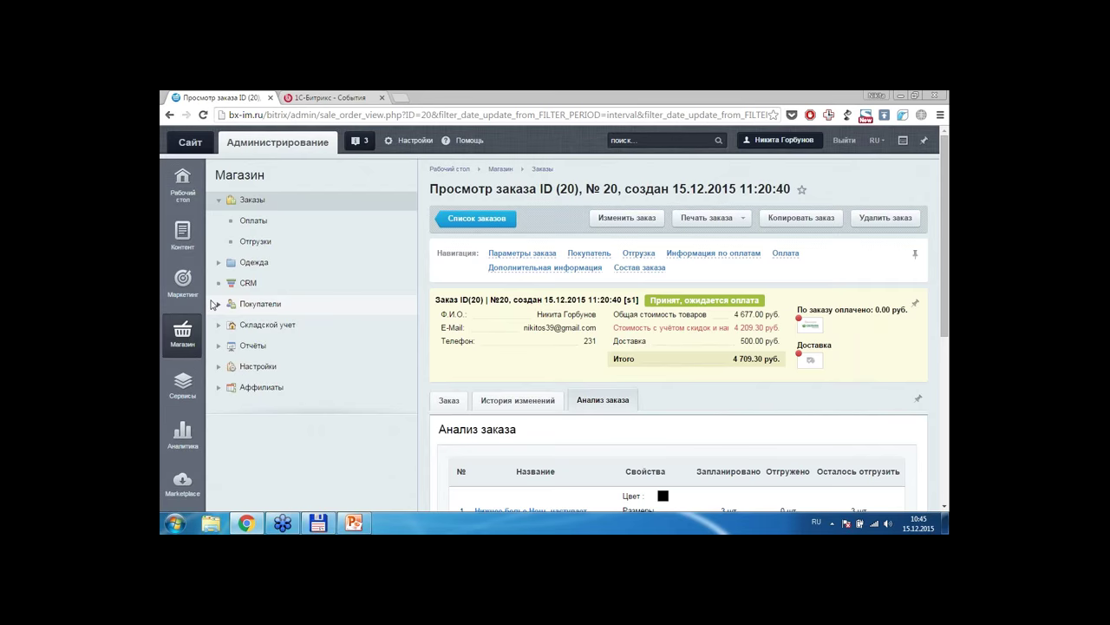
pyautogui.click(217, 304)
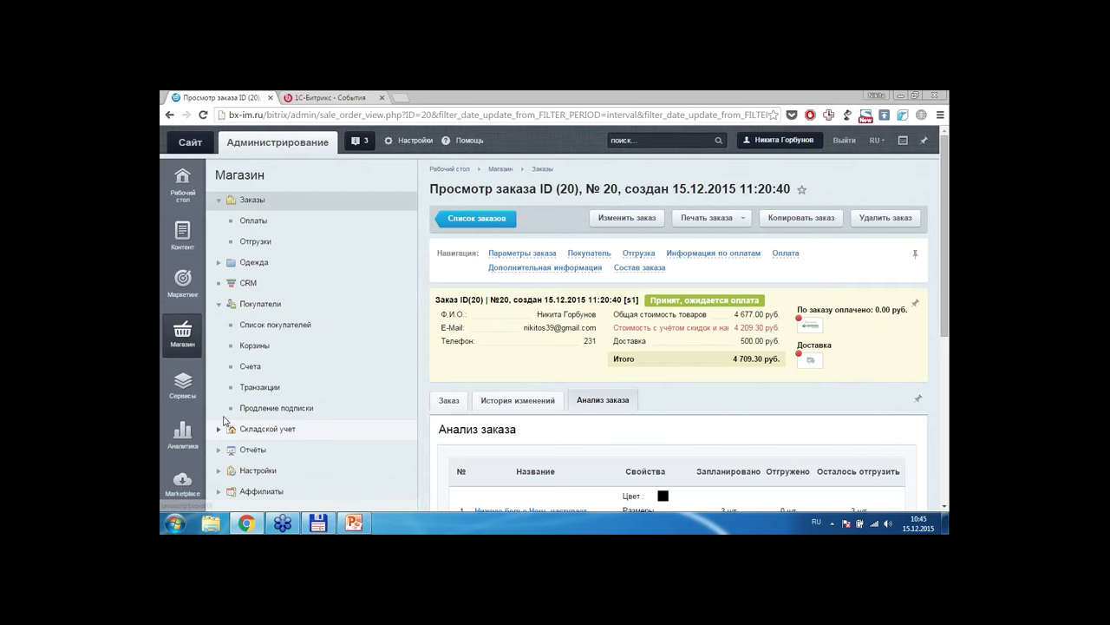
pyautogui.scroll(-2, 224, 422)
pyautogui.scroll(2, 224, 422)
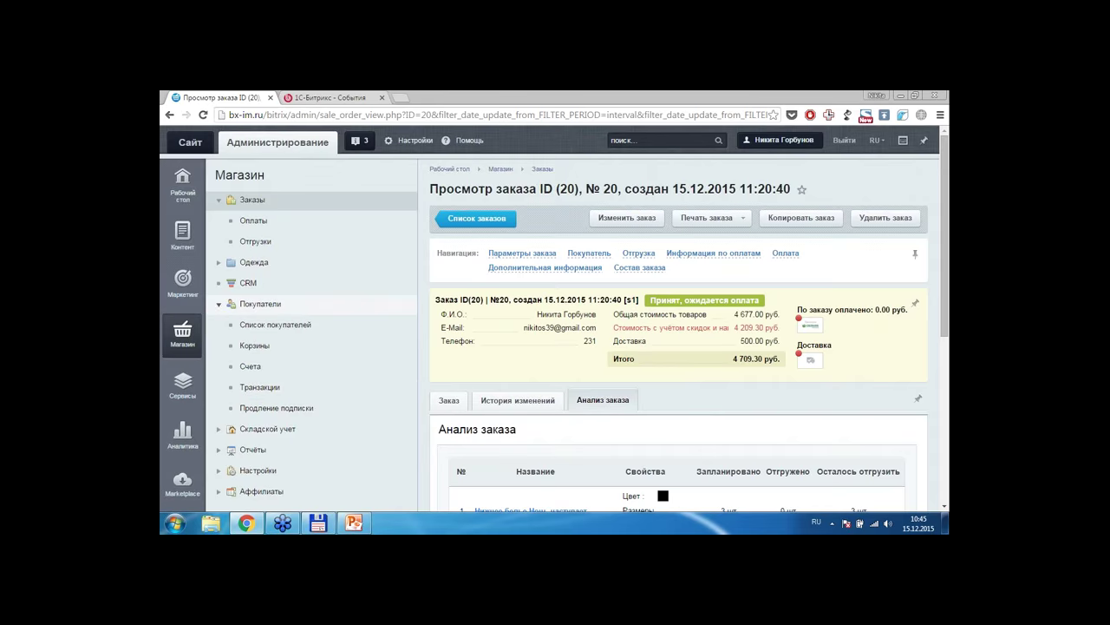
pyautogui.click(219, 304)
pyautogui.click(660, 140)
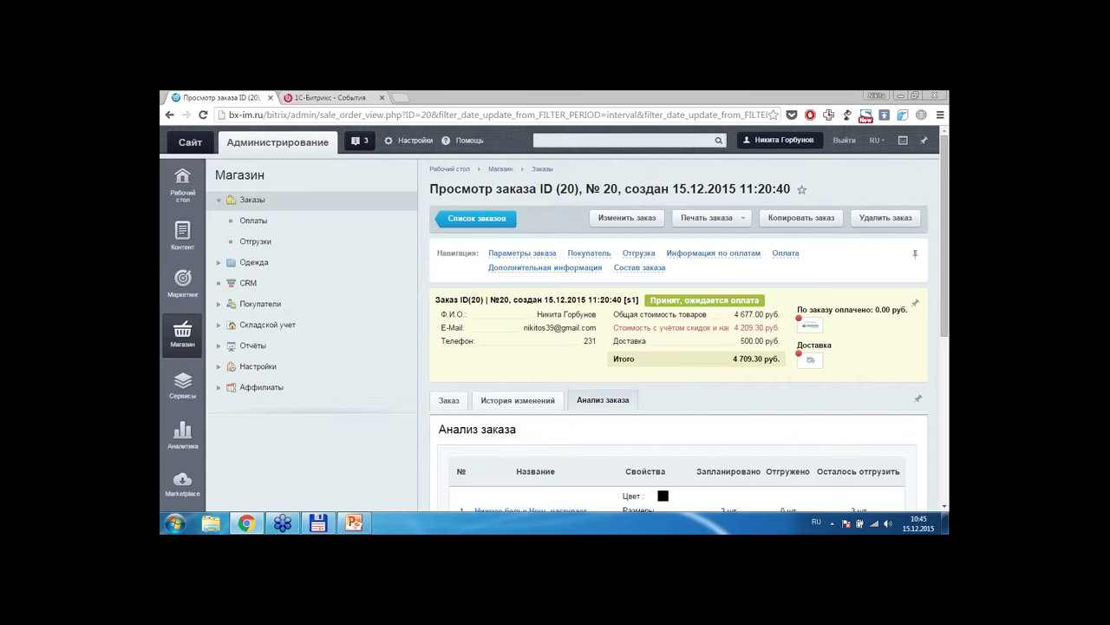
# - Search 'скид' and open the Скидки на товар list showing the 10% lingerie discount
pyautogui.write('скид')
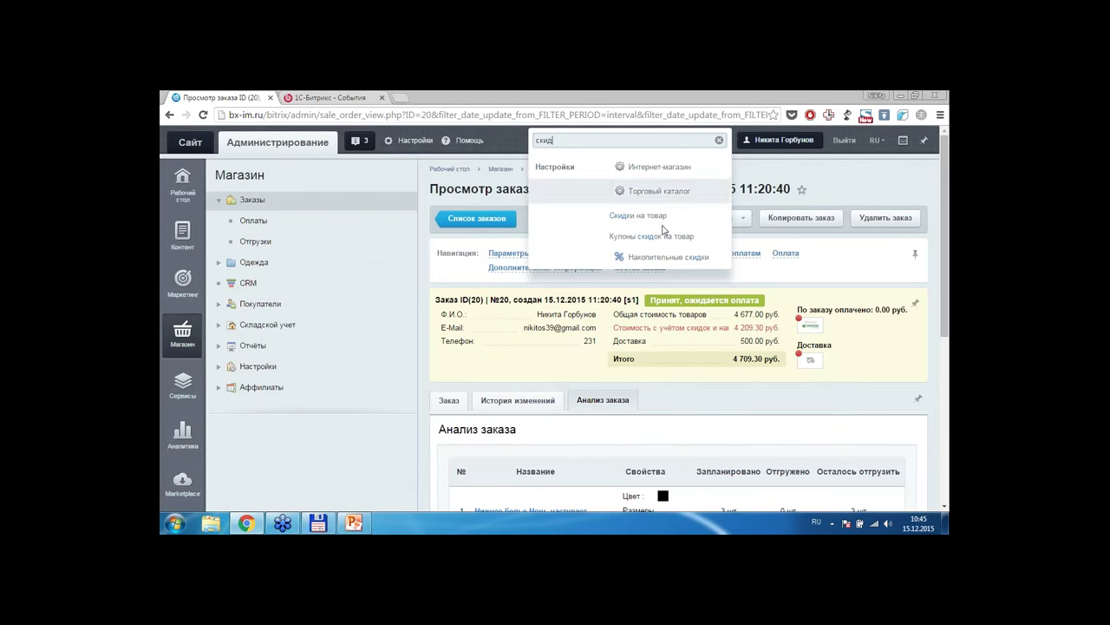
pyautogui.click(669, 257)
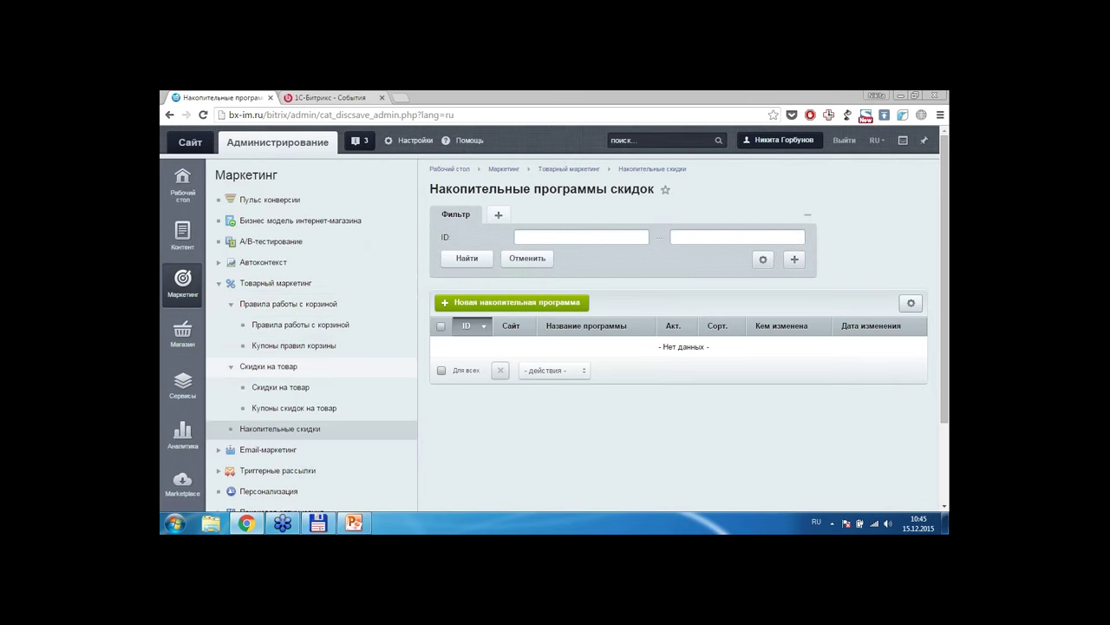
pyautogui.click(279, 387)
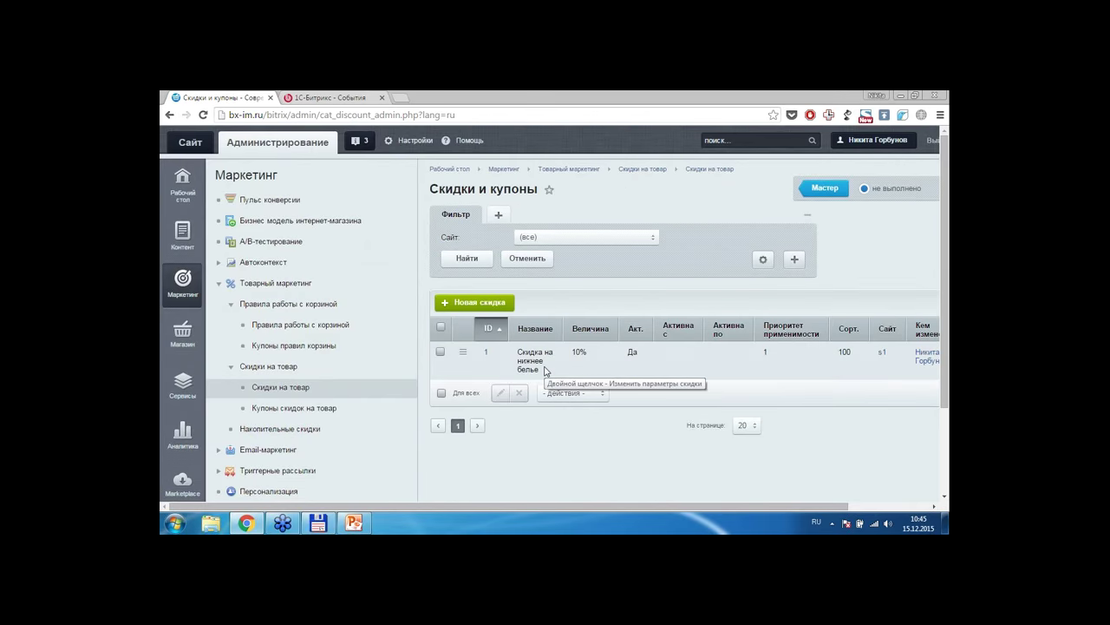
# - Open the storefront site link in a new browser tab
pyautogui.scroll(-1, 555, 317)
pyautogui.scroll(1, 554, 318)
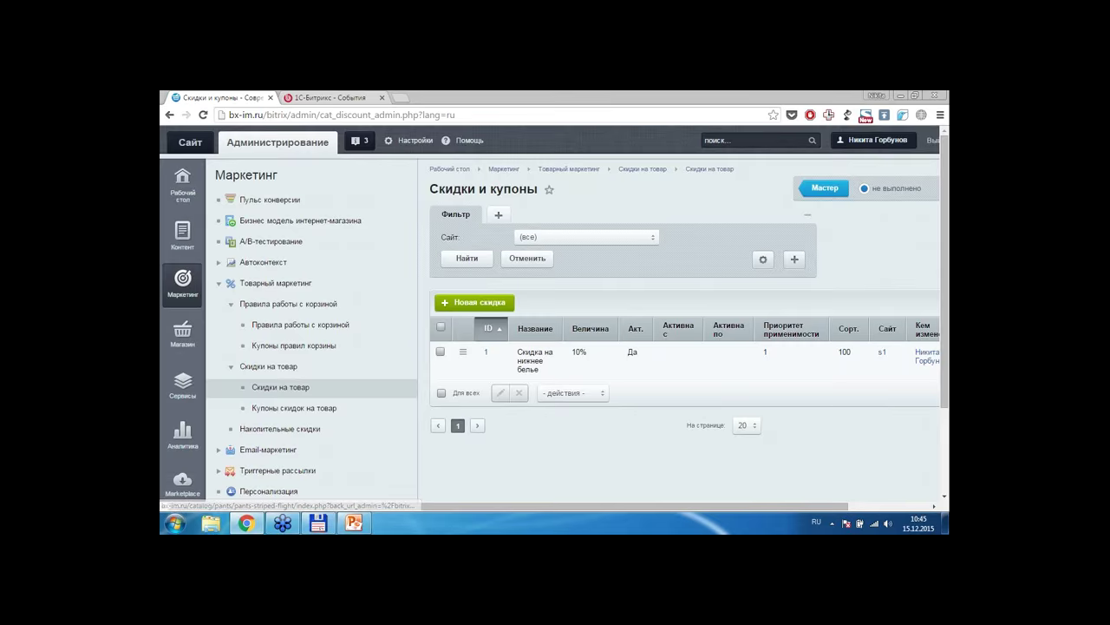
pyautogui.rightClick(187, 141)
pyautogui.click(227, 144)
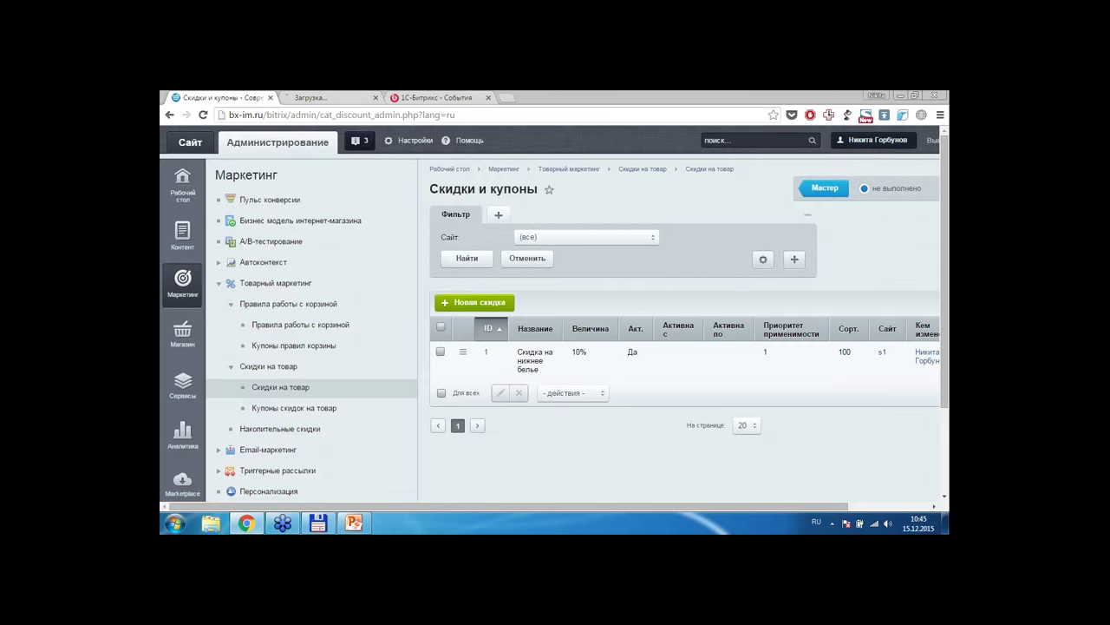
# - Browse the storefront's НИЖНЕЕ БЕЛЬЕ catalogue
pyautogui.click(325, 97)
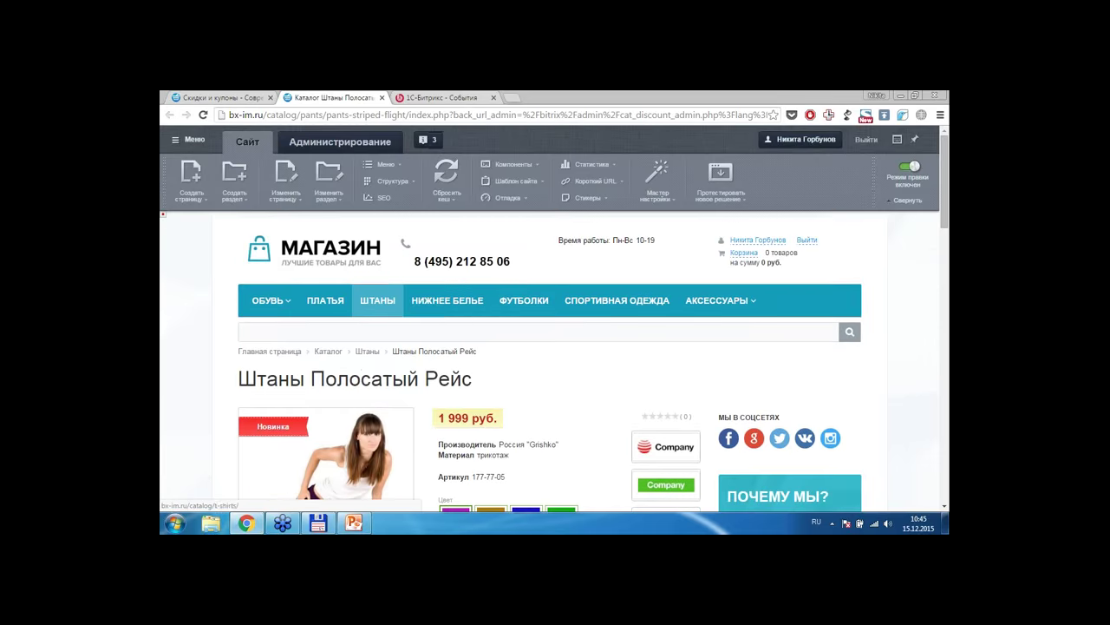
pyautogui.click(447, 300)
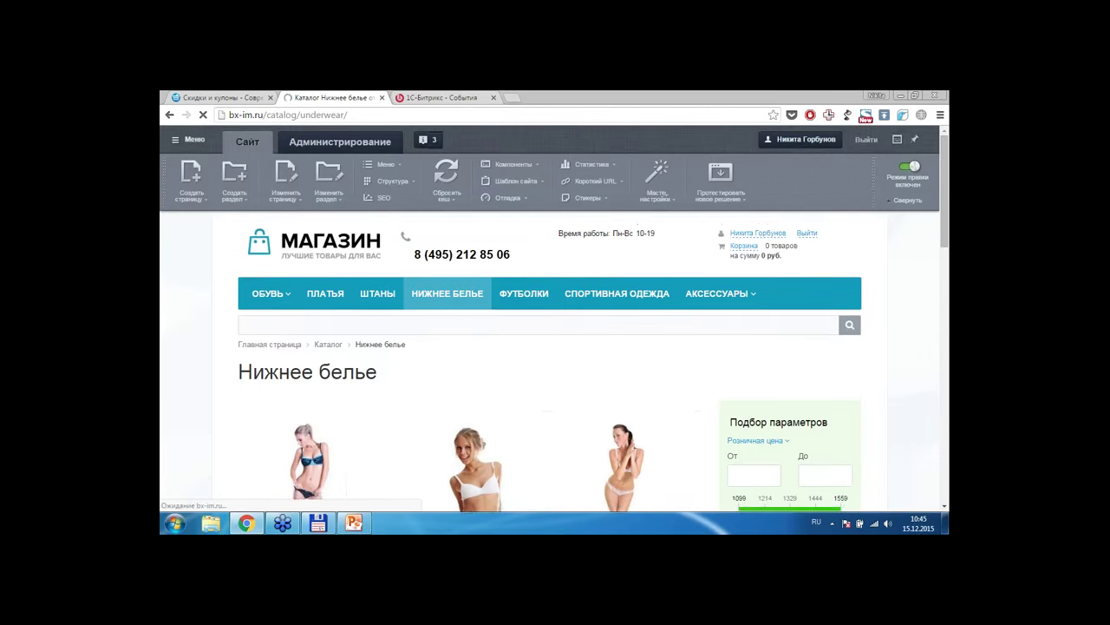
pyautogui.scroll(-3, 620, 347)
# - Return to the Скидки и купоны tab and start a Новая скидка
pyautogui.click(443, 98)
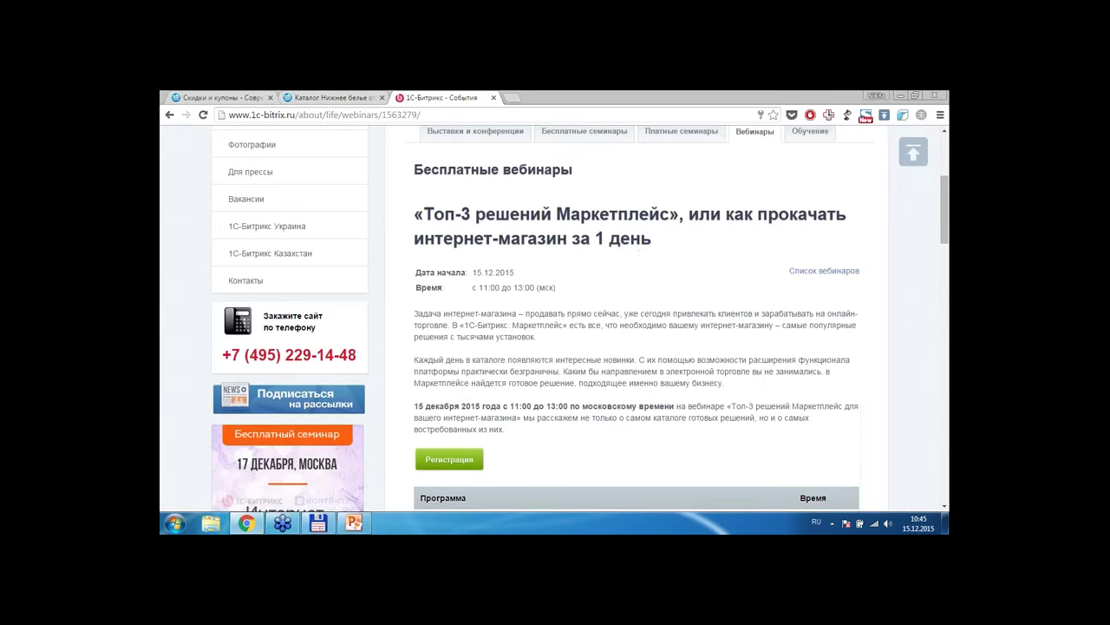
pyautogui.click(217, 97)
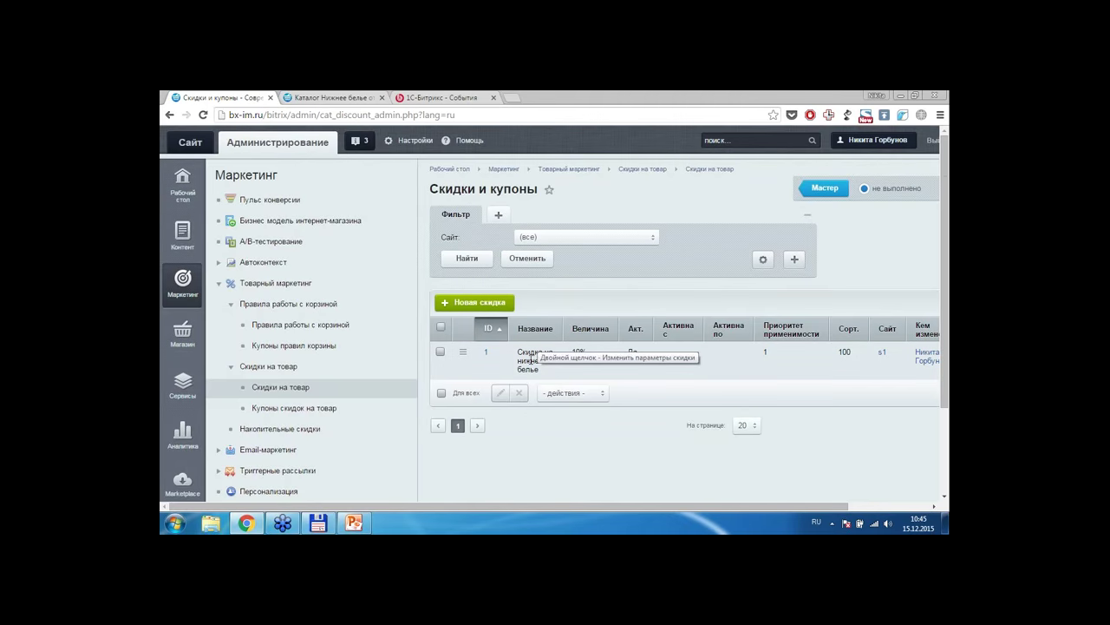
pyautogui.click(474, 302)
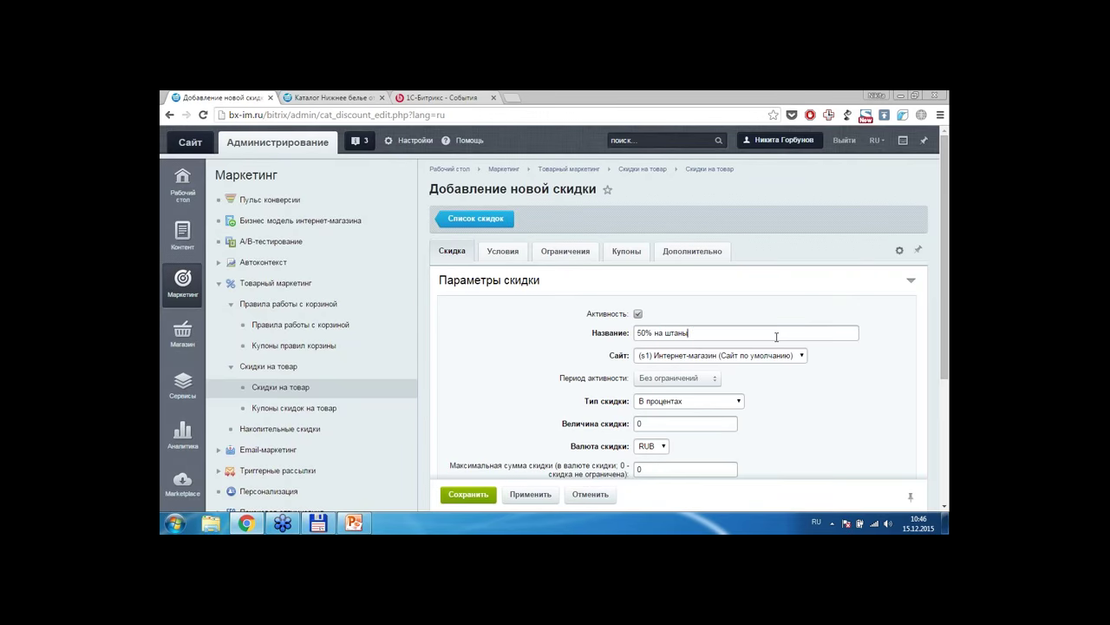
# - Name the discount '50% на штаны', type В процентах, value 50, currency RUB
pyautogui.scroll(-1, 811, 278)
pyautogui.doubleClick(660, 366)
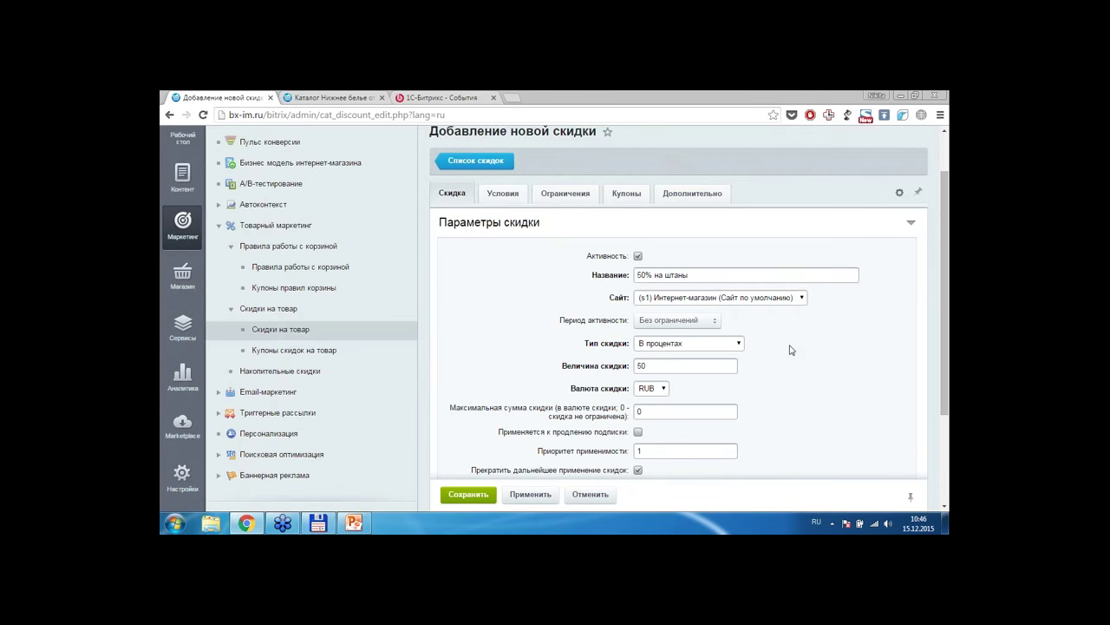
pyautogui.scroll(-1, 791, 349)
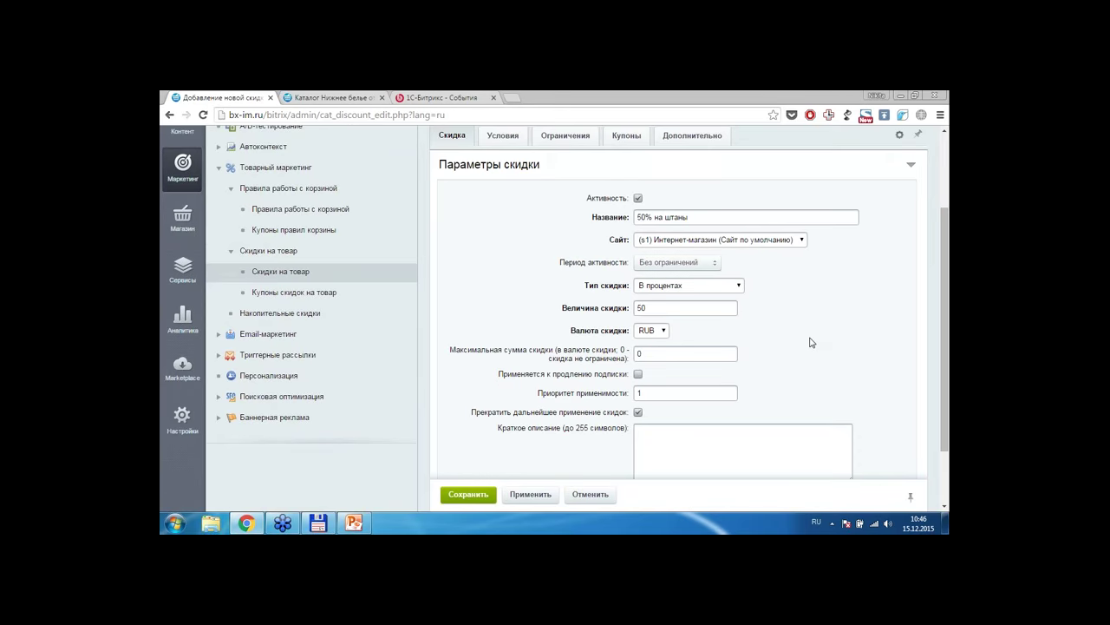
pyautogui.scroll(-2, 811, 342)
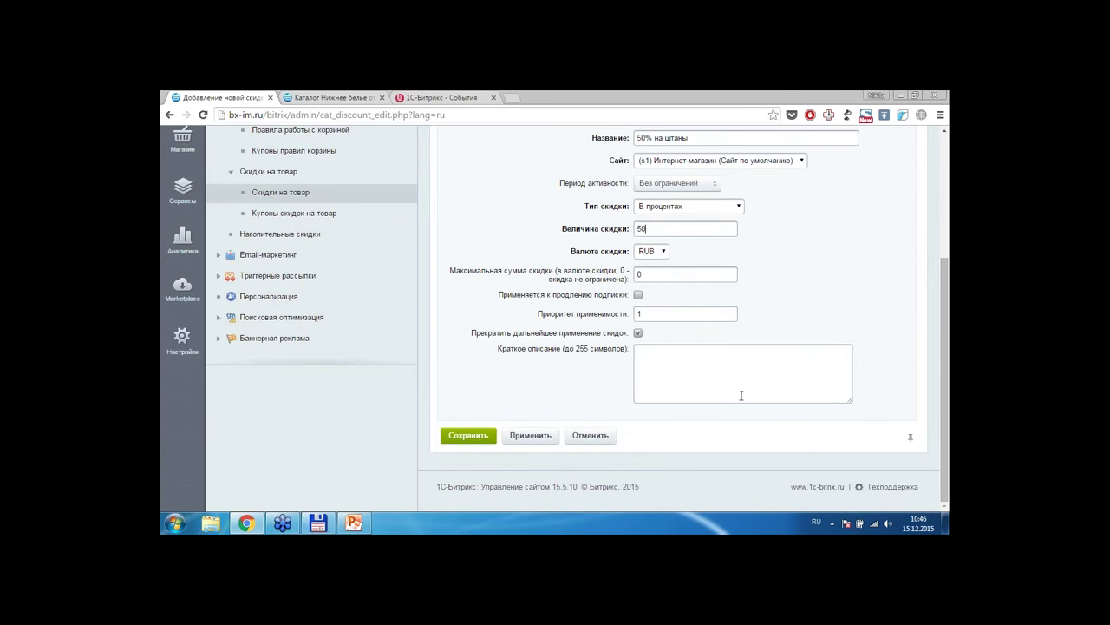
pyautogui.scroll(3, 742, 396)
# - Add a Раздел (catalog section) condition on the discount's Условия tab
pyautogui.click(512, 251)
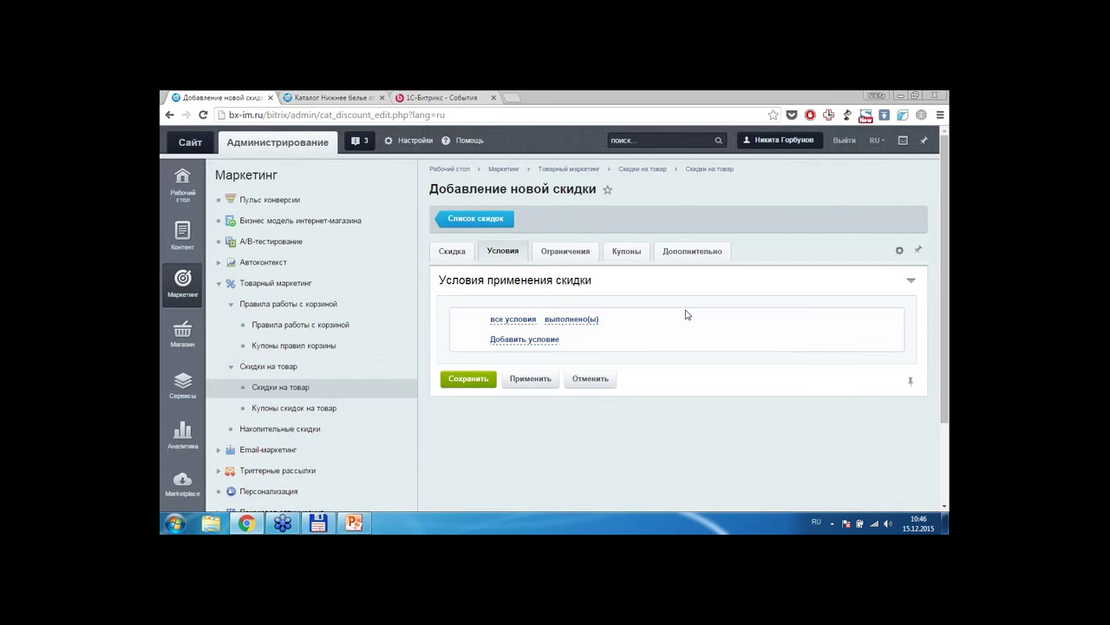
pyautogui.scroll(-2, 686, 314)
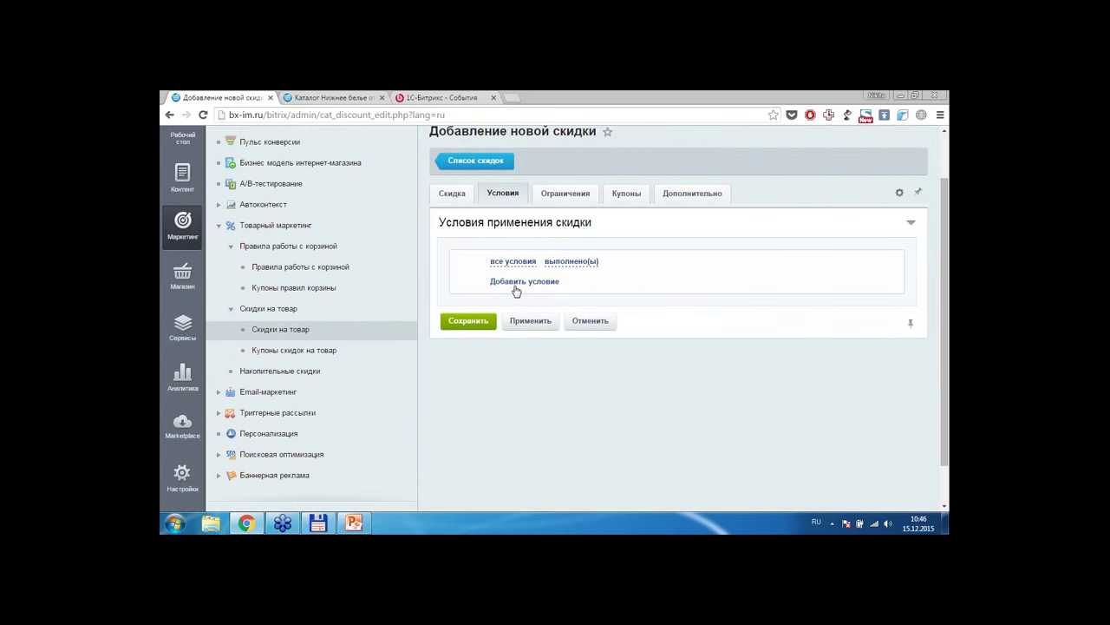
pyautogui.click(515, 285)
pyautogui.click(516, 284)
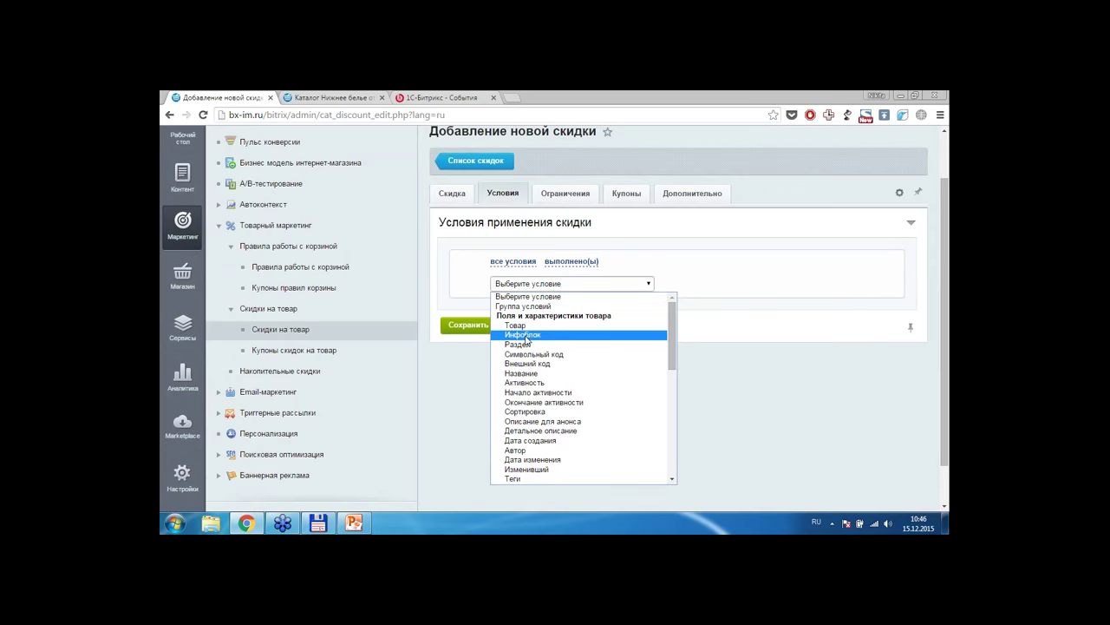
pyautogui.click(521, 345)
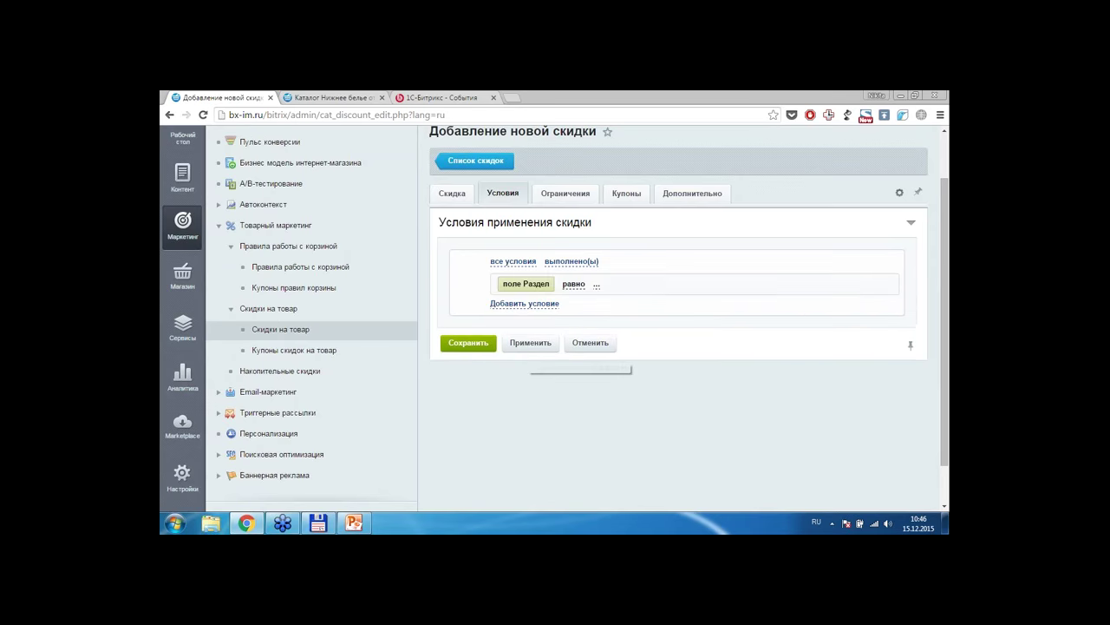
# - Filter by Каталоги / Одежда [2] and set Штаны as the condition's section
pyautogui.click(596, 289)
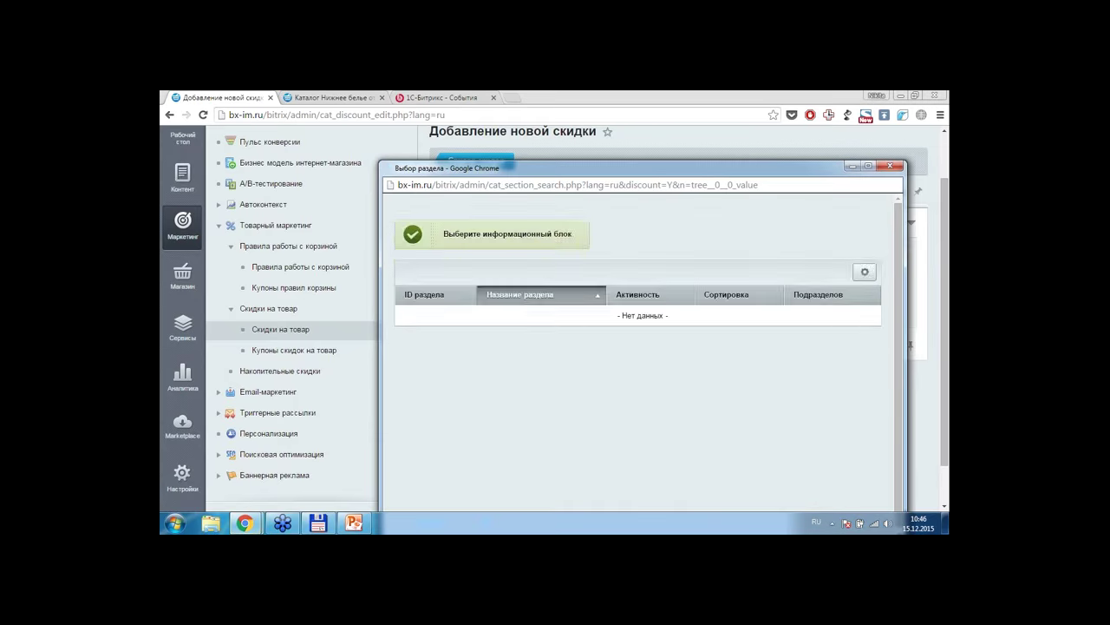
pyautogui.click(538, 244)
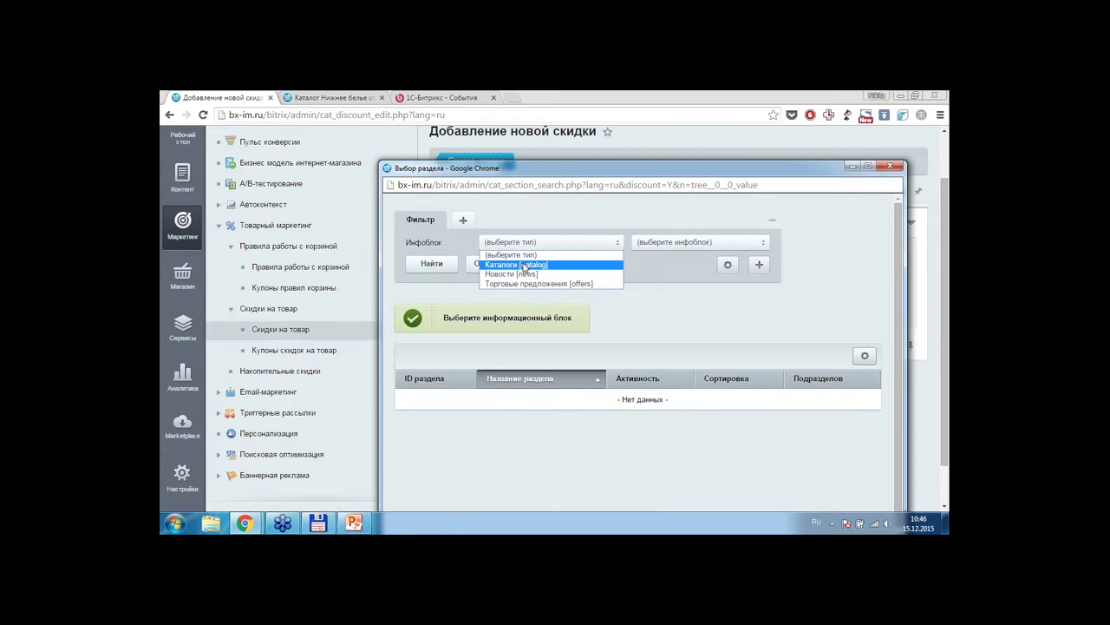
pyautogui.click(527, 265)
pyautogui.click(680, 245)
pyautogui.click(664, 265)
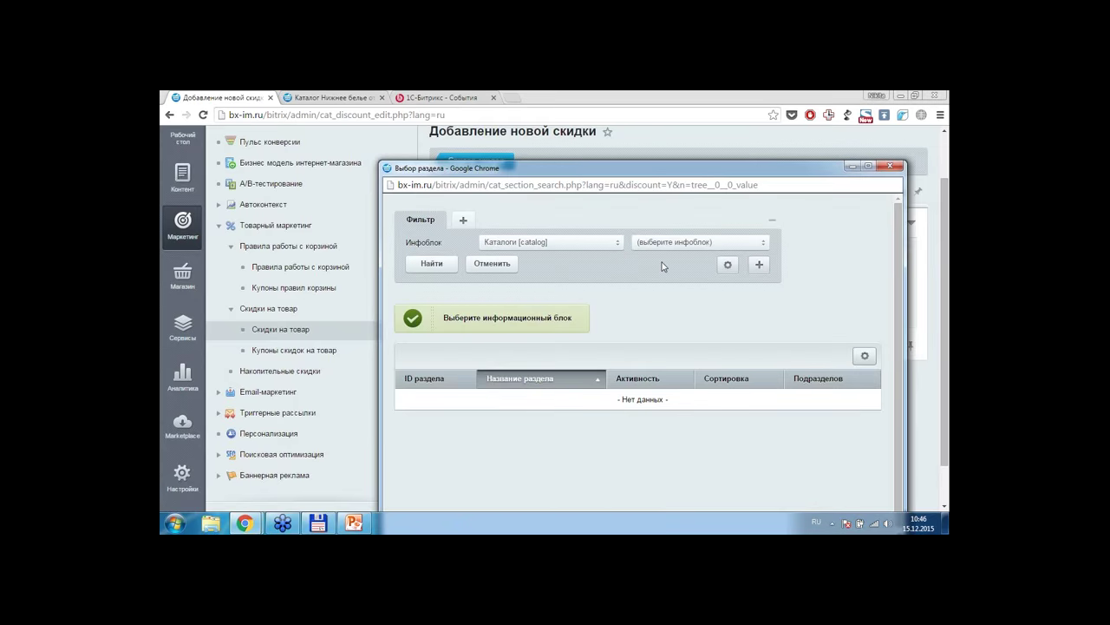
pyautogui.click(432, 263)
pyautogui.scroll(-1, 681, 286)
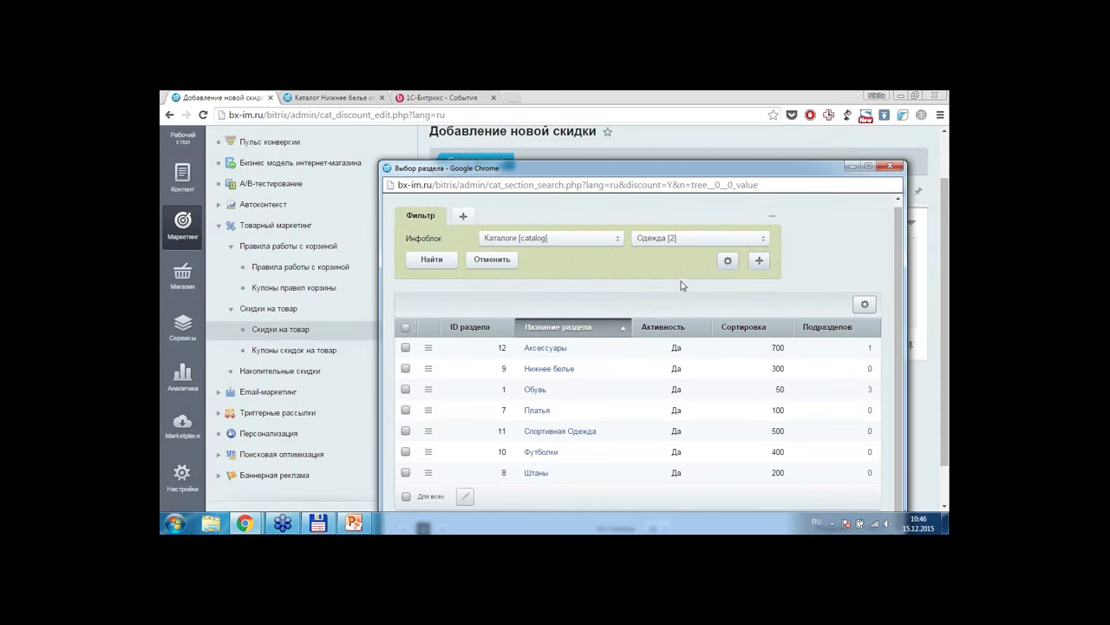
pyautogui.click(425, 475)
pyautogui.click(444, 494)
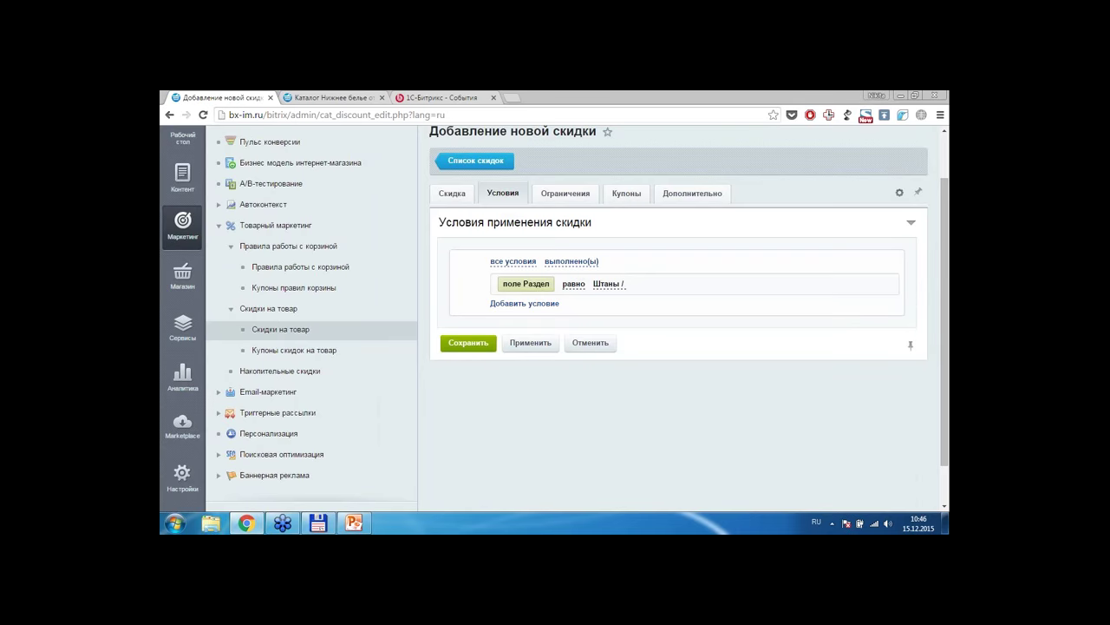
pyautogui.click(524, 303)
pyautogui.click(788, 326)
# - Save the discount, then reopen discount 2's Условия tab
pyautogui.click(552, 305)
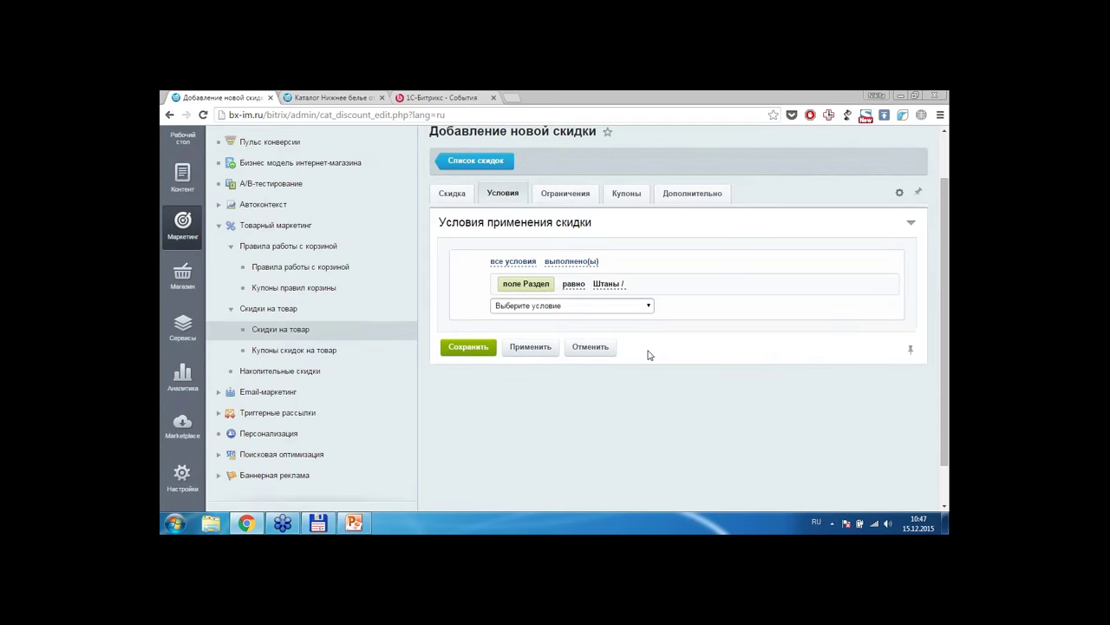
pyautogui.click(469, 346)
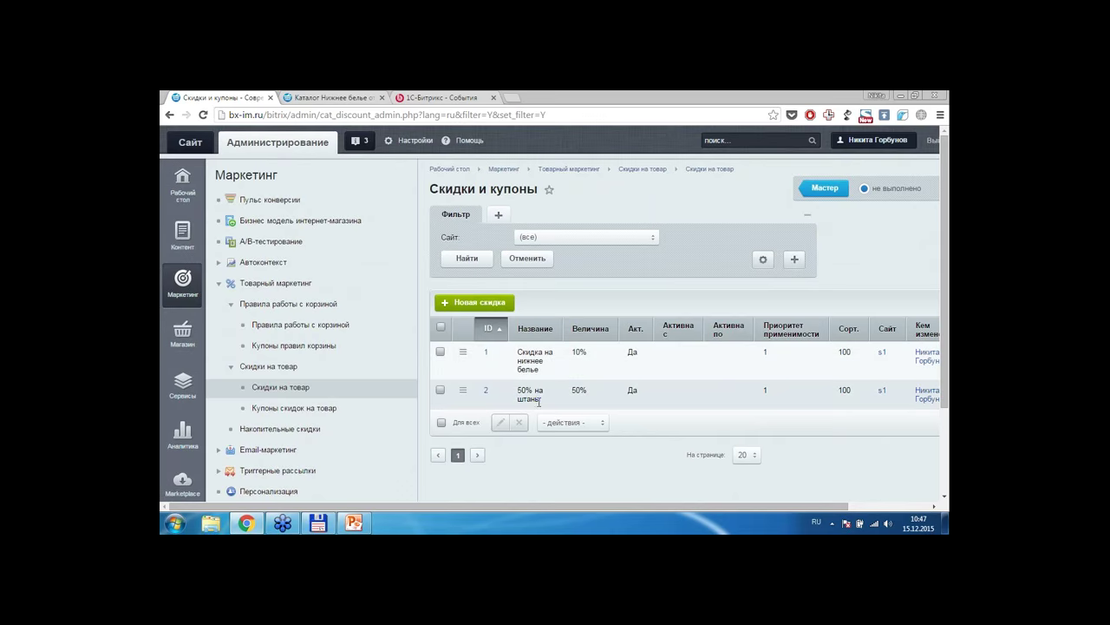
pyautogui.doubleClick(536, 397)
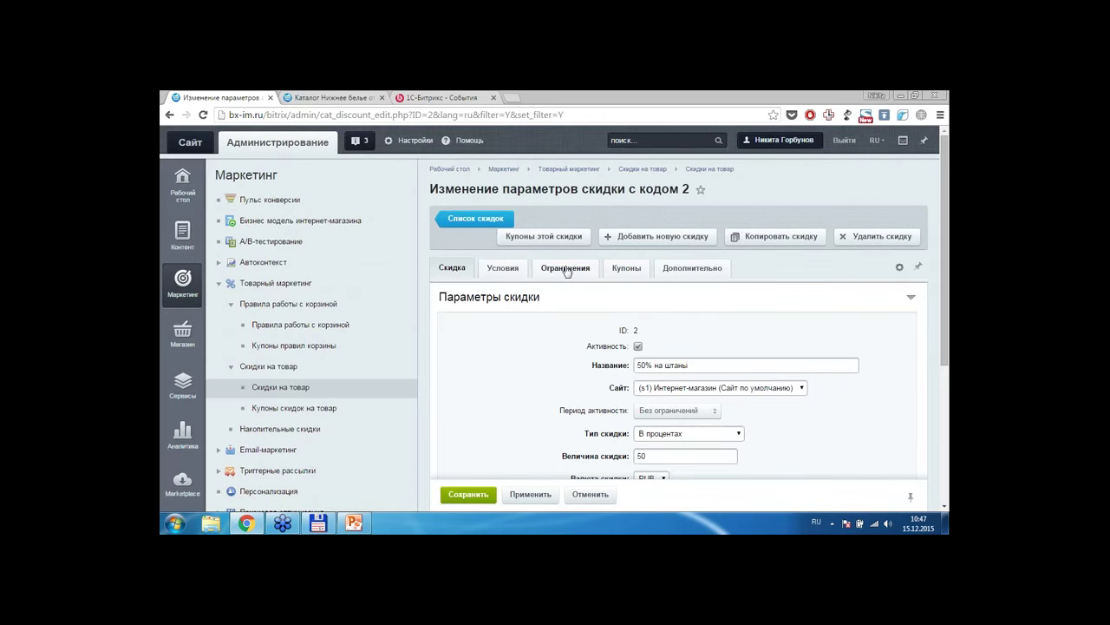
pyautogui.click(501, 269)
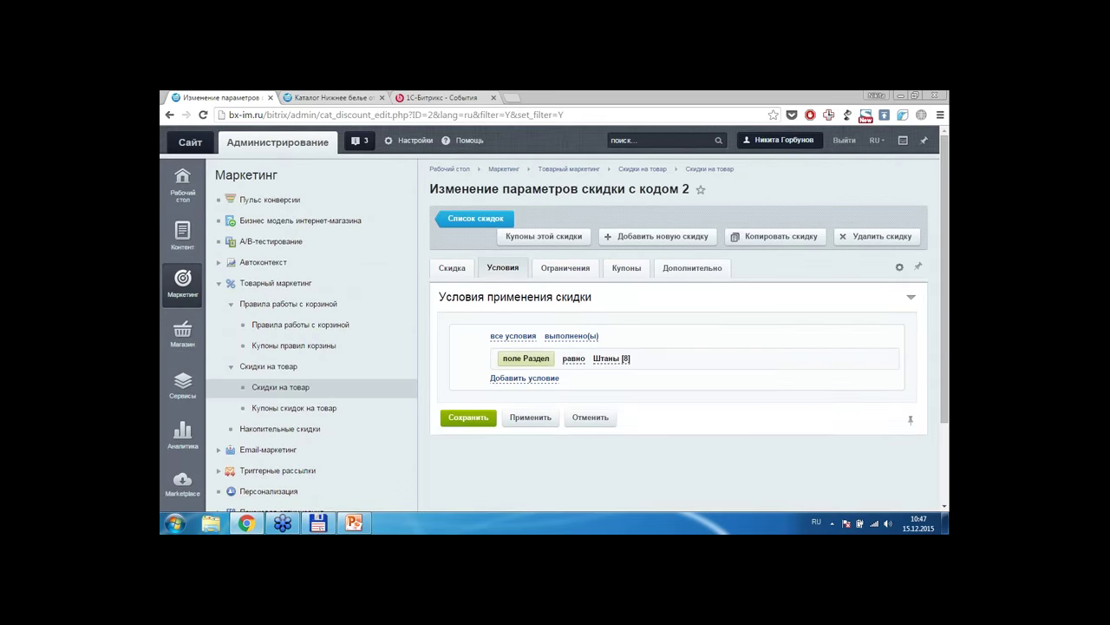
# - Check the shop's ШТАНЫ catalog for -50% prices and return to the admin tab
pyautogui.click(359, 97)
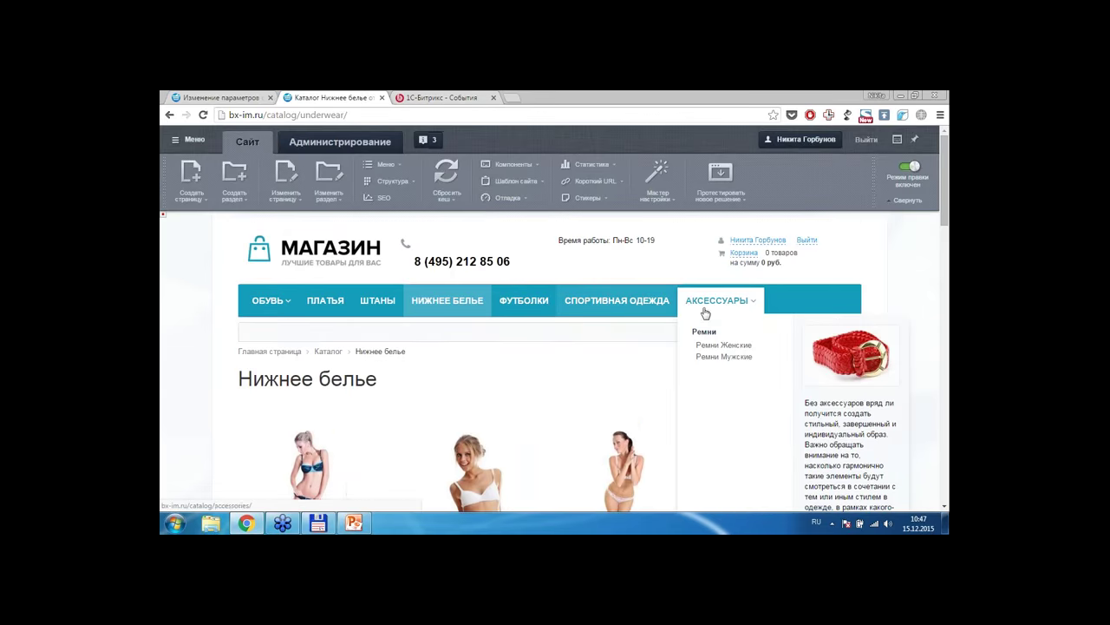
pyautogui.click(368, 303)
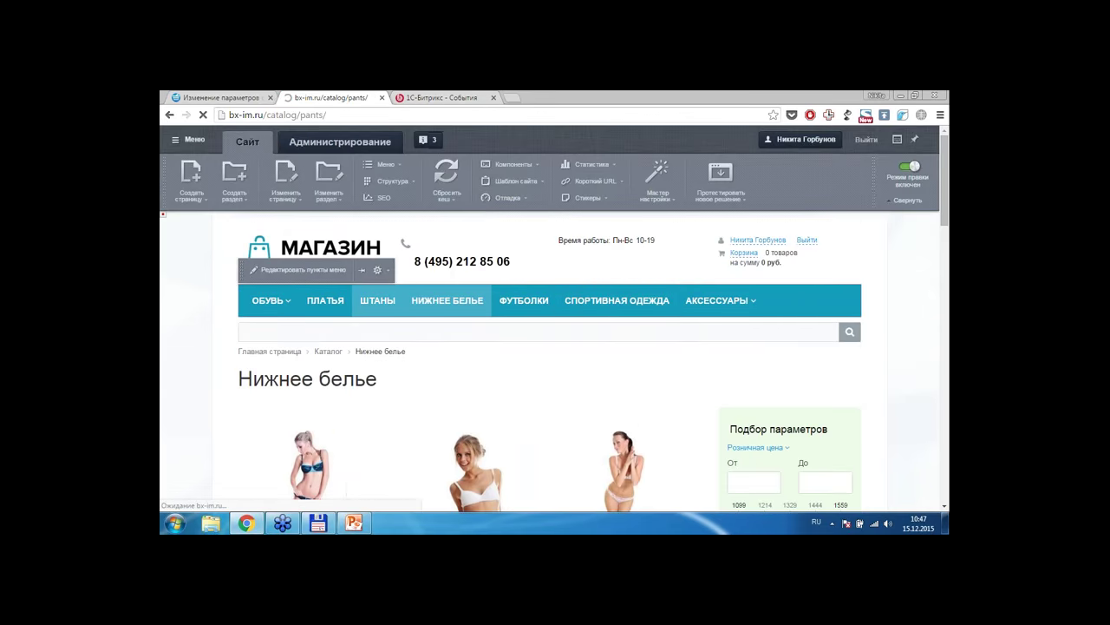
pyautogui.scroll(-2, 490, 453)
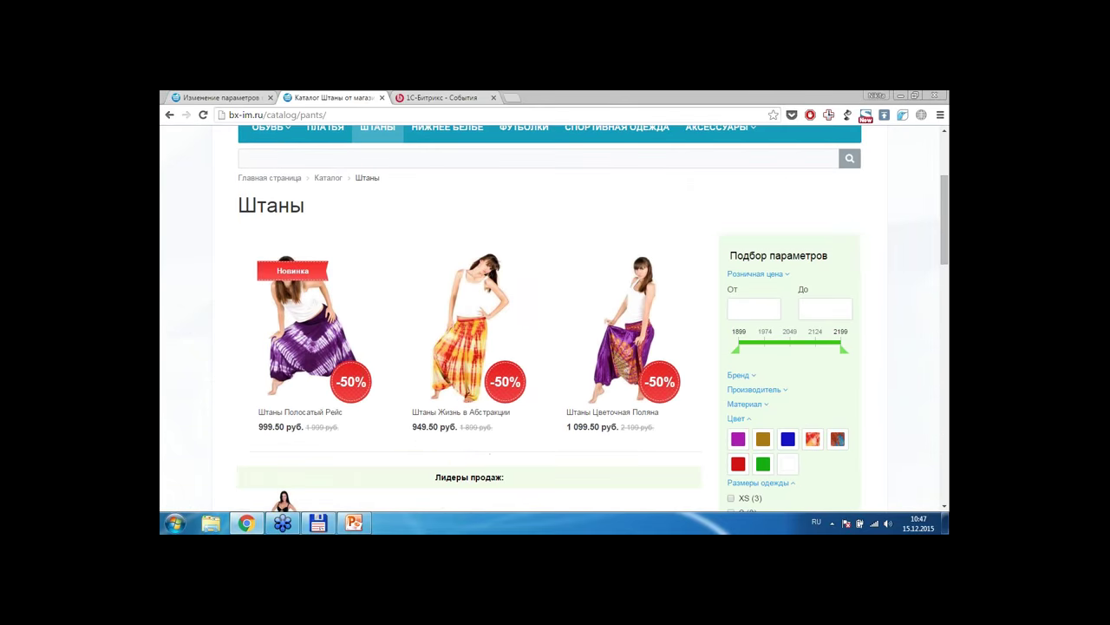
pyautogui.click(216, 97)
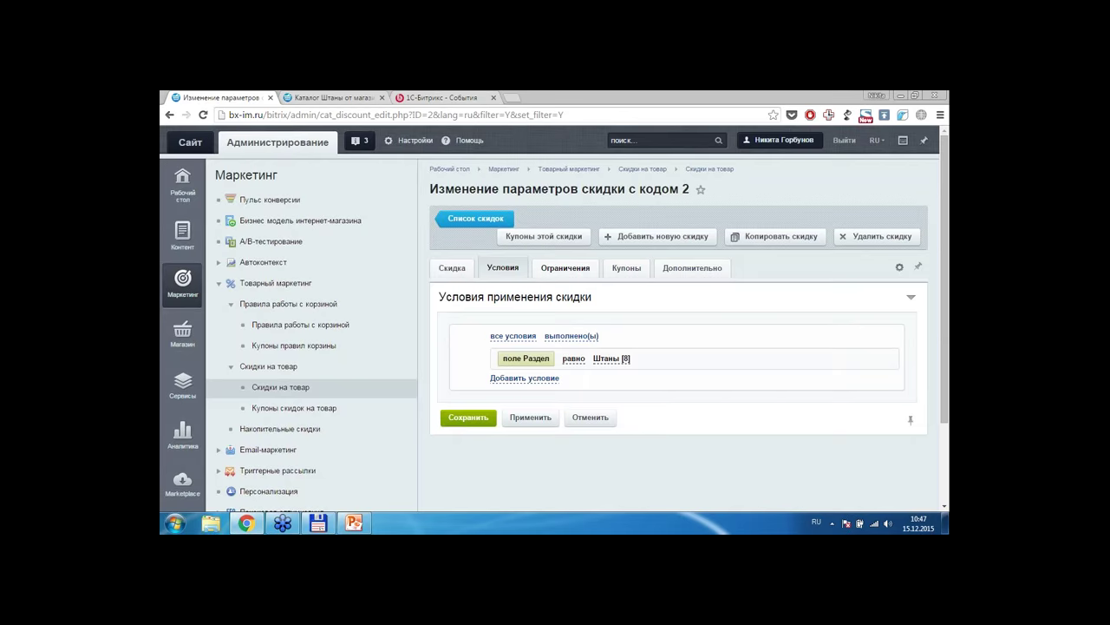
# - Restrict discount 2 to [5] Зарегистрированные пользователи on Ограничения, then view its Купоны
pyautogui.click(581, 269)
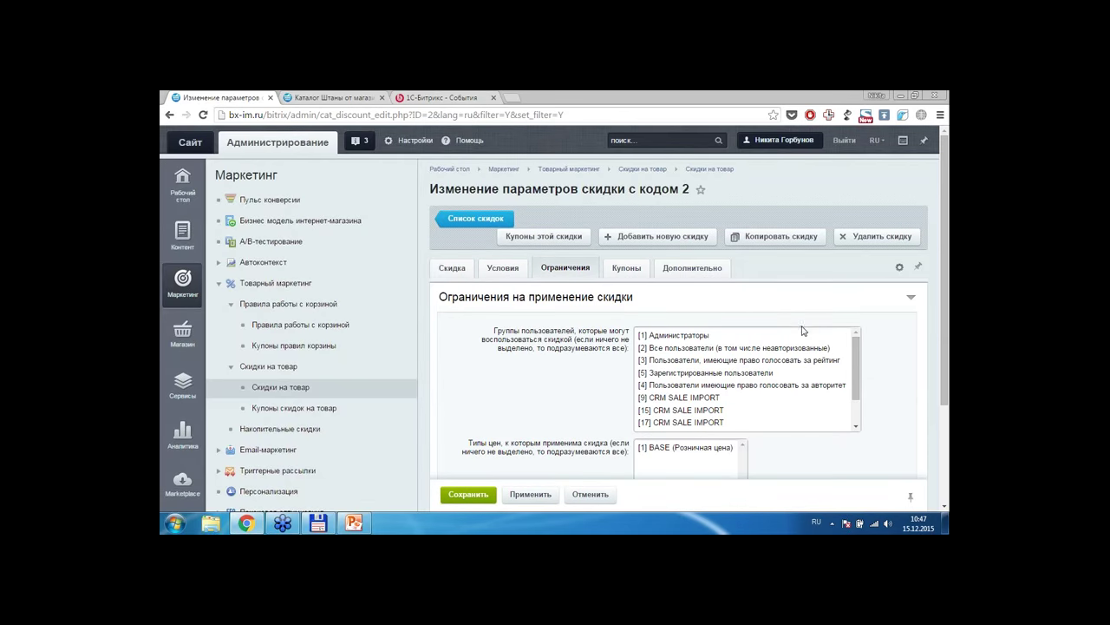
pyautogui.scroll(-1, 533, 330)
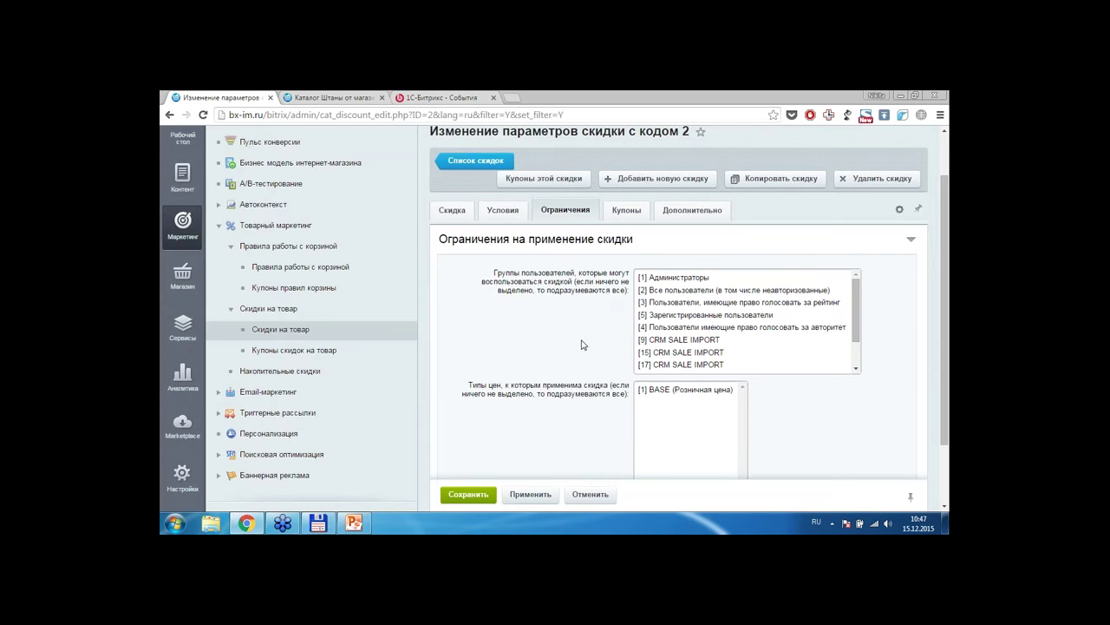
pyautogui.click(710, 316)
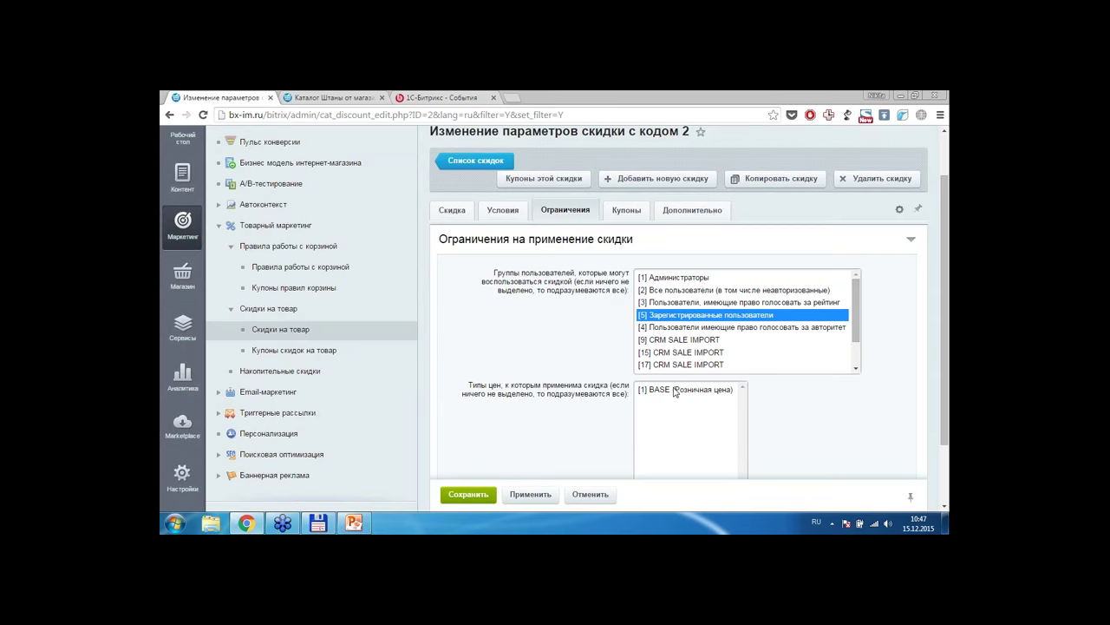
pyautogui.click(627, 211)
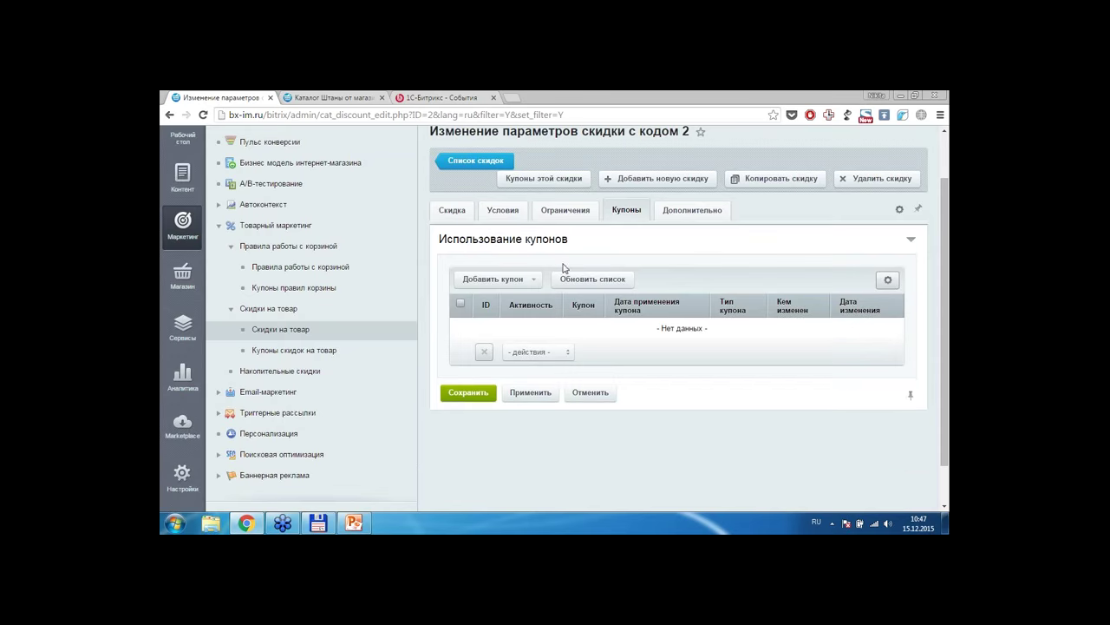
# - Add one single-item coupon with a generated code to discount 2, save it and select the code
pyautogui.click(517, 281)
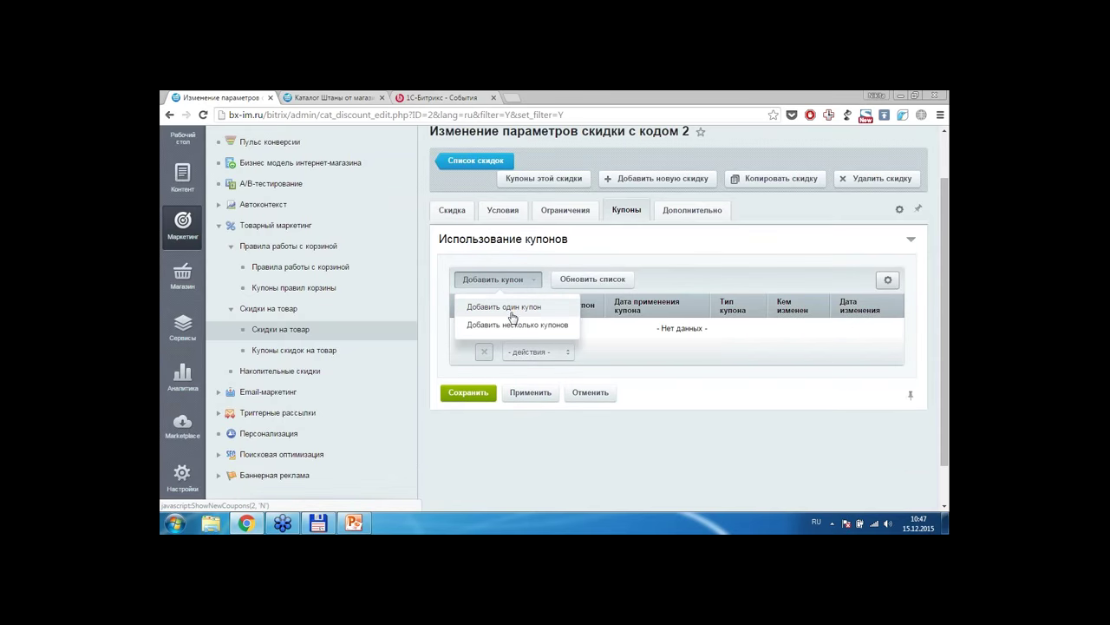
pyautogui.click(514, 313)
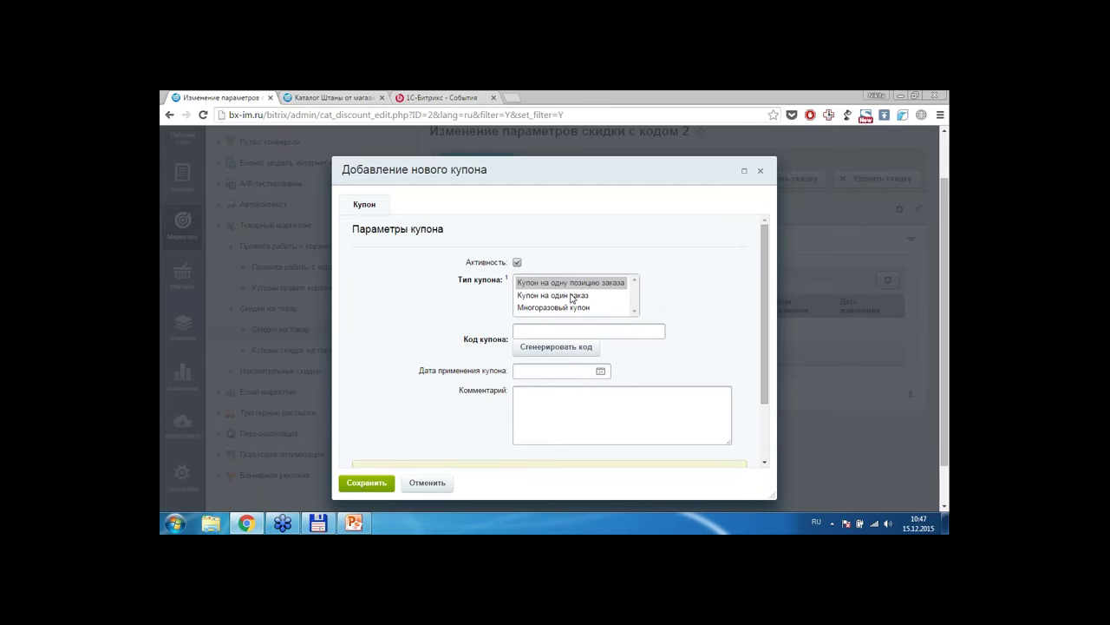
pyautogui.click(759, 170)
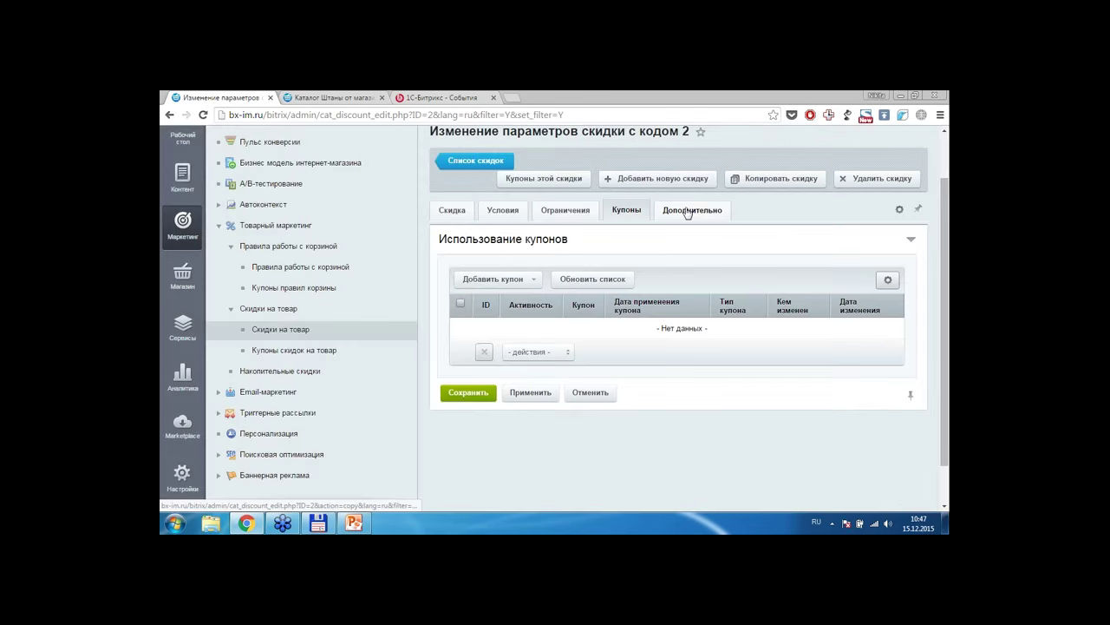
pyautogui.click(492, 278)
pyautogui.click(516, 307)
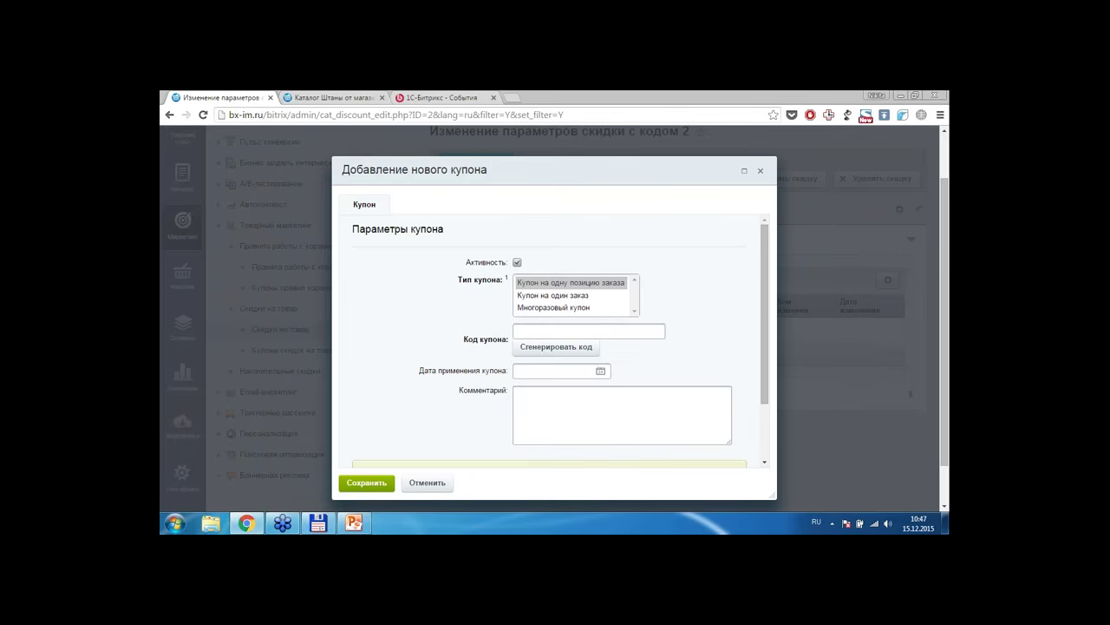
pyautogui.click(556, 346)
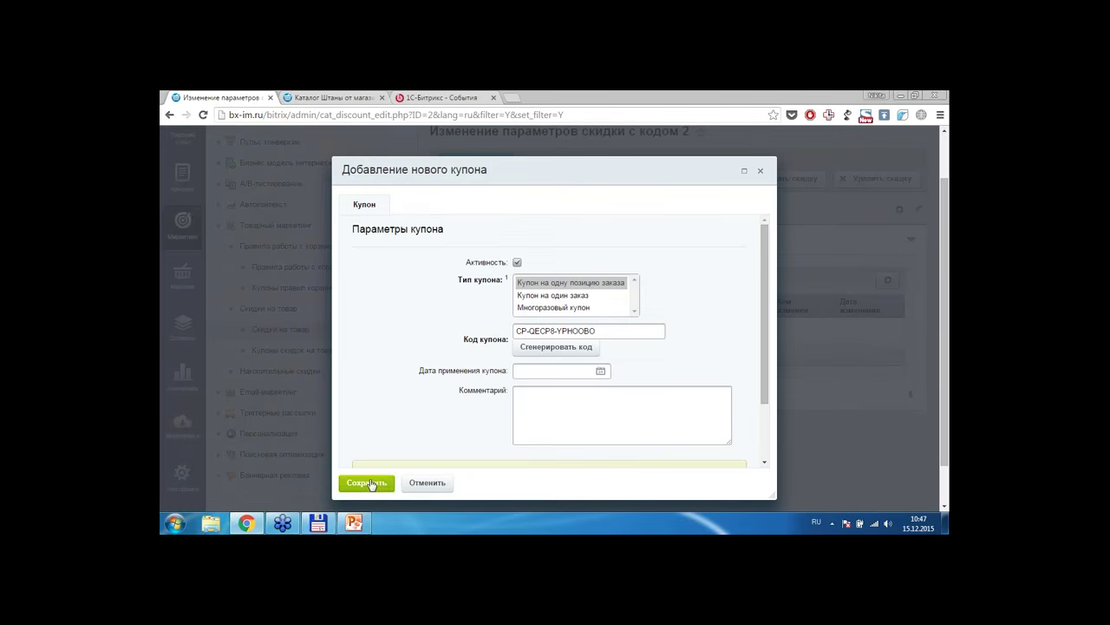
pyautogui.click(367, 482)
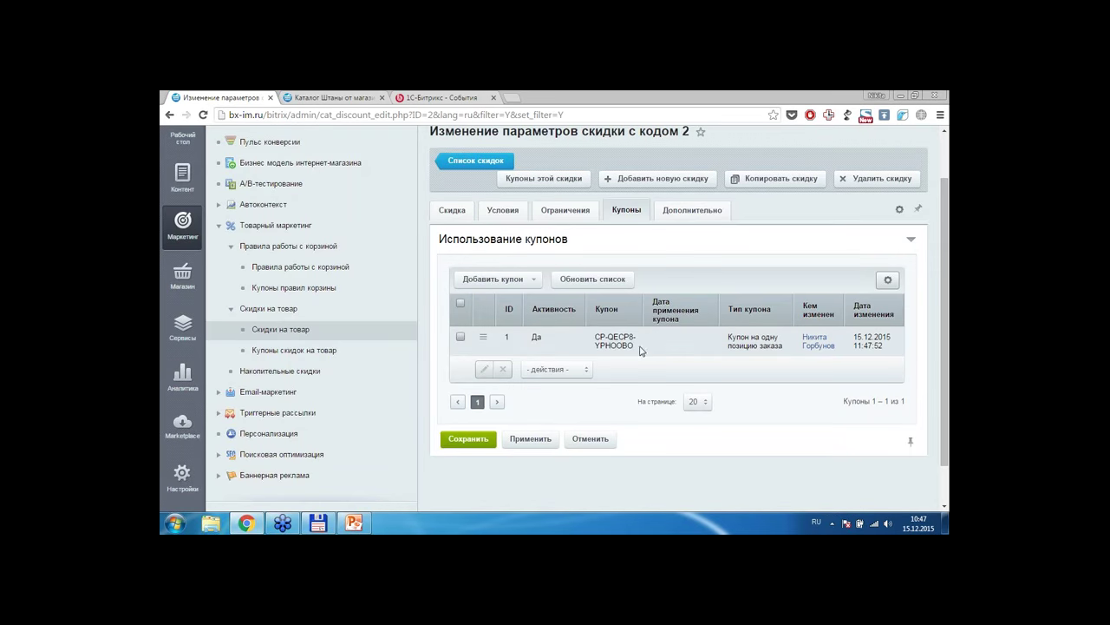
pyautogui.moveTo(637, 346); pyautogui.dragTo(596, 337)
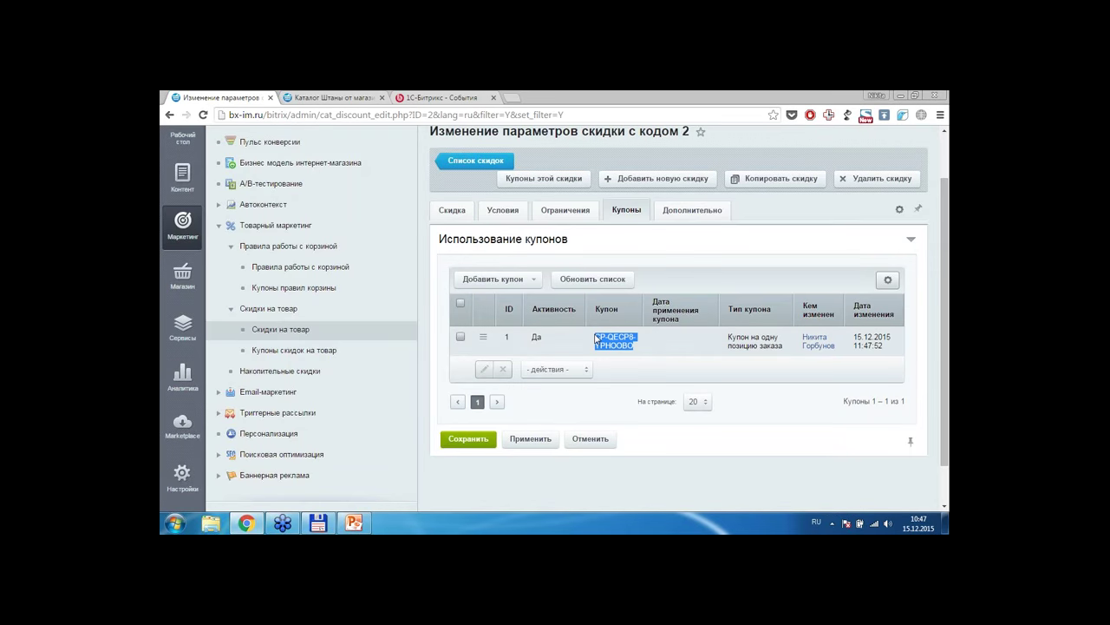
pyautogui.click(338, 97)
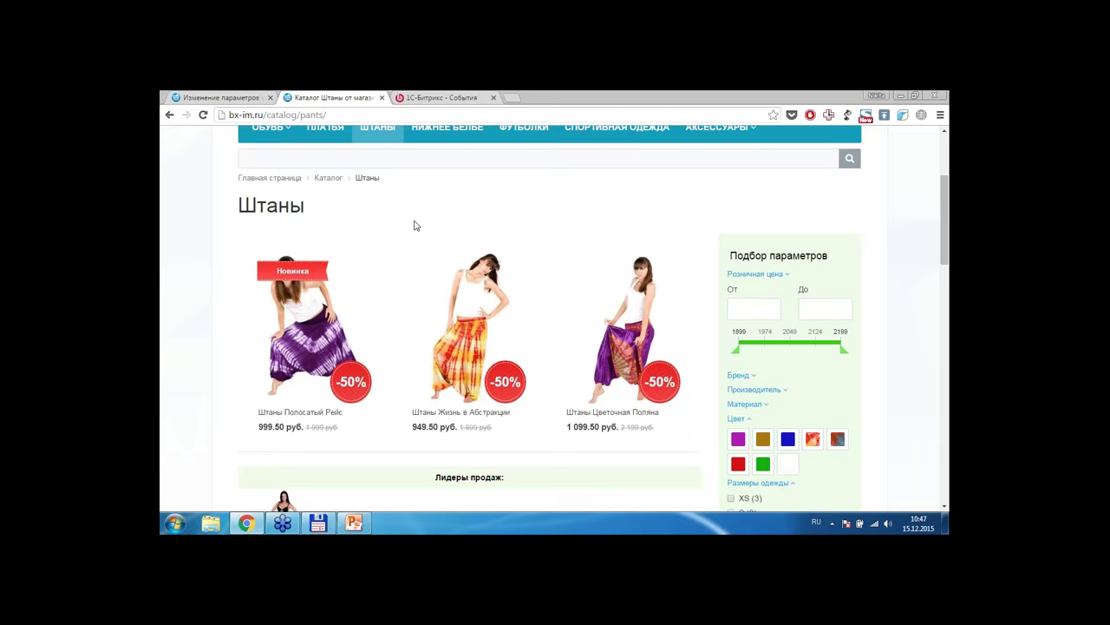
# - Open 'Штаны Жизнь в Абстракции', turn off Режим правки, and add it to the cart
pyautogui.scroll(2, 415, 226)
pyautogui.click(446, 173)
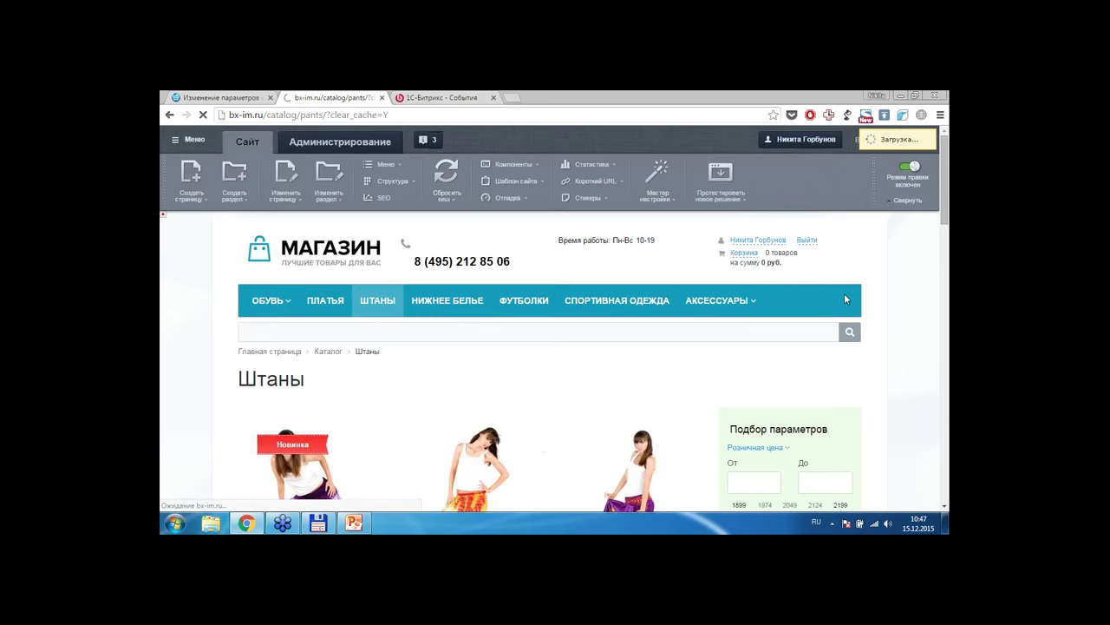
pyautogui.scroll(-3, 607, 295)
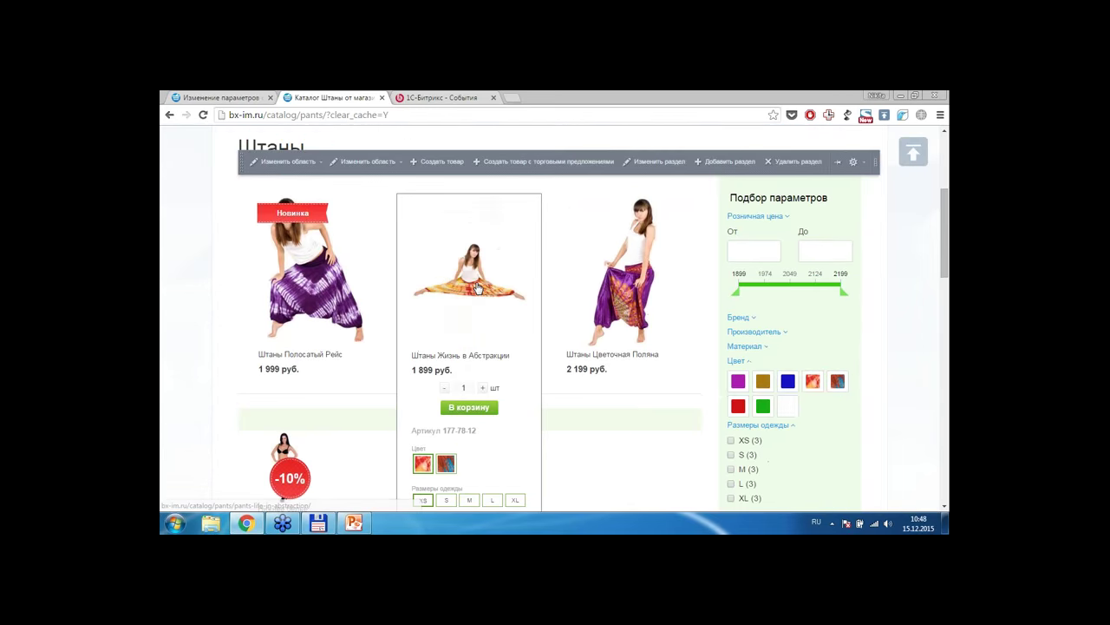
pyautogui.click(475, 288)
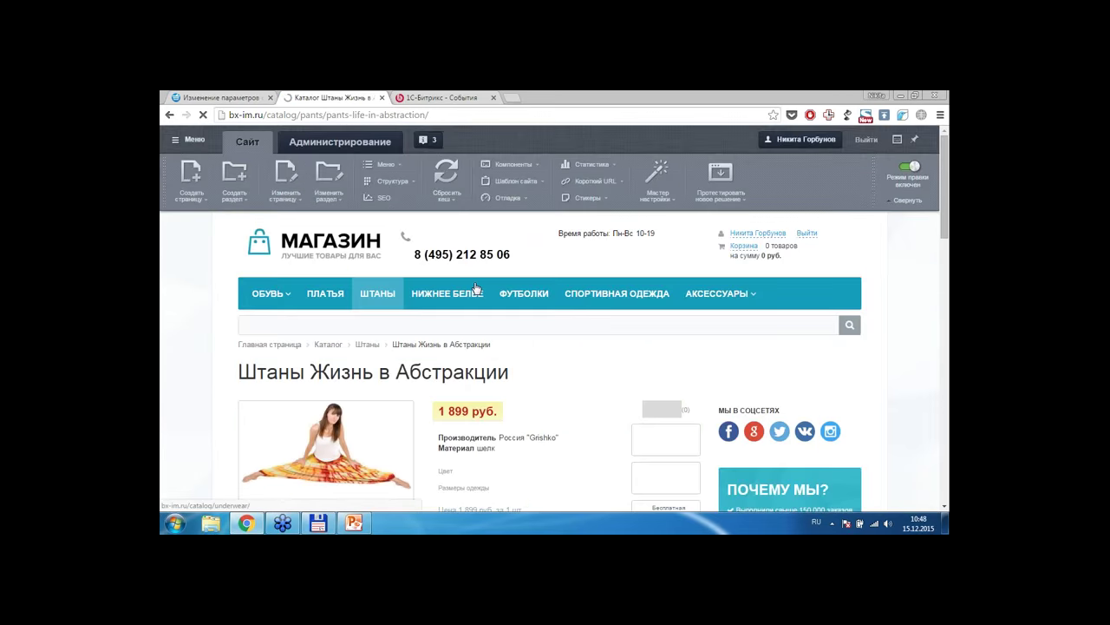
pyautogui.click(908, 166)
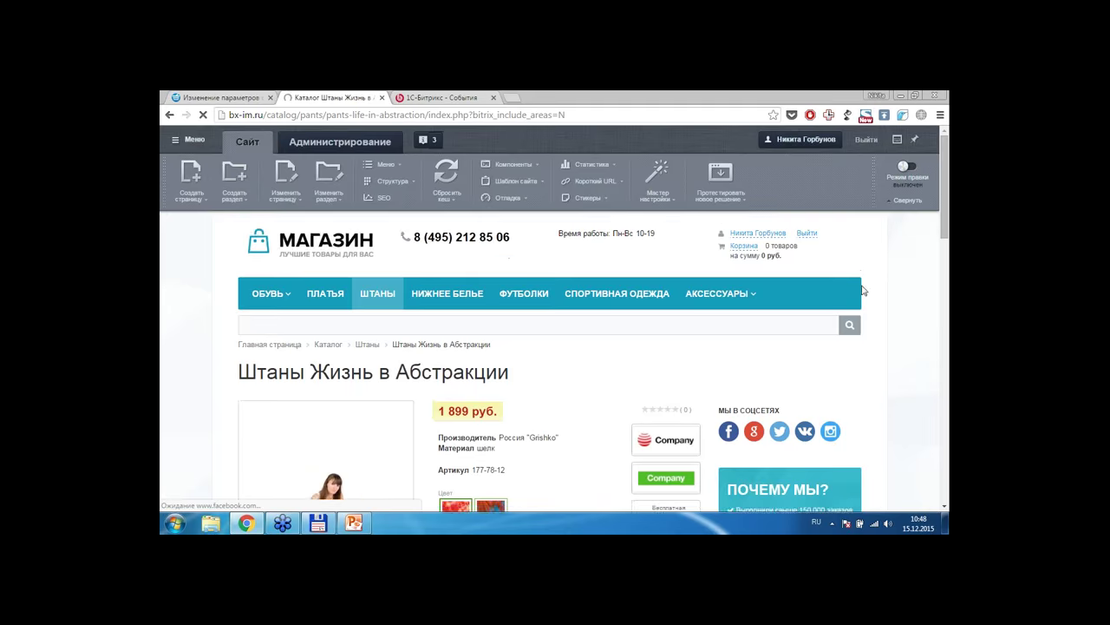
pyautogui.scroll(-3, 863, 291)
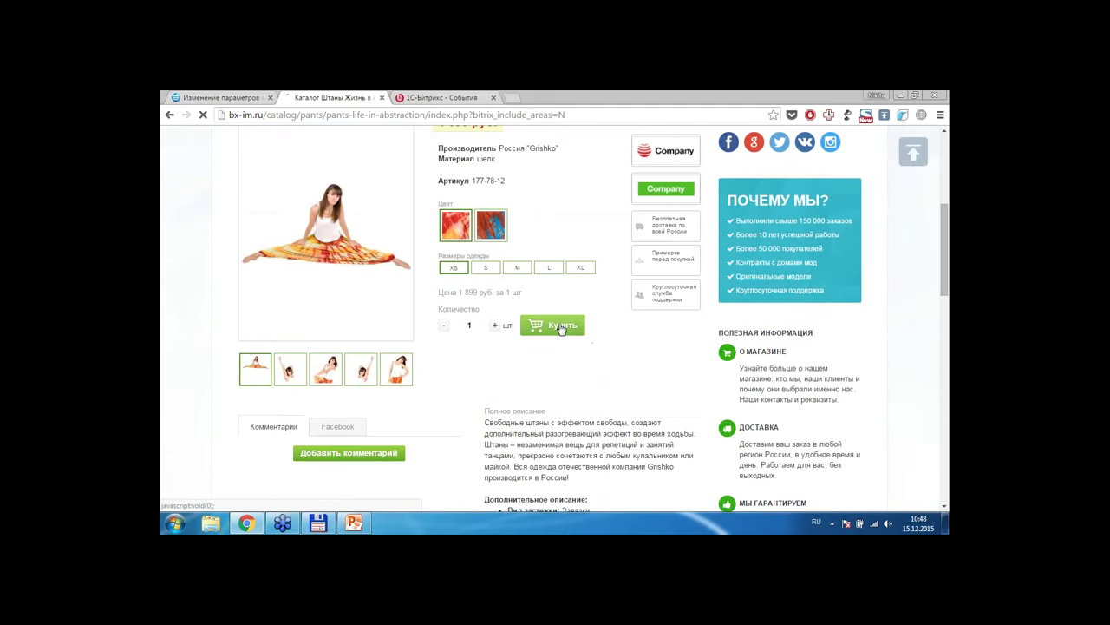
pyautogui.click(561, 327)
# - Paste and apply the coupon, halving the pants to 949.50 руб., then return to admin
pyautogui.scroll(-3, 561, 327)
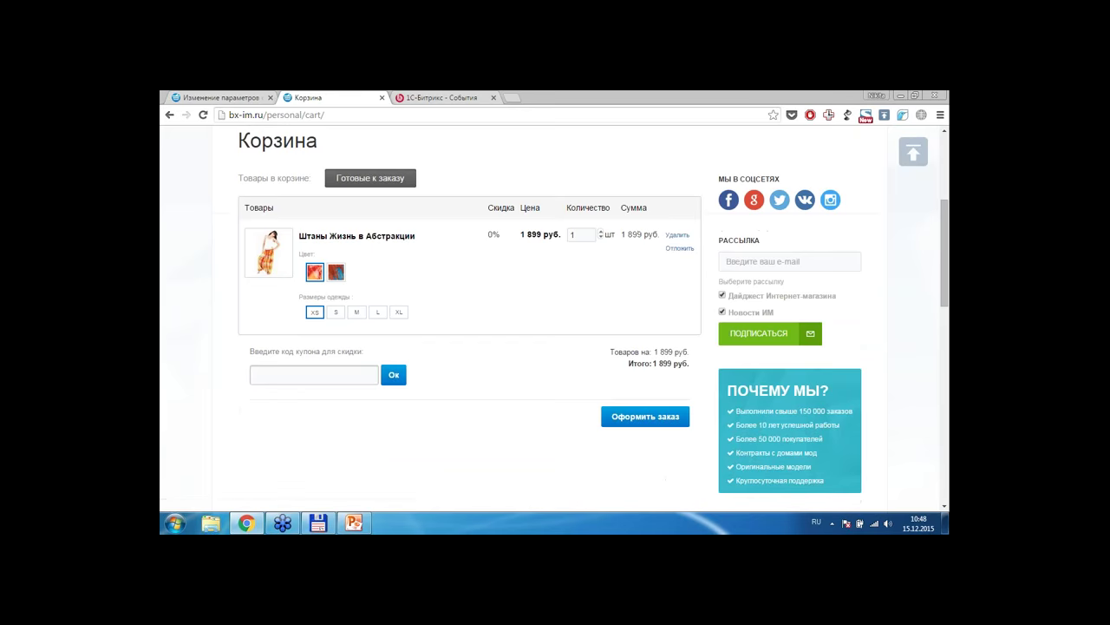
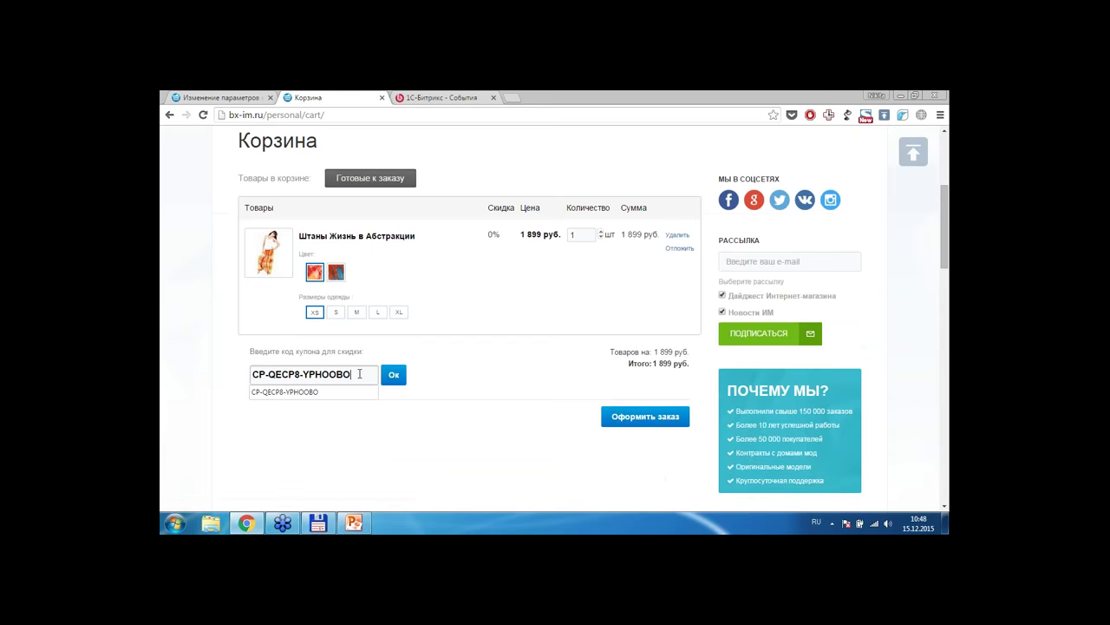
pyautogui.click(394, 375)
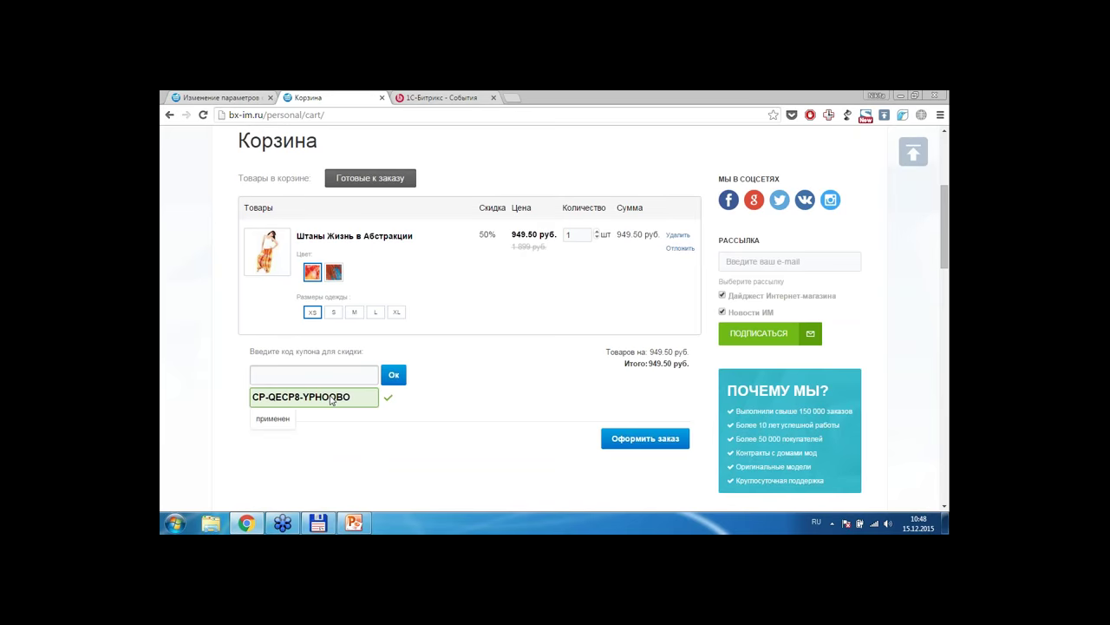
pyautogui.click(221, 97)
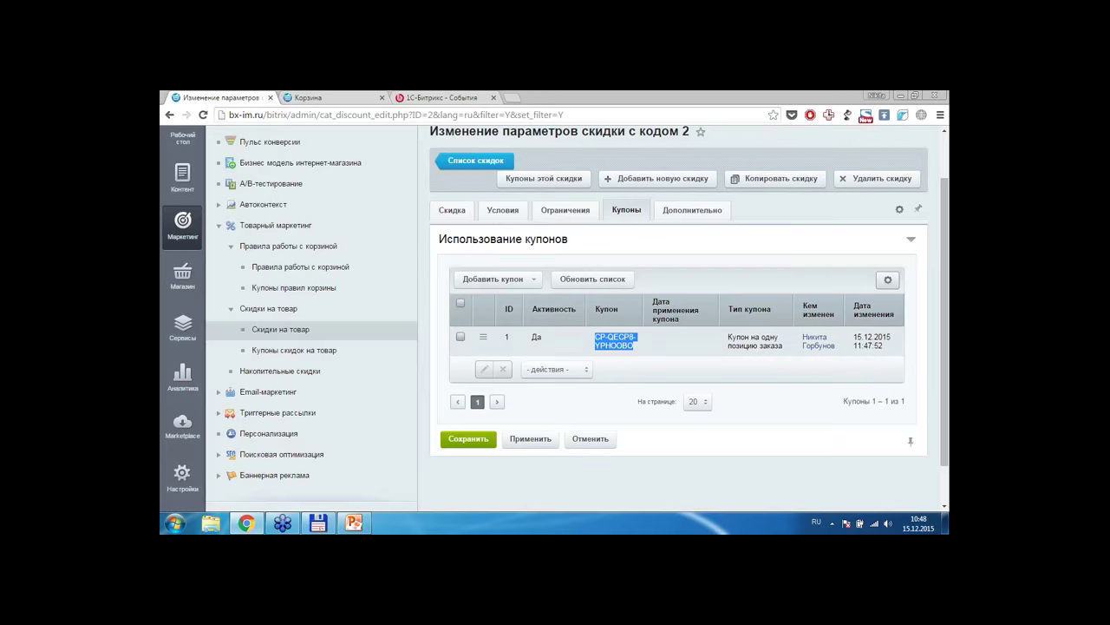
pyautogui.click(694, 210)
pyautogui.click(625, 210)
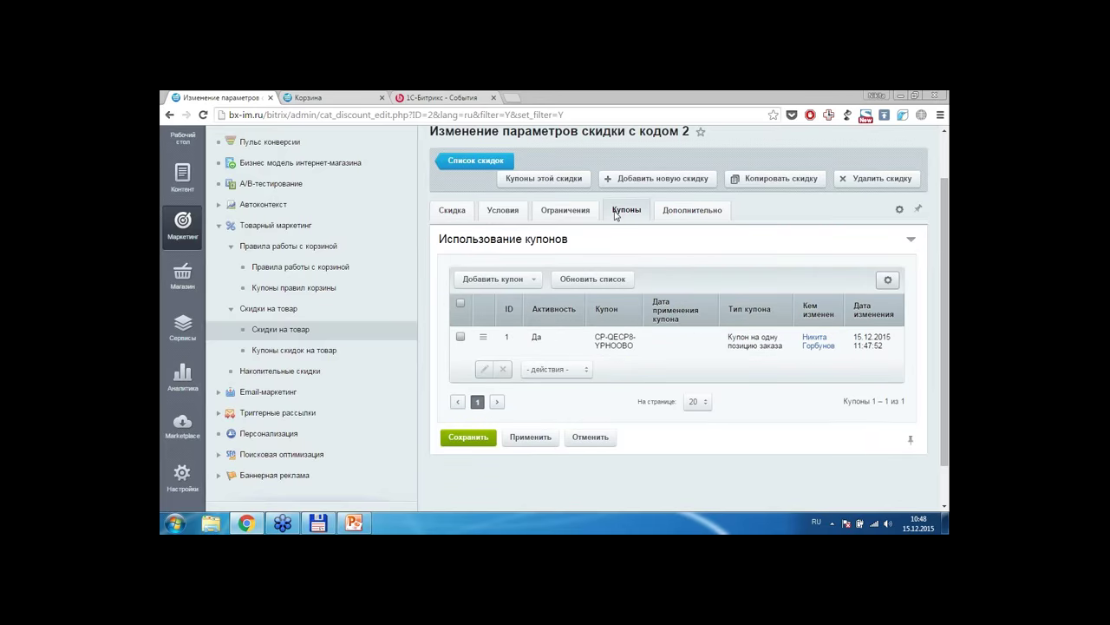
pyautogui.scroll(1, 747, 306)
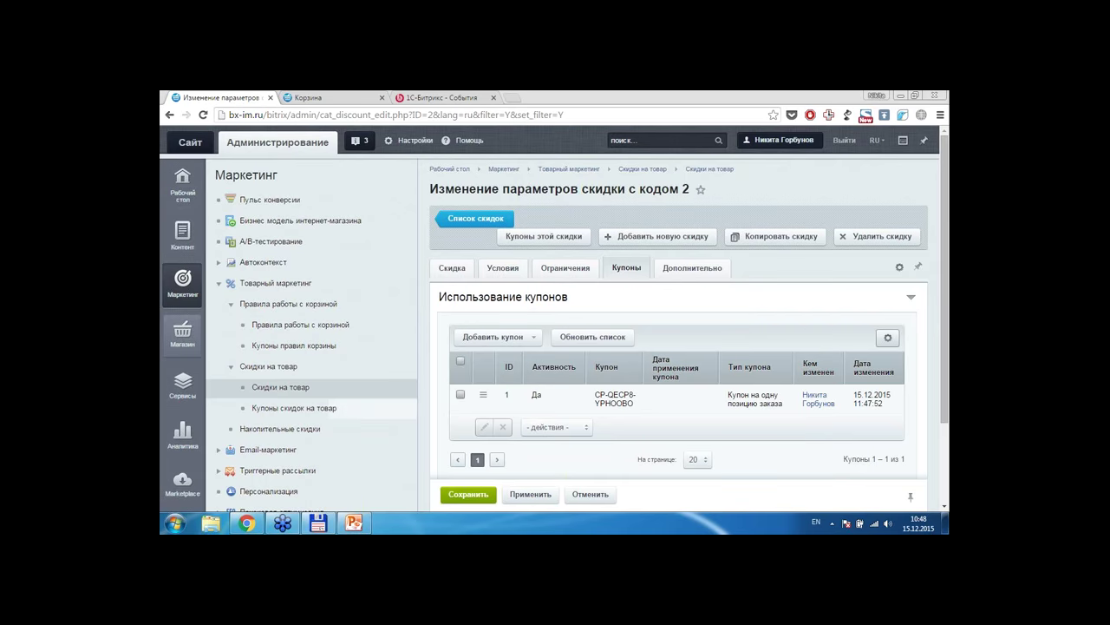
pyautogui.click(353, 521)
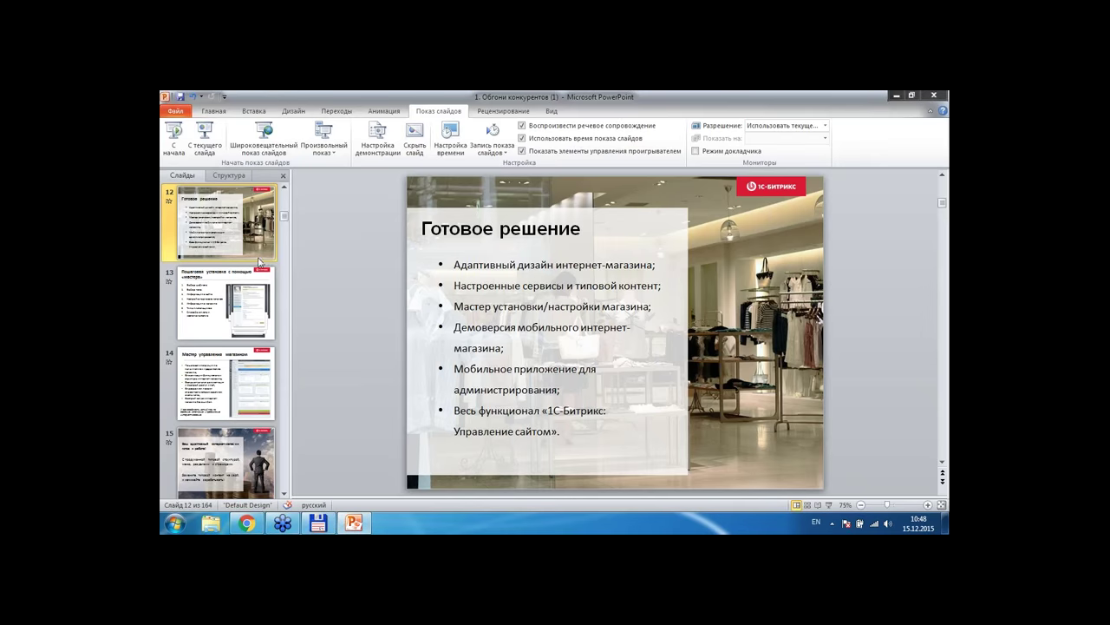
pyautogui.moveTo(281, 217); pyautogui.dragTo(286, 392)
pyautogui.scroll(-5, 276, 399)
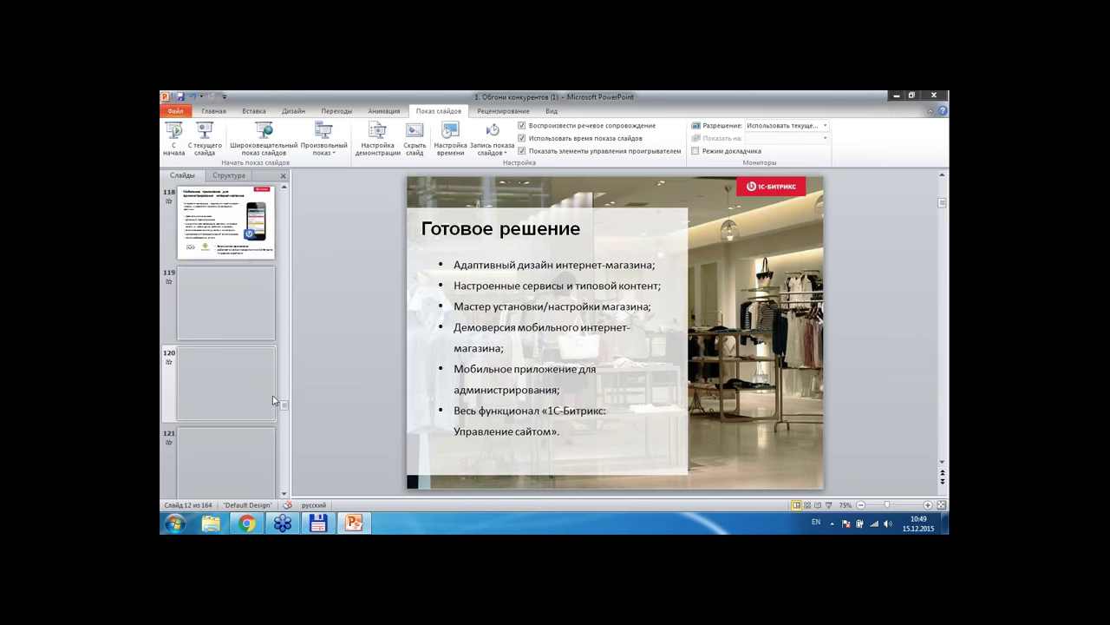
pyautogui.scroll(-4, 252, 390)
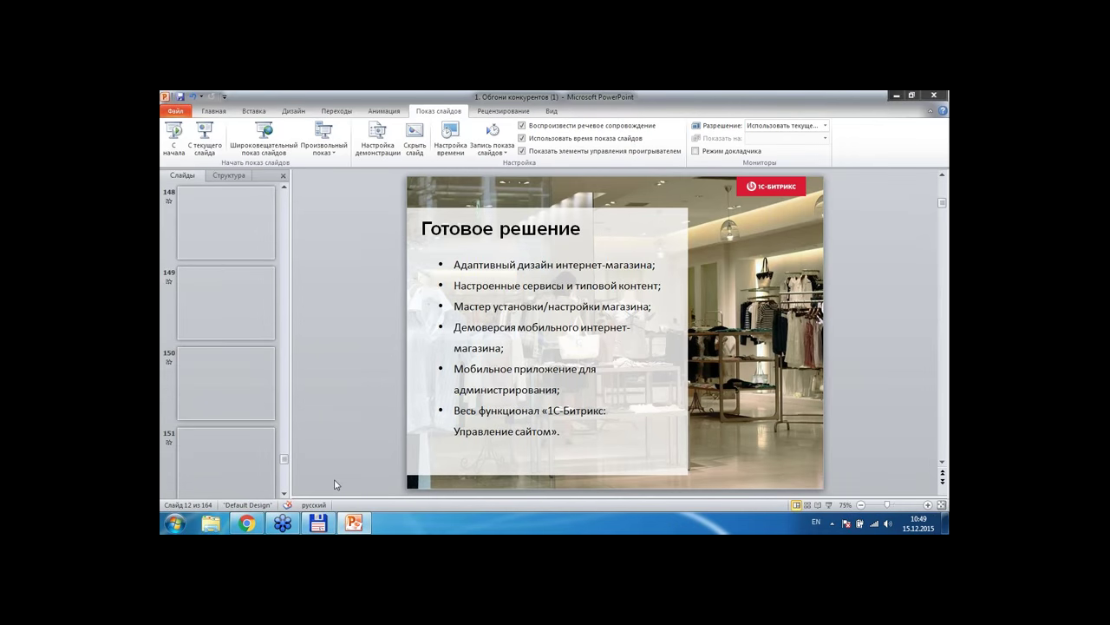
pyautogui.click(259, 525)
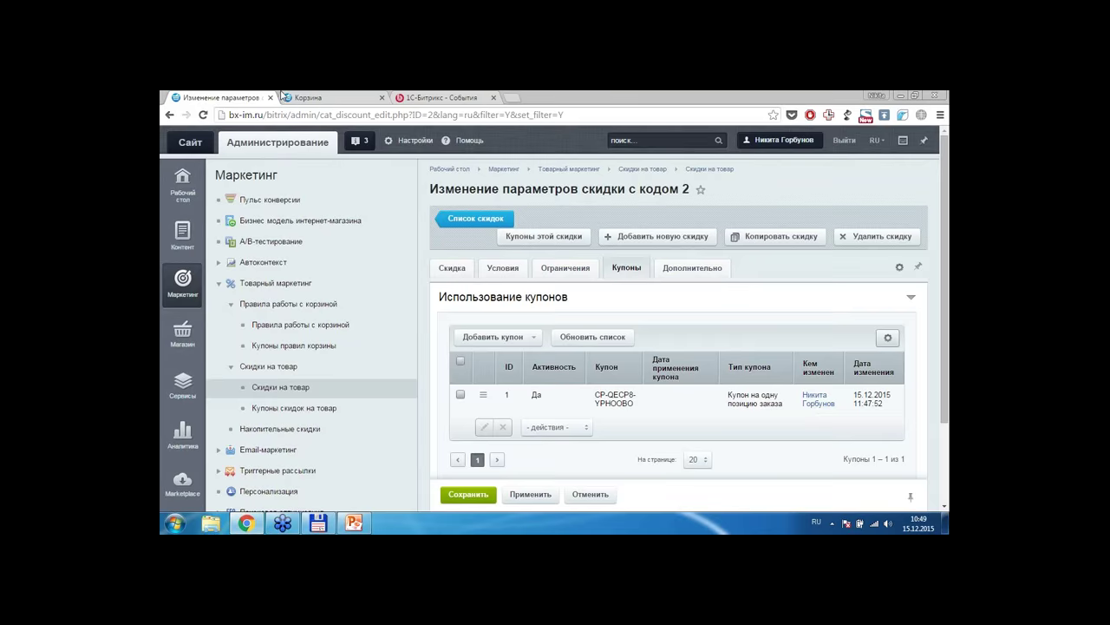
# - Narrow the favourites panel beside the Рабочий стол dashboard
pyautogui.moveTo(182, 184)
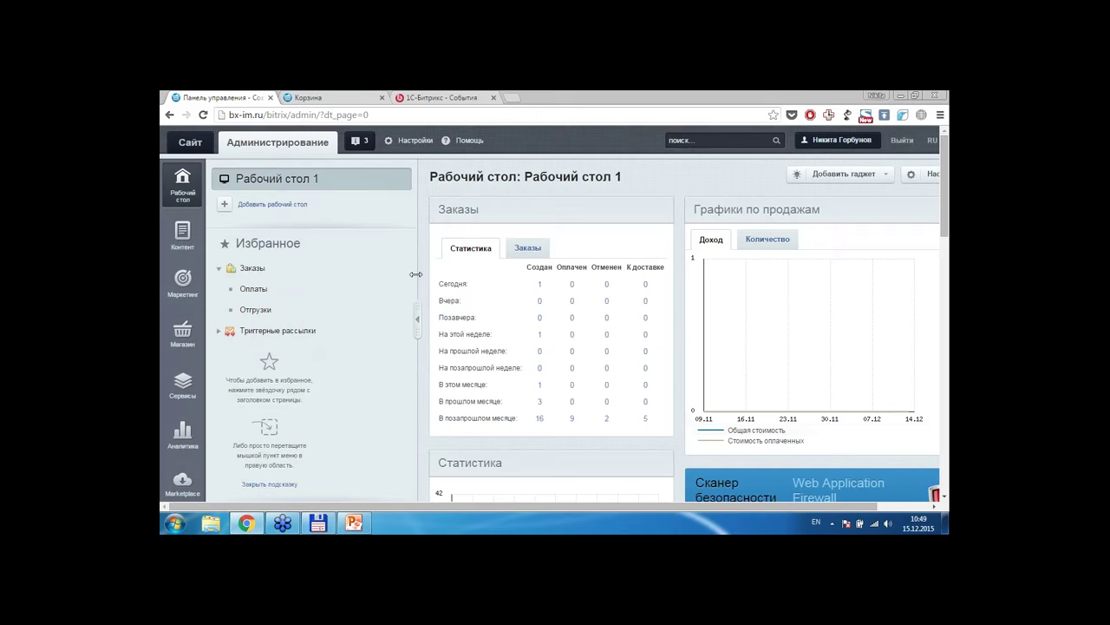
pyautogui.moveTo(419, 301); pyautogui.dragTo(275, 272)
pyautogui.scroll(-3, 444, 332)
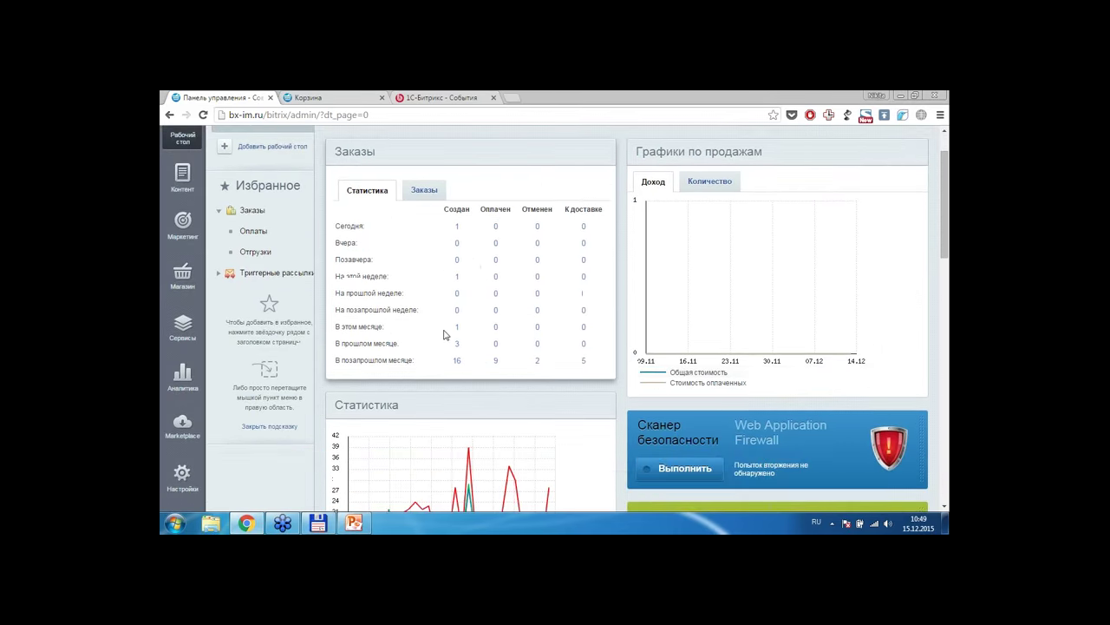
pyautogui.scroll(2, 218, 347)
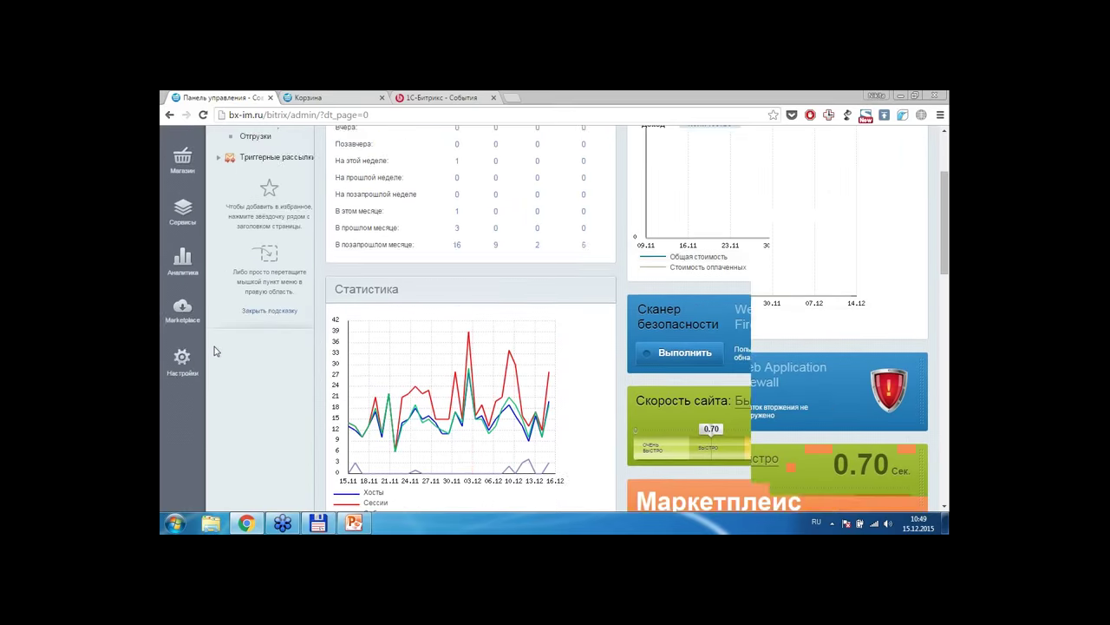
# - Go to Настройки > Проактивная защита > Сканер безопасности
pyautogui.click(178, 421)
pyautogui.scroll(2, 250, 395)
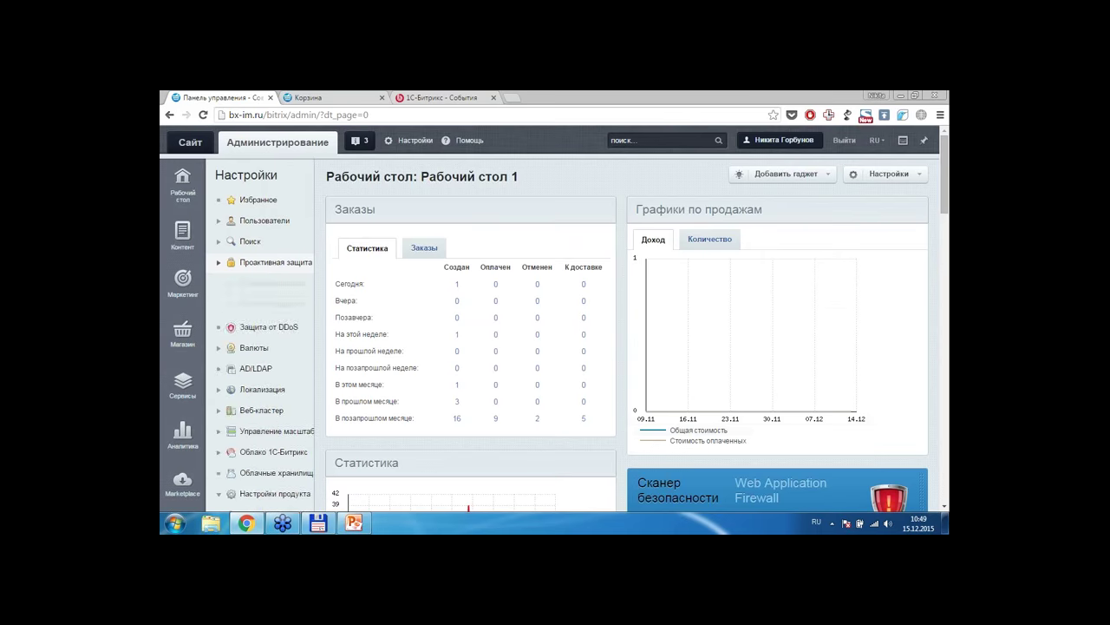
pyautogui.click(220, 262)
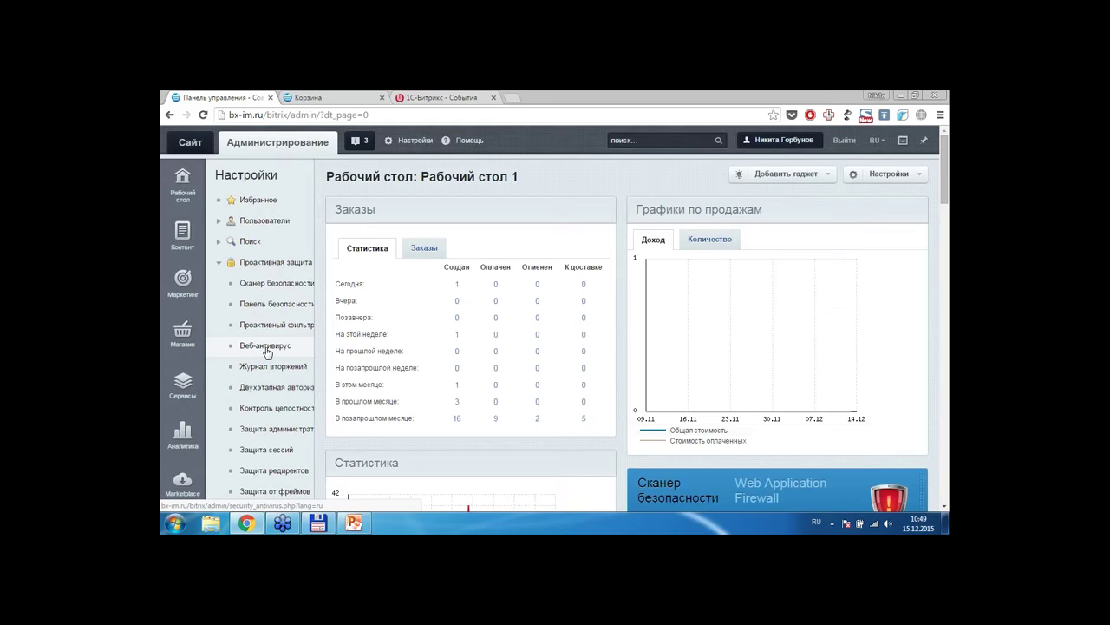
pyautogui.scroll(-1, 271, 379)
pyautogui.scroll(1, 271, 373)
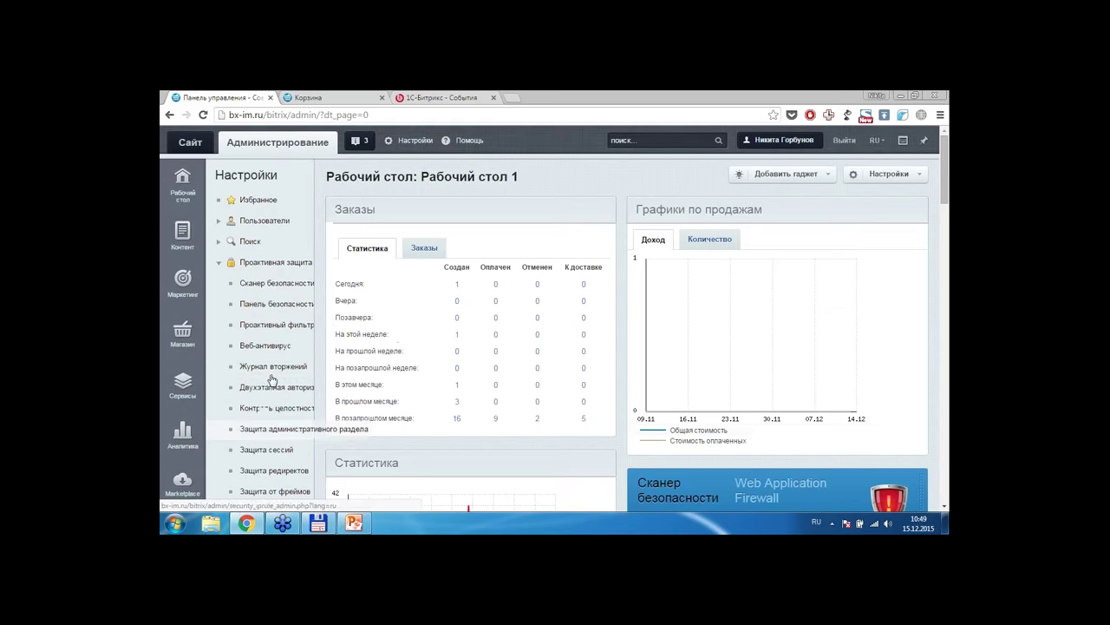
pyautogui.click(268, 283)
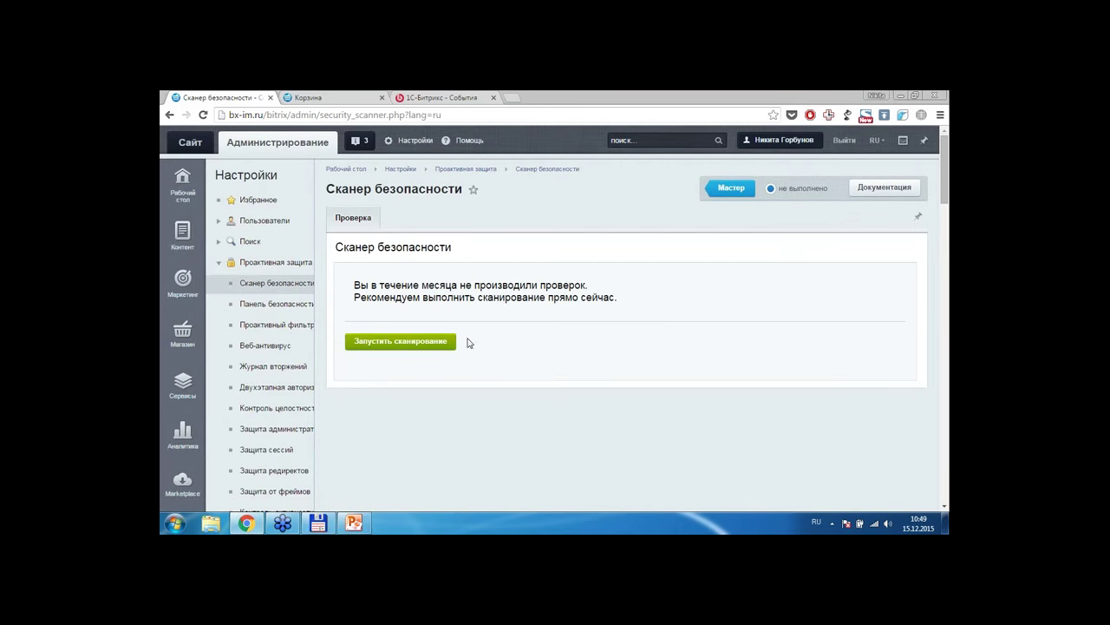
# - Start the security scan from the Сканер безопасности page
pyautogui.click(426, 344)
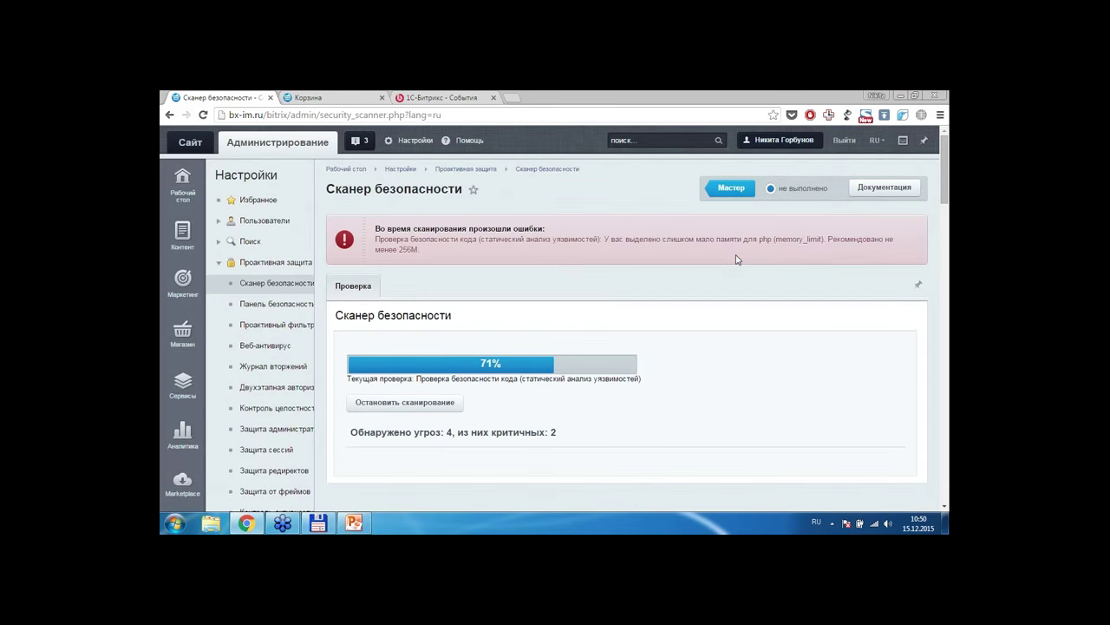
# - Scroll the scanner page while the scan finishes with 8 threats, 2 of them critical
pyautogui.scroll(-2, 737, 260)
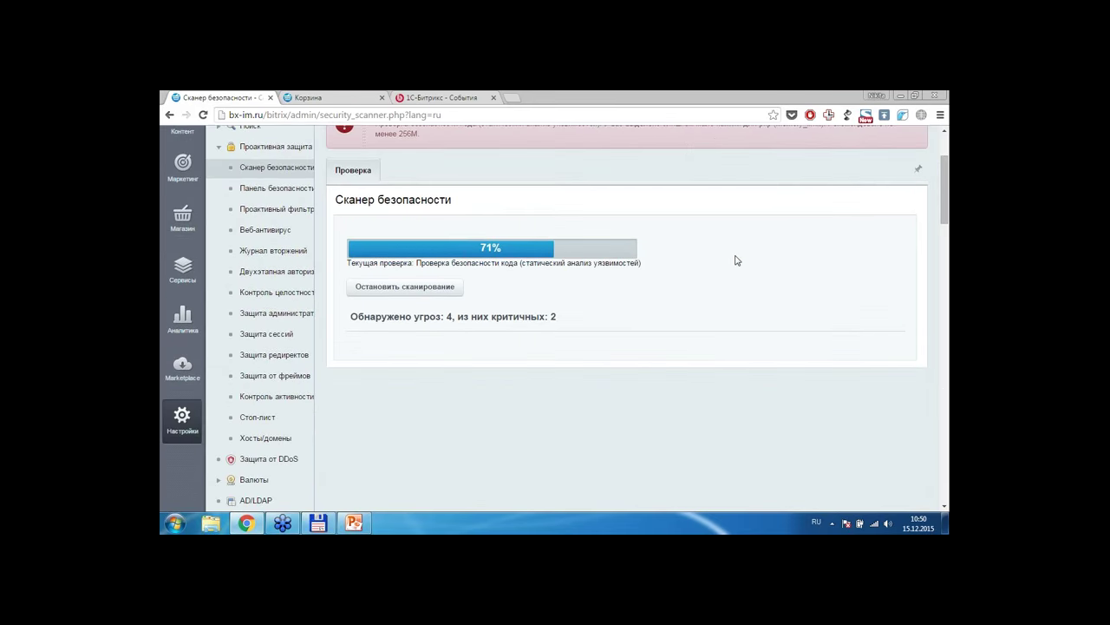
pyautogui.scroll(1, 736, 260)
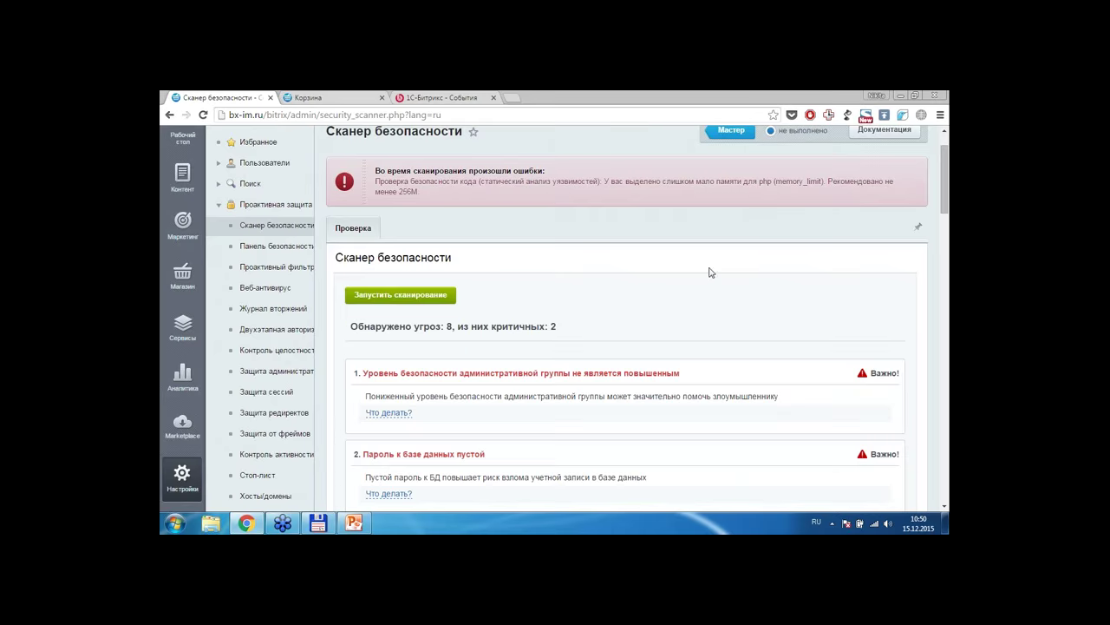
# - Expand Что делать? for the first threat, the empty database password and the URL wrappers threat
pyautogui.scroll(-1, 685, 230)
pyautogui.scroll(-1, 684, 230)
pyautogui.click(388, 299)
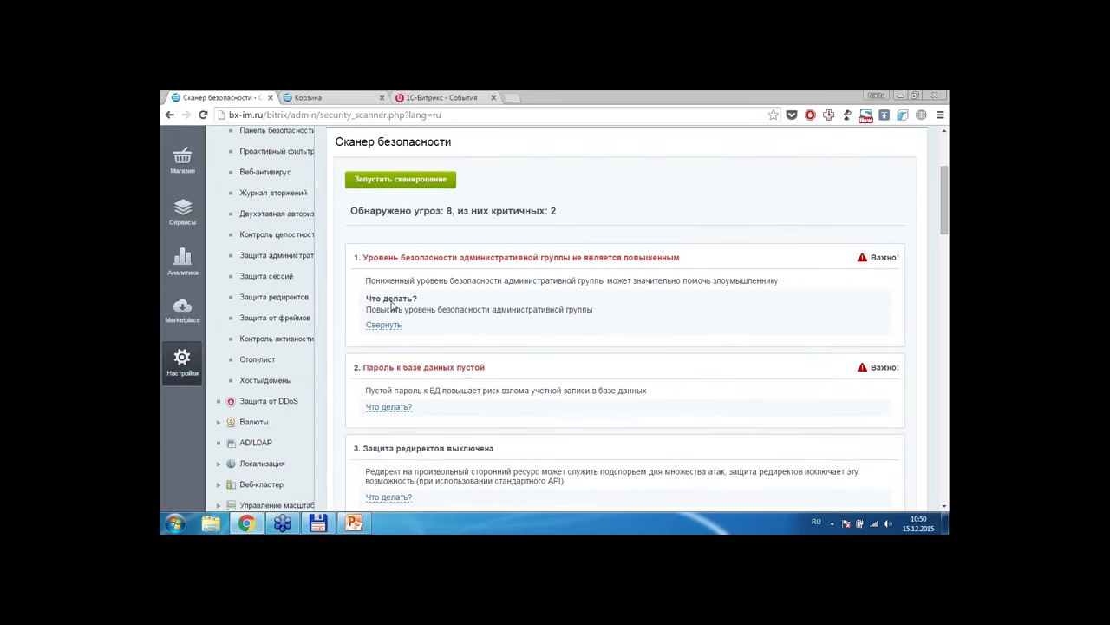
pyautogui.scroll(-1, 511, 291)
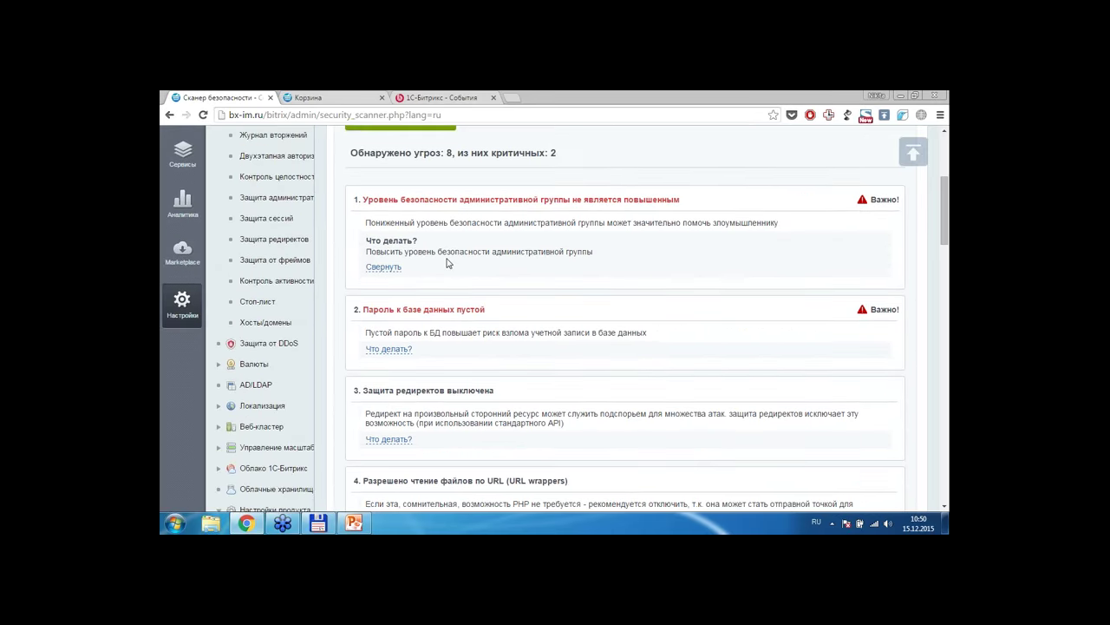
pyautogui.scroll(-2, 463, 287)
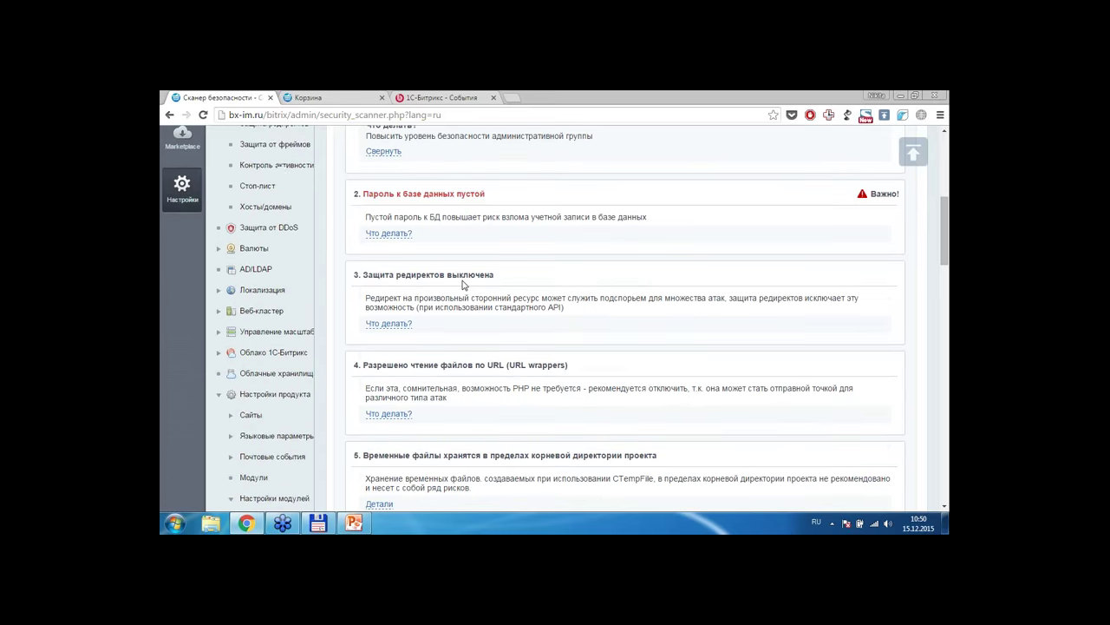
pyautogui.click(397, 235)
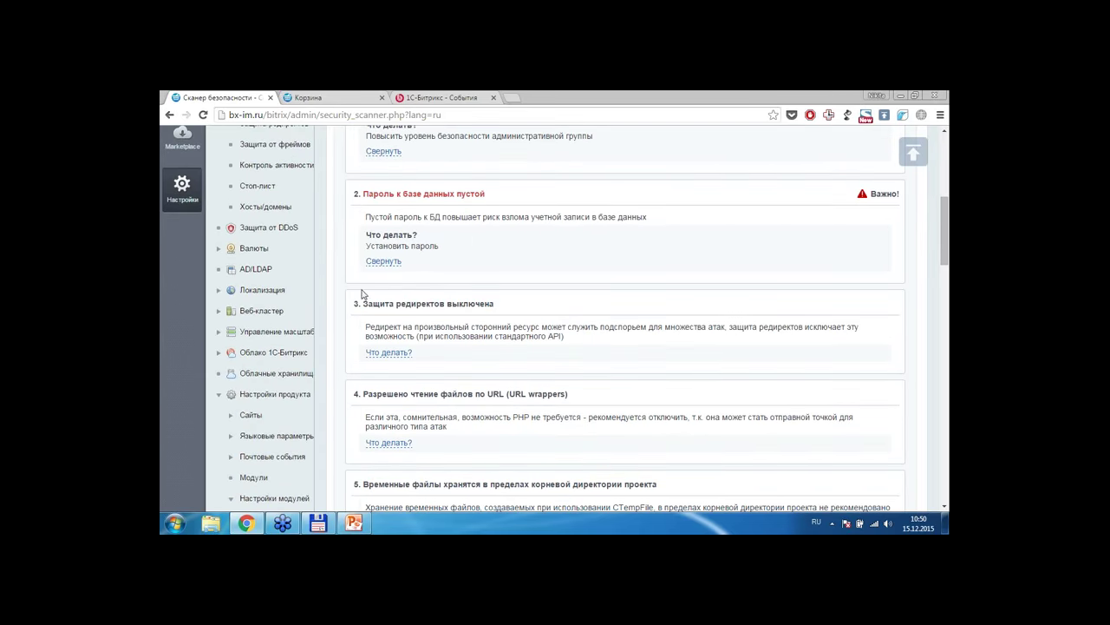
pyautogui.scroll(-1, 413, 276)
pyautogui.scroll(-1, 414, 276)
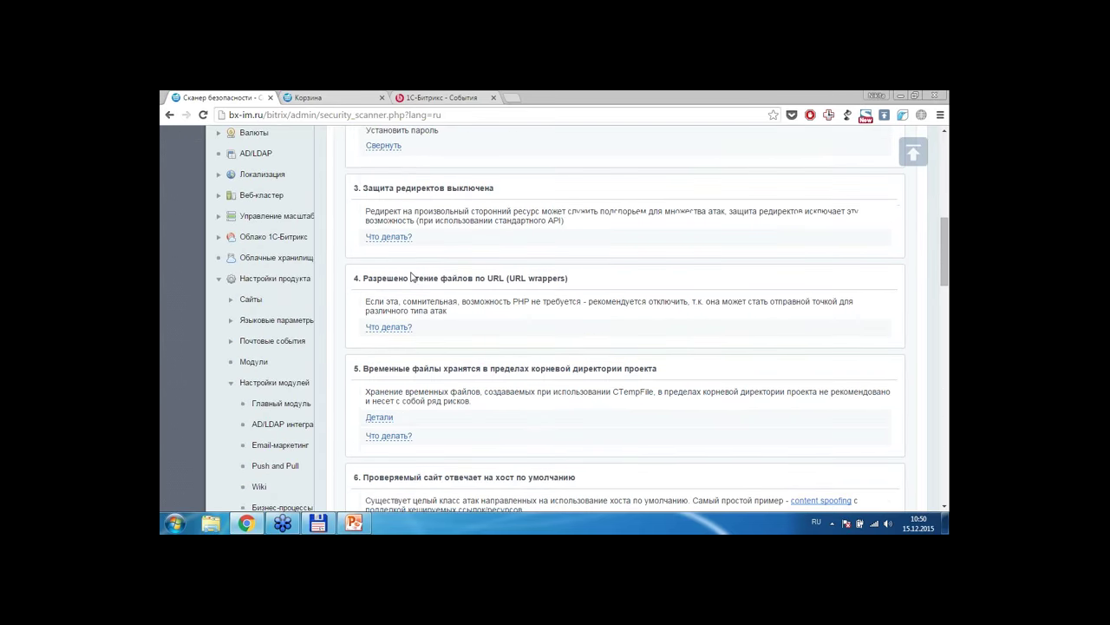
pyautogui.click(388, 330)
# - Scroll through the rest of the threat list, then bring the PowerPoint presentation forward
pyautogui.scroll(-1, 519, 277)
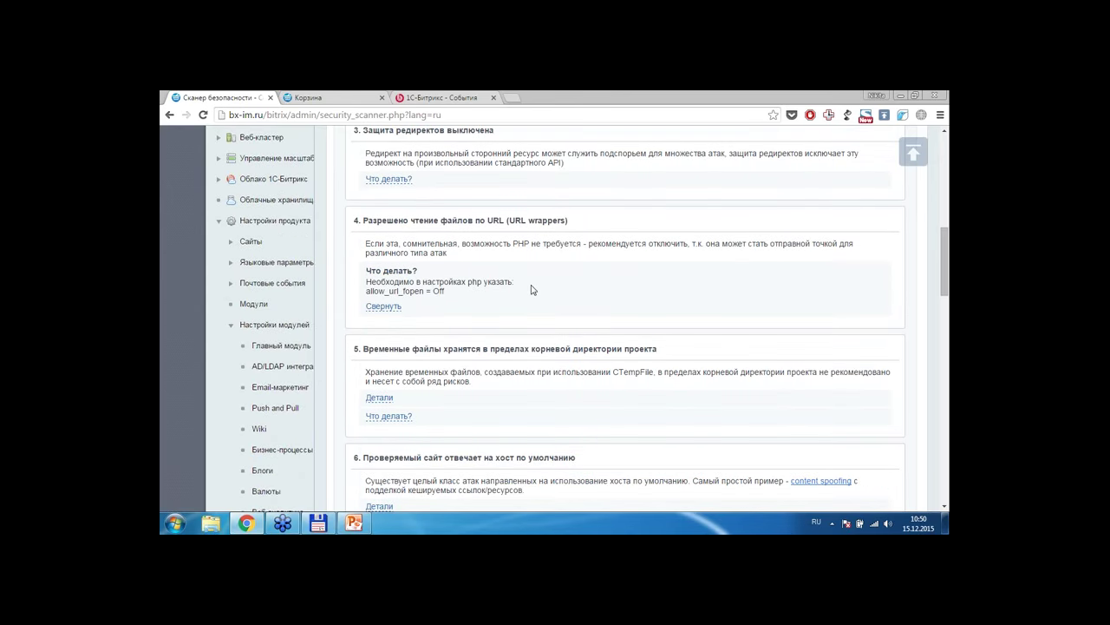
pyautogui.scroll(-3, 531, 289)
pyautogui.scroll(-15, 529, 288)
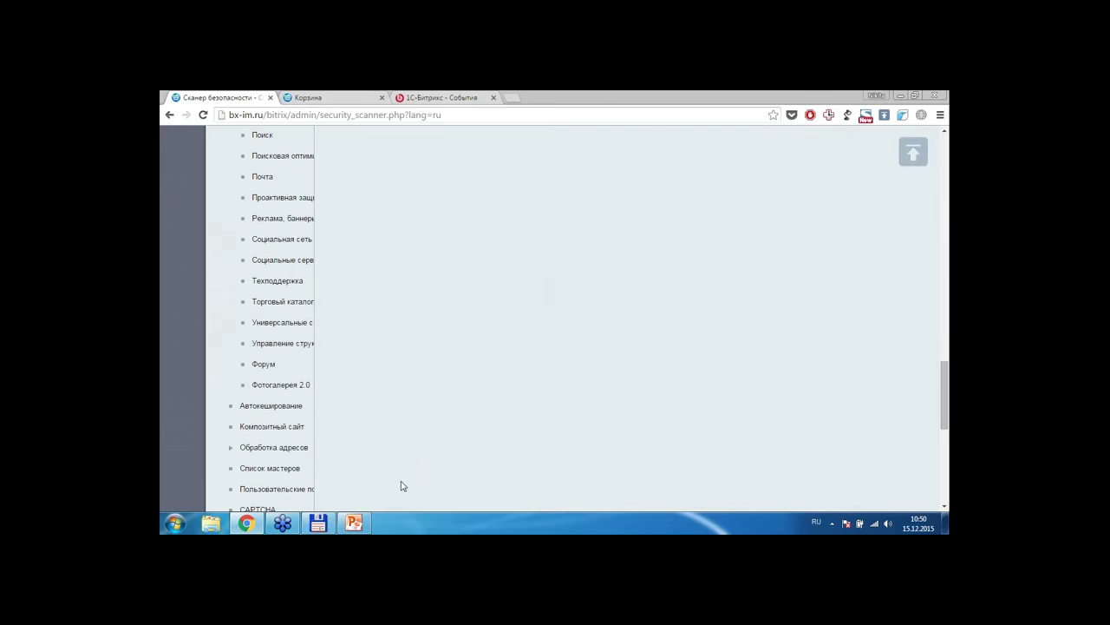
pyautogui.click(356, 523)
pyautogui.scroll(-10, 245, 352)
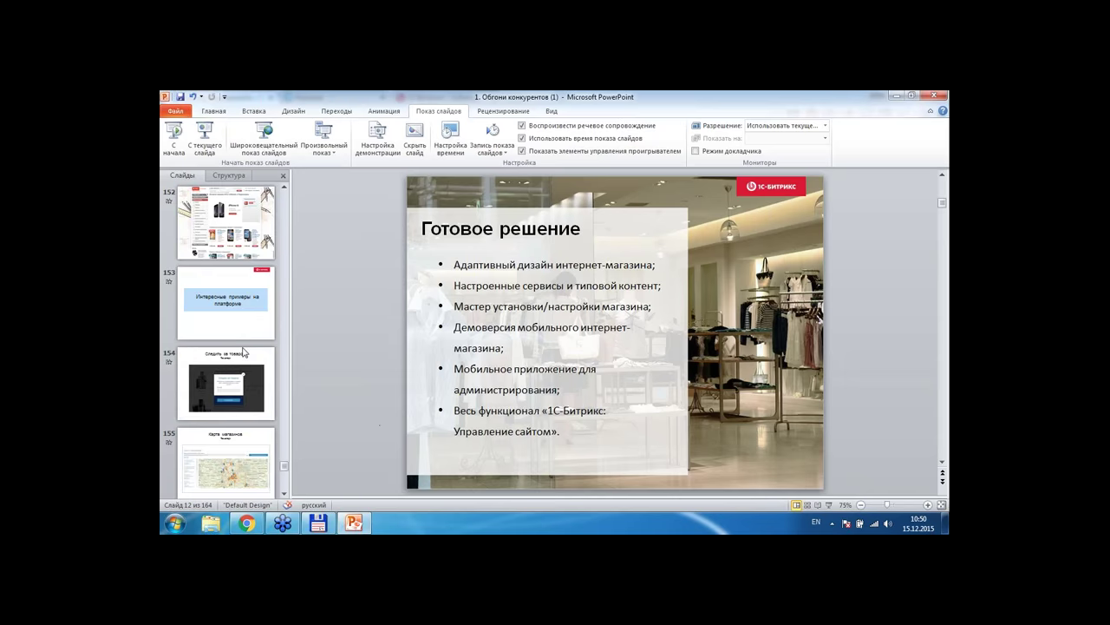
# - Show slide 158, Цены, full screen as a slide show, then end the show
pyautogui.scroll(-3, 244, 351)
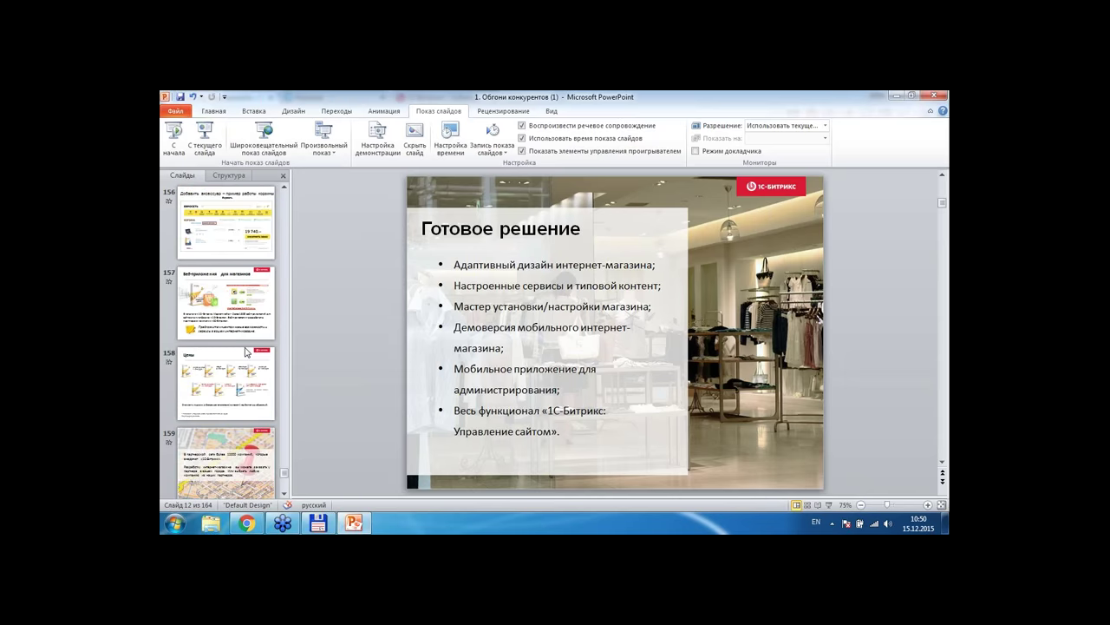
pyautogui.click(238, 372)
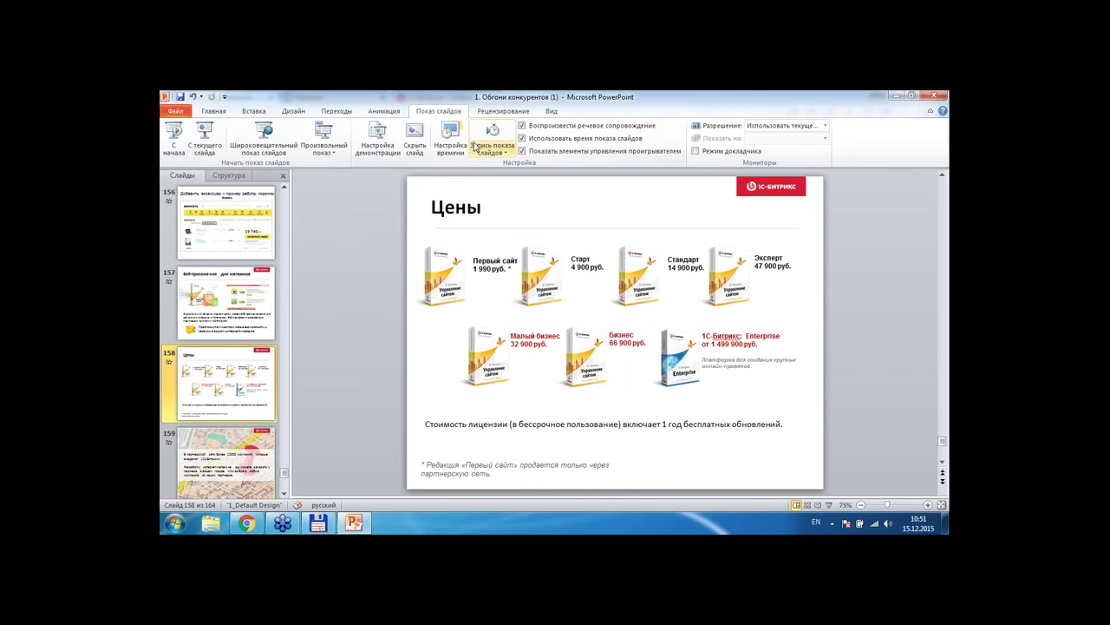
pyautogui.click(198, 135)
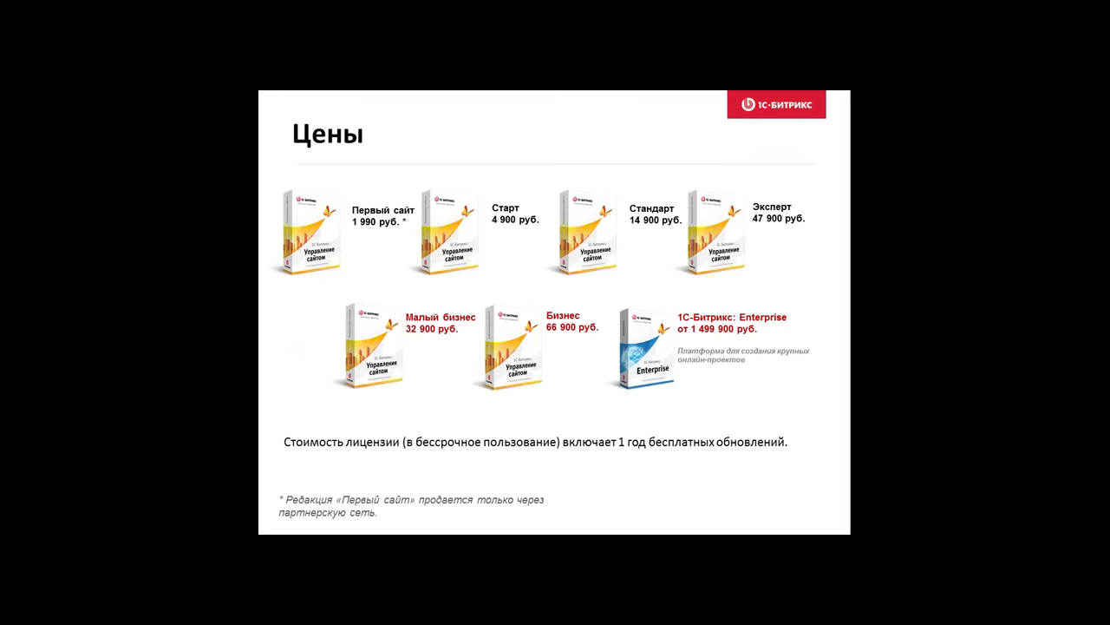
pyautogui.press('Escape')
pyautogui.click(248, 523)
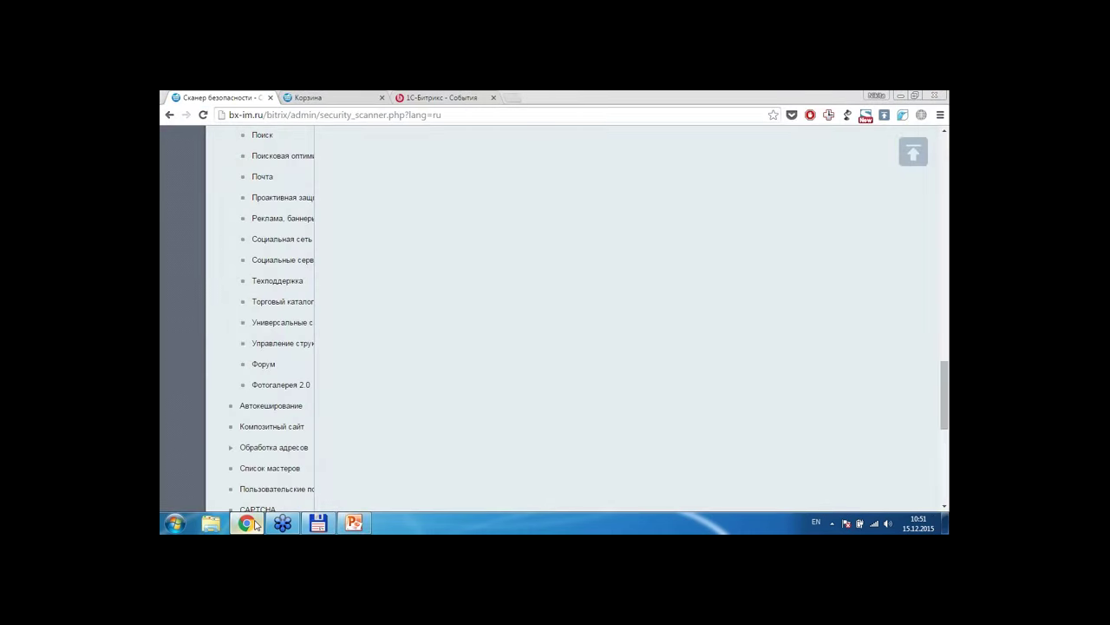
pyautogui.click(512, 98)
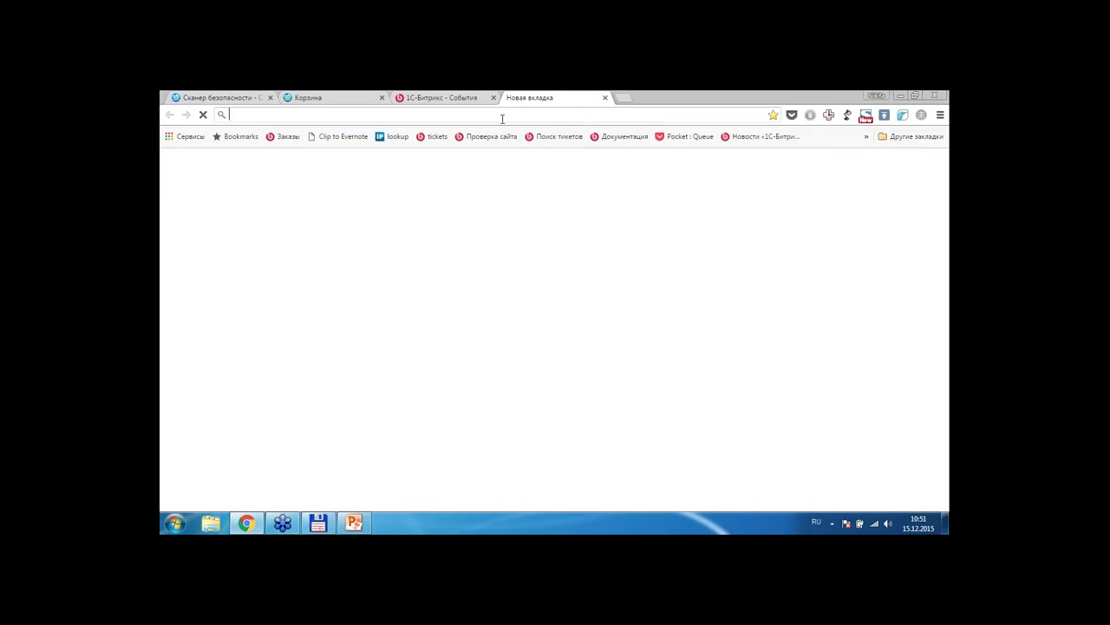
pyautogui.write('1c')
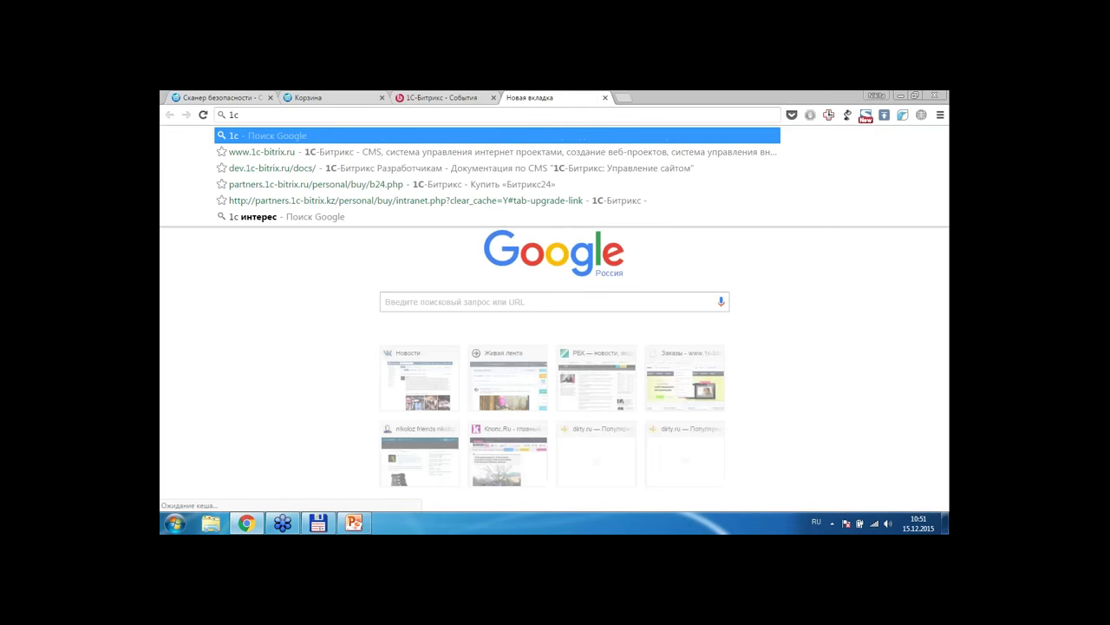
pyautogui.write('-ишек')
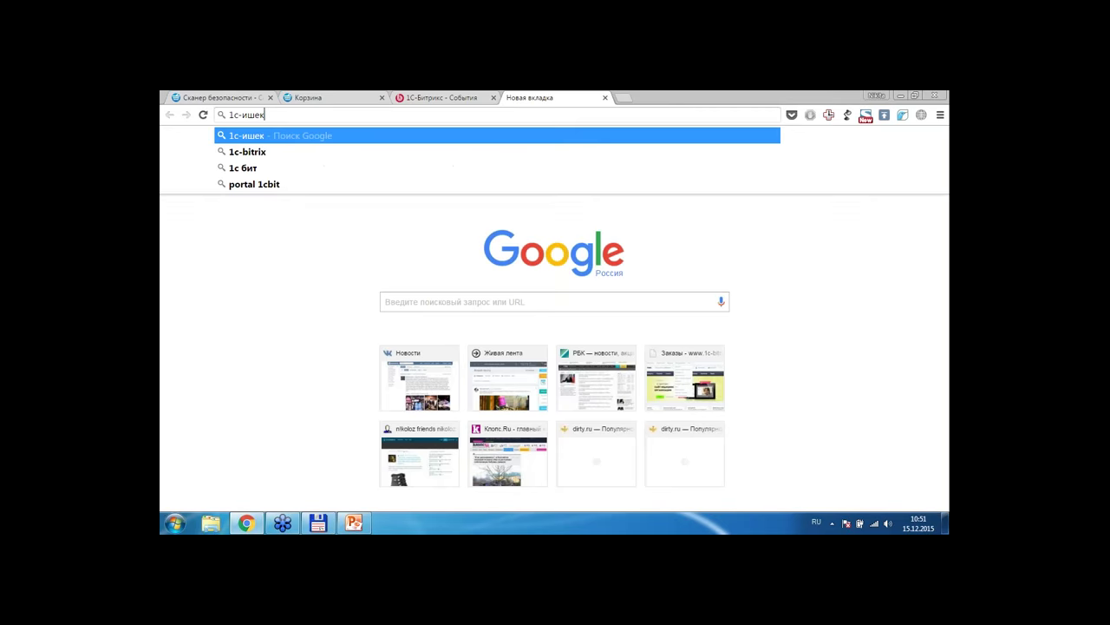
pyautogui.write('шчюкг')
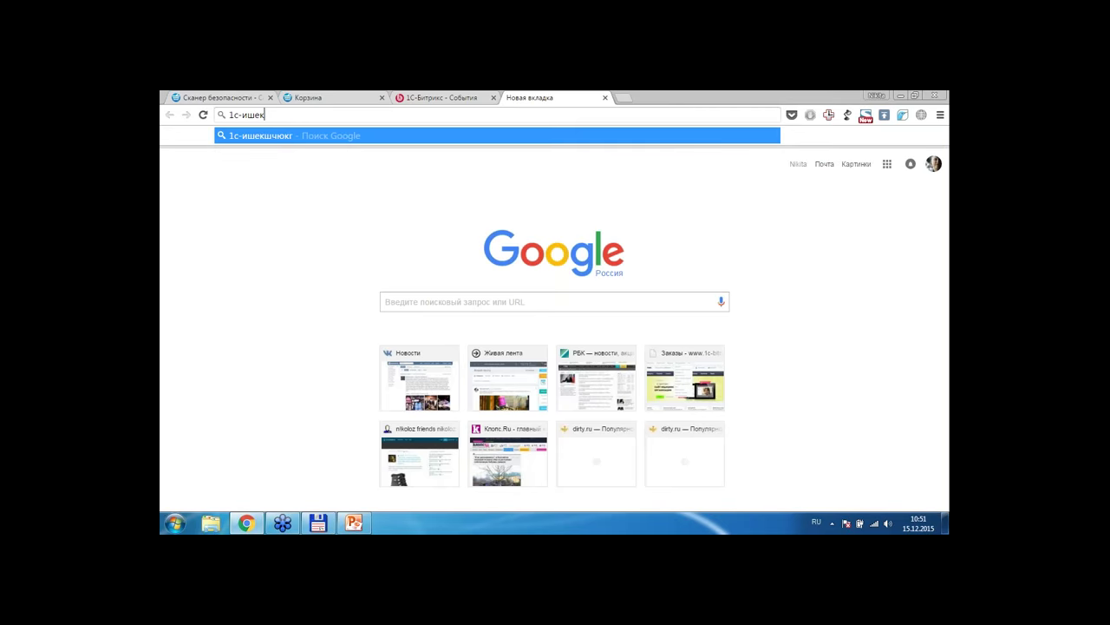
pyautogui.press('Return')
pyautogui.click(445, 115)
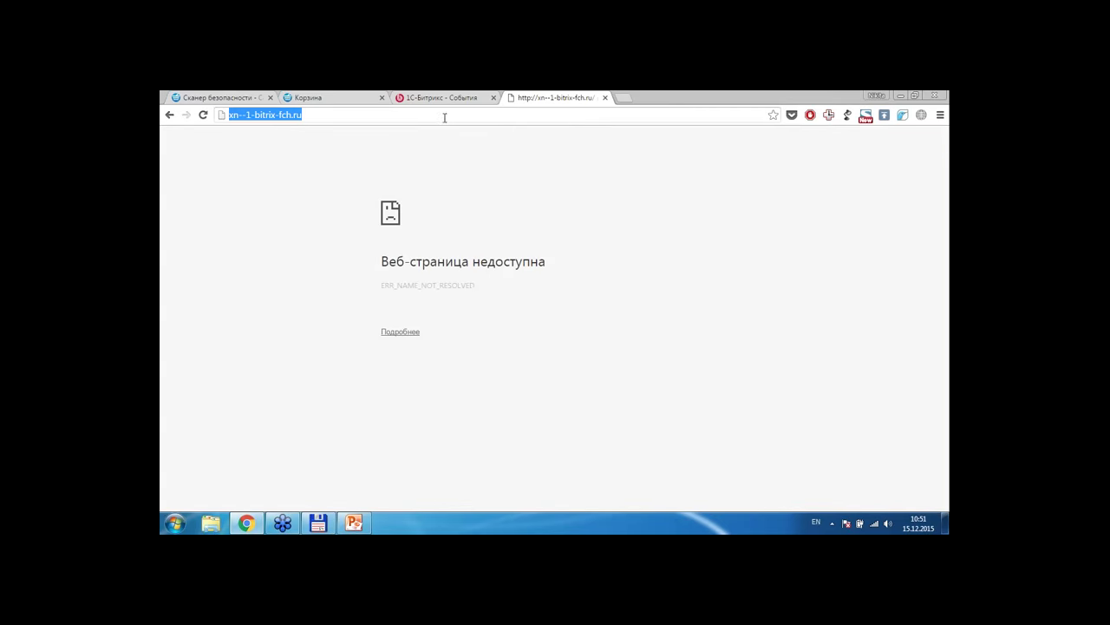
pyautogui.write('1')
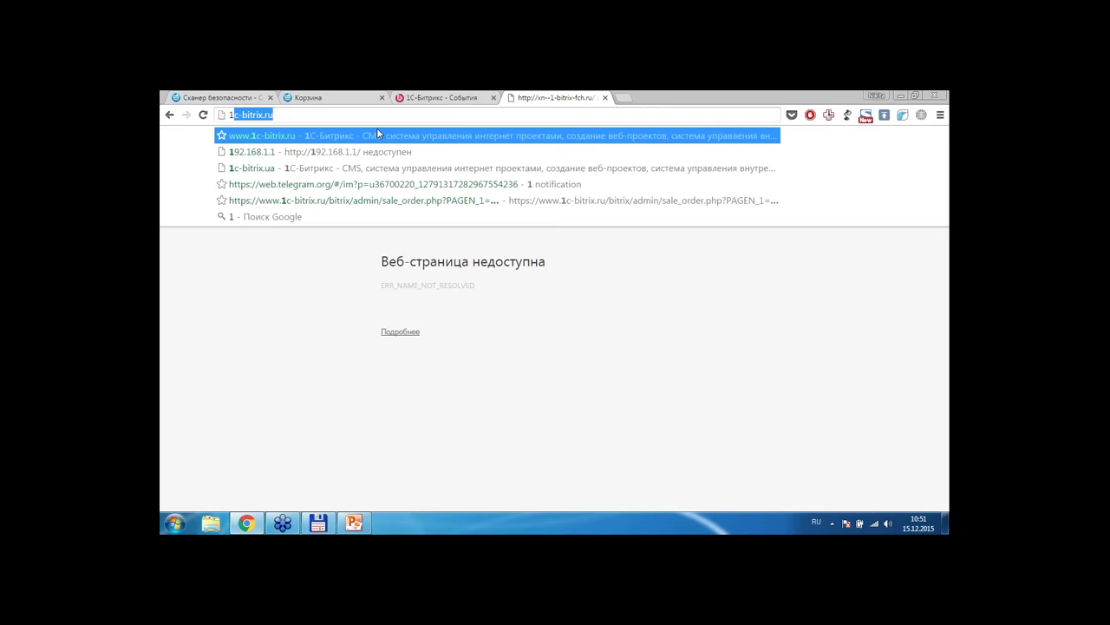
pyautogui.click(376, 130)
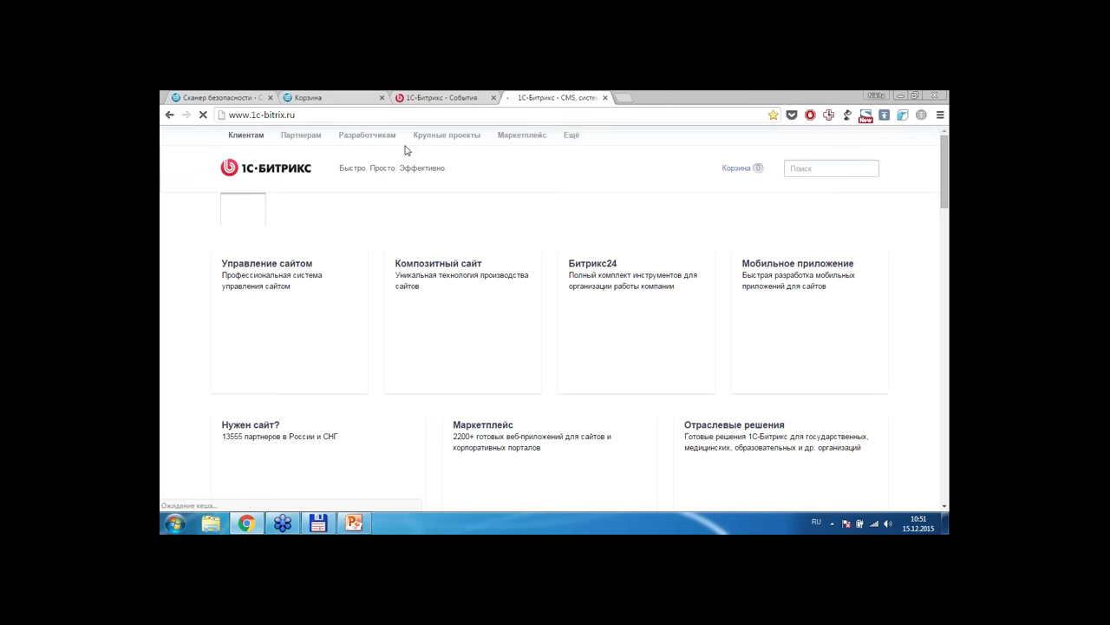
# - Open Сравнить редакции from Продукты > Управление сайтом and scroll to the comparison table
pyautogui.moveTo(312, 219)
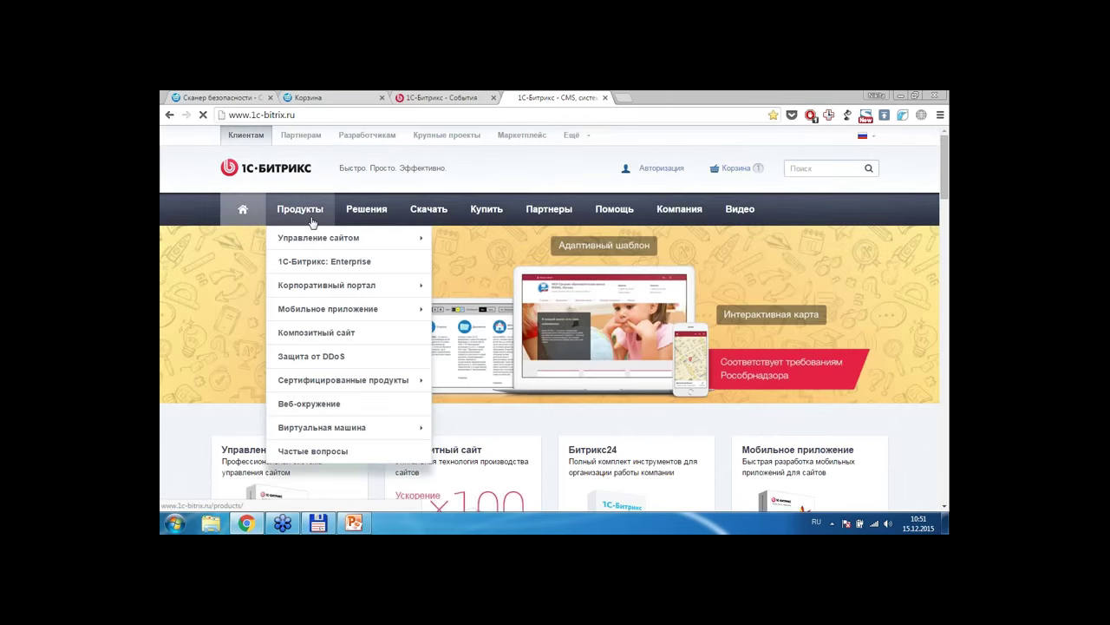
pyautogui.moveTo(312, 246)
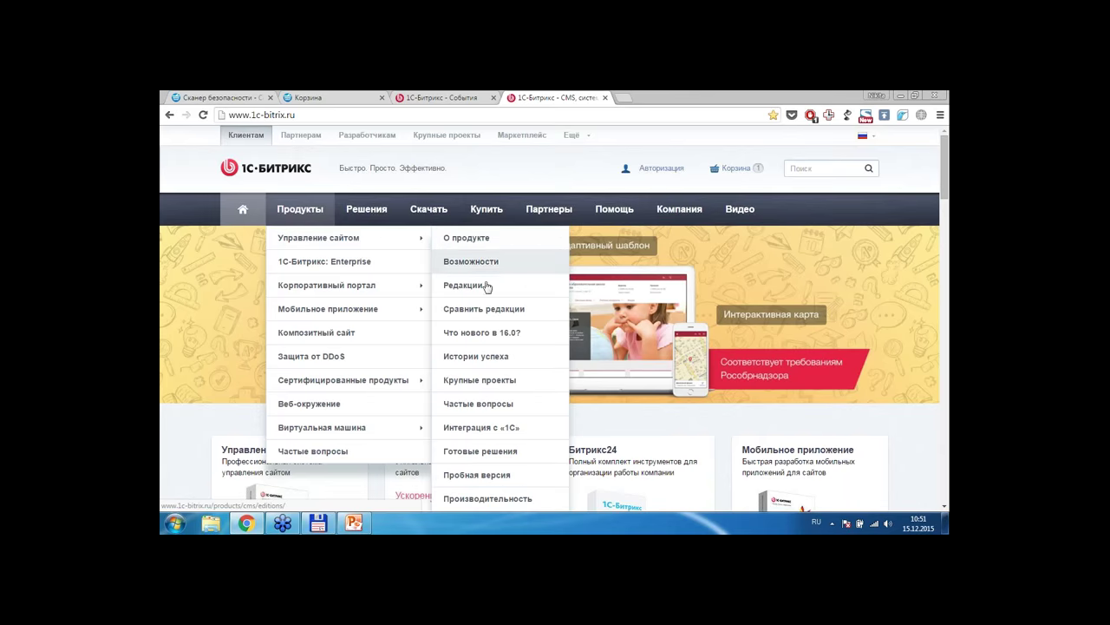
pyautogui.click(486, 313)
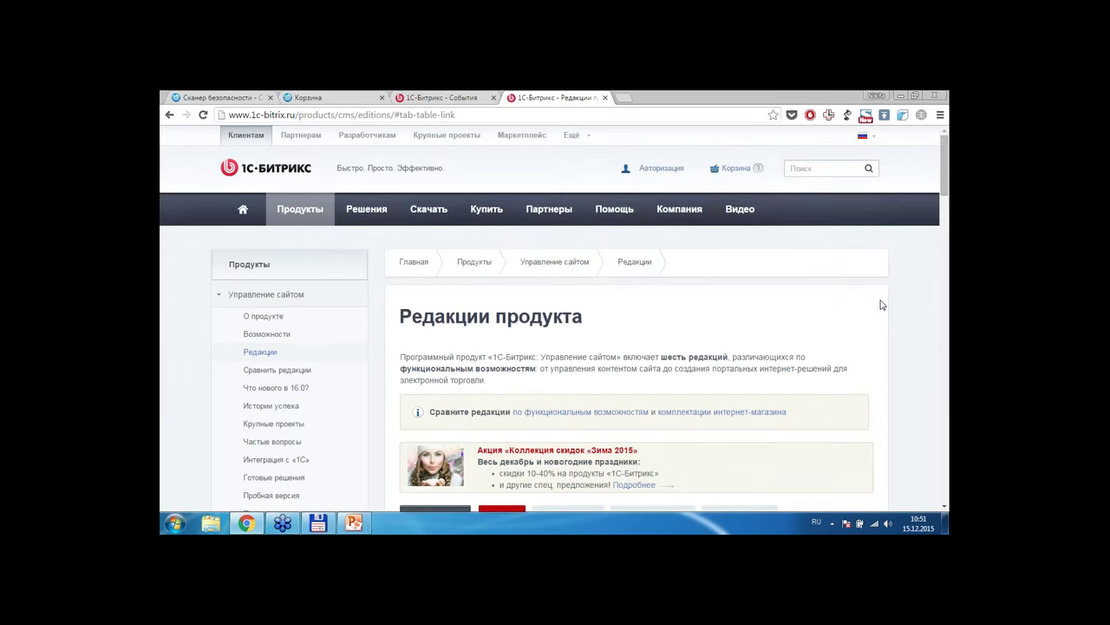
pyautogui.scroll(-4, 924, 332)
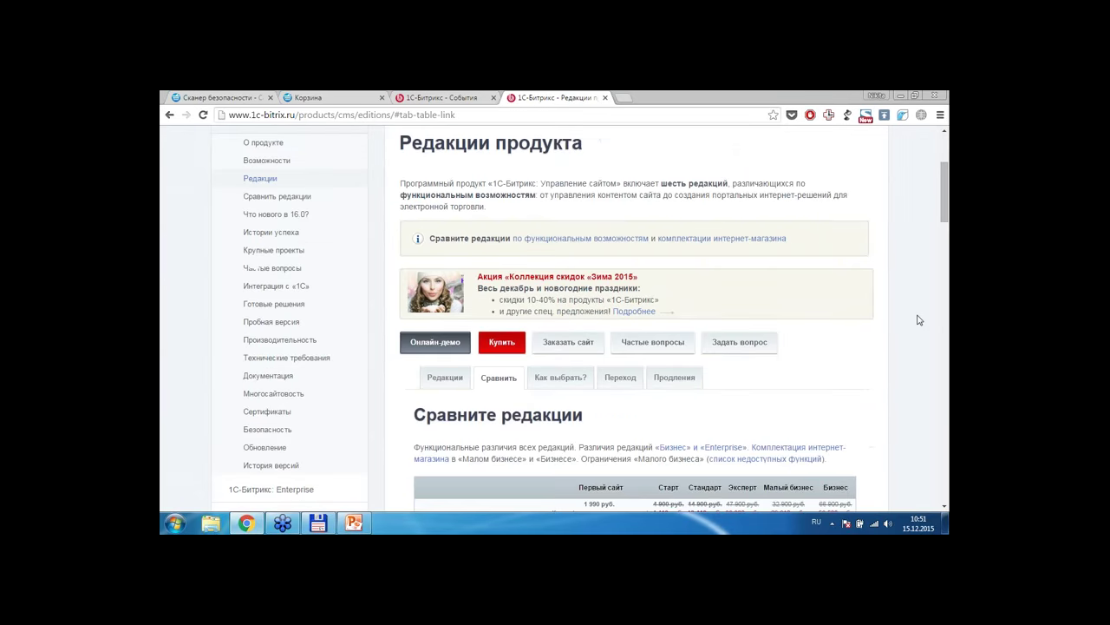
pyautogui.scroll(-4, 918, 310)
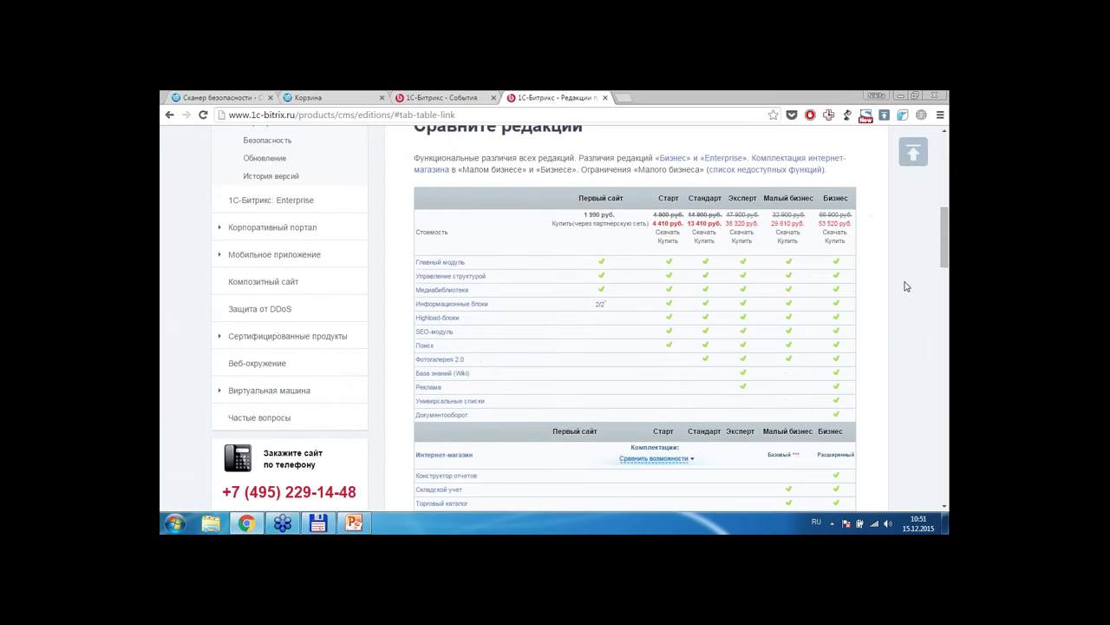
pyautogui.scroll(2, 881, 234)
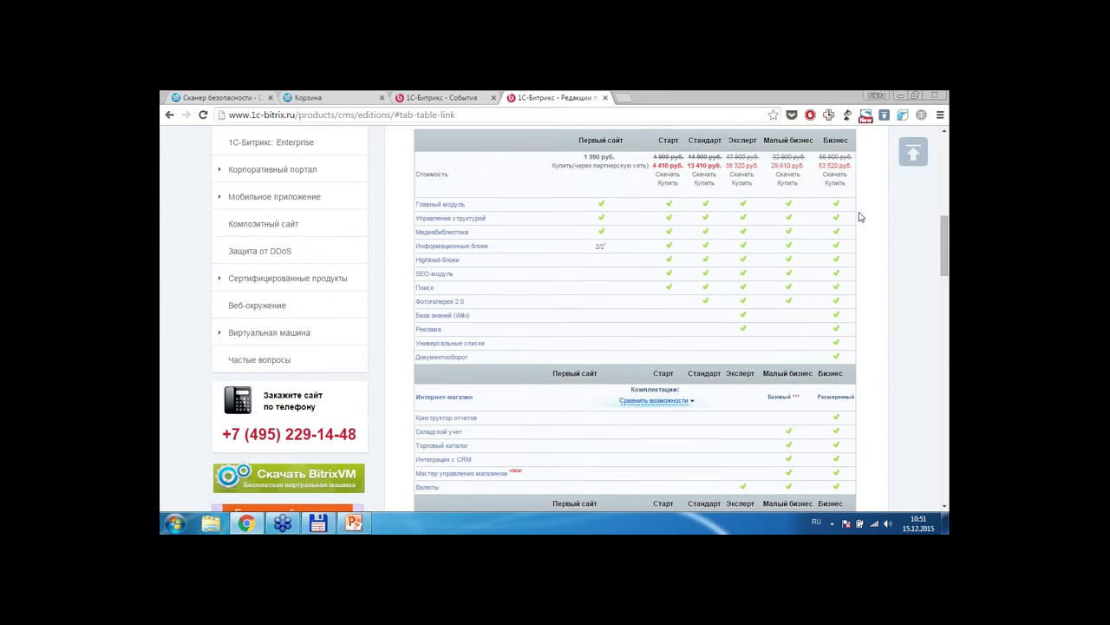
pyautogui.scroll(-1, 855, 213)
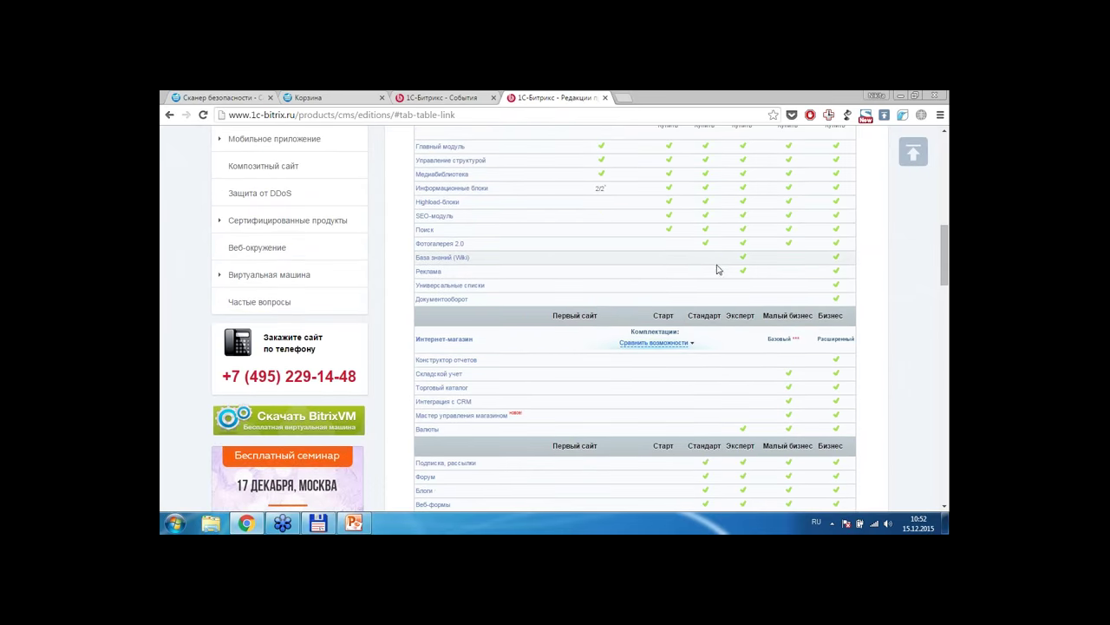
# - Expand the Интернет-магазин comparison and review the Базовый and Расширенный feature sets
pyautogui.click(652, 343)
pyautogui.scroll(-4, 761, 269)
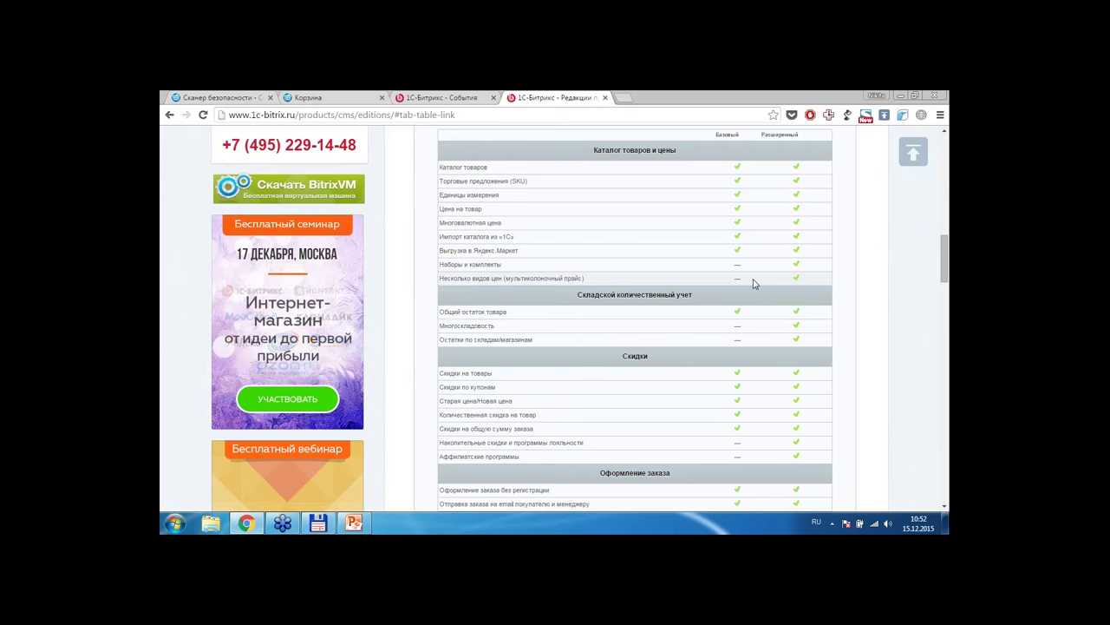
pyautogui.scroll(2, 753, 284)
pyautogui.scroll(-2, 754, 284)
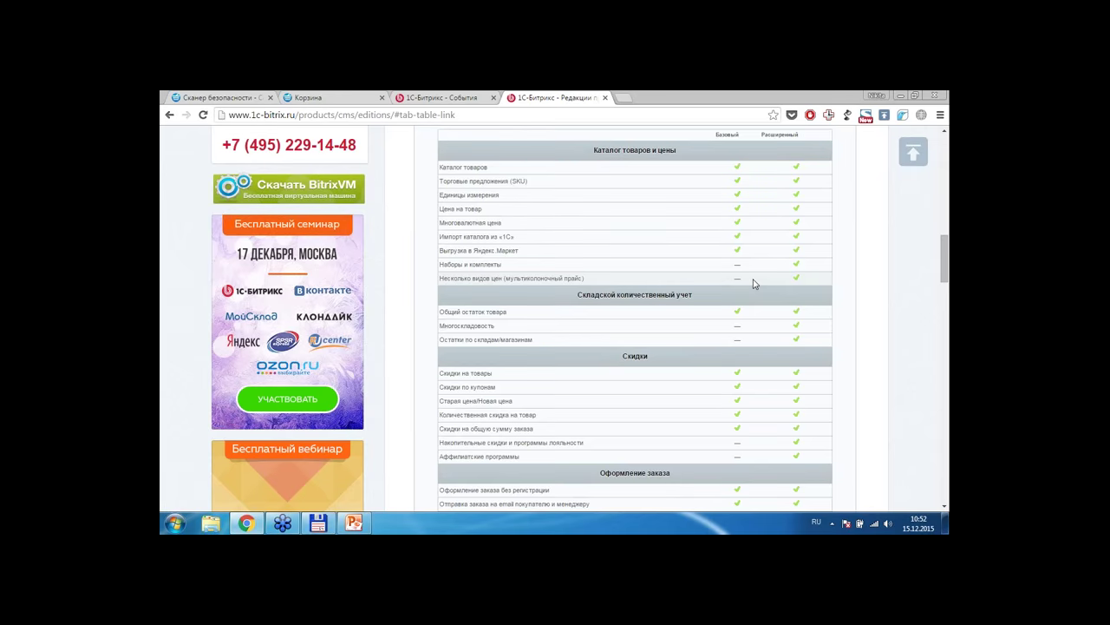
pyautogui.scroll(-1, 754, 284)
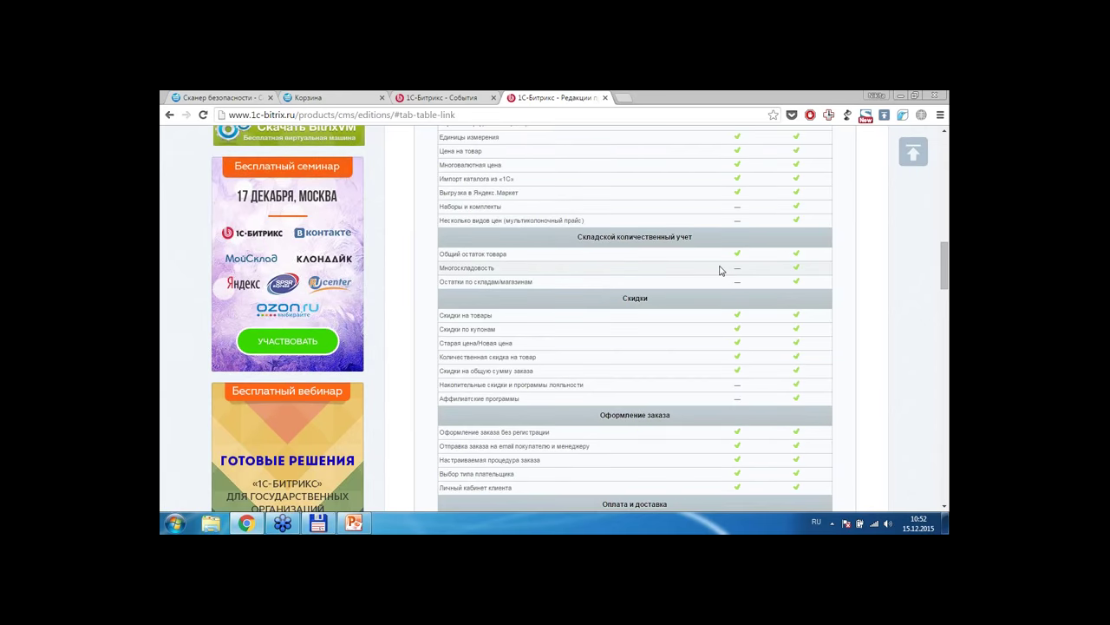
pyautogui.scroll(-2, 719, 270)
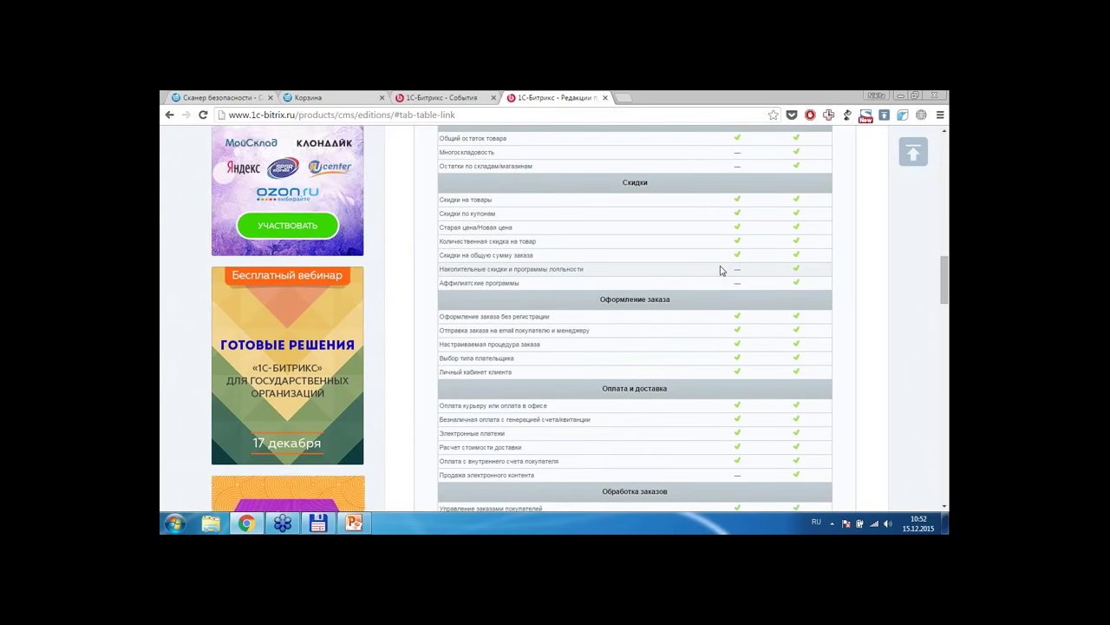
pyautogui.scroll(-4, 720, 271)
pyautogui.scroll(-3, 720, 270)
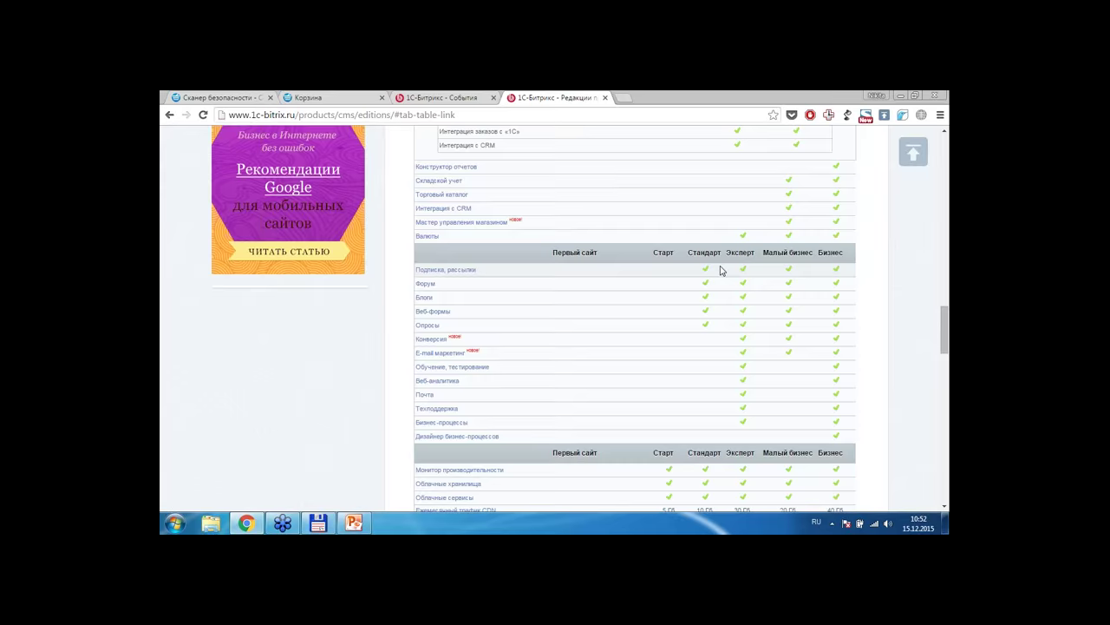
pyautogui.scroll(10, 720, 271)
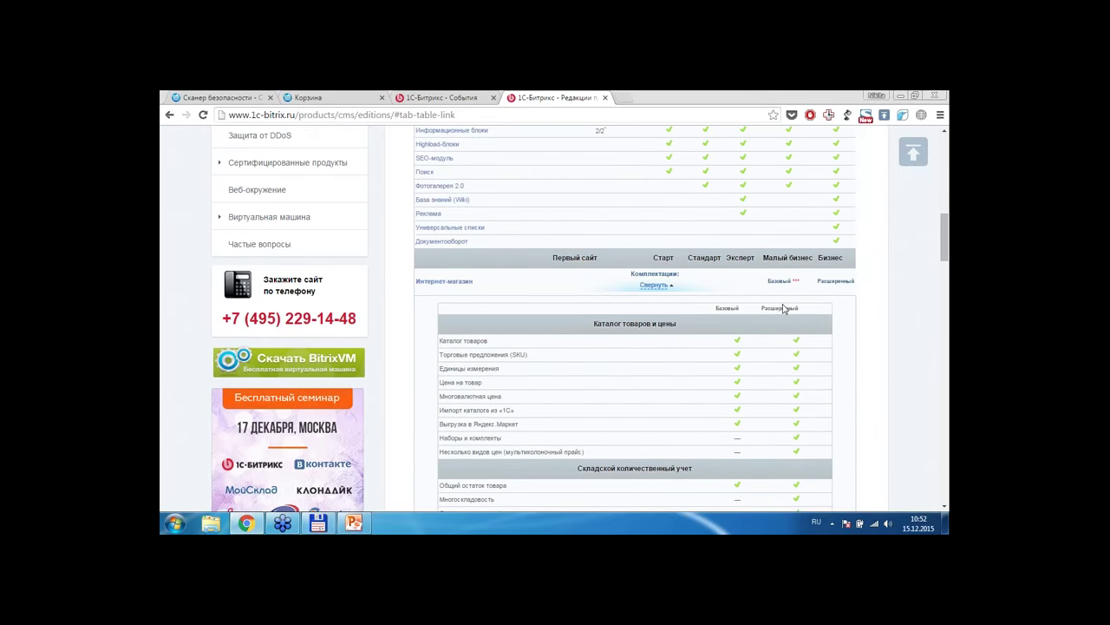
# - Scroll the webinar Программа on the 1С-Битрикс - События tab, then return to PowerPoint's Цены slide
pyautogui.click(475, 97)
pyautogui.scroll(-5, 607, 171)
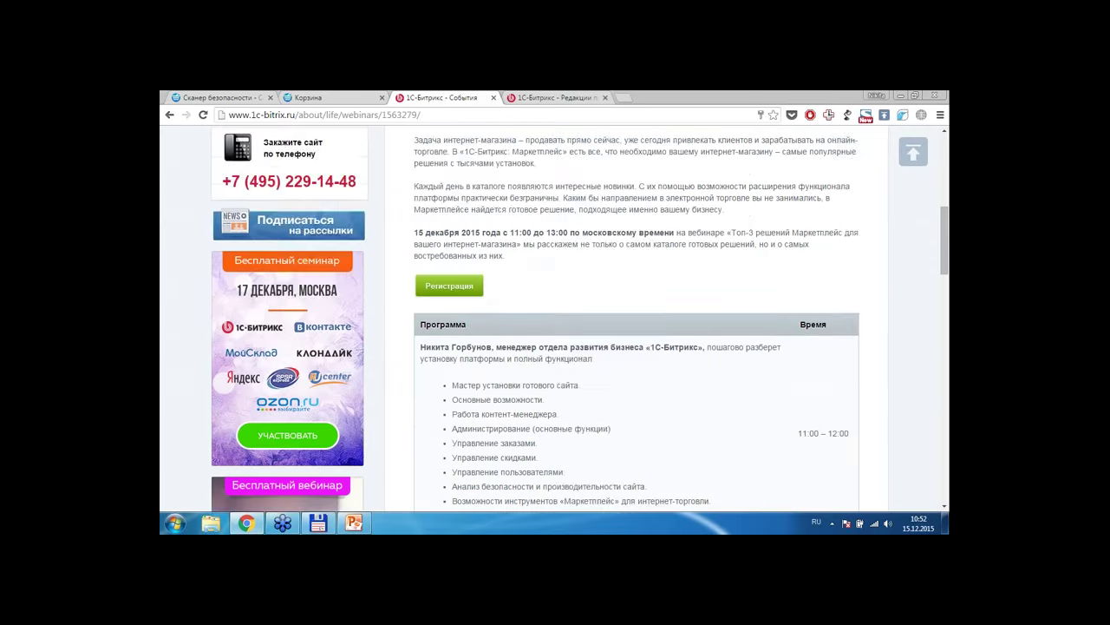
pyautogui.scroll(-1, 608, 171)
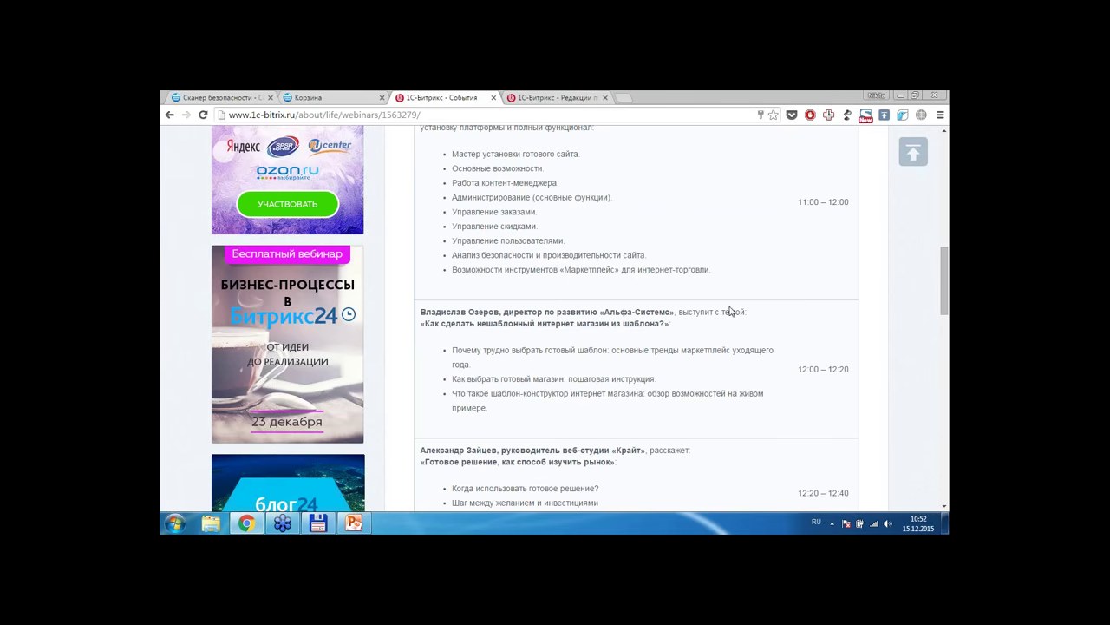
pyautogui.hotkey('alt', 'shift')
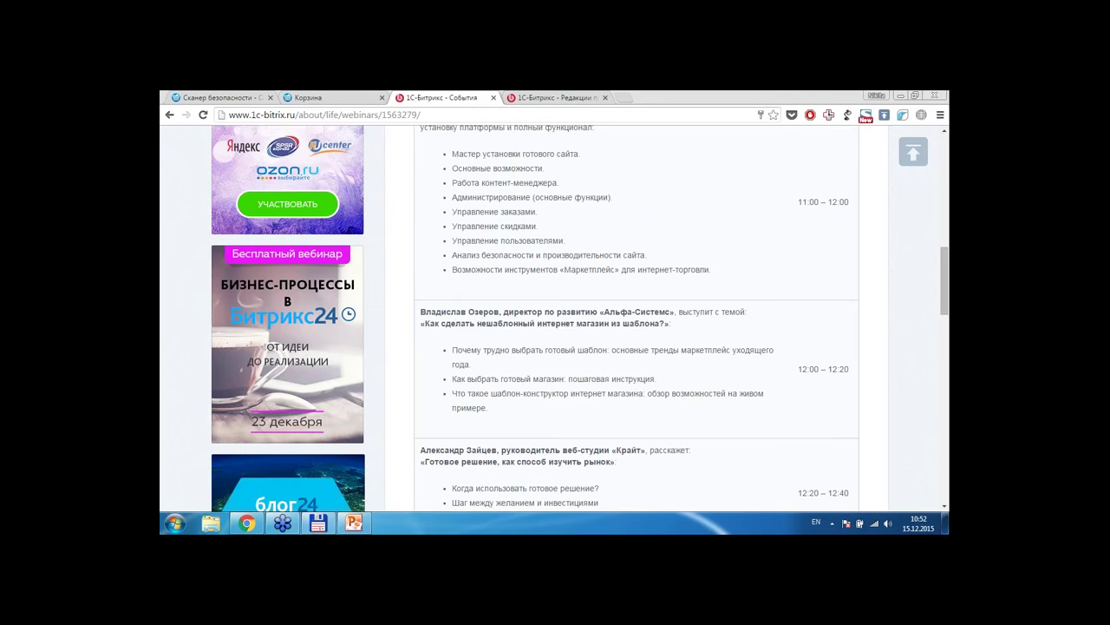
pyautogui.click(354, 523)
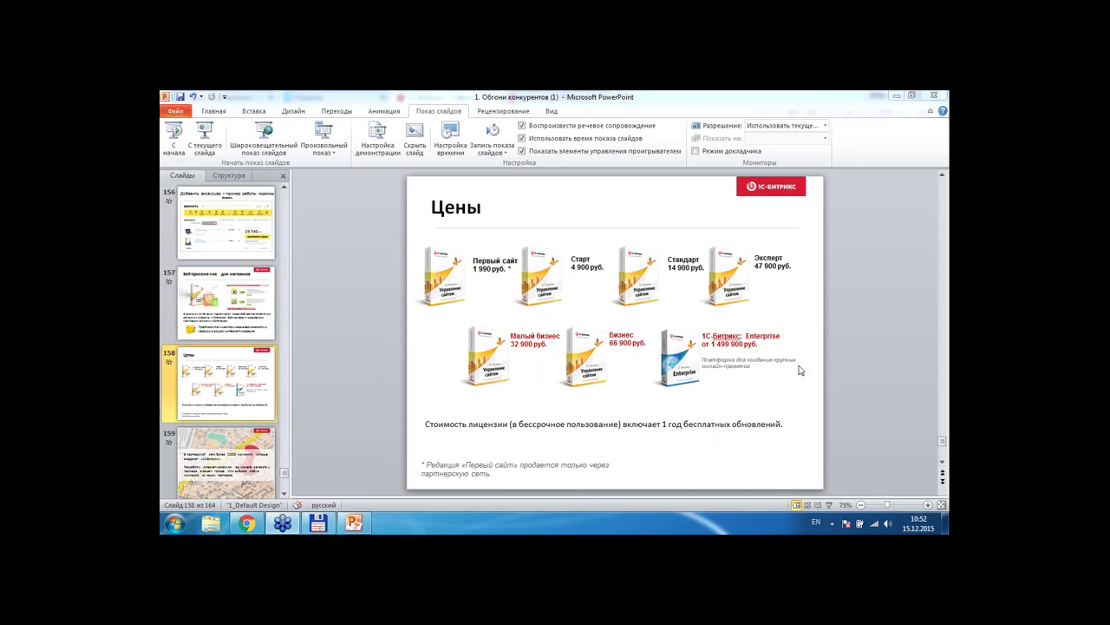
pyautogui.click(838, 197)
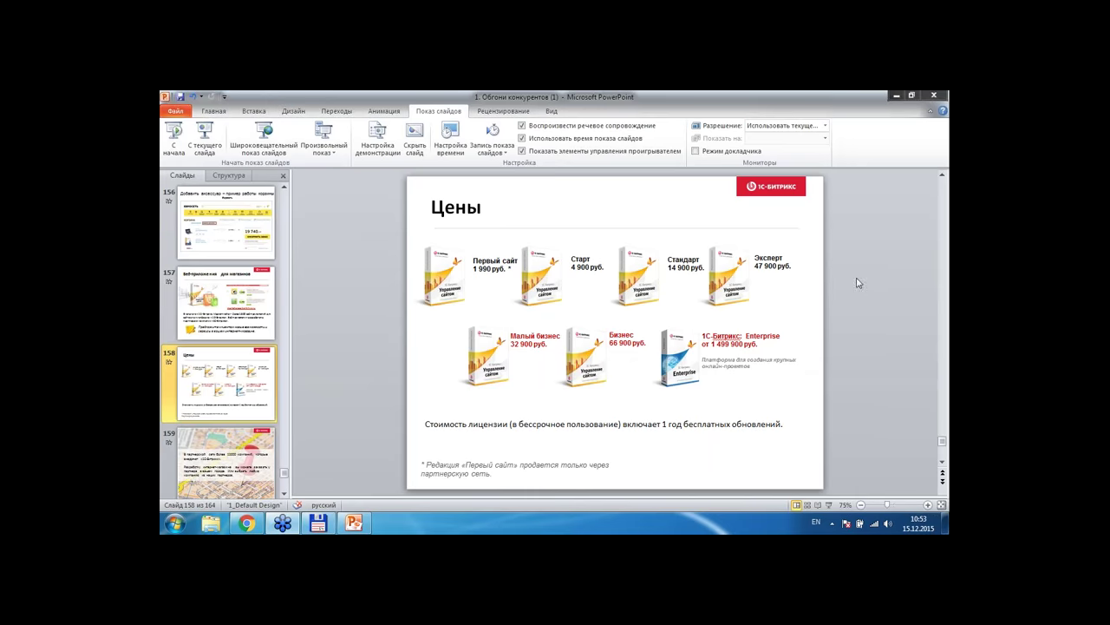
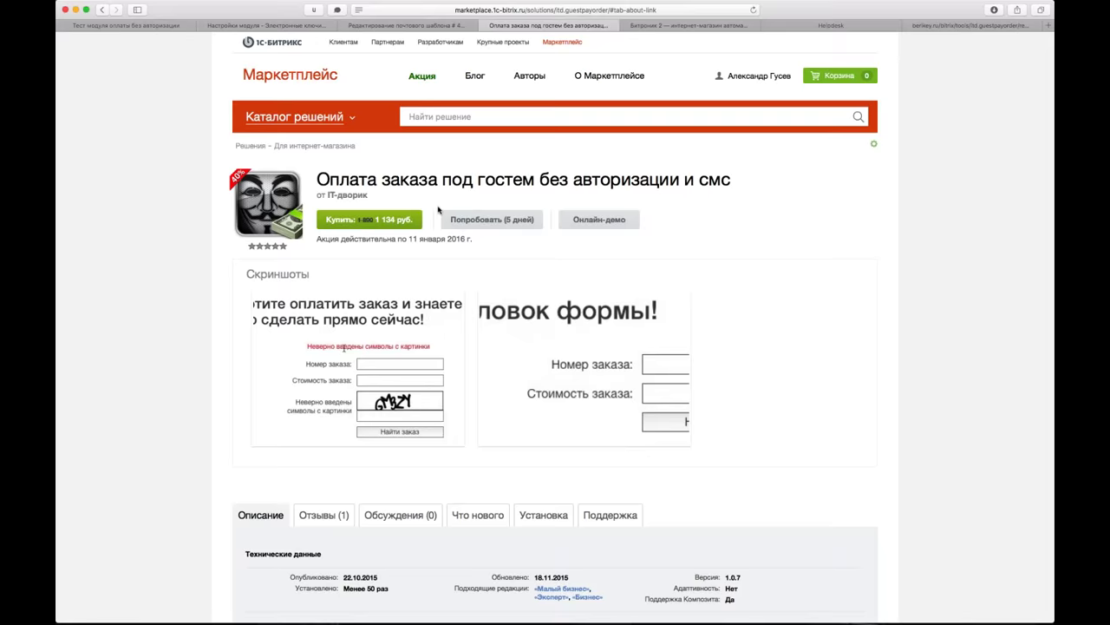
pyautogui.scroll(-5, 438, 209)
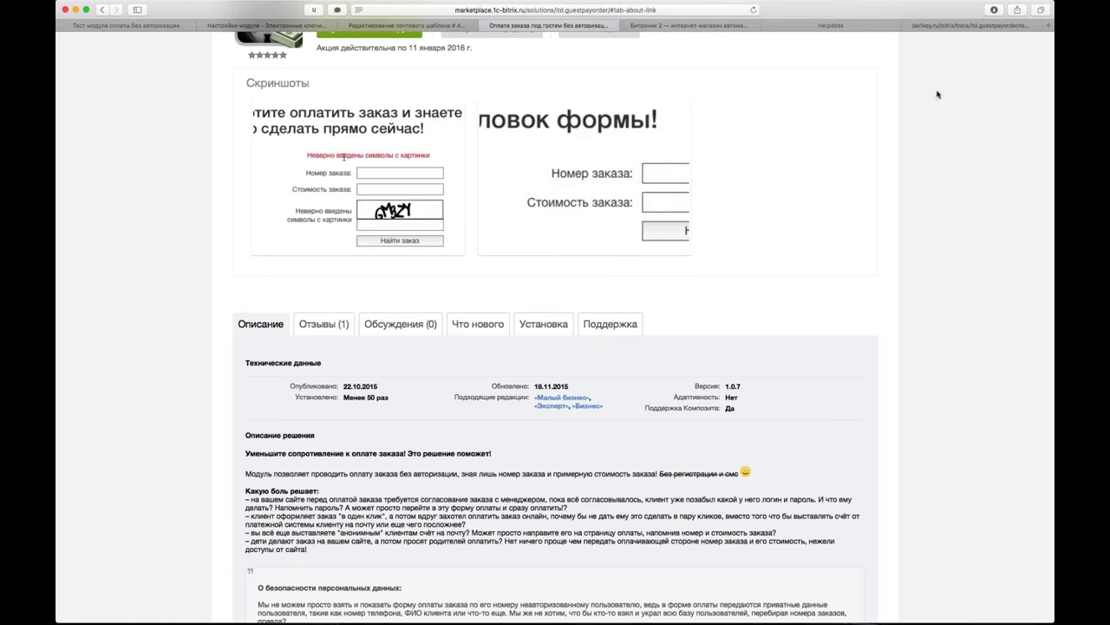
pyautogui.moveTo(998, 5)
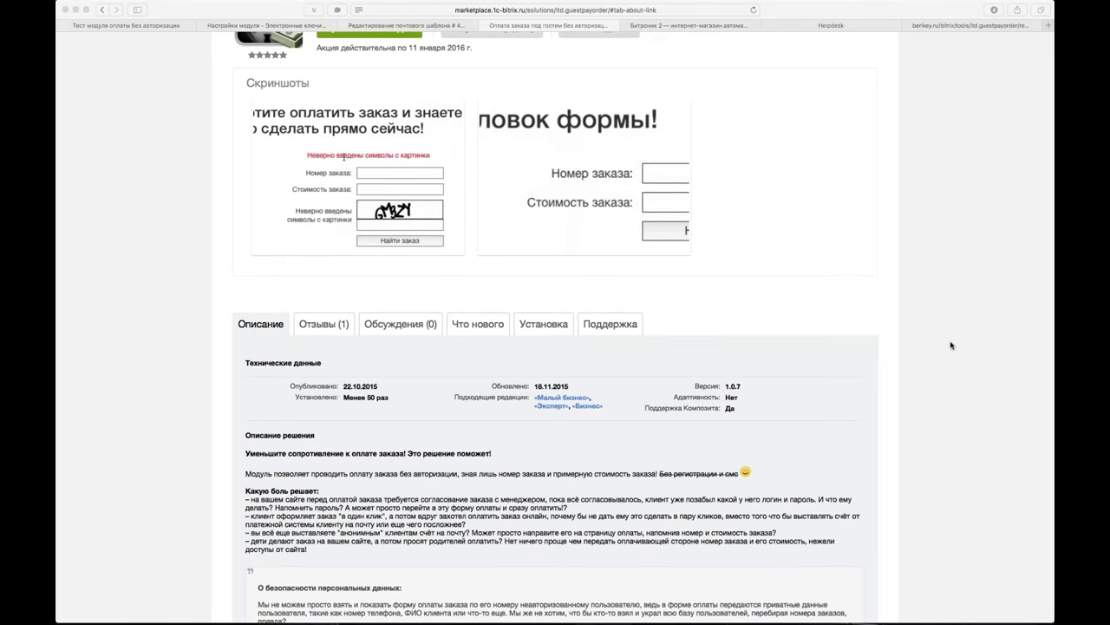
pyautogui.click(754, 345)
pyautogui.scroll(4, 755, 345)
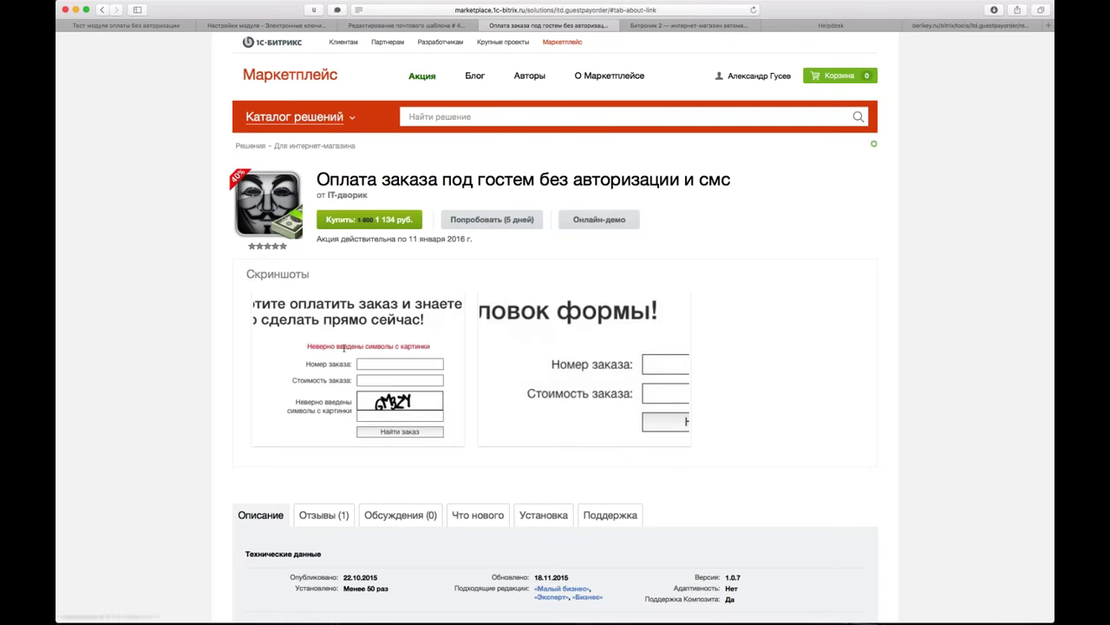
pyautogui.click(294, 71)
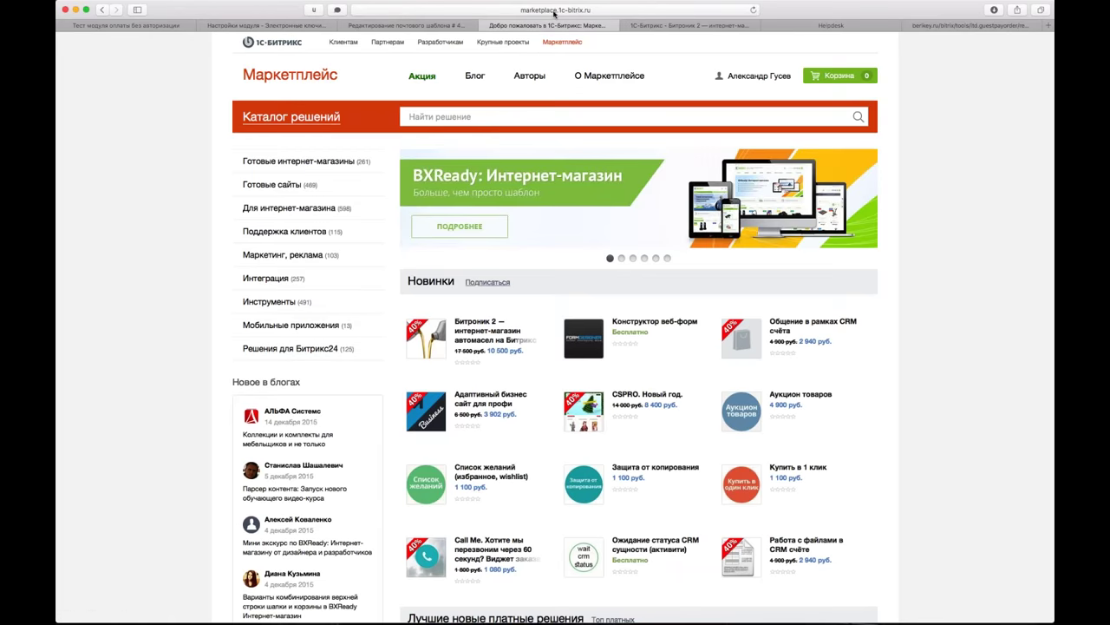
pyautogui.click(553, 11)
pyautogui.click(400, 10)
pyautogui.press('BackSpace')
pyautogui.press('BackSpace')
pyautogui.press('BackSpace')
pyautogui.press('BackSpace')
pyautogui.press('BackSpace')
pyautogui.press('BackSpace')
pyautogui.press('BackSpace')
pyautogui.press('BackSpace')
pyautogui.press('BackSpace')
pyautogui.press('BackSpace')
pyautogui.press('BackSpace')
pyautogui.press('BackSpace')
pyautogui.press('Return')
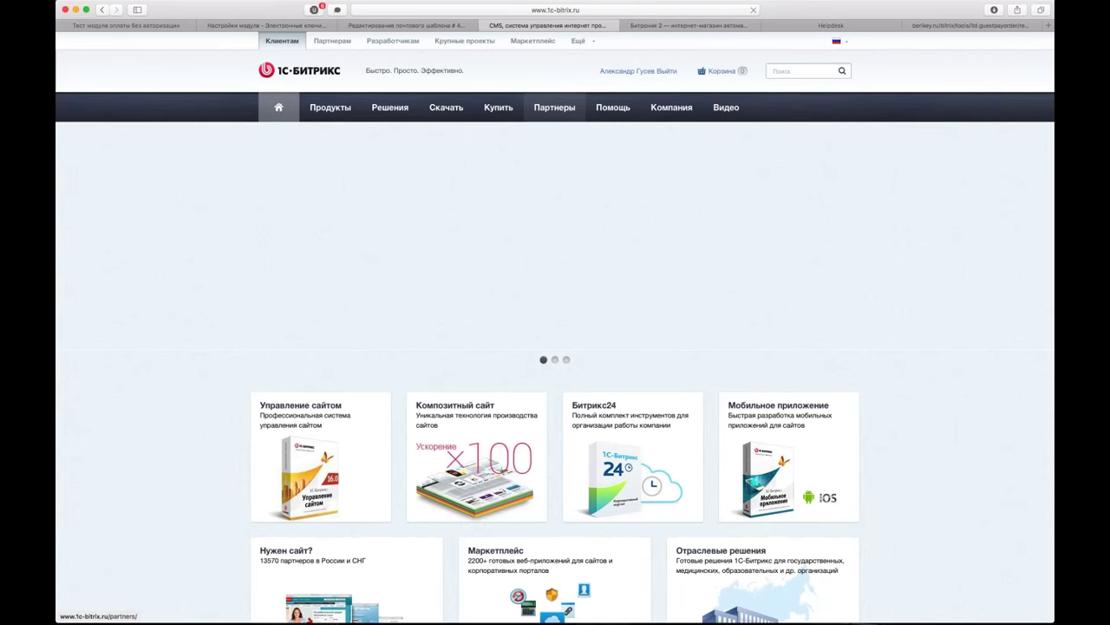
pyautogui.click(580, 42)
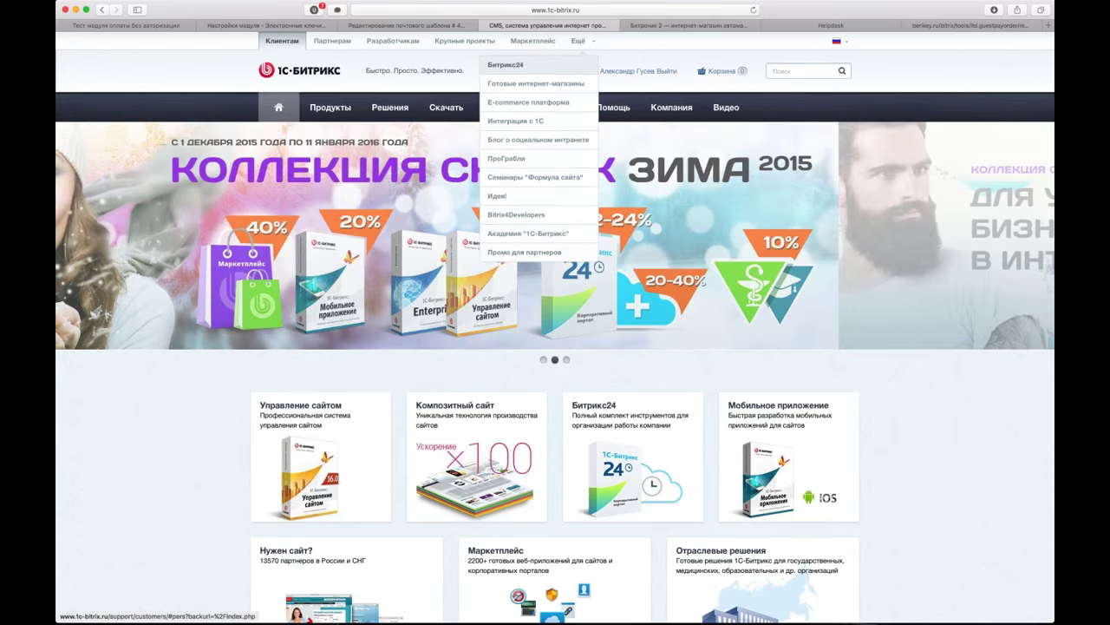
pyautogui.moveTo(607, 71)
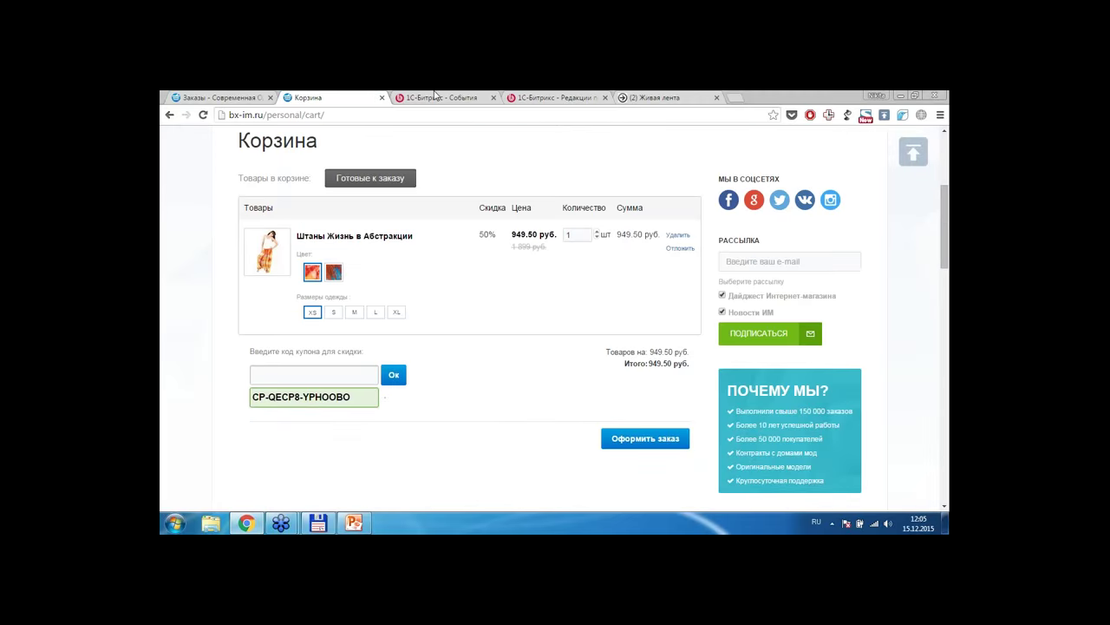
# - Switch to the 1С-Битрикс События tab and look over the page
pyautogui.click(436, 96)
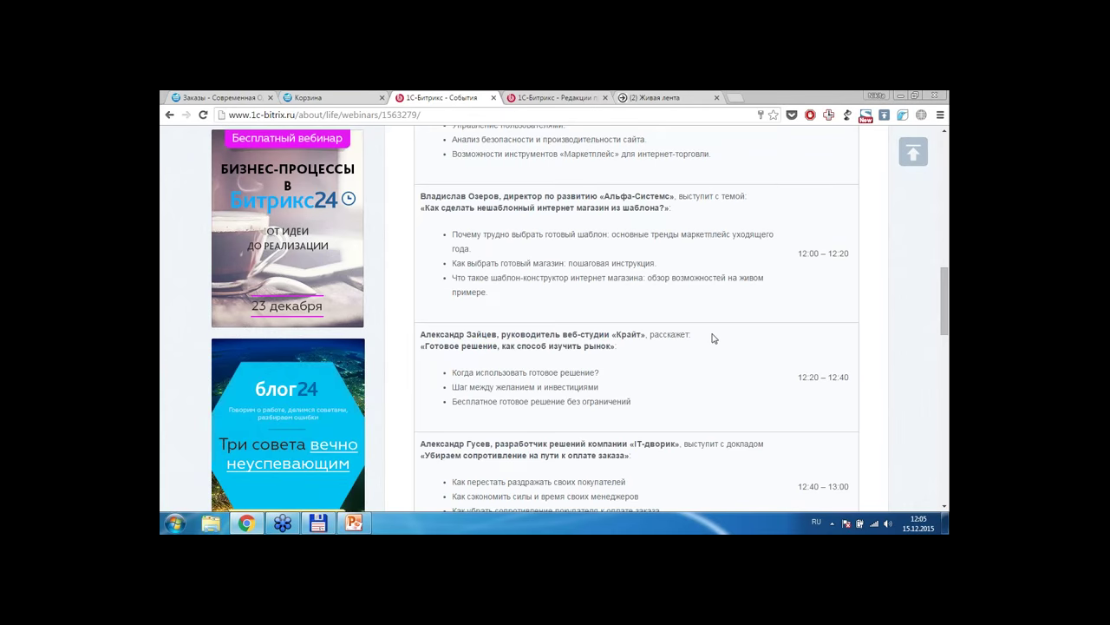
pyautogui.scroll(5, 712, 337)
pyautogui.scroll(5, 713, 318)
pyautogui.scroll(-3, 694, 323)
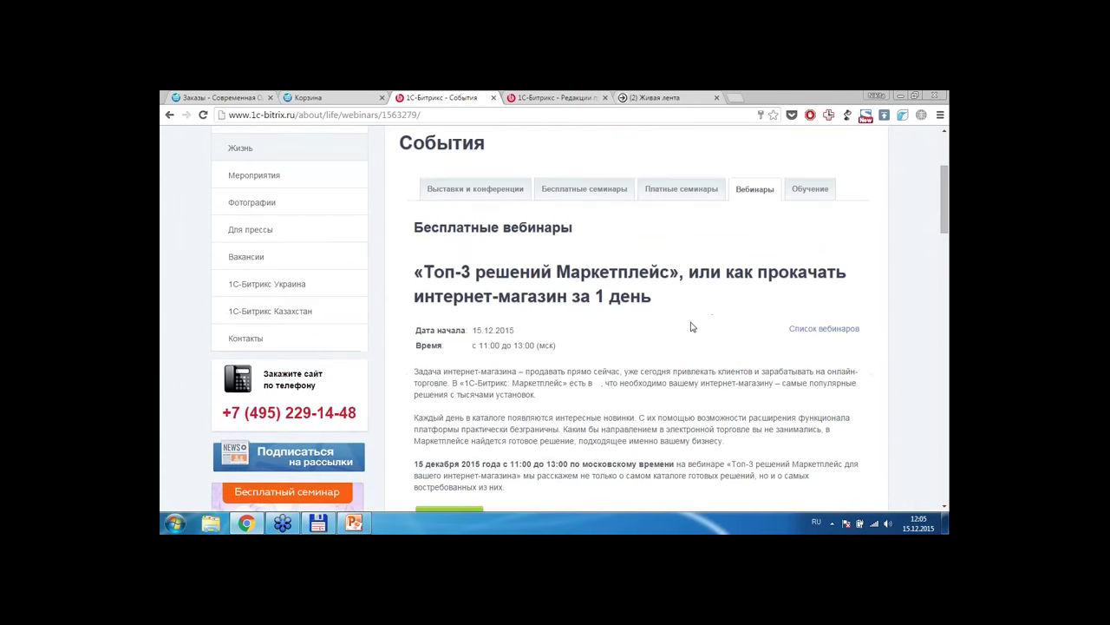
pyautogui.scroll(-2, 648, 280)
pyautogui.scroll(4, 659, 260)
pyautogui.moveTo(675, 210)
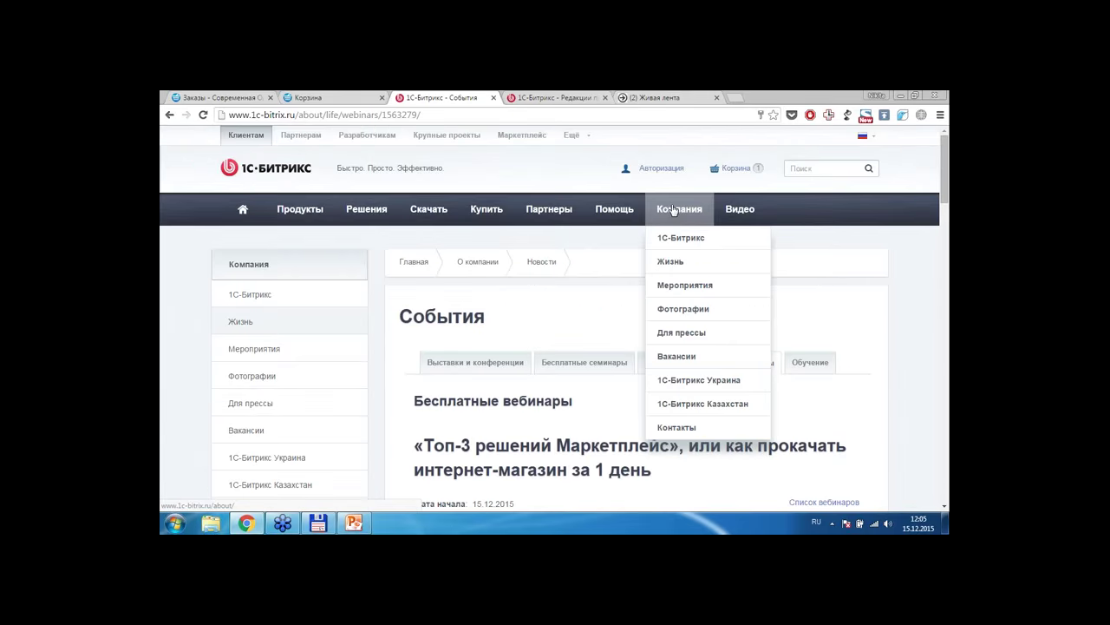
# - Go to Компания > Мероприятия and show the Вебинары list, topped by the 23 декабря 2015 webinar
pyautogui.click(686, 285)
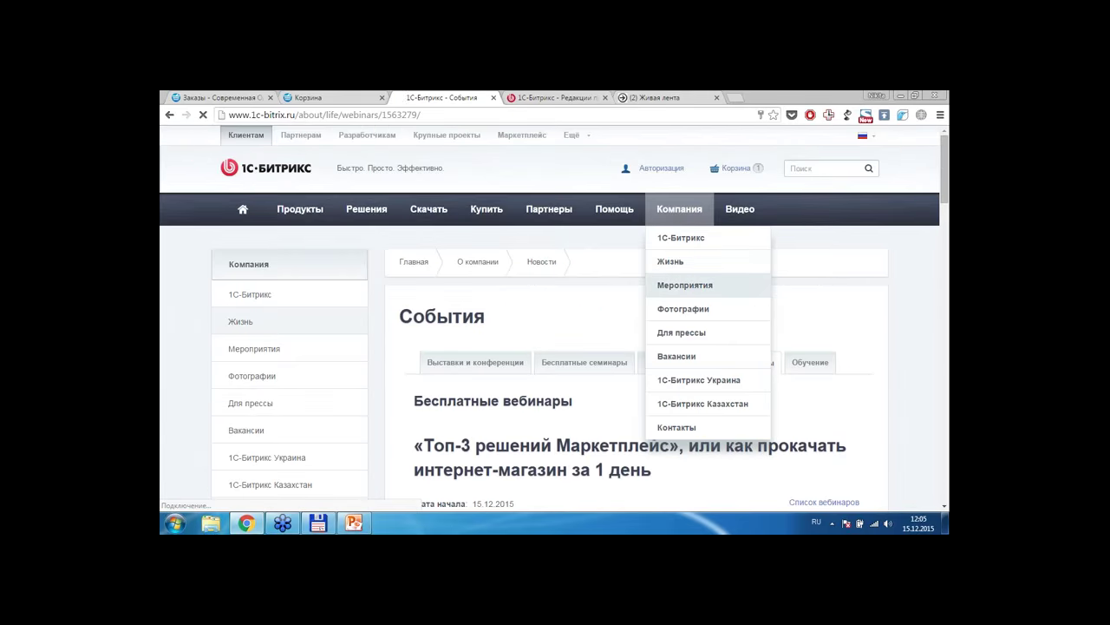
pyautogui.click(753, 359)
pyautogui.scroll(-5, 713, 302)
pyautogui.scroll(-1, 713, 302)
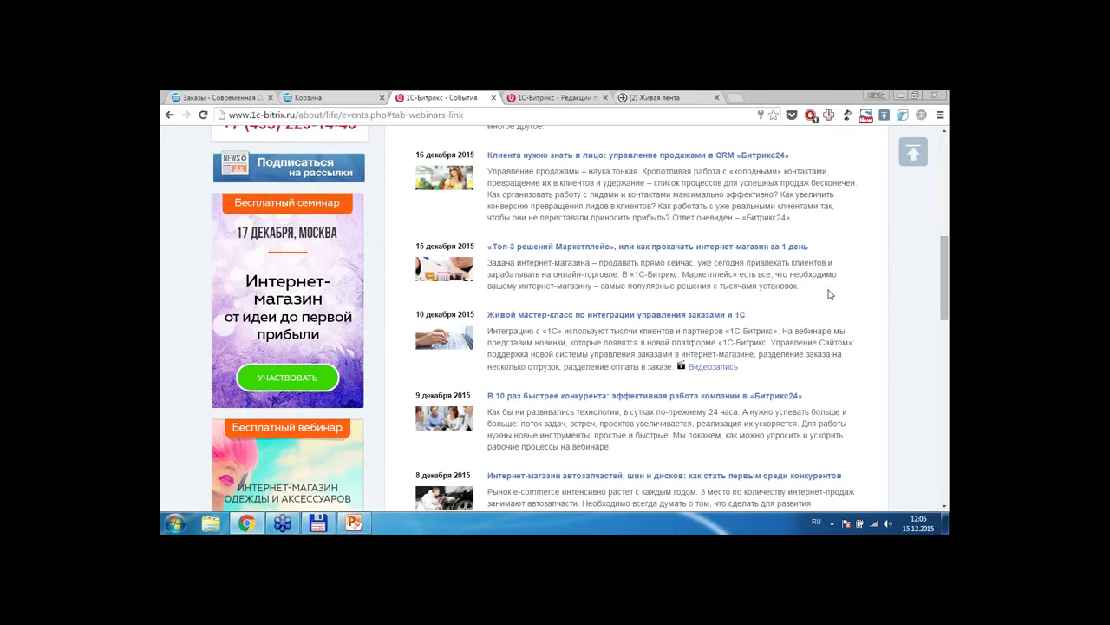
pyautogui.scroll(15, 850, 291)
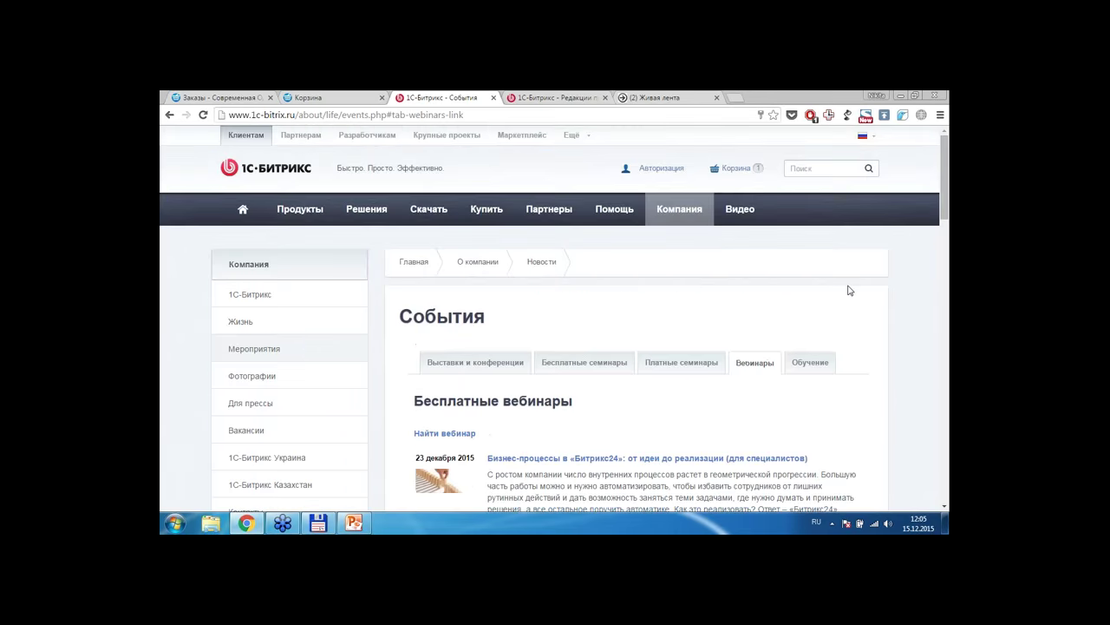
pyautogui.moveTo(690, 213)
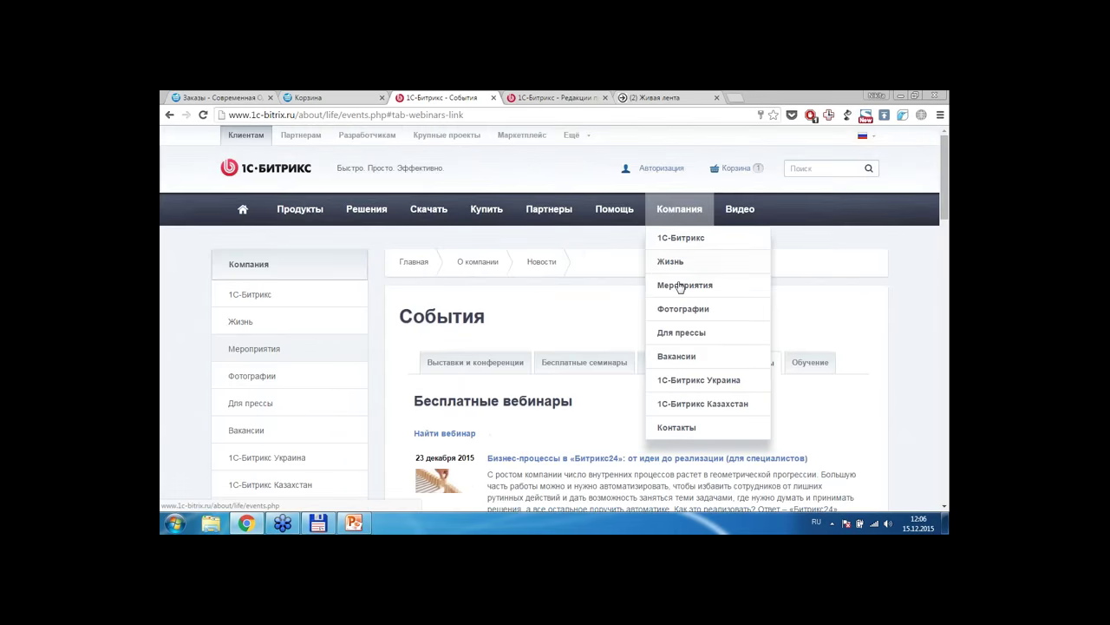
pyautogui.scroll(-5, 555, 319)
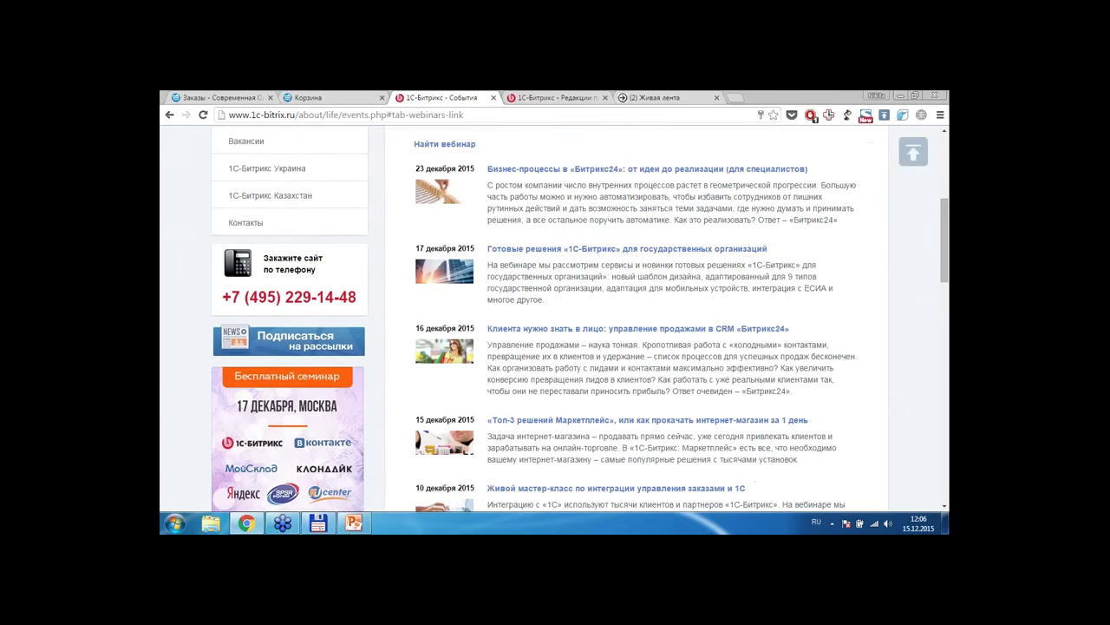
pyautogui.scroll(5, 555, 319)
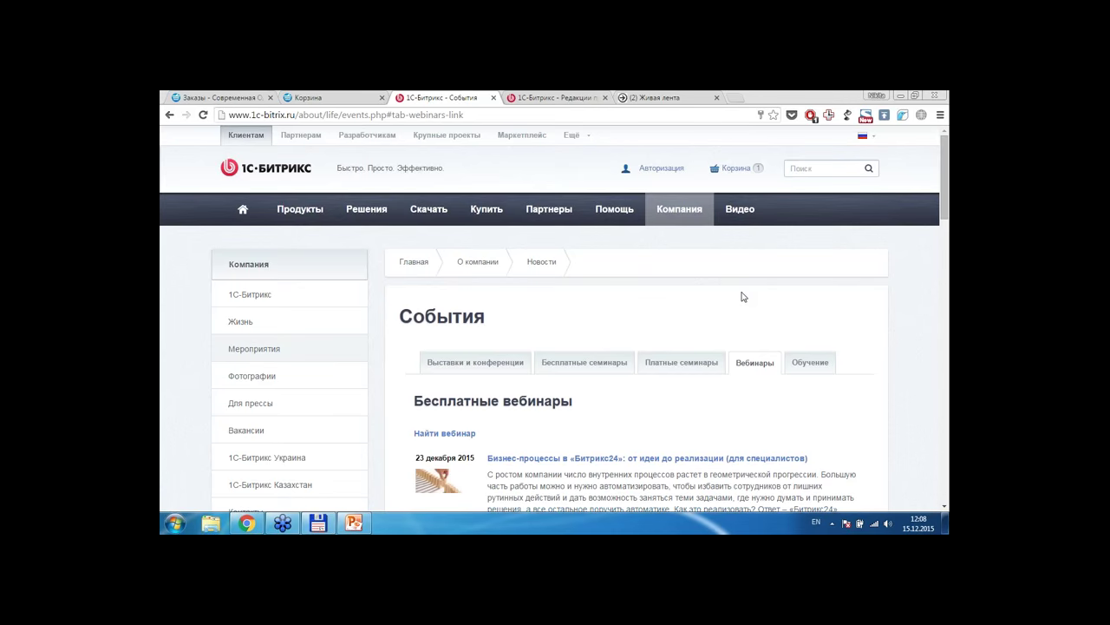
# - Move from the store orders list through the Settings menu to the Управление модулями page
pyautogui.click(224, 97)
pyautogui.click(242, 202)
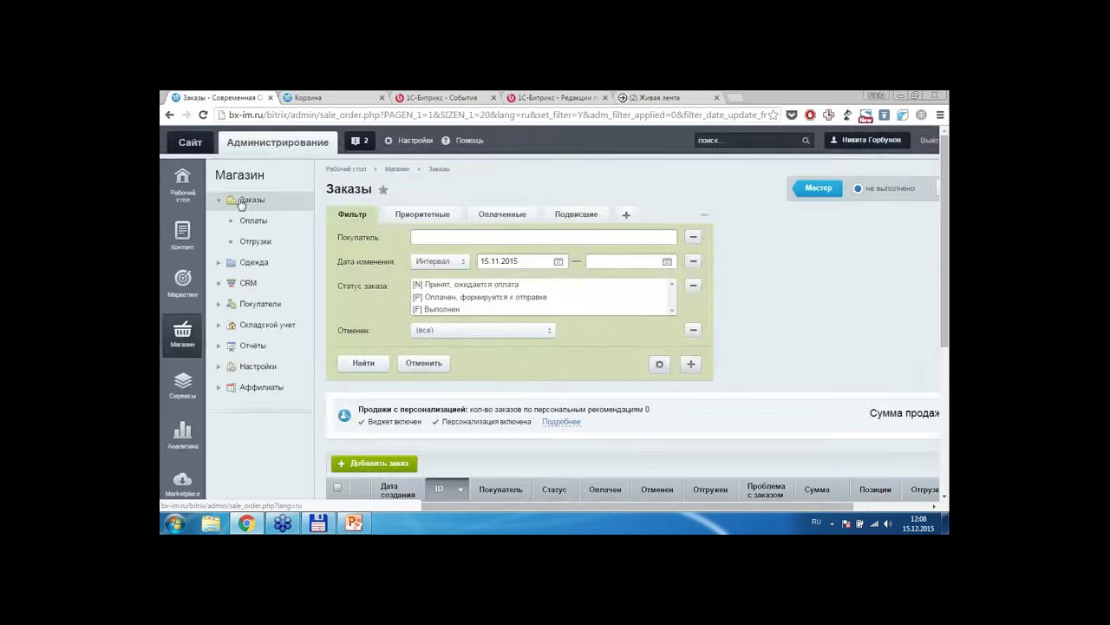
pyautogui.scroll(-3, 242, 208)
pyautogui.click(175, 276)
pyautogui.scroll(3, 260, 364)
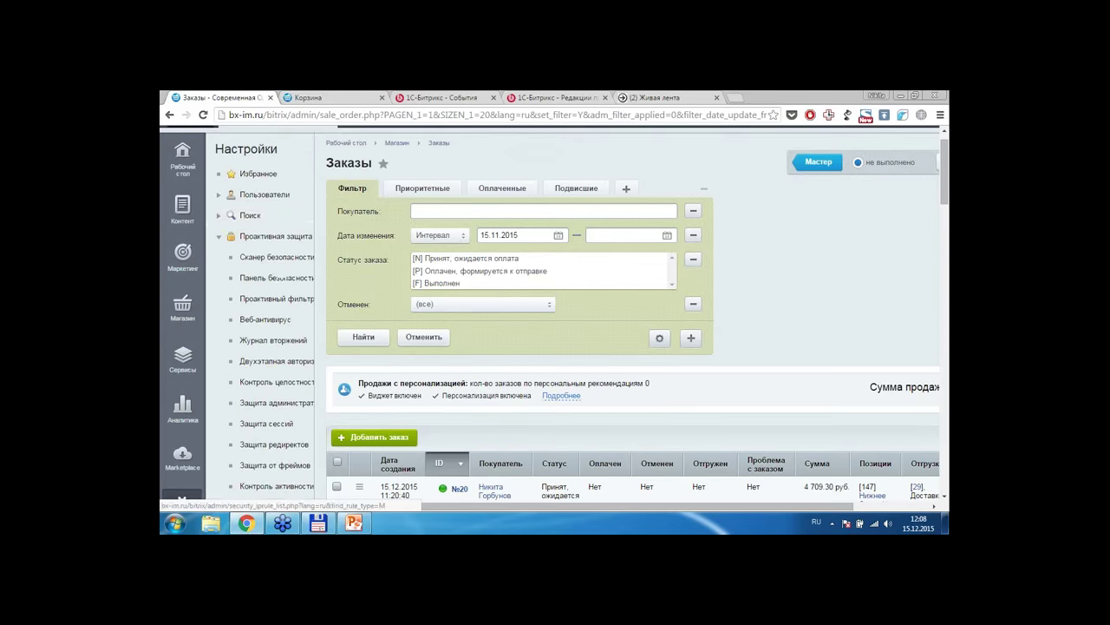
pyautogui.click(219, 236)
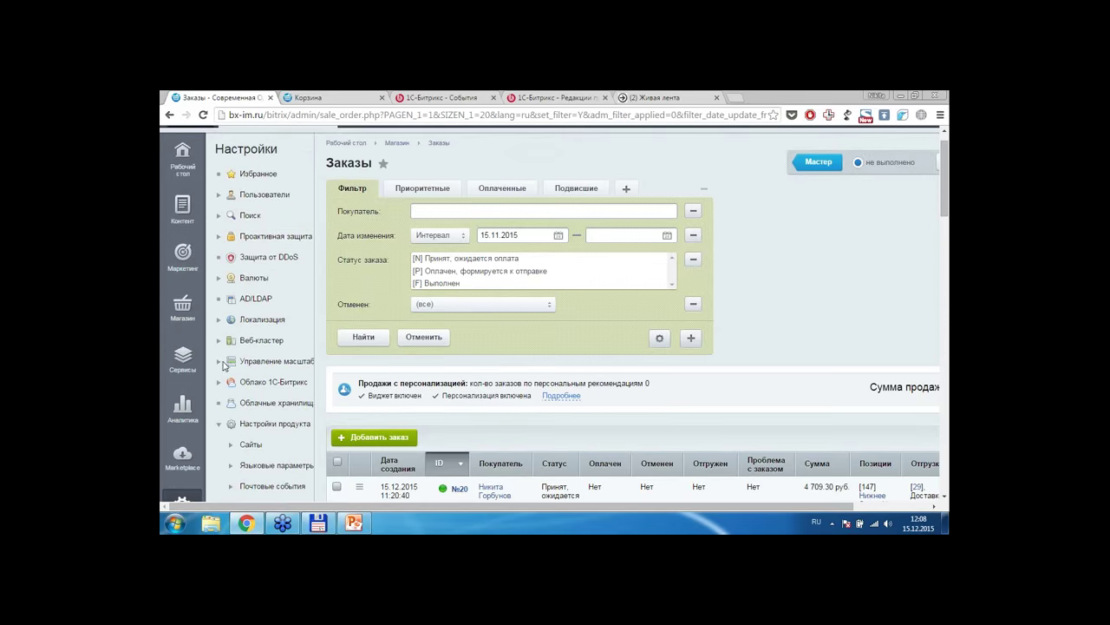
pyautogui.scroll(-1, 291, 404)
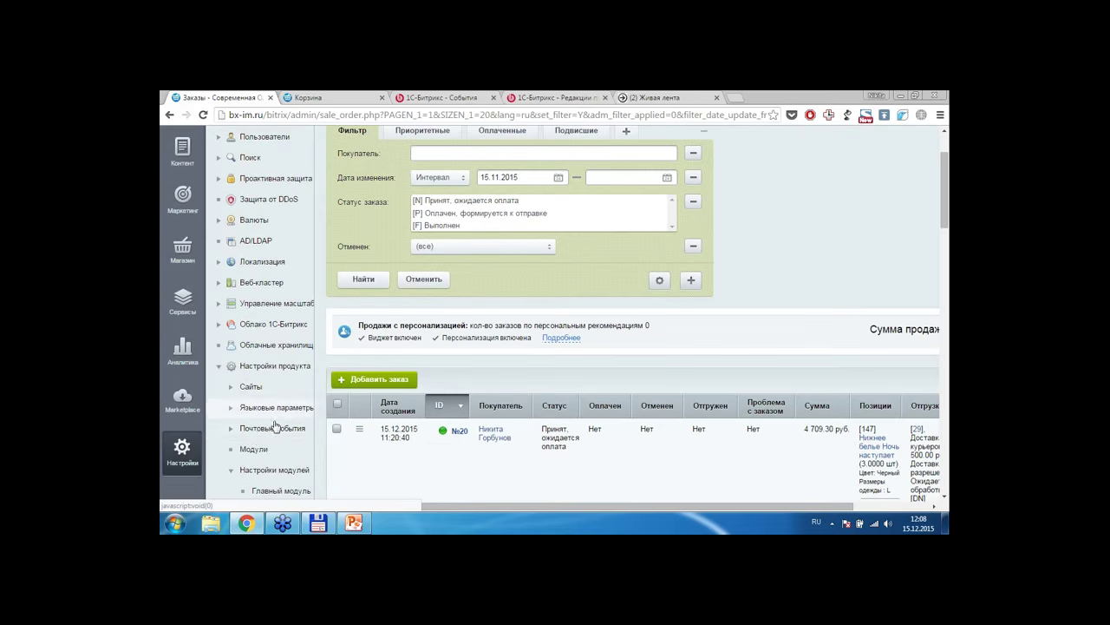
pyautogui.click(254, 448)
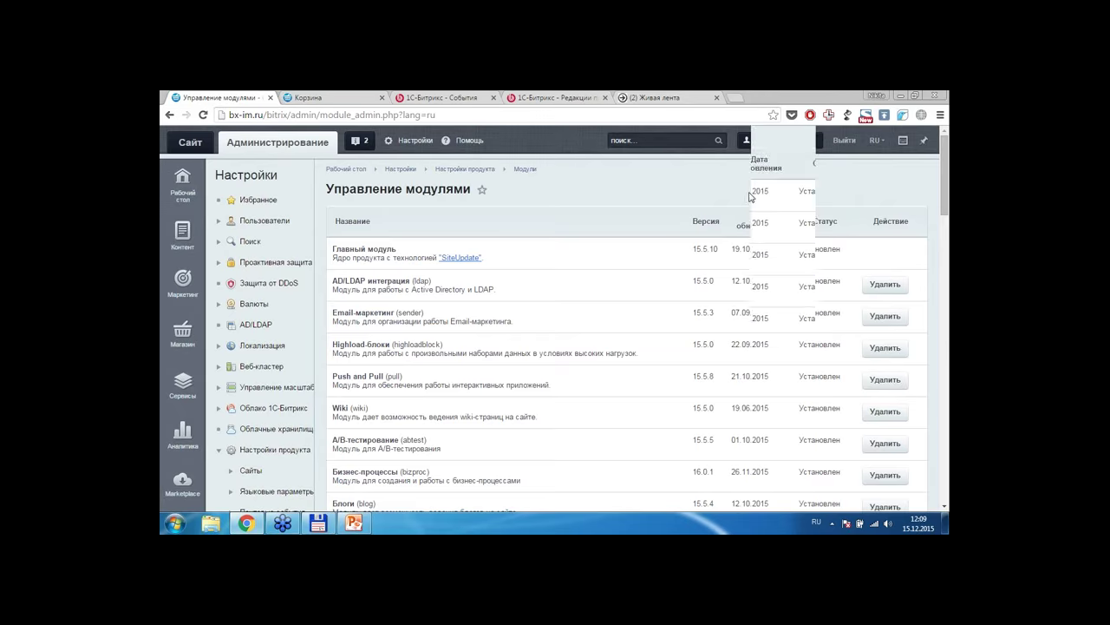
pyautogui.scroll(-6, 754, 217)
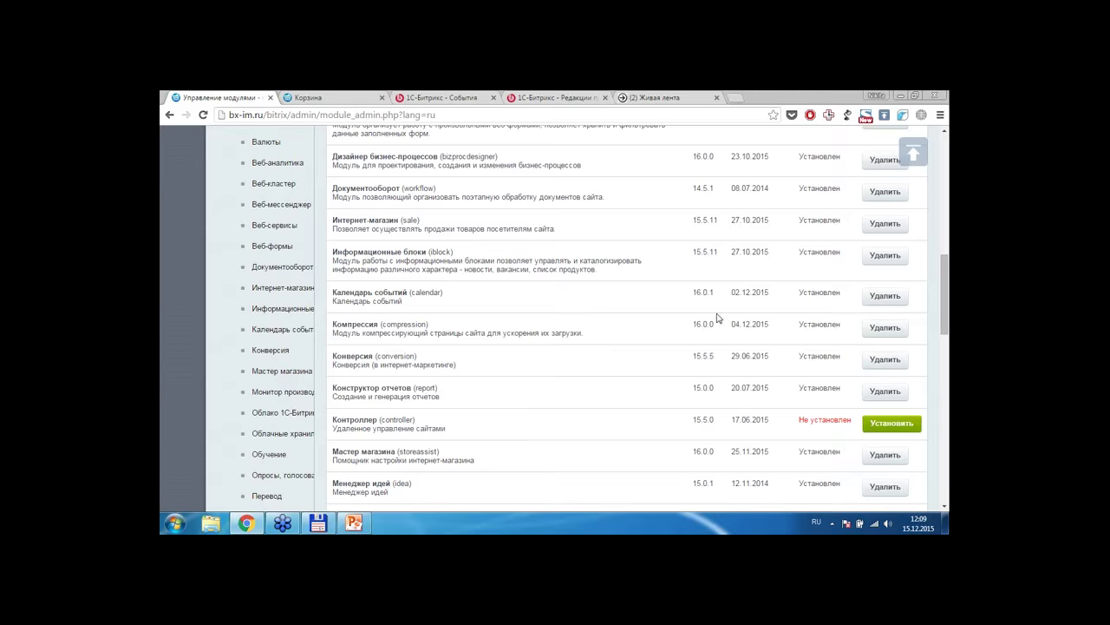
pyautogui.scroll(-10, 717, 318)
pyautogui.scroll(15, 261, 325)
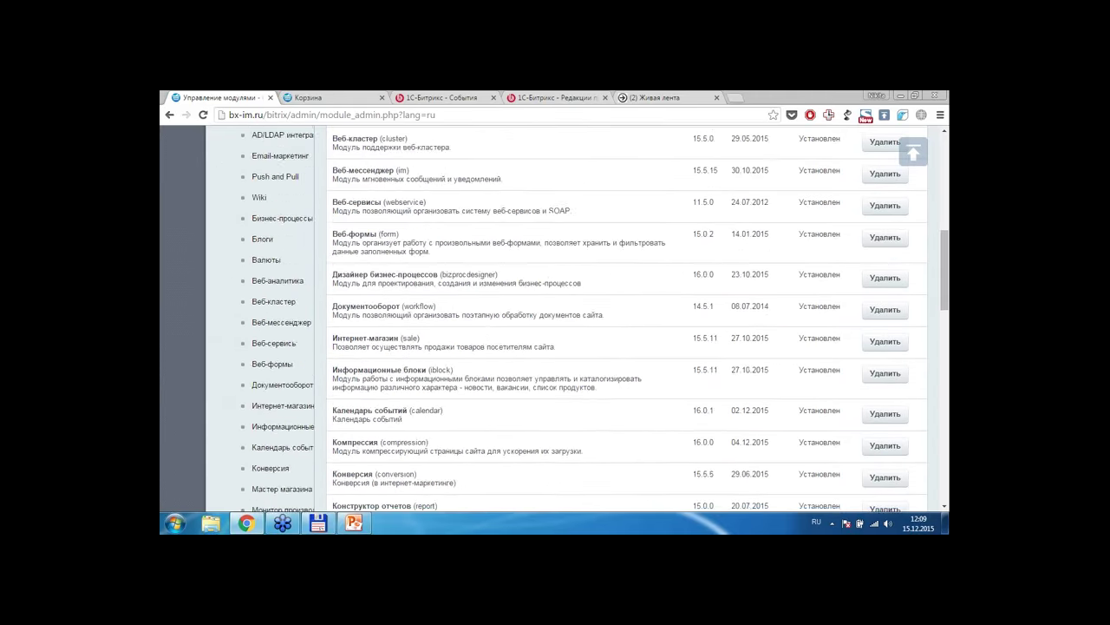
# - Expand Проактивная защита under Settings and widen the left menu pane so names show fully
pyautogui.click(182, 282)
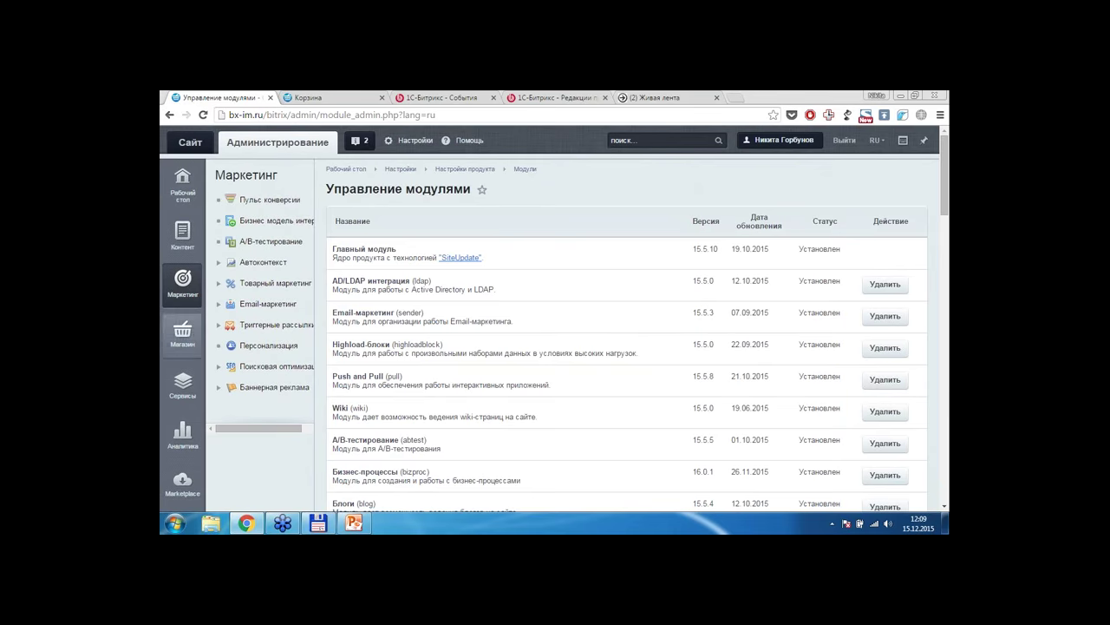
pyautogui.scroll(-3, 204, 451)
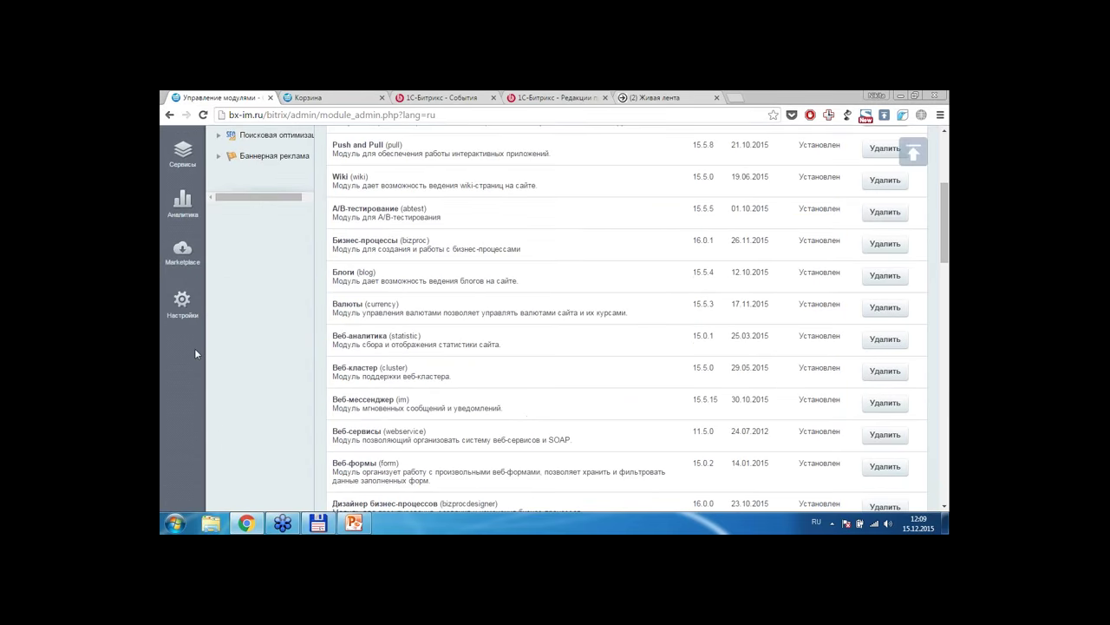
pyautogui.click(182, 302)
pyautogui.scroll(3, 212, 330)
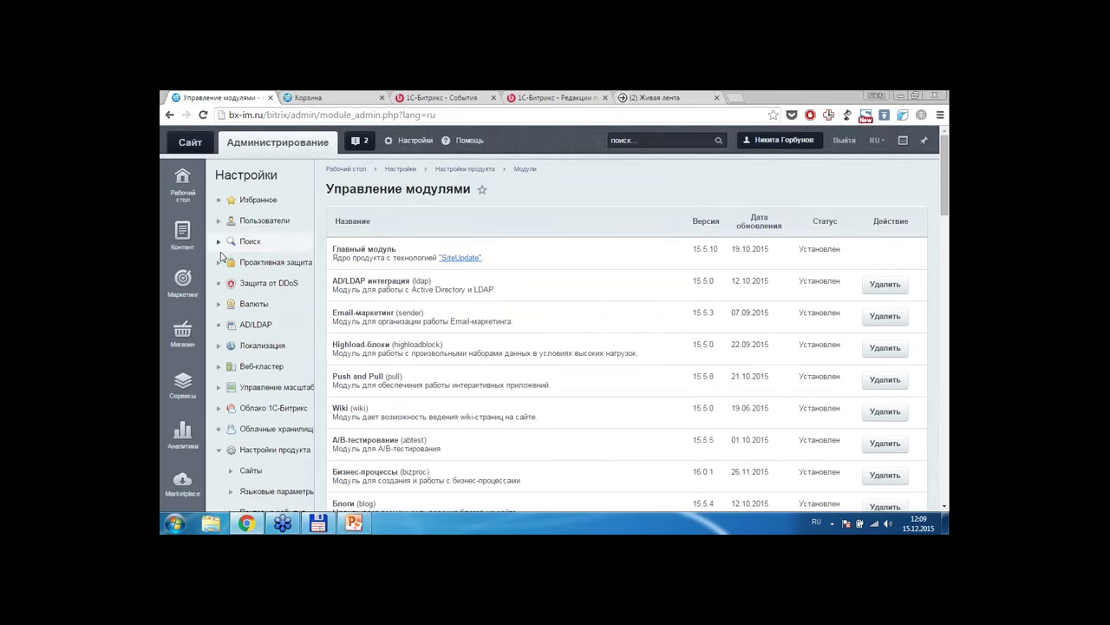
pyautogui.click(250, 267)
pyautogui.scroll(-2, 250, 274)
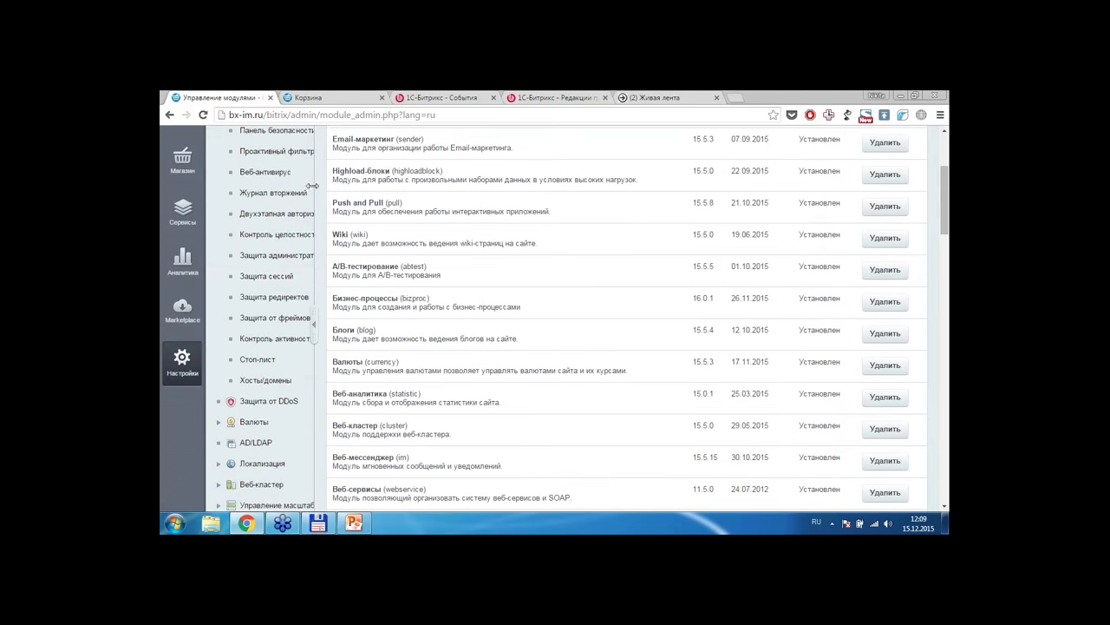
pyautogui.moveTo(318, 183); pyautogui.dragTo(373, 184)
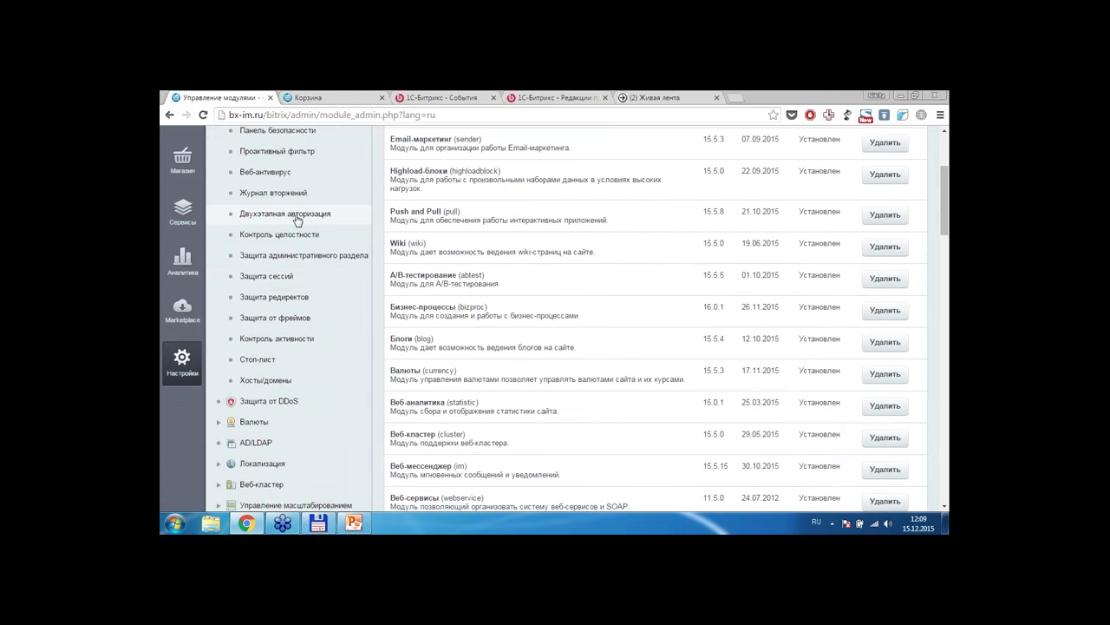
# - Open the Двухэтапная авторизация page and read its description, which reports the feature as disabled
pyautogui.click(286, 213)
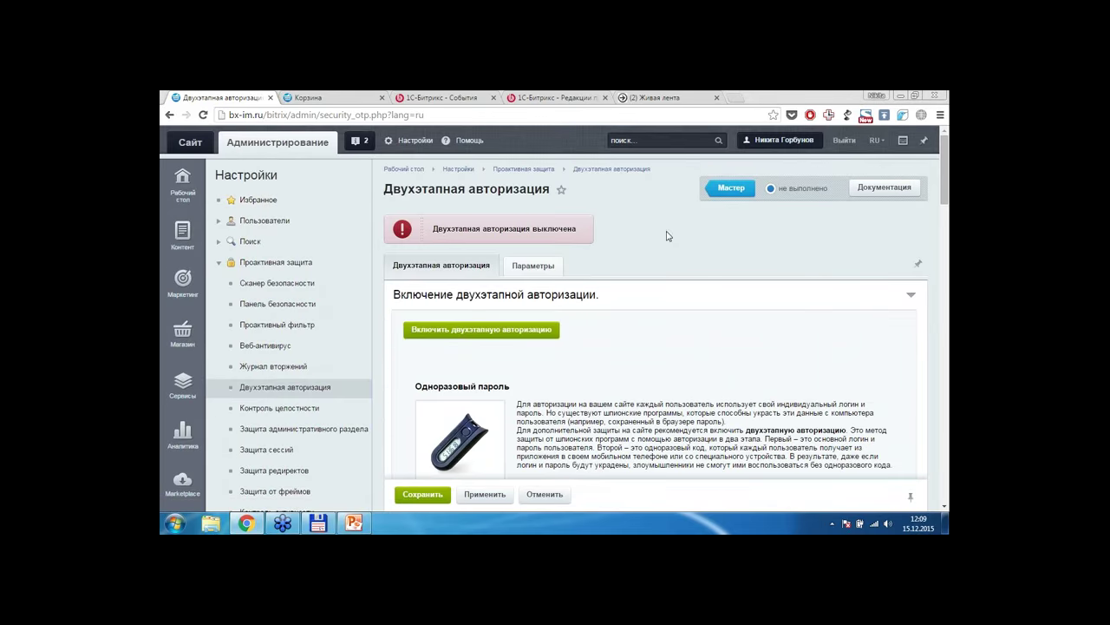
pyautogui.scroll(-3, 651, 248)
pyautogui.scroll(-4, 652, 247)
pyautogui.scroll(4, 655, 246)
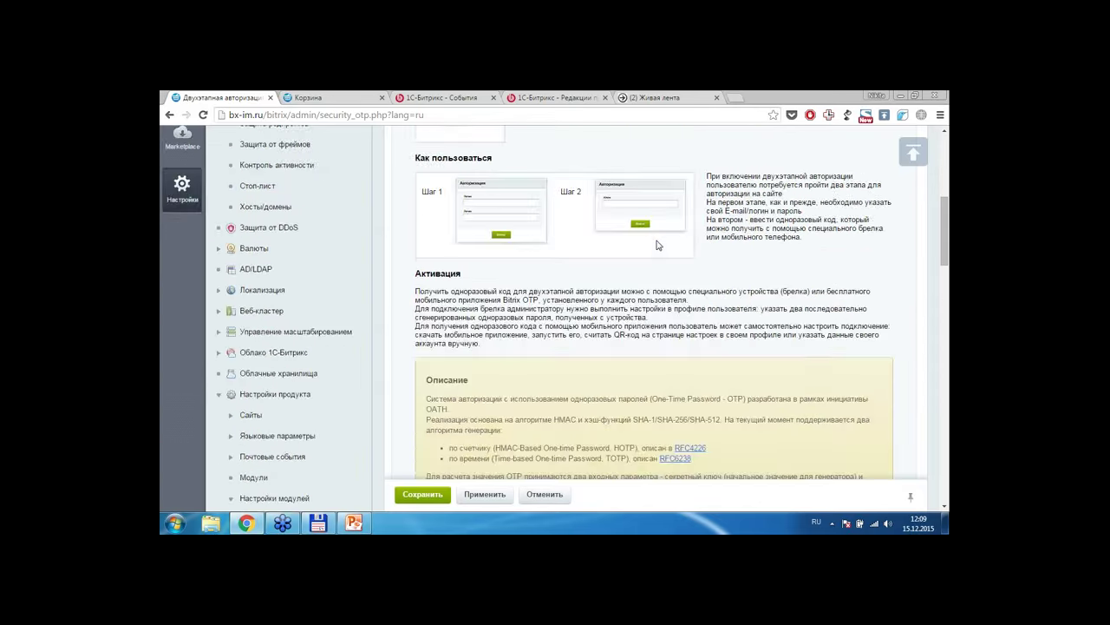
pyautogui.scroll(-5, 657, 246)
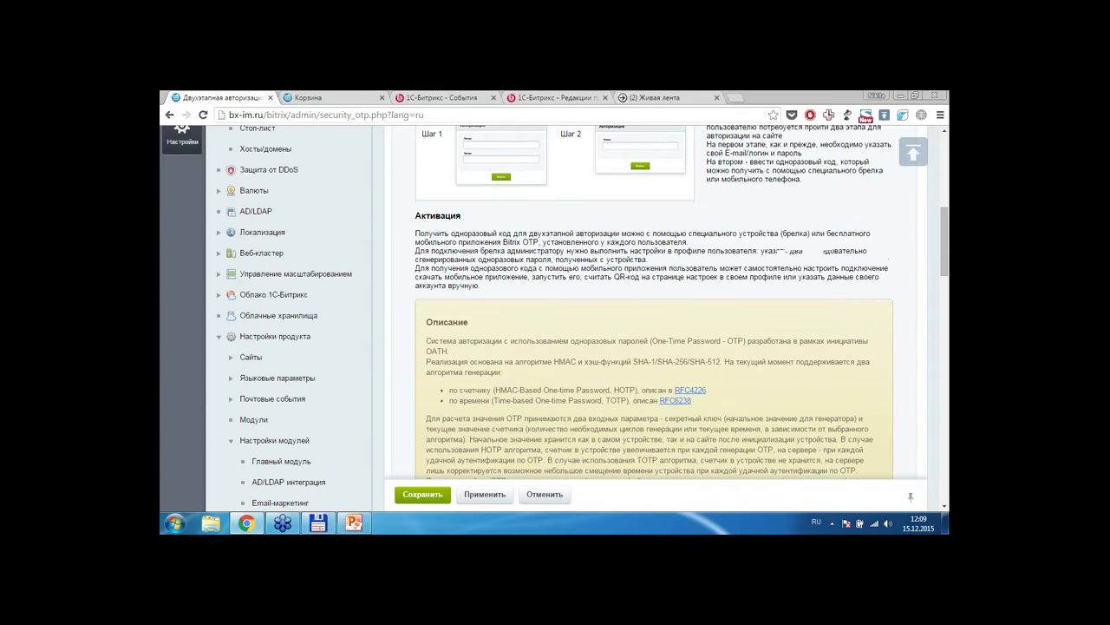
pyautogui.scroll(10, 658, 260)
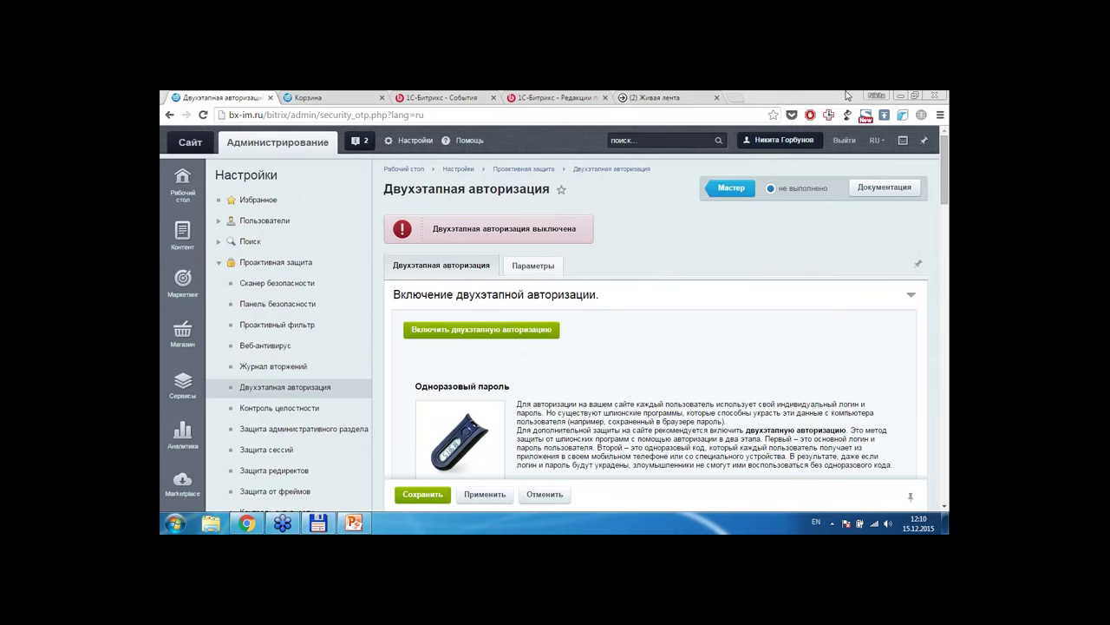
# - Minimize the open windows and create a new text document on the desktop
pyautogui.click(901, 98)
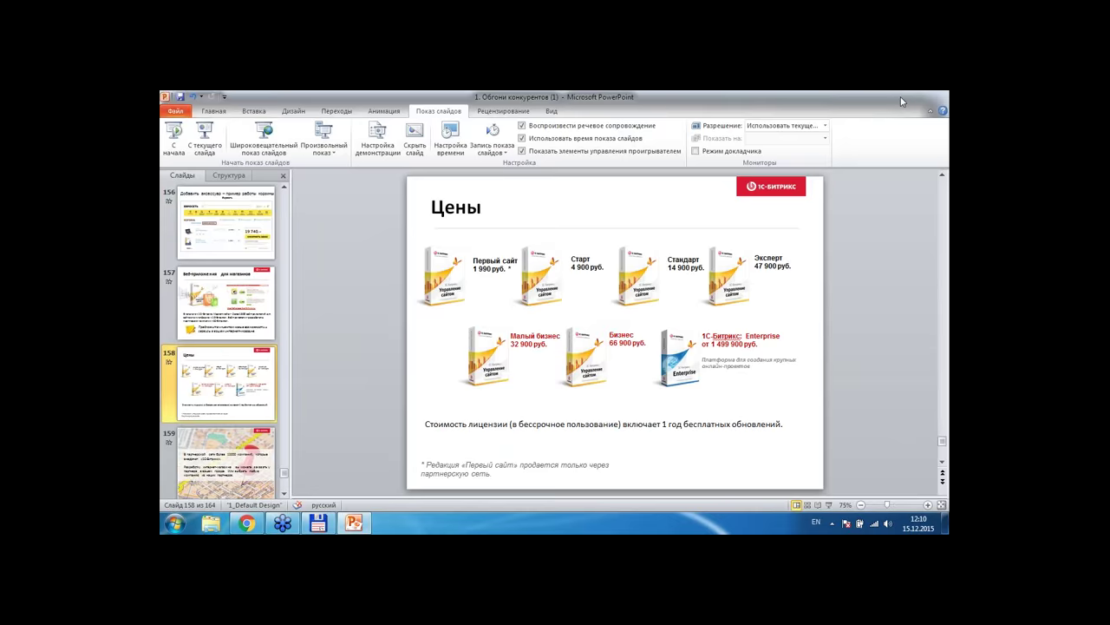
pyautogui.click(901, 96)
pyautogui.click(797, 118)
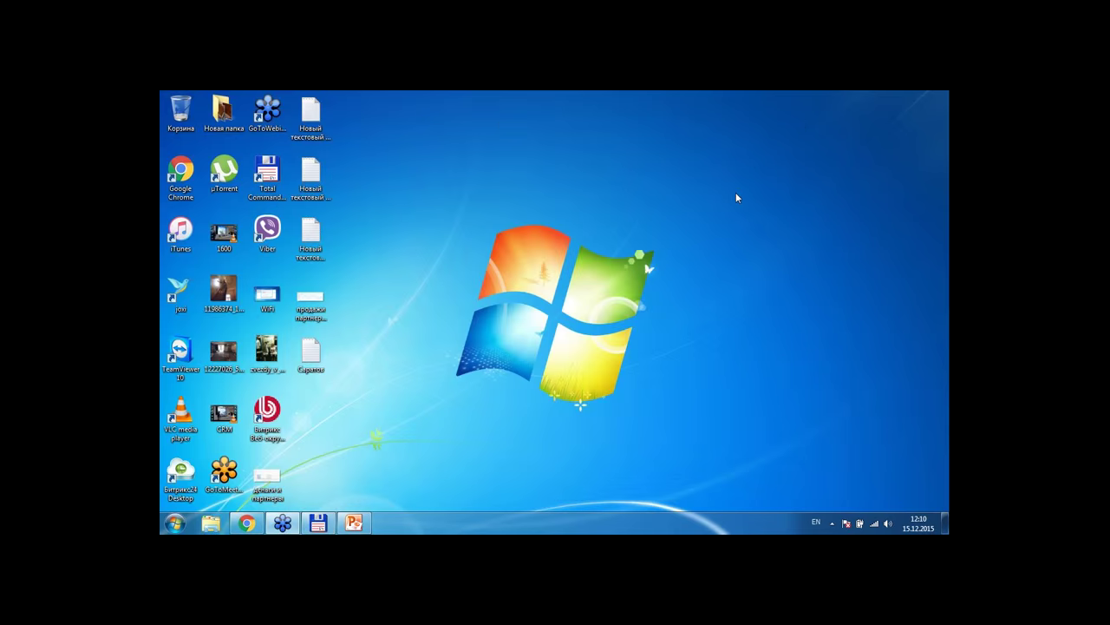
pyautogui.rightClick(526, 150)
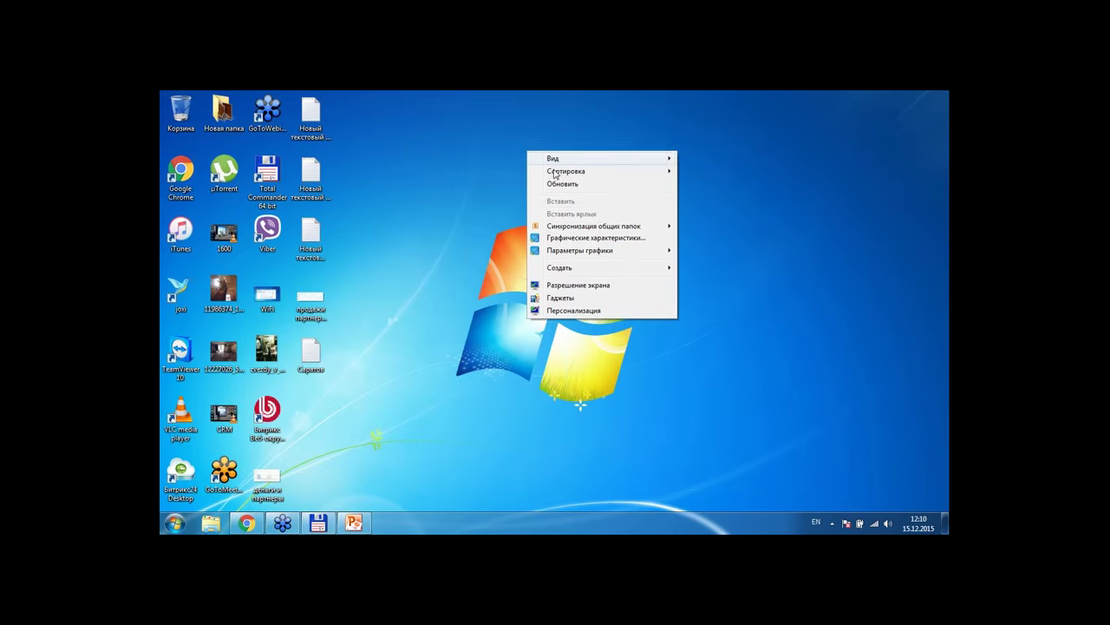
pyautogui.moveTo(580, 270)
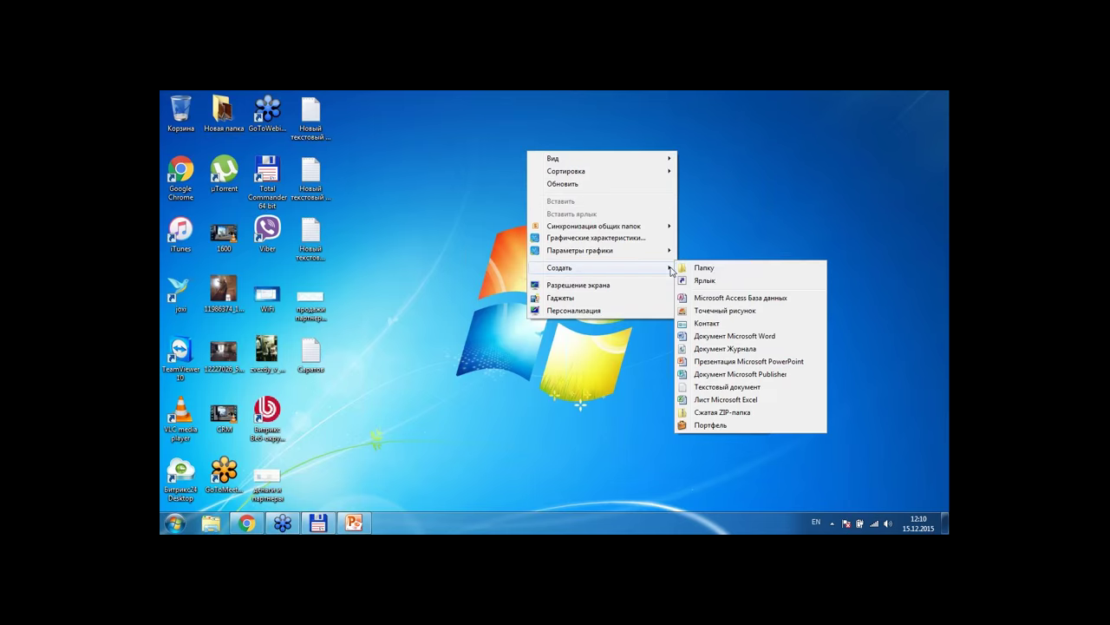
pyautogui.click(721, 387)
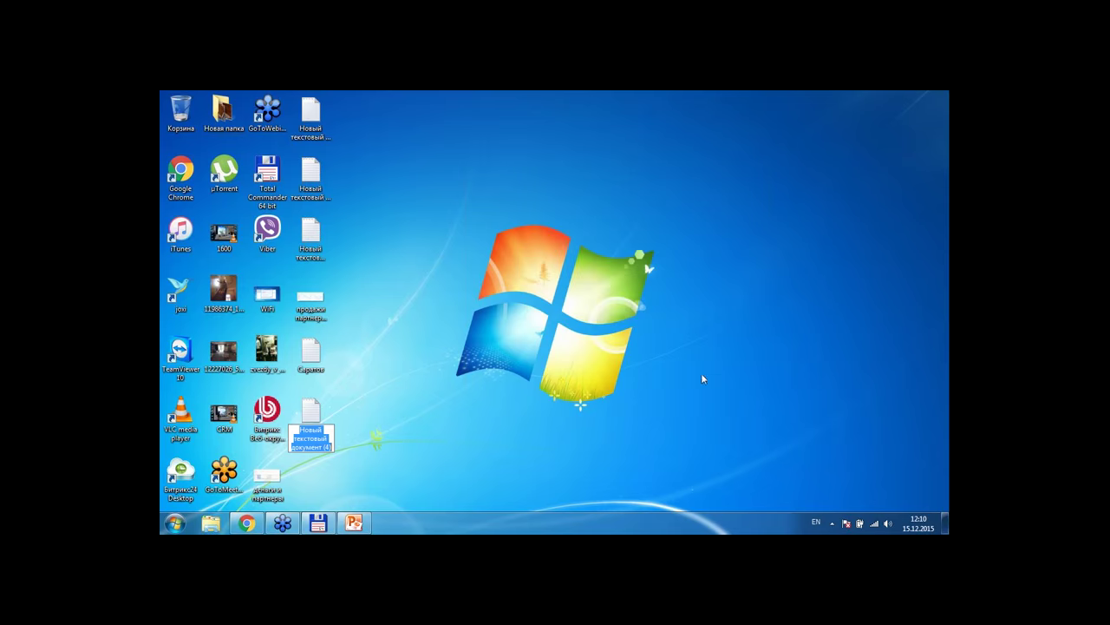
# - Type the presenter's e-mail and Bitrix24 Network profile address in Notepad, then select the address line
pyautogui.doubleClick(321, 419)
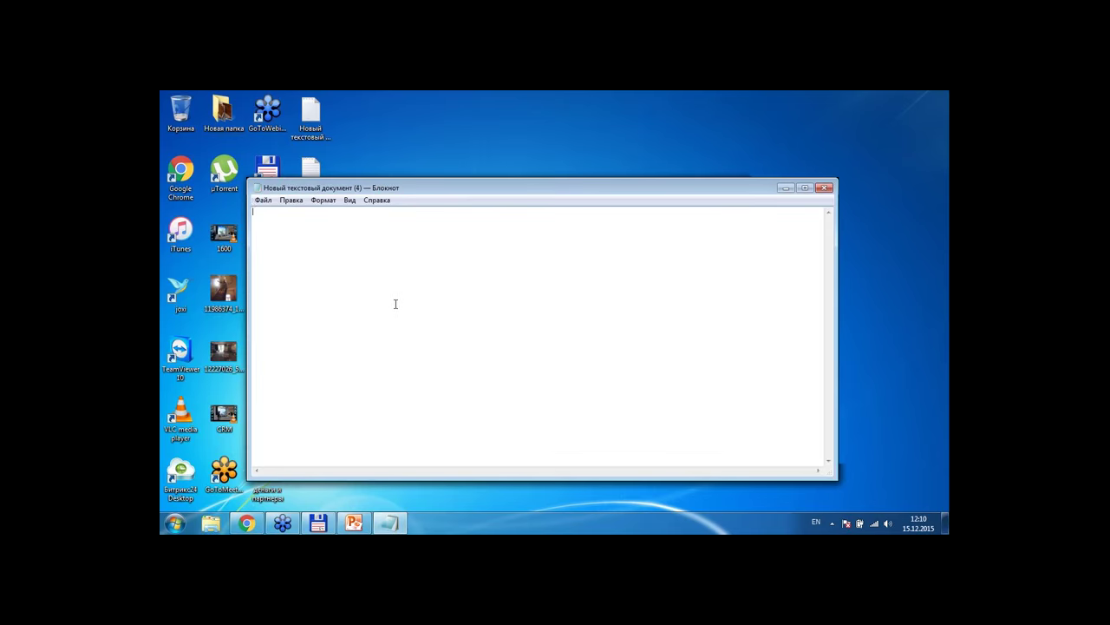
pyautogui.press('Return')
pyautogui.write('bitrix24.ret/niki')
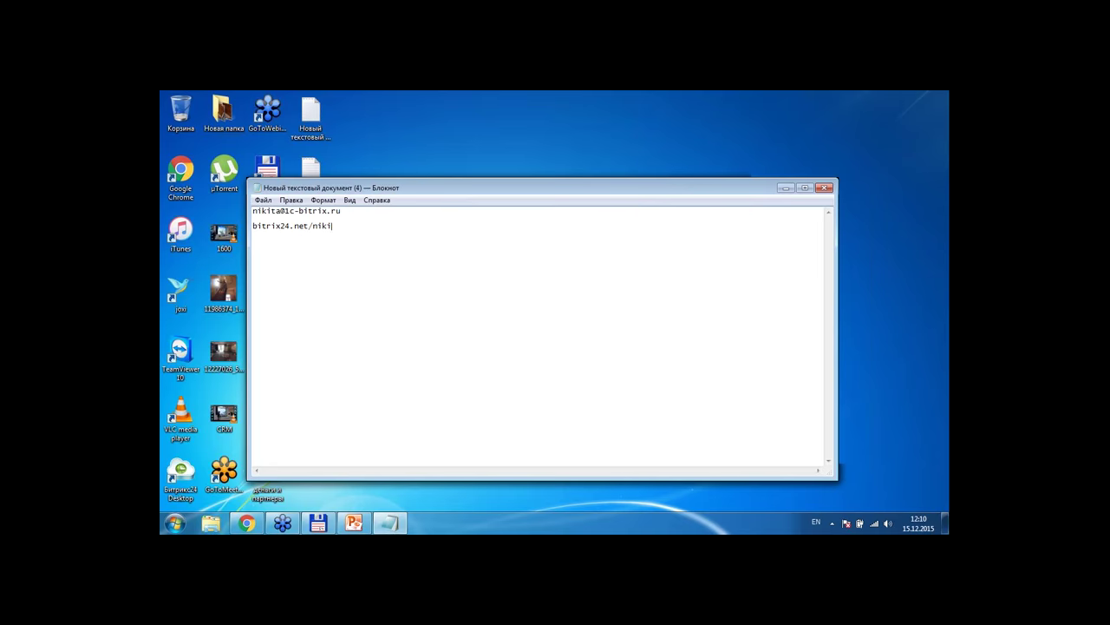
pyautogui.write('ta')
pyautogui.moveTo(343, 227); pyautogui.dragTo(227, 232)
pyautogui.hotkey('ctrl', 'c')
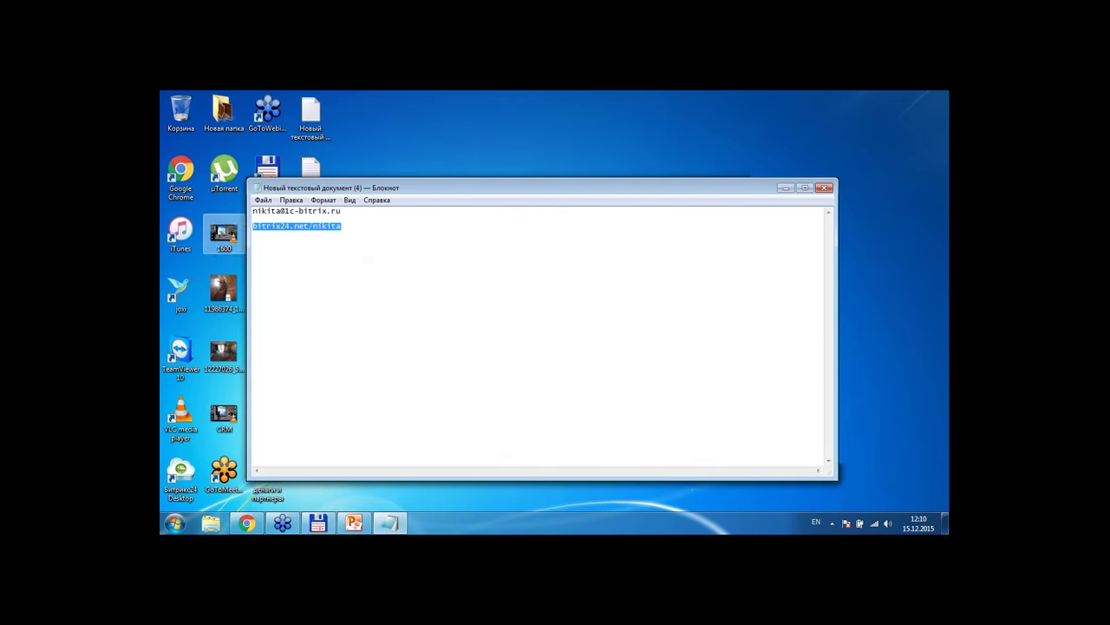
# - Load the copied Bitrix24 Network profile address in the browser, then return to the Notepad notes
pyautogui.click(247, 523)
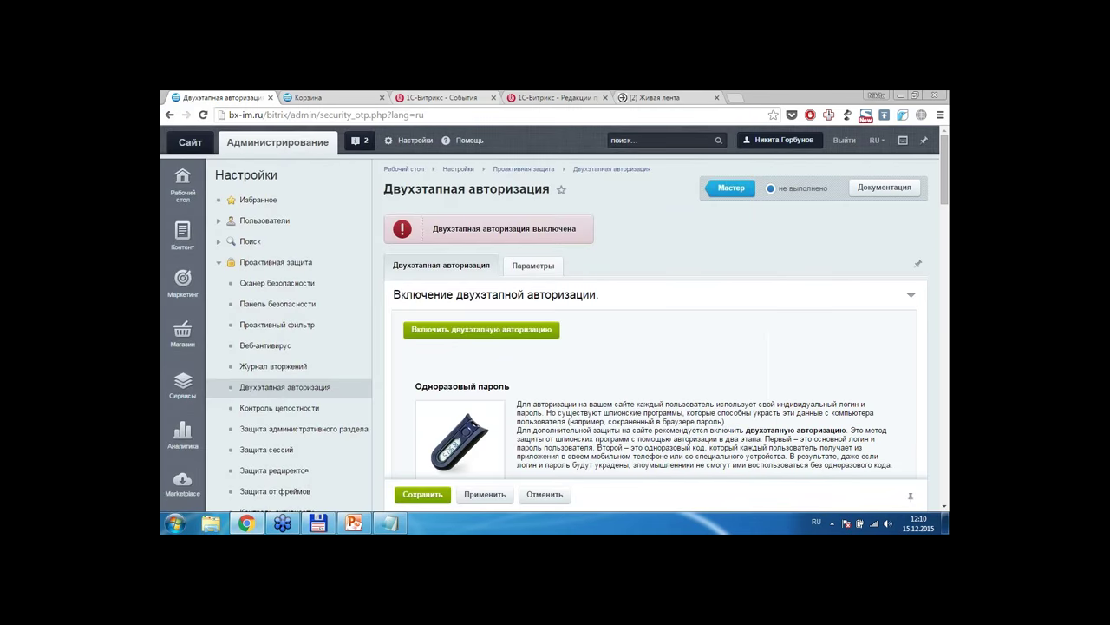
pyautogui.hotkey('ctrl', 'l')
pyautogui.hotkey('ctrl', 'v')
pyautogui.press('Return')
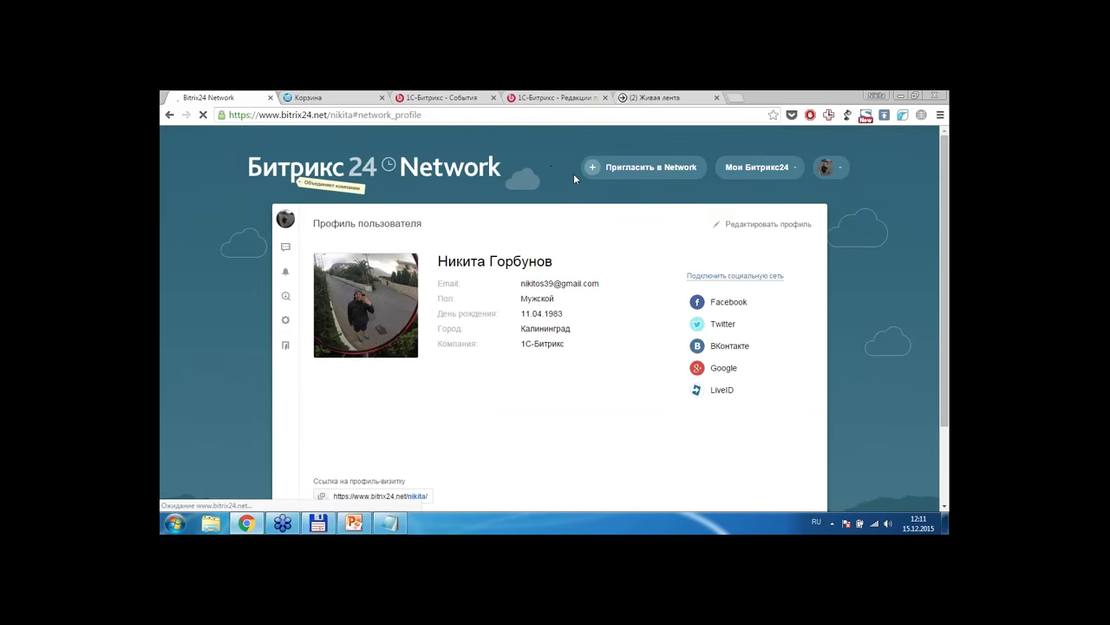
pyautogui.scroll(-2, 577, 188)
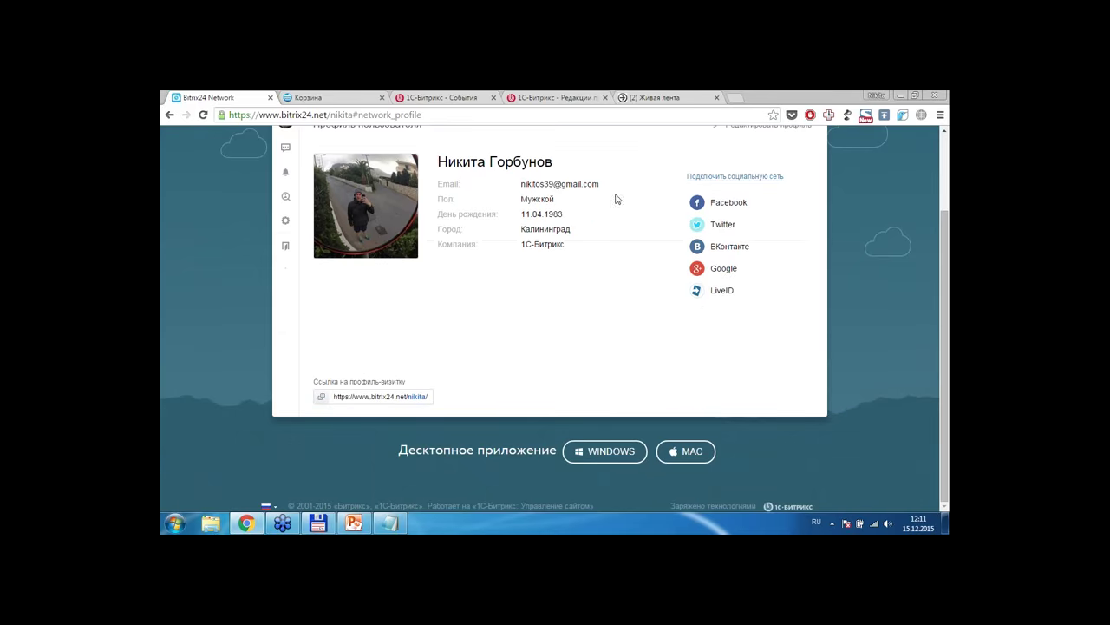
pyautogui.scroll(2, 636, 194)
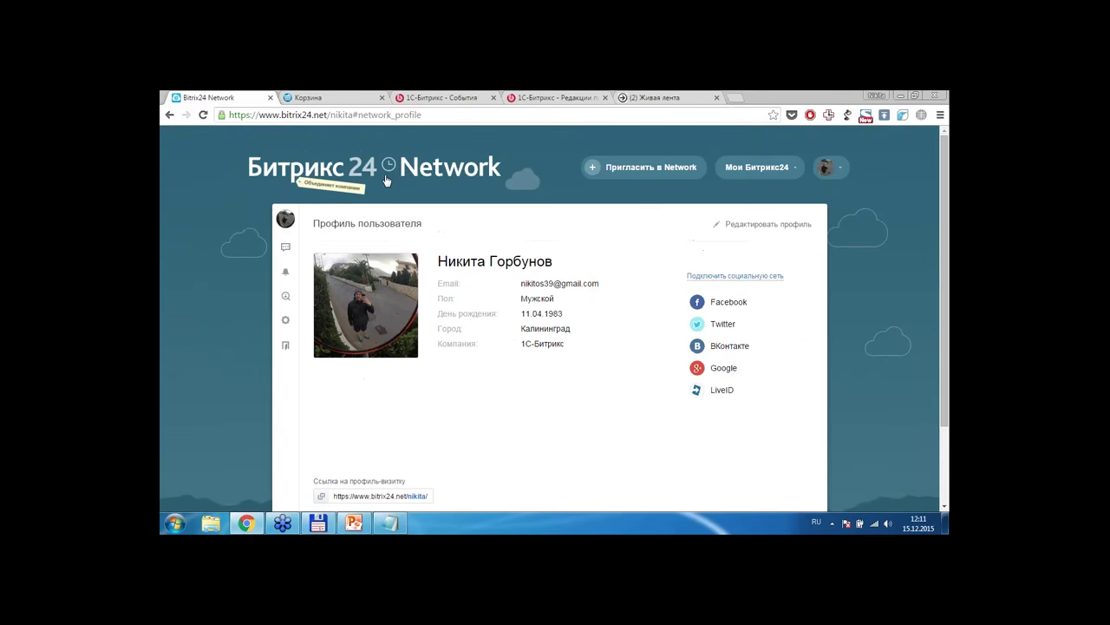
pyautogui.click(900, 95)
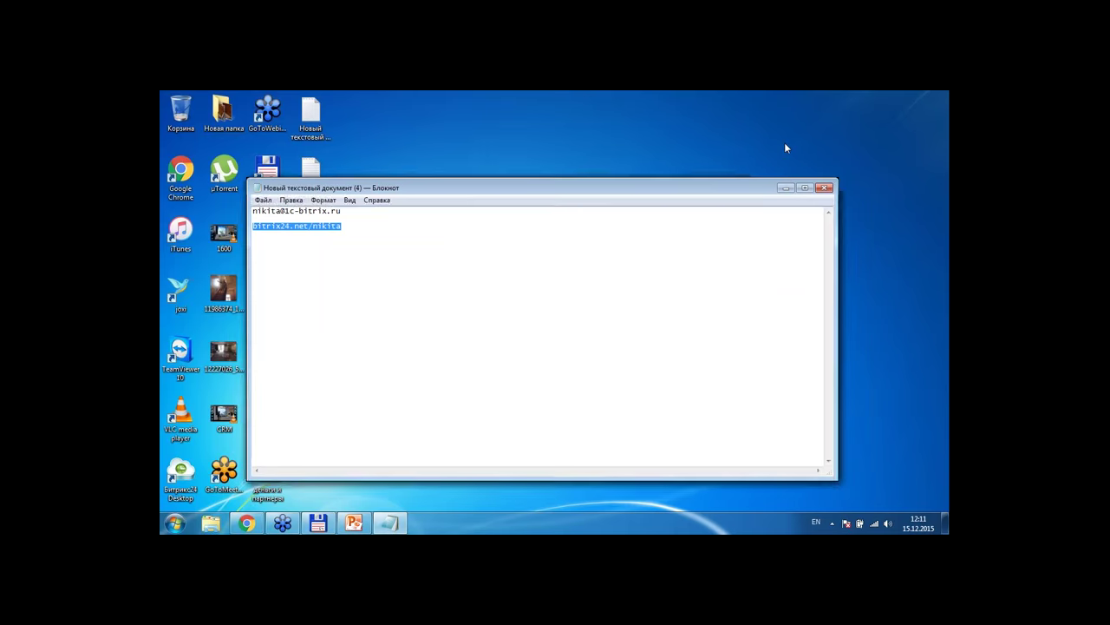
pyautogui.click(785, 145)
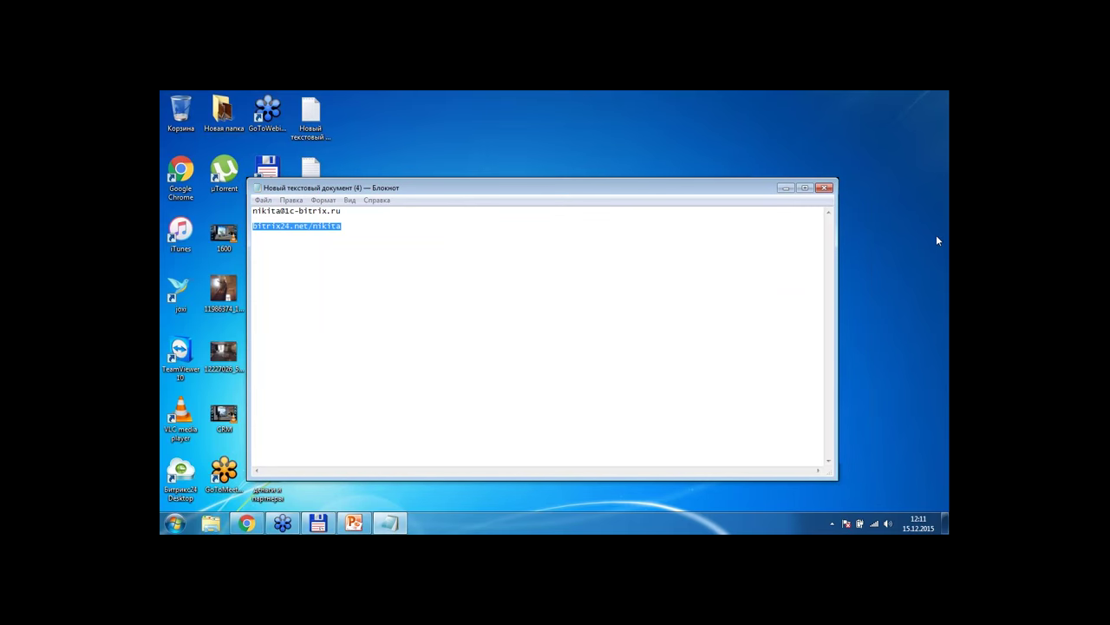